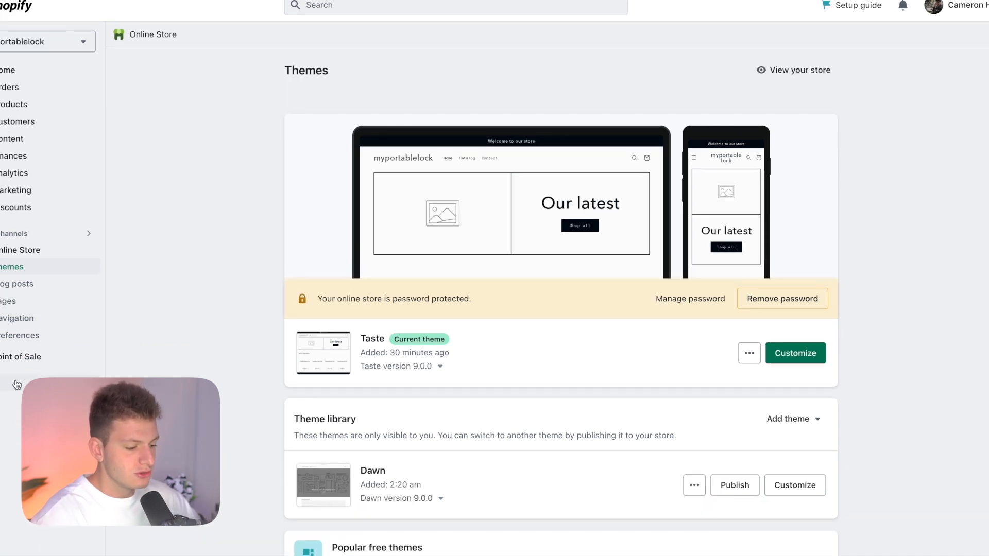
# Step: Switch from the Shopify admin to AliExpress and search for "portable door lock"
pyautogui.click(17, 384)
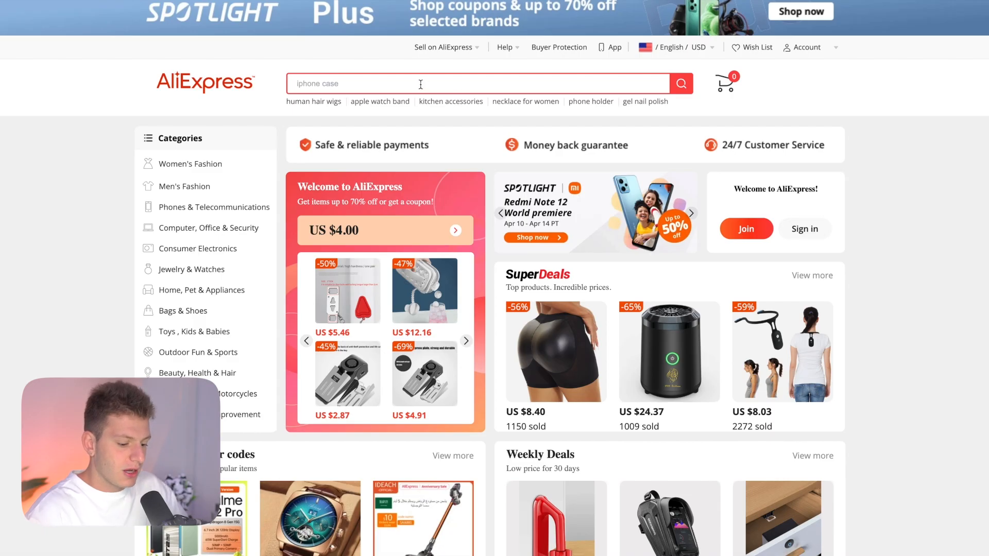
pyautogui.click(421, 83)
pyautogui.write('port')
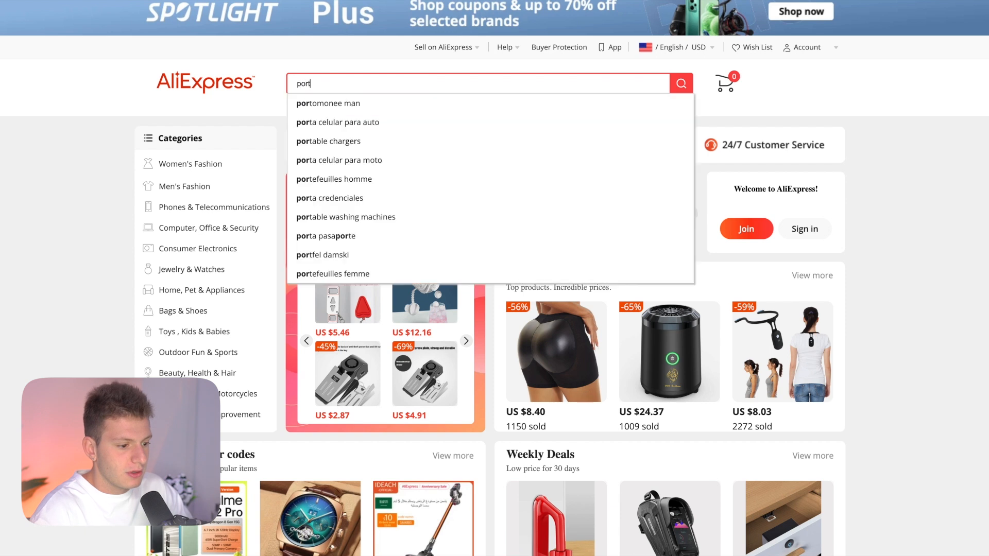
pyautogui.write('able door lock')
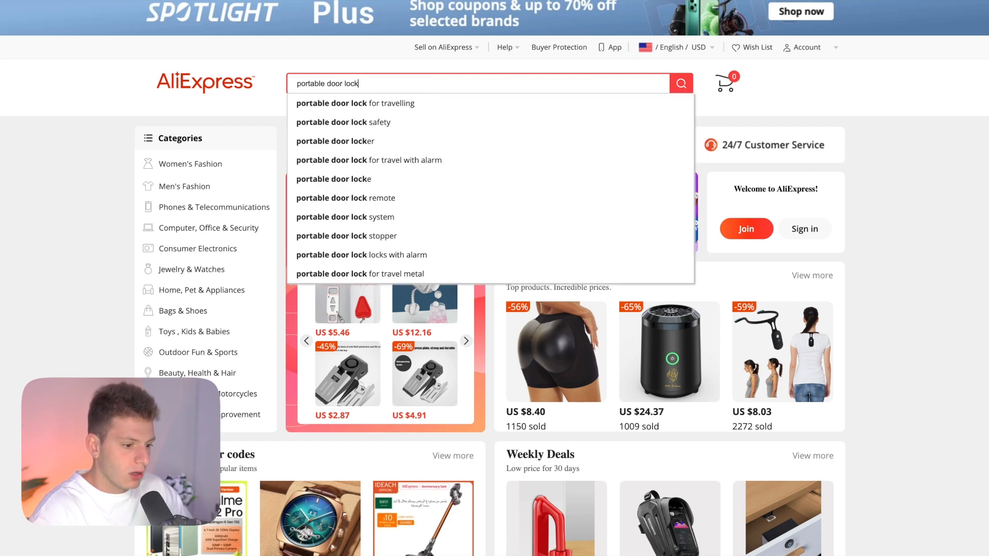
pyautogui.press('Return')
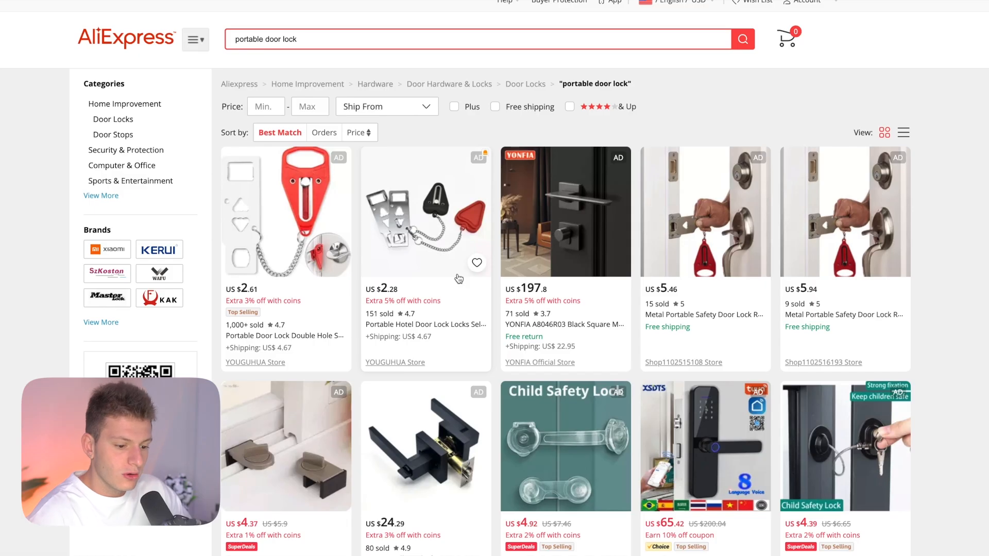
# Step: Browse the search results and open the US $2.61 red Portable Door Lock Double Hole listing
pyautogui.scroll(-1, 811, 202)
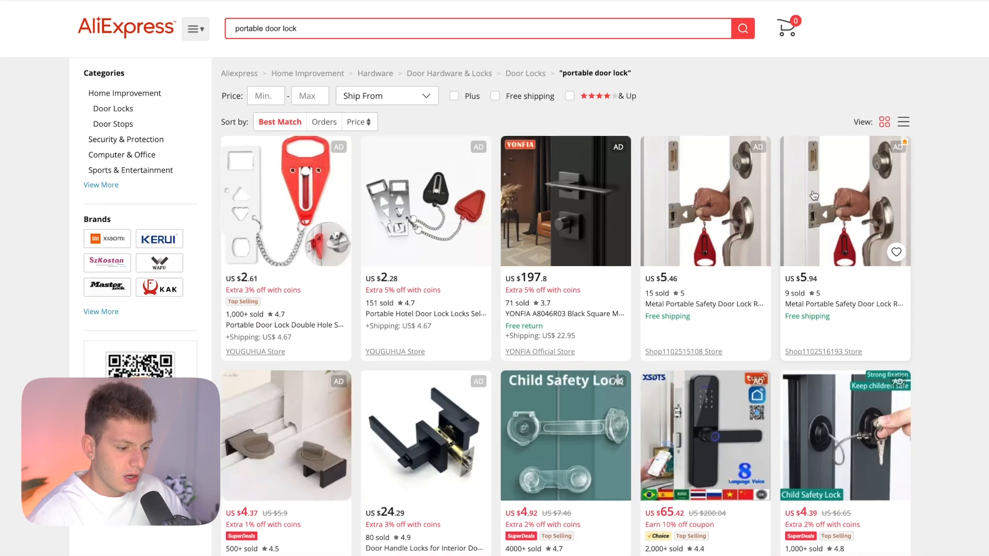
pyautogui.scroll(1, 813, 196)
pyautogui.scroll(-1, 291, 211)
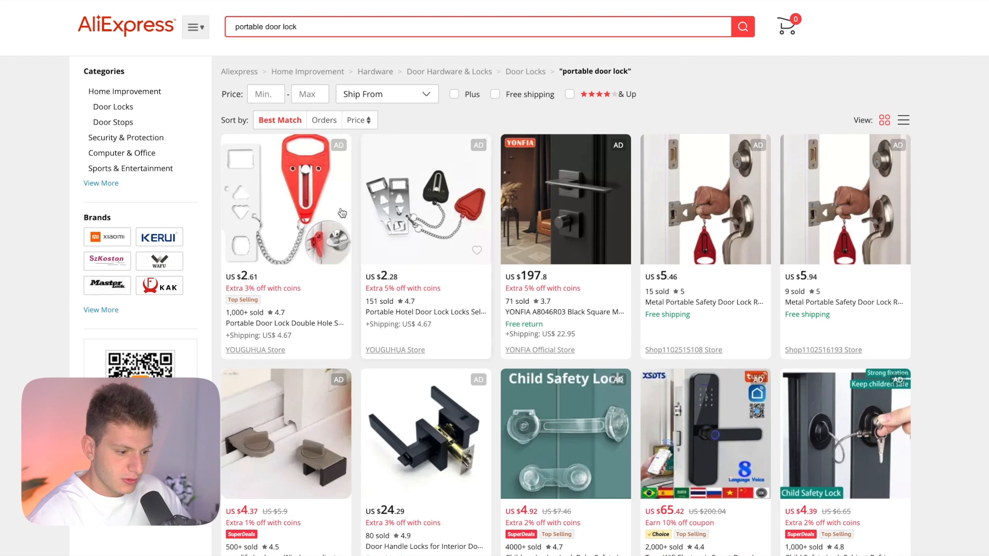
pyautogui.click(279, 214)
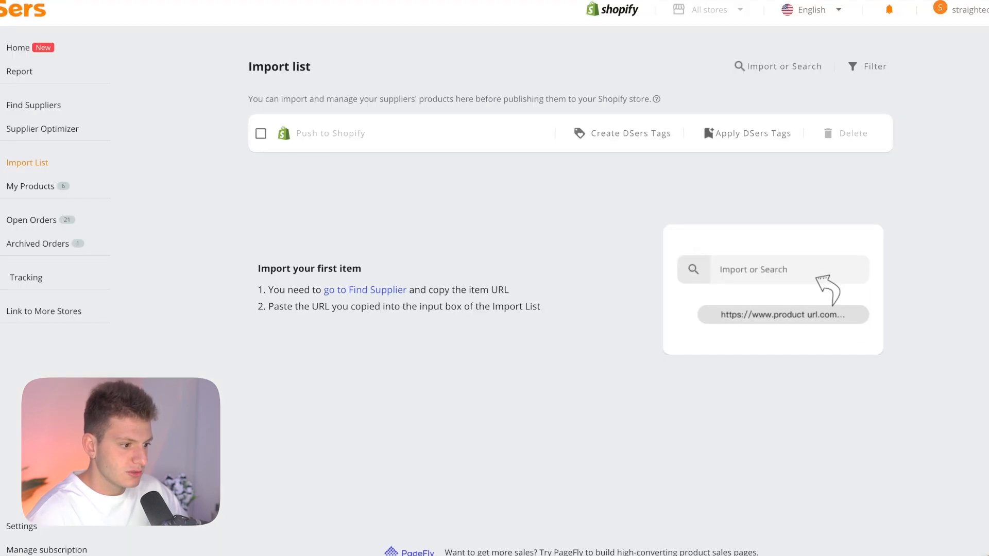
# Step: Switch to the DSers import list and import the AliExpress door lock using its copied product URL
pyautogui.click(757, 70)
pyautogui.hotkey('ctrl', 'v')
pyautogui.press('Return')
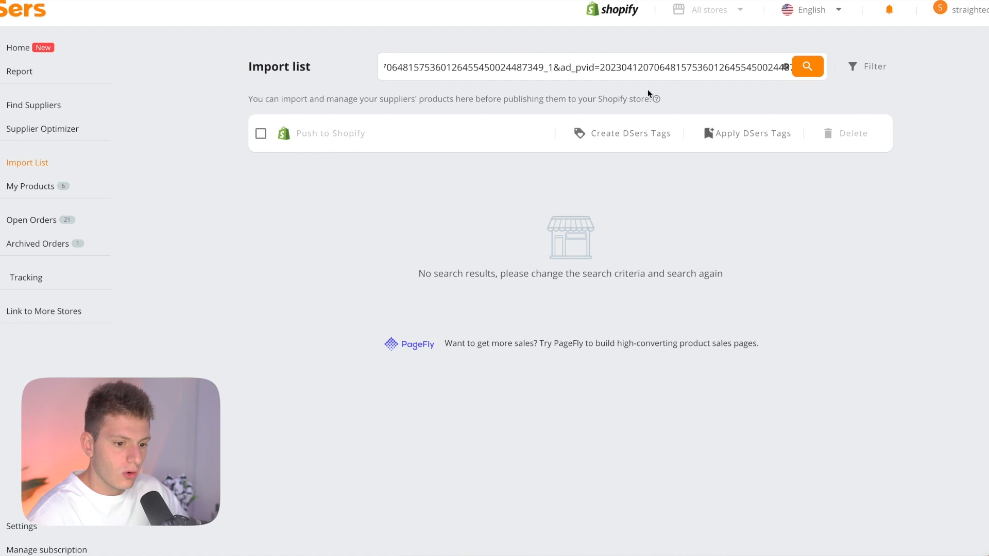
pyautogui.click(814, 69)
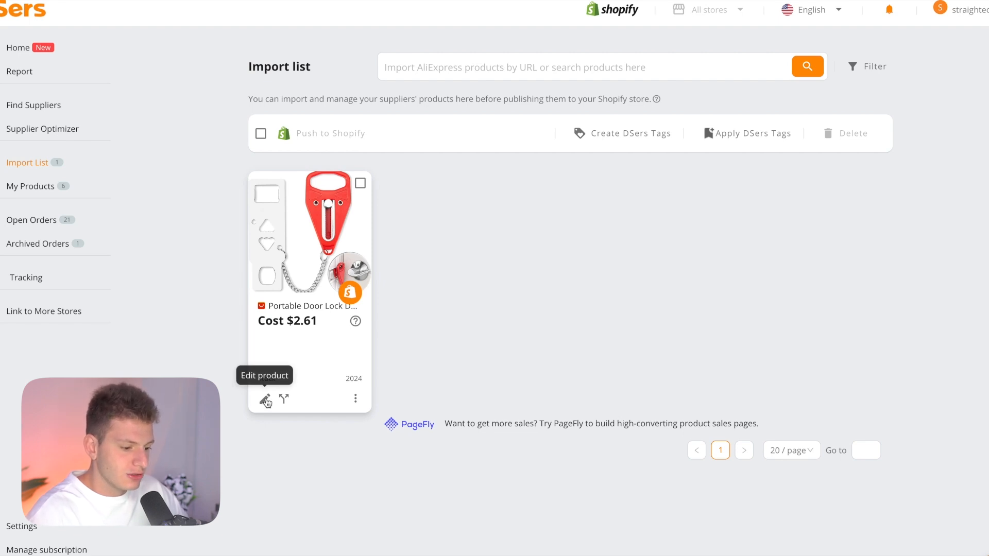
# Step: Edit the imported door lock and replace its title with "Voolu Safety Portable Doorlock"
pyautogui.click(265, 400)
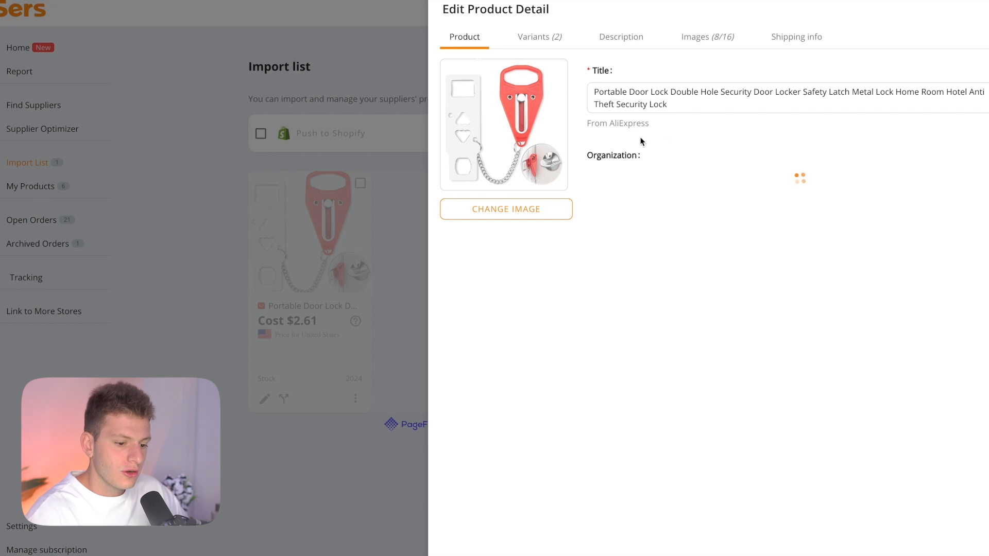
pyautogui.click(680, 103)
pyautogui.hotkey('ctrl', 'a')
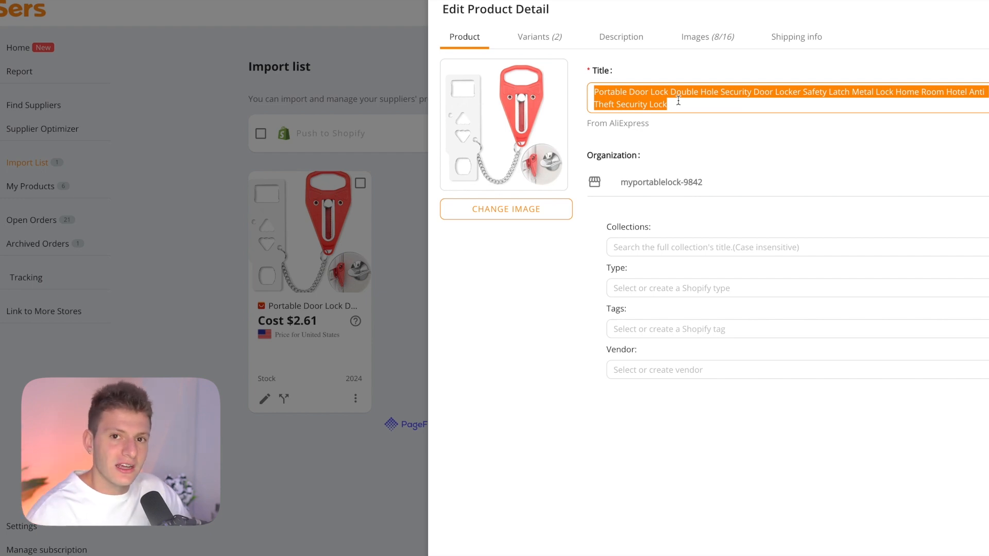
pyautogui.write('Voolu Safet')
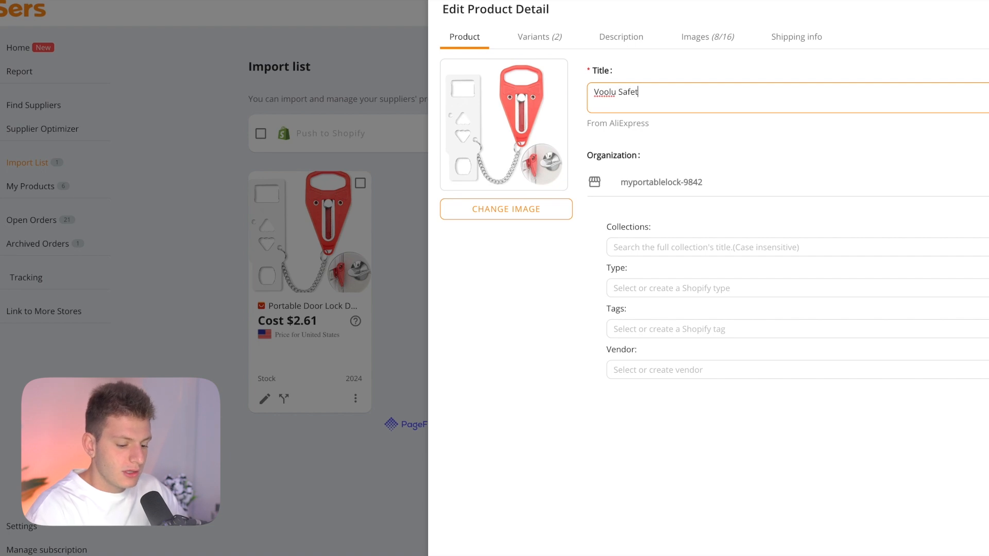
pyautogui.write('y Portable Doorlock')
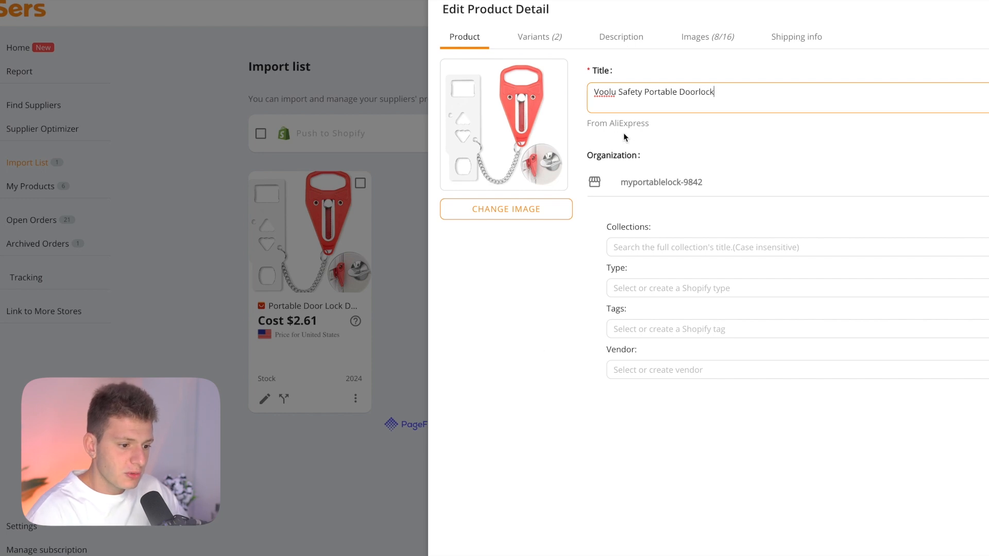
# Step: Delete the Black variant from the product's variants
pyautogui.click(550, 45)
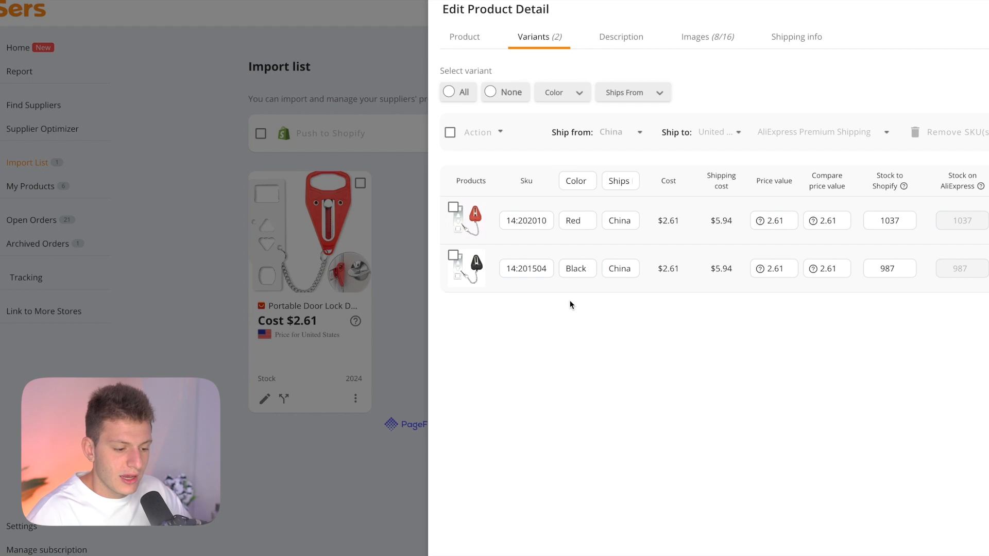
pyautogui.click(453, 256)
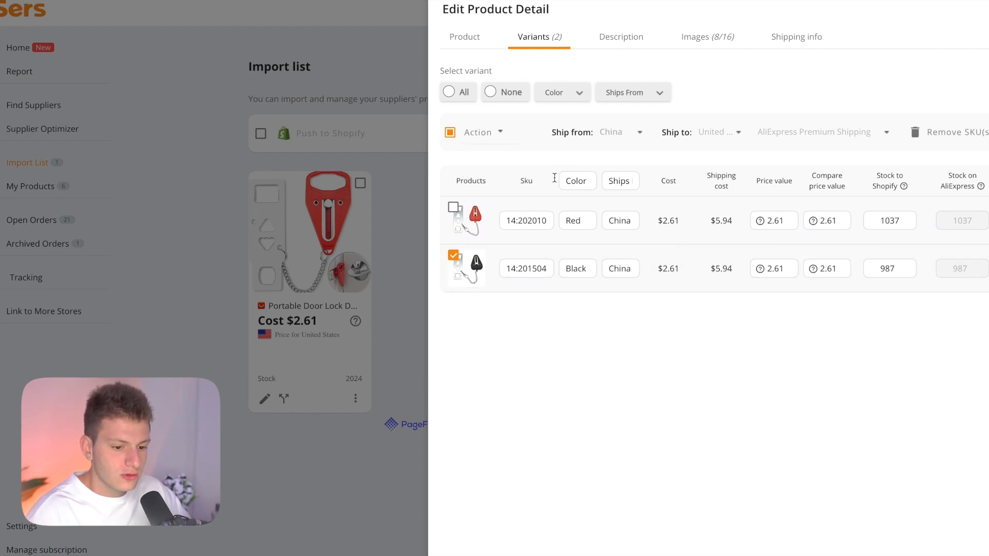
pyautogui.click(505, 136)
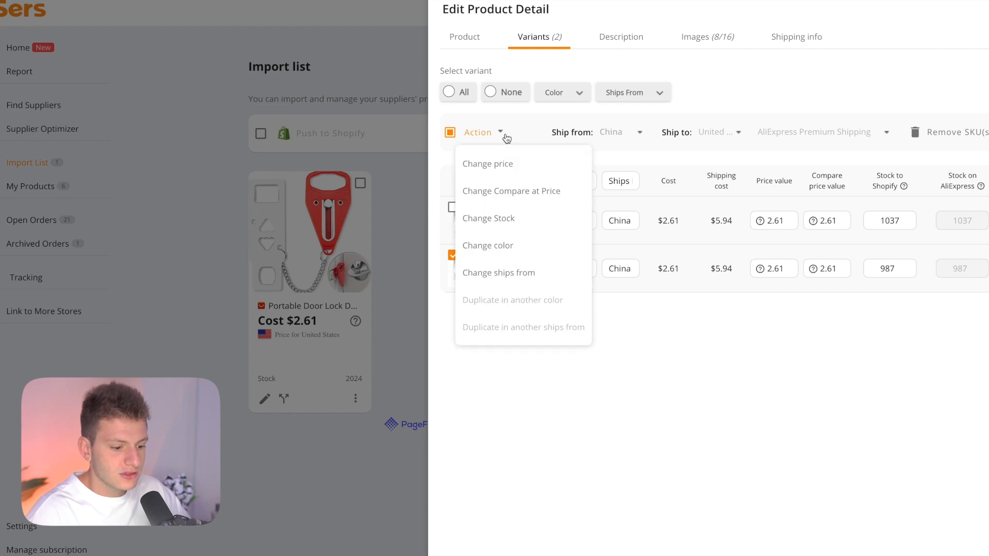
pyautogui.click(821, 286)
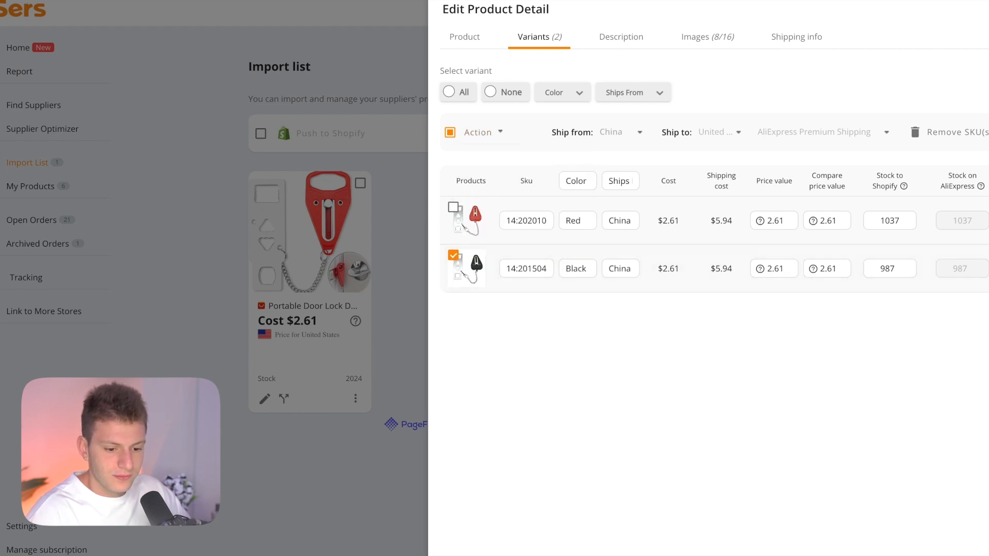
pyautogui.click(988, 269)
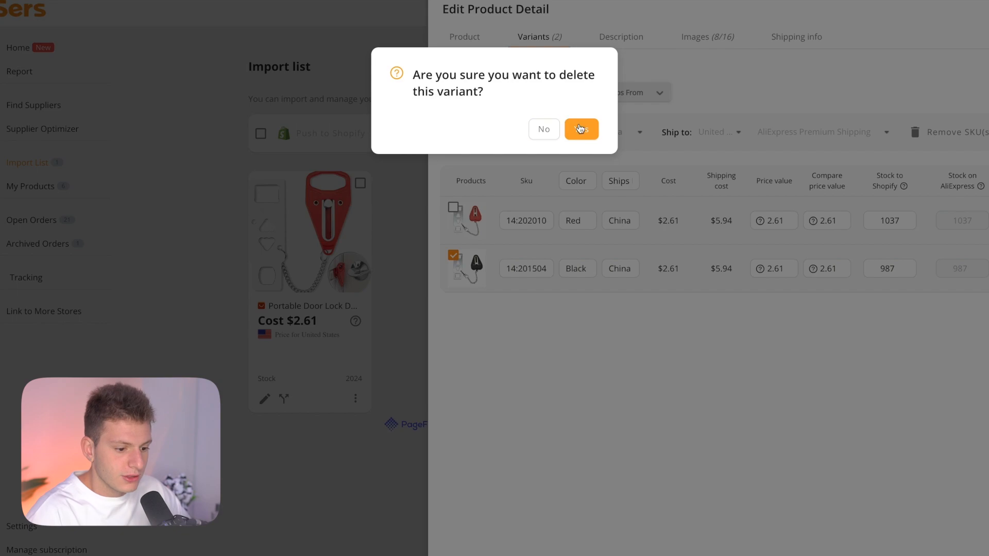
pyautogui.click(581, 129)
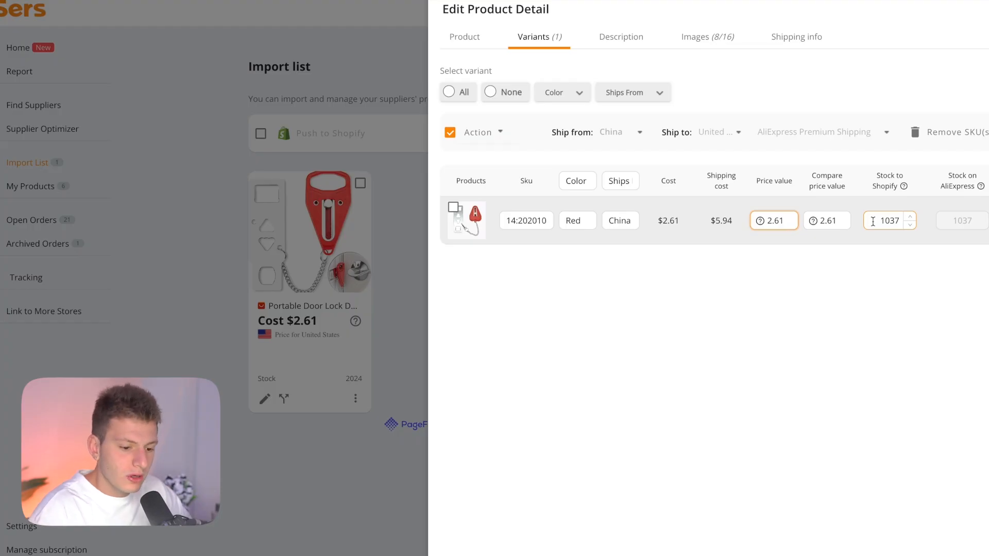
# Step: Set the Red variant's price value to 24.99 and its compare price value to 49.99
pyautogui.write('2')
pyautogui.press('BackSpace')
pyautogui.write('24')
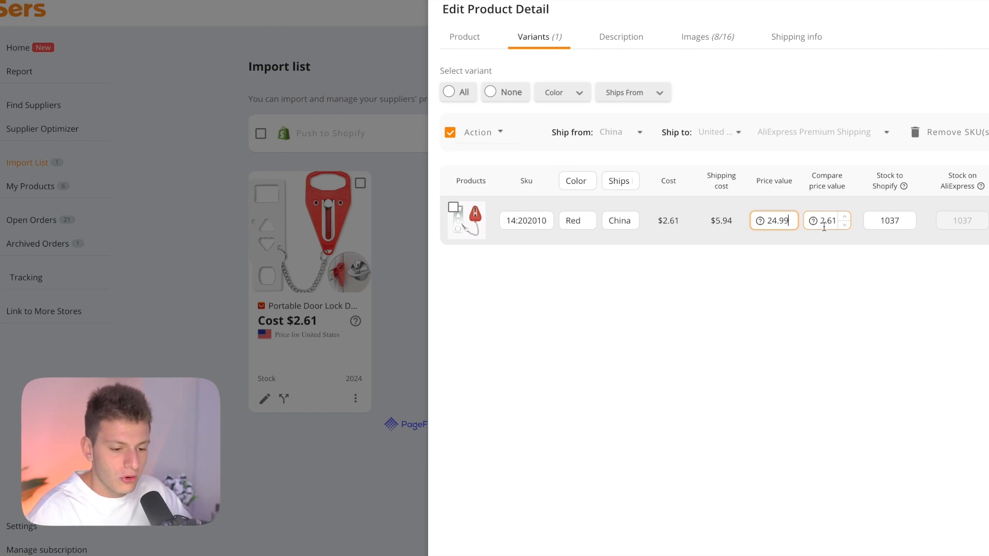
pyautogui.click(824, 227)
pyautogui.doubleClick(826, 225)
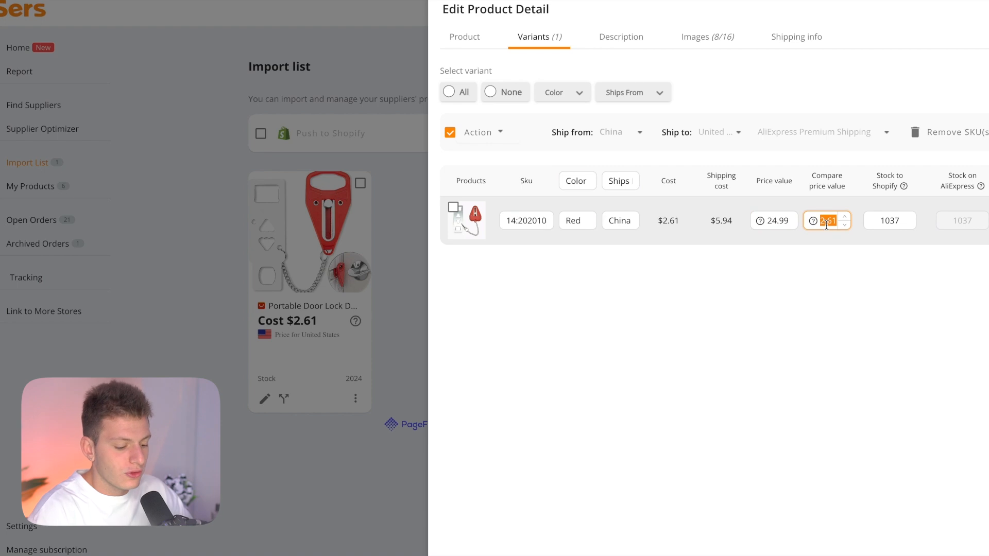
pyautogui.write('49.99')
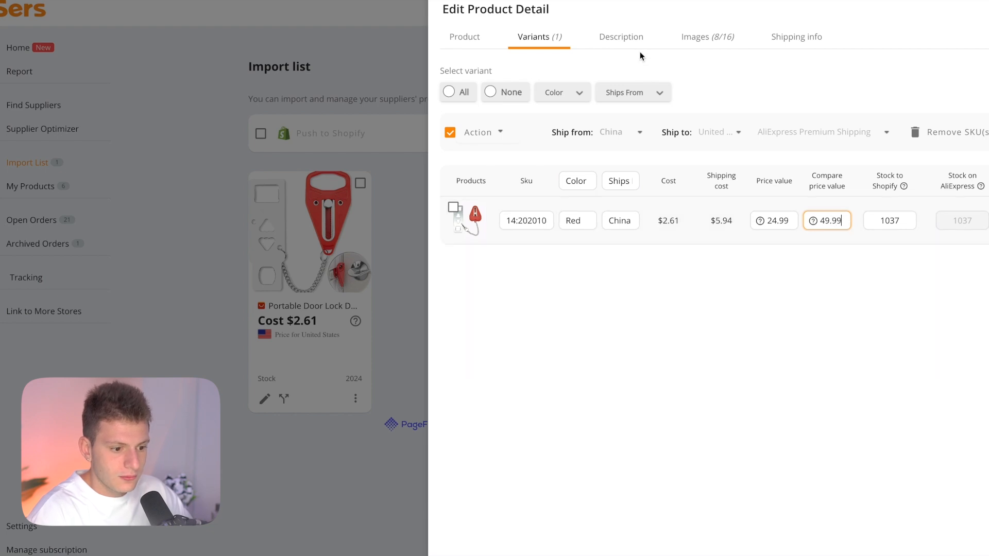
# Step: Delete all supplier content from the Specifications and Overview sections of the product description
pyautogui.click(634, 37)
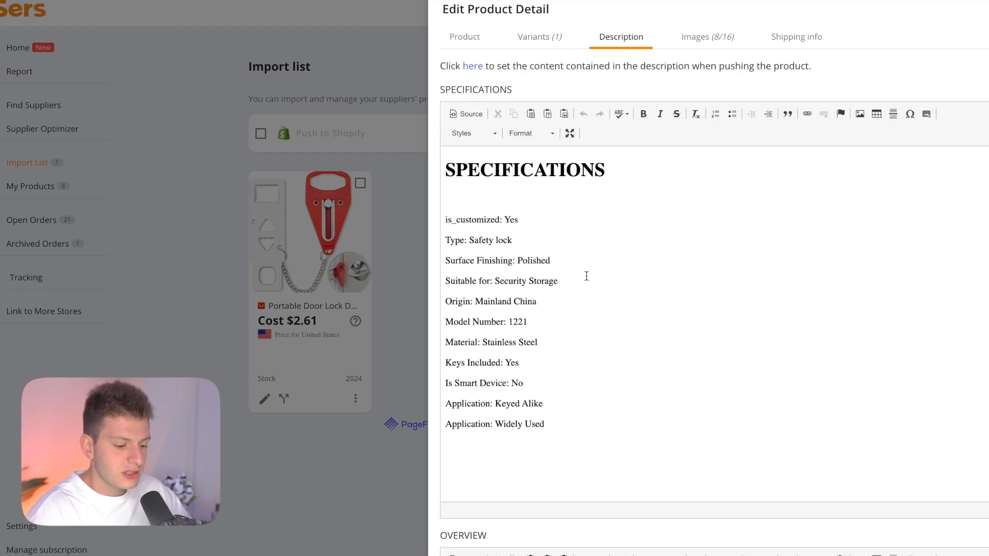
pyautogui.click(557, 313)
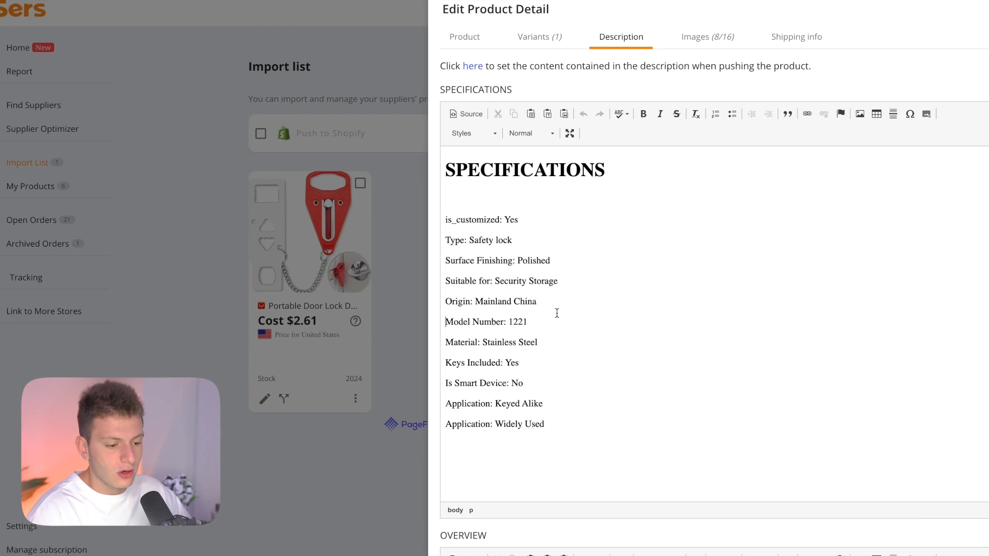
pyautogui.hotkey('ctrl', 'a')
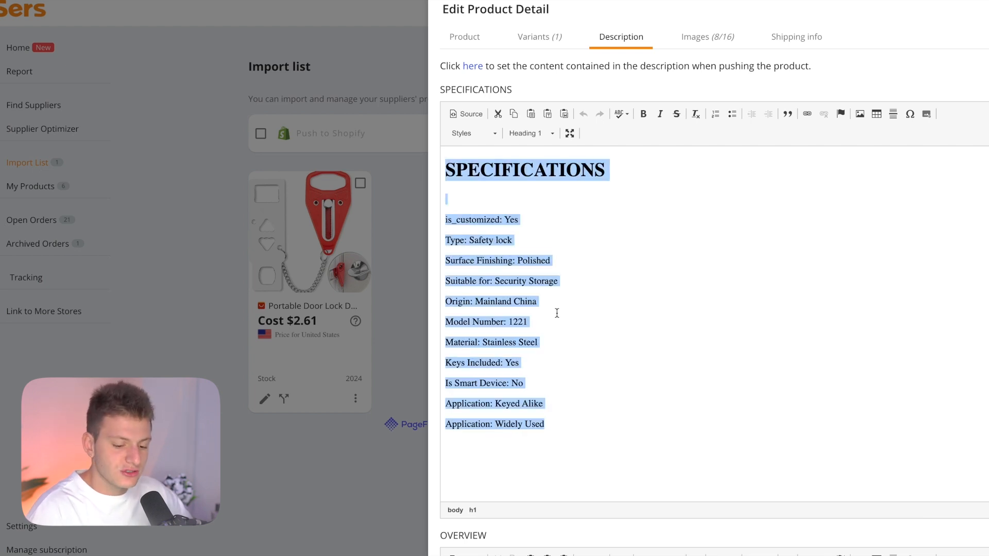
pyautogui.press('Delete')
pyautogui.scroll(-8, 525, 406)
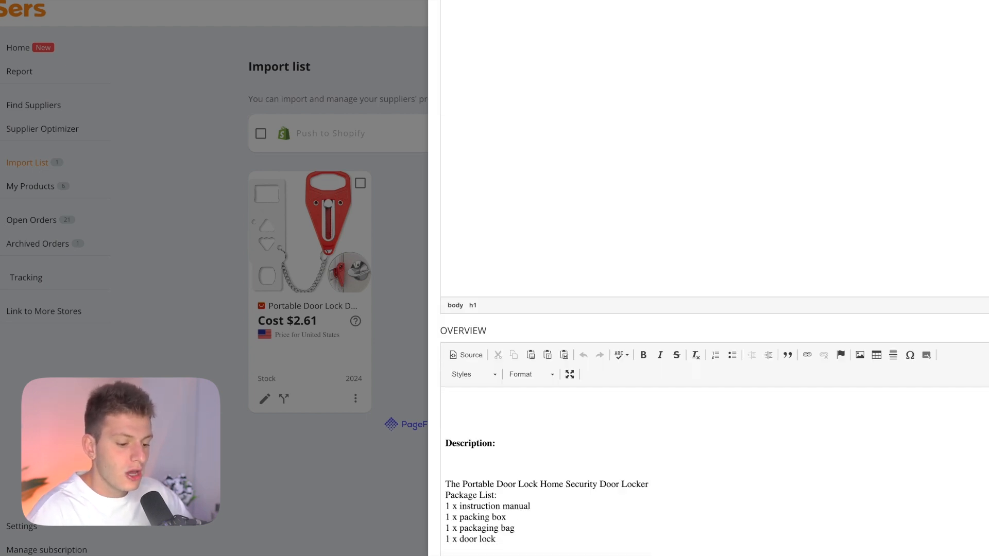
pyautogui.click(550, 352)
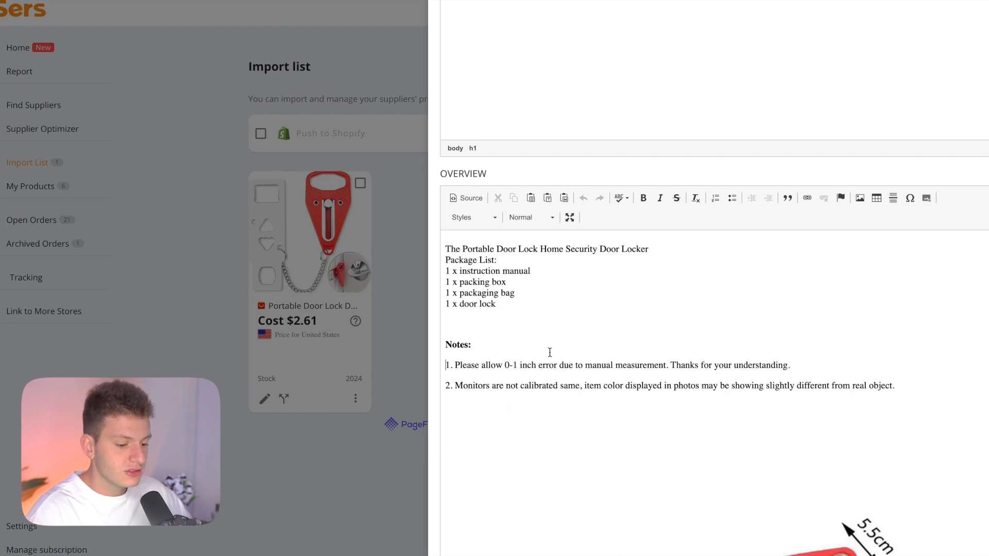
pyautogui.hotkey('ctrl', 'a')
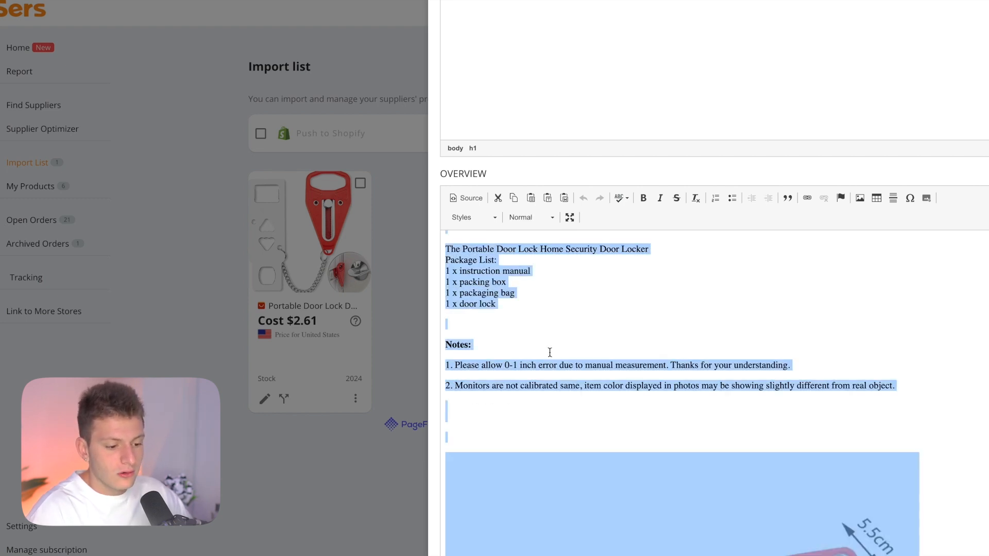
pyautogui.press('BackSpace')
pyautogui.scroll(7, 550, 361)
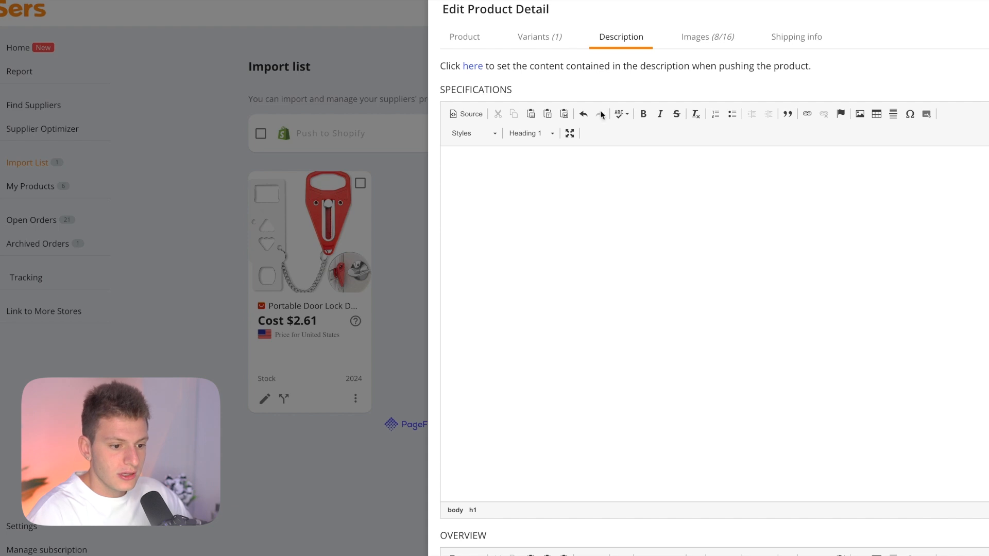
# Step: Exclude the cover, standalone black lock, packaging and dimensions pictures in the first two image rows from the product's Shopify media
pyautogui.click(722, 40)
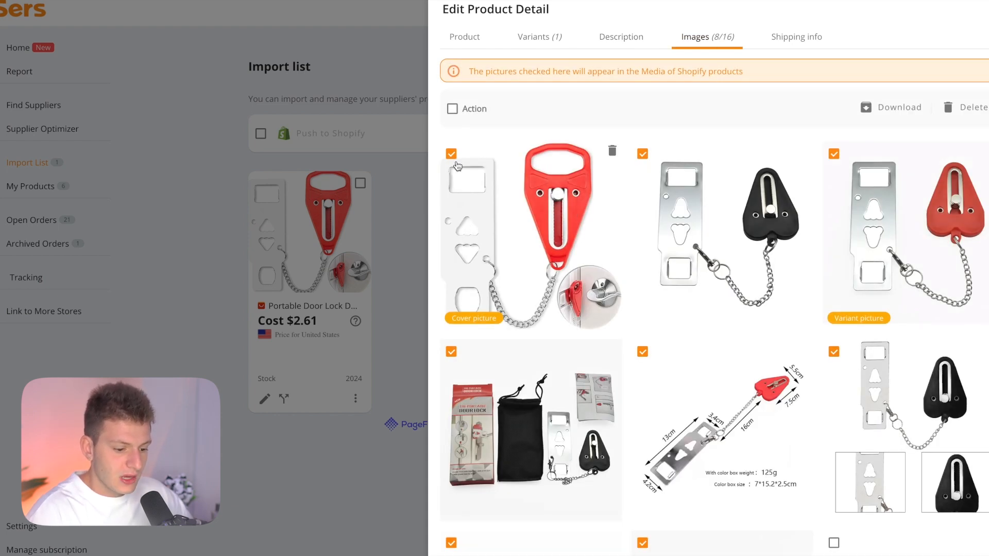
pyautogui.scroll(-2, 521, 255)
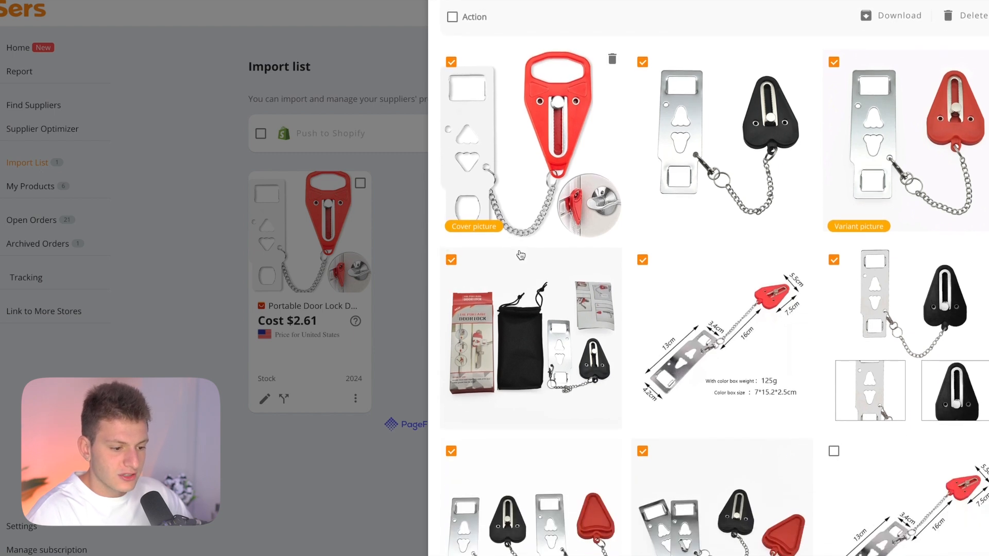
pyautogui.scroll(2, 520, 254)
pyautogui.click(452, 154)
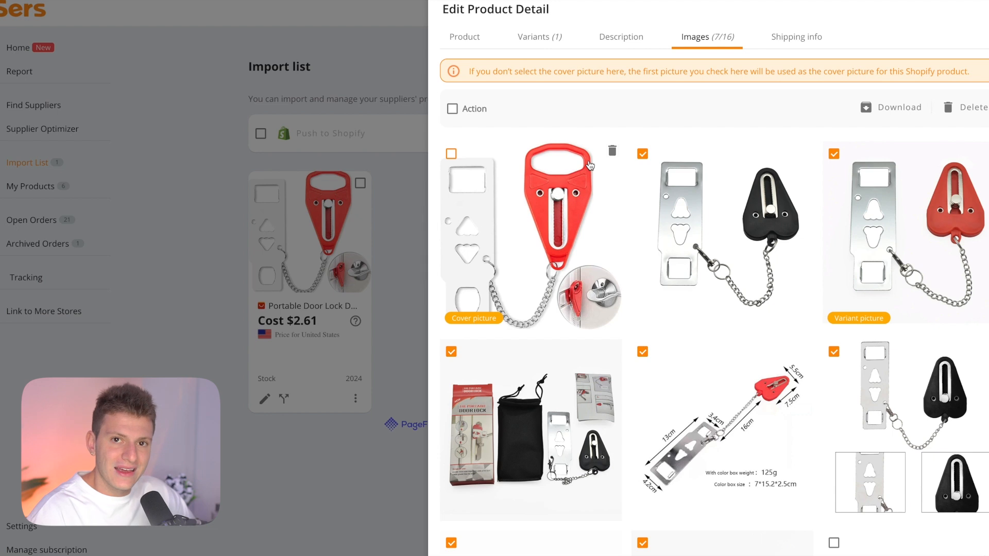
pyautogui.click(642, 154)
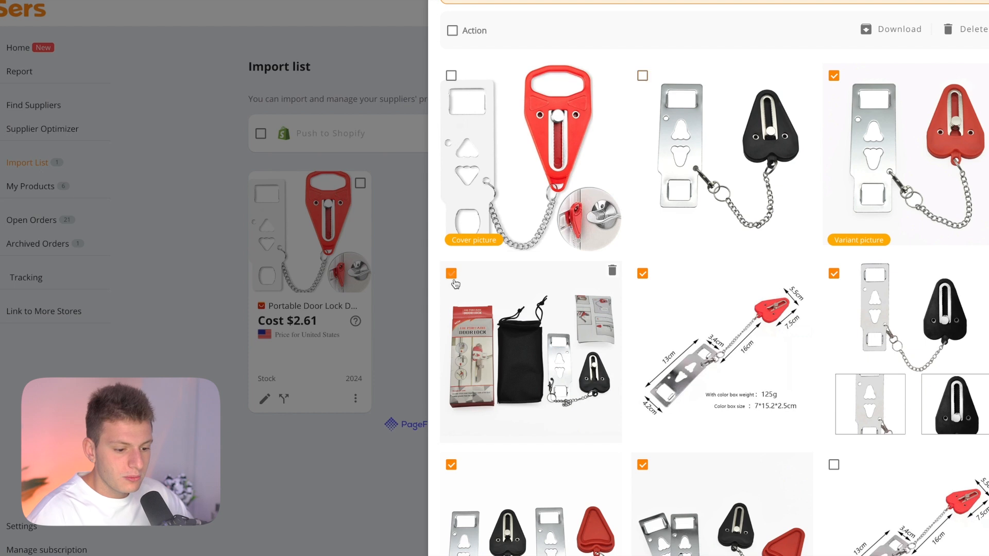
pyautogui.click(452, 273)
pyautogui.click(642, 273)
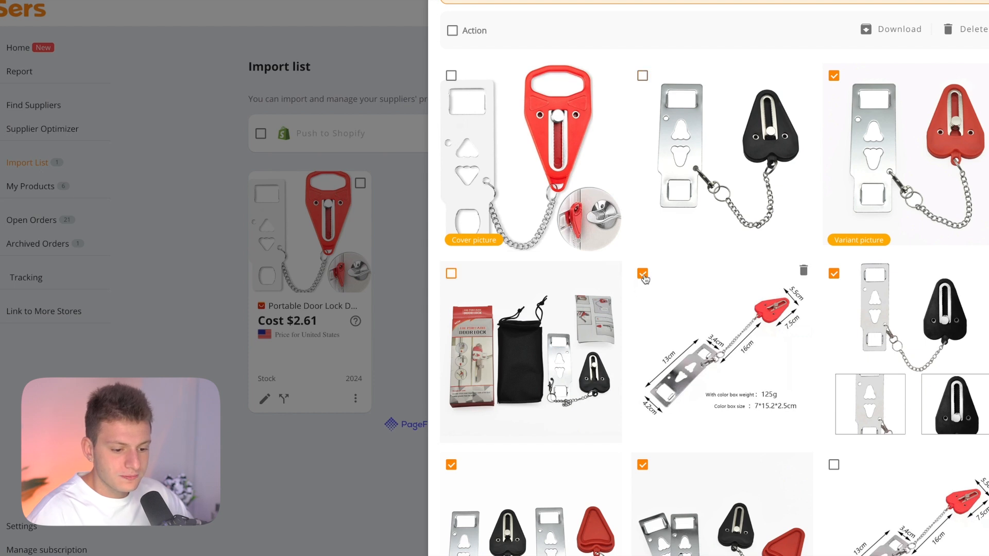
pyautogui.click(643, 273)
# Step: Exclude the black lock detail picture and both pictures pairing black and red locks, and review the remaining supplier images
pyautogui.scroll(-1, 644, 278)
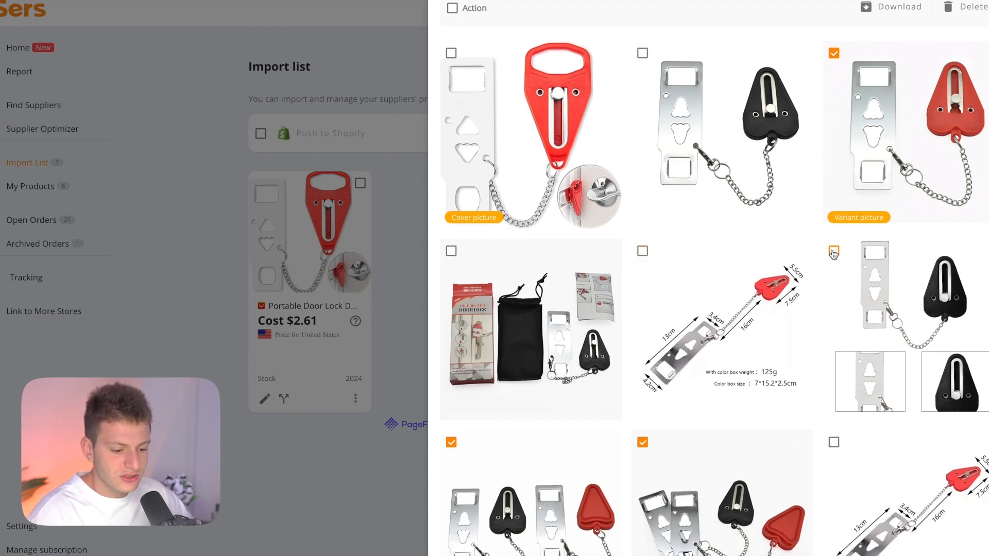
pyautogui.scroll(-3, 834, 254)
pyautogui.click(451, 322)
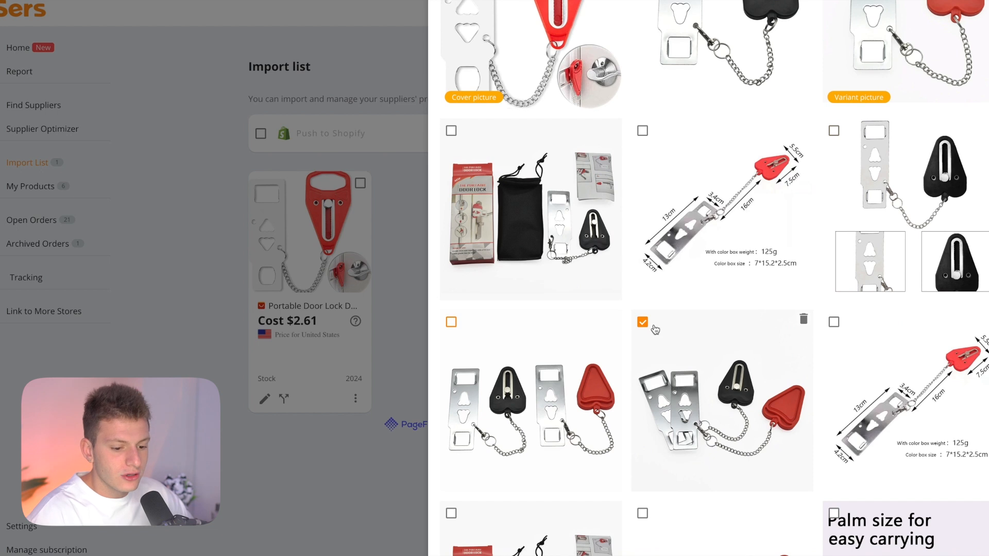
pyautogui.scroll(-2, 655, 330)
pyautogui.scroll(-2, 646, 232)
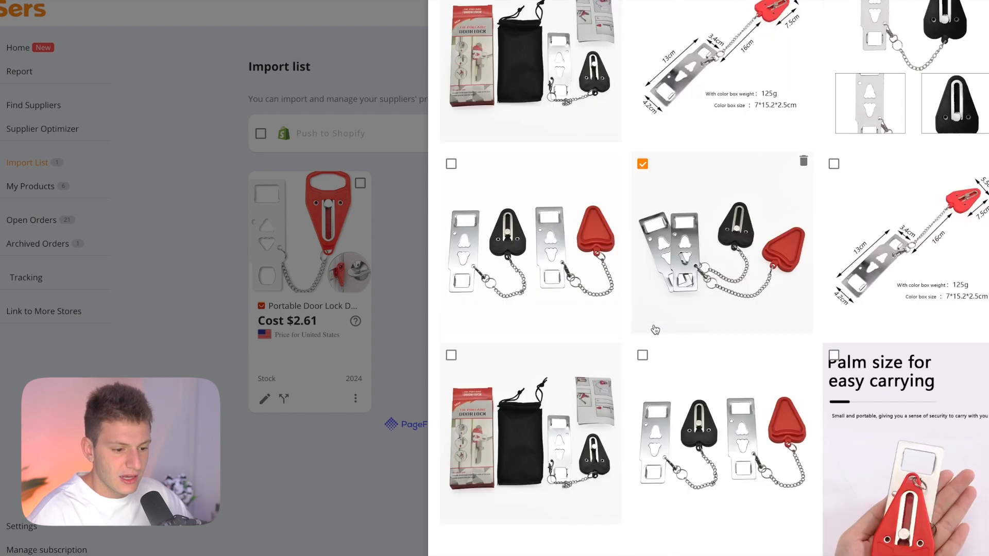
pyautogui.click(642, 164)
pyautogui.scroll(-6, 667, 257)
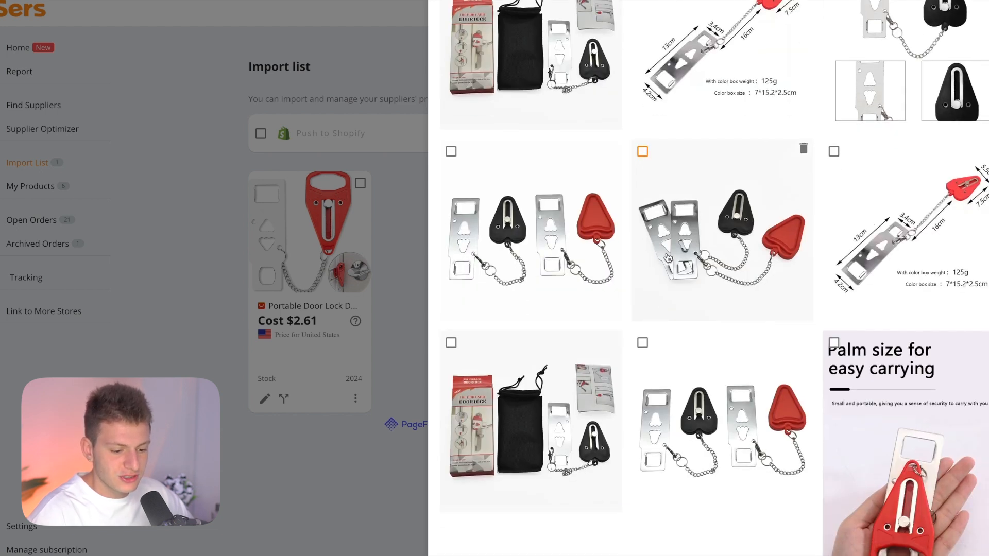
pyautogui.scroll(-4, 667, 257)
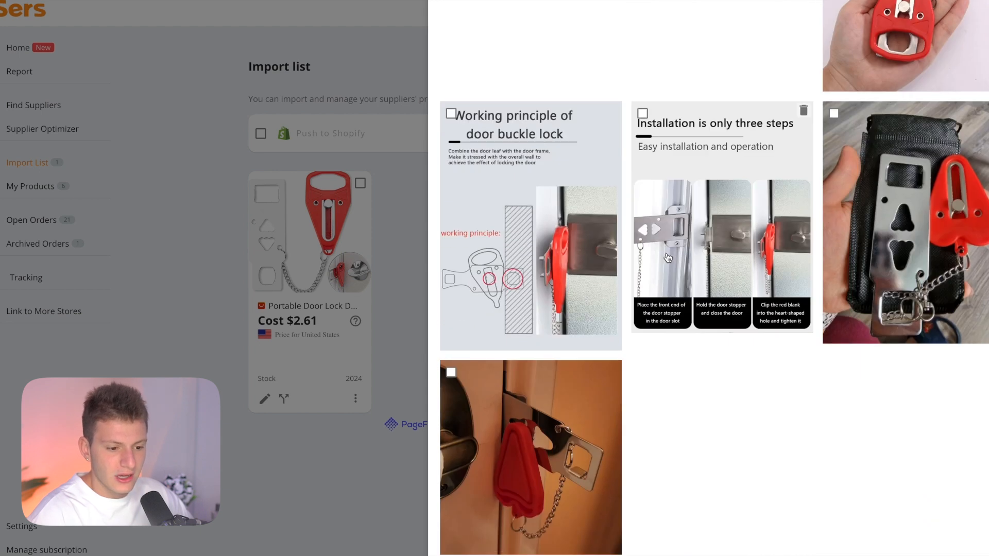
pyautogui.scroll(15, 668, 258)
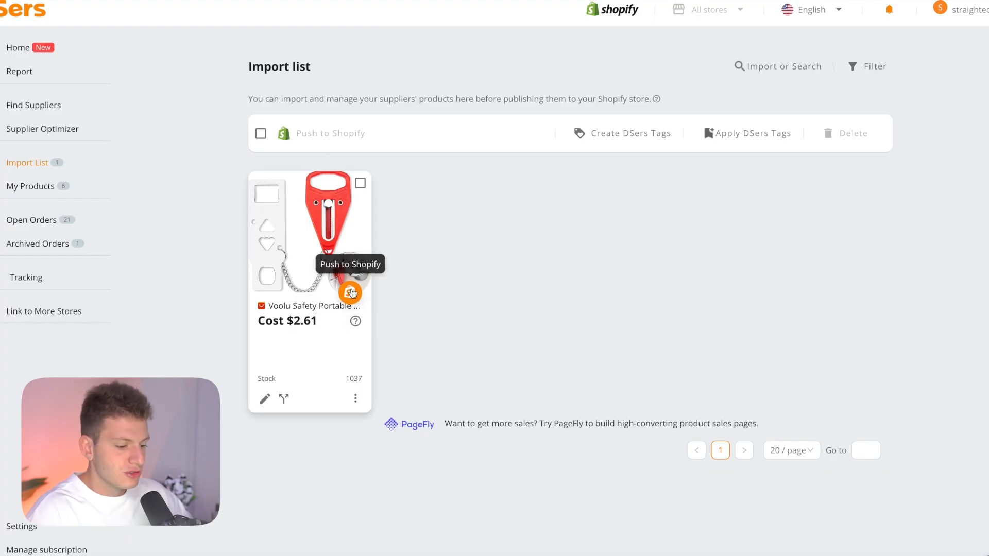
# Step: Push the Voolu lock to the myportablelock-9842.myshopify.com store and also publish it to the Online Store
pyautogui.click(350, 293)
pyautogui.click(256, 299)
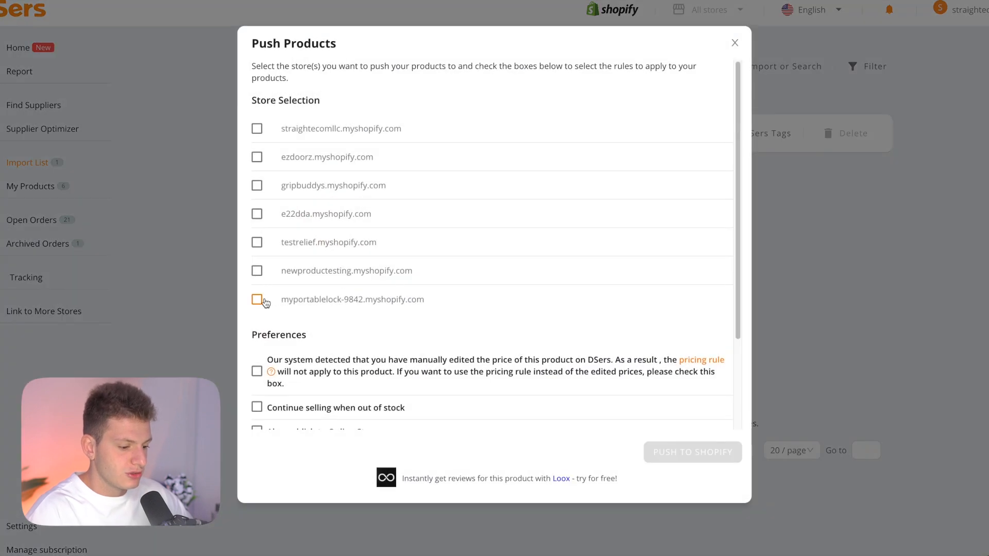
pyautogui.scroll(-3, 320, 323)
pyautogui.click(276, 319)
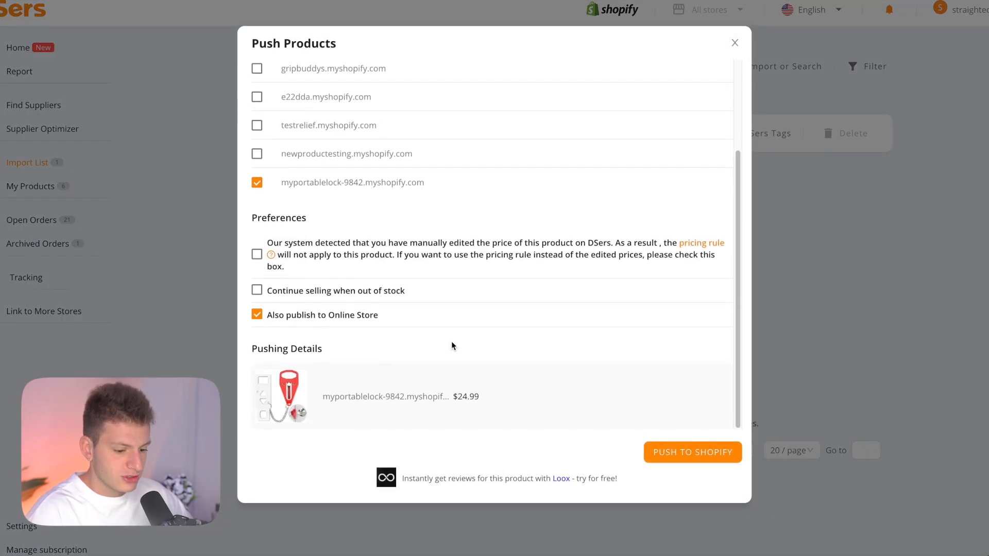
pyautogui.click(674, 453)
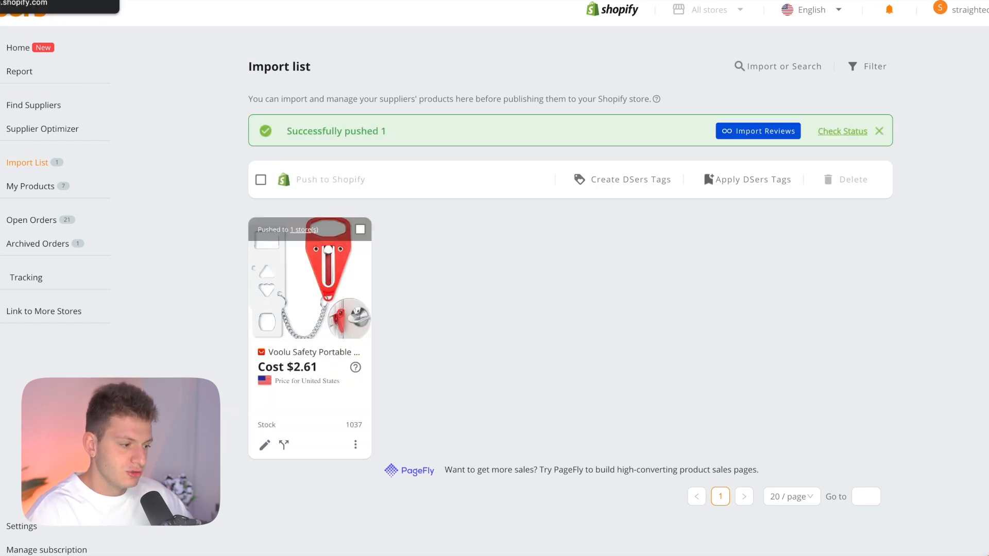
# Step: Switch to the Canva design and add a heading reading "Voolu" on page 2
pyautogui.click(52, 1)
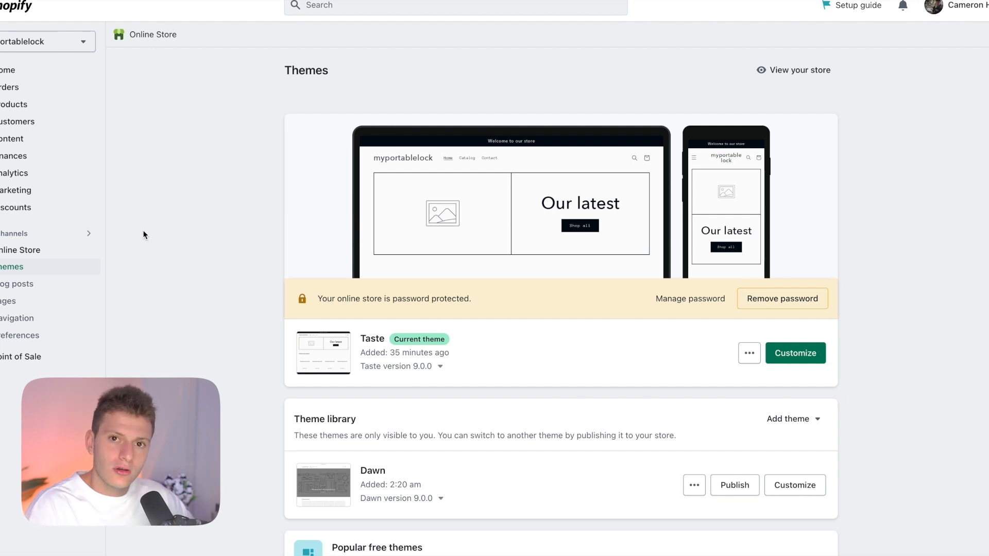
pyautogui.click(115, 186)
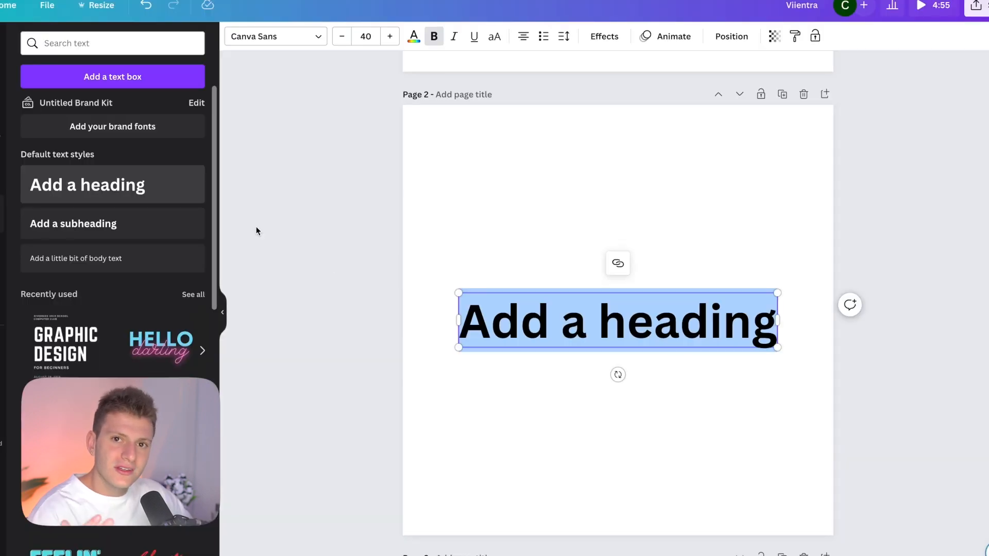
pyautogui.click(313, 36)
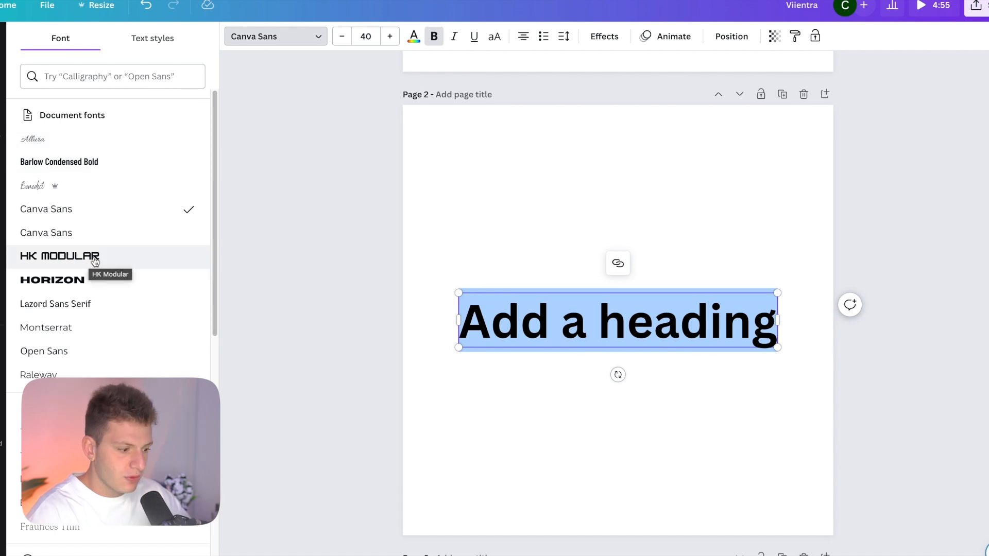
pyautogui.tripleClick(595, 337)
pyautogui.write('Voolu')
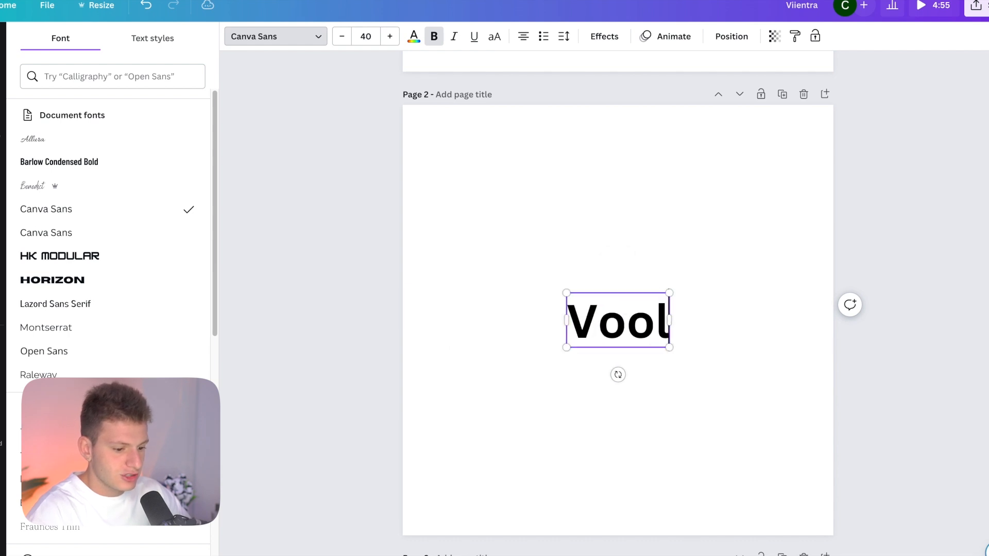
# Step: Enlarge the "Voolu" heading to about size 53.4 and centre it horizontally, slightly above the middle of the page
pyautogui.moveTo(684, 349); pyautogui.dragTo(716, 399)
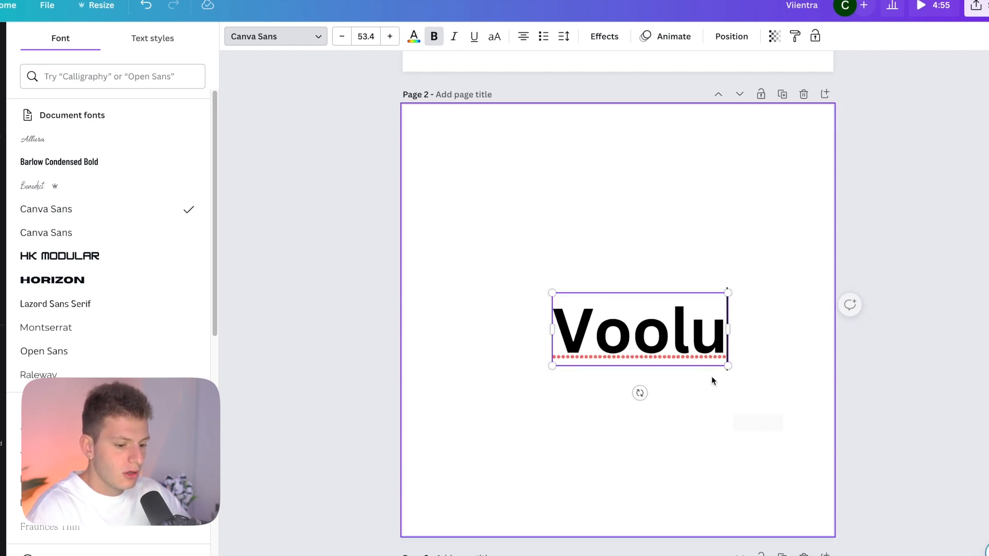
pyautogui.click(693, 264)
pyautogui.click(673, 333)
pyautogui.moveTo(672, 333); pyautogui.dragTo(647, 292)
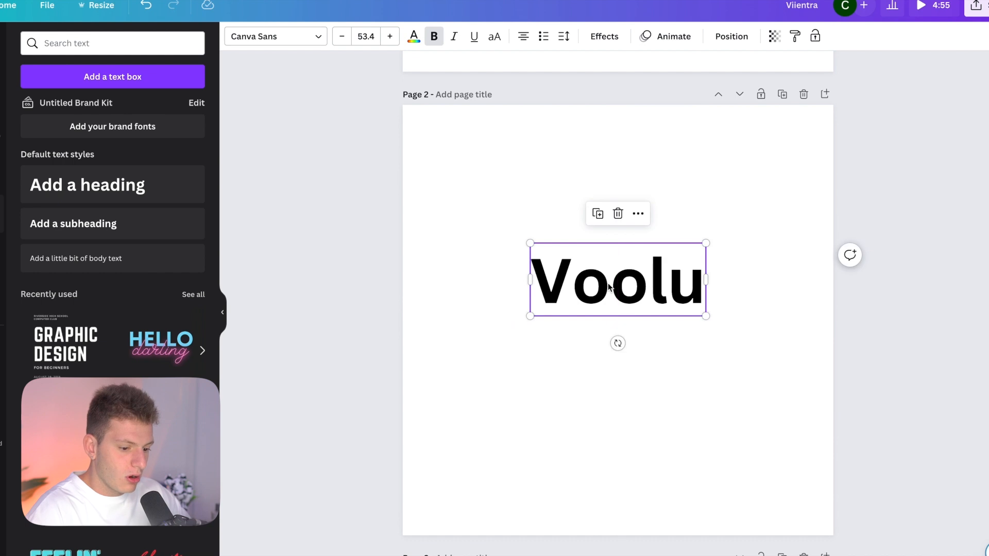
# Step: Set the "Voolu" heading's font to Barlow Condensed Bold, enlarge it to about size 68.3 and centre it on the page
pyautogui.click(258, 36)
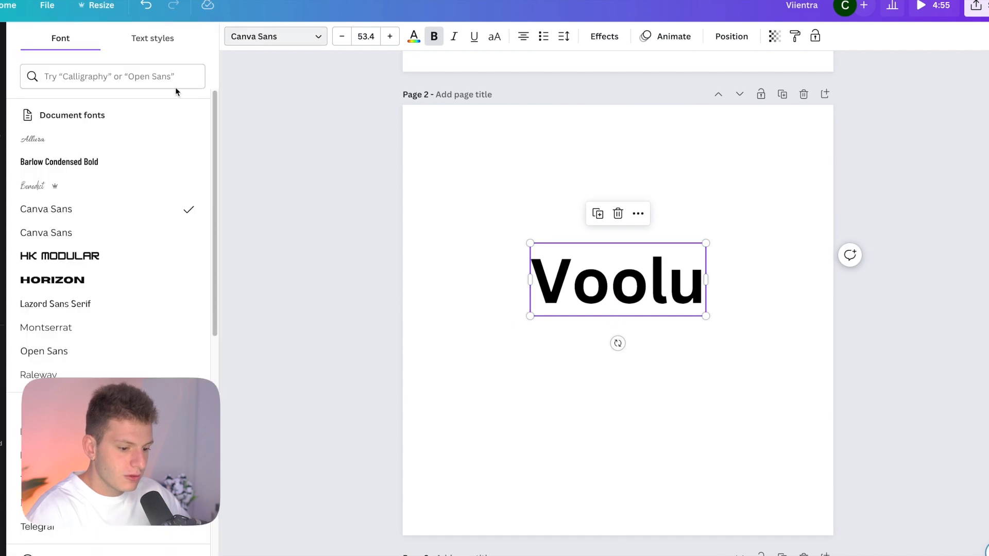
pyautogui.click(54, 163)
pyautogui.click(31, 280)
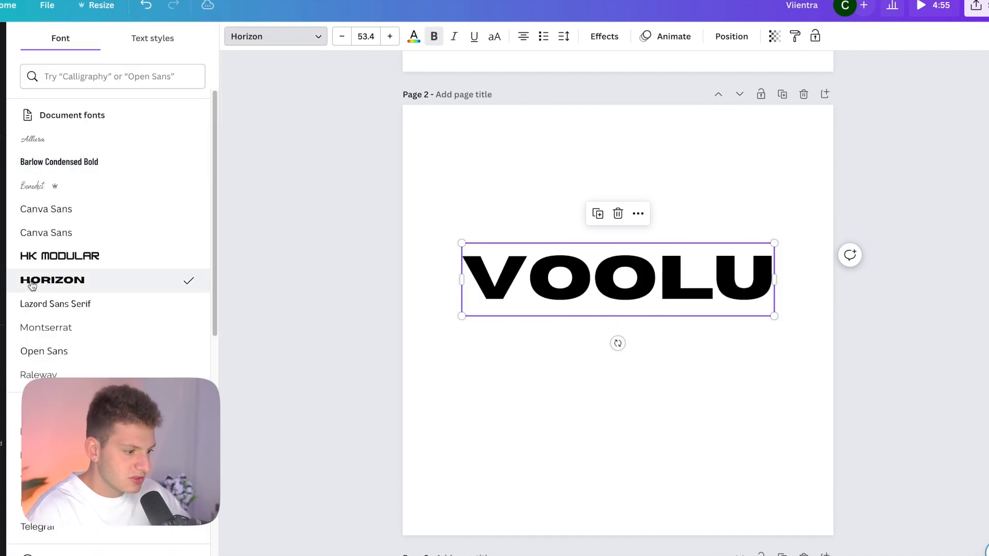
pyautogui.click(45, 311)
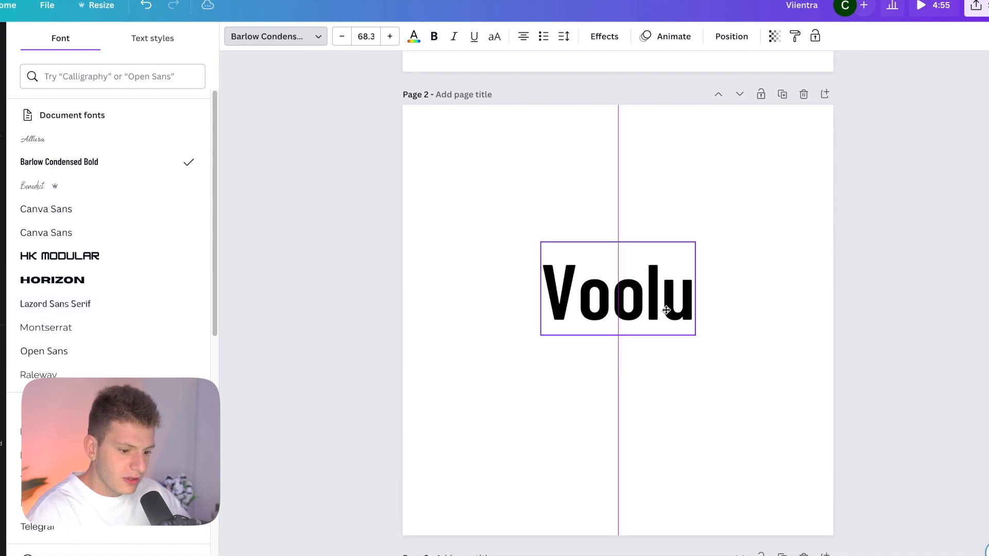
pyautogui.moveTo(667, 310); pyautogui.dragTo(668, 312)
pyautogui.click(718, 304)
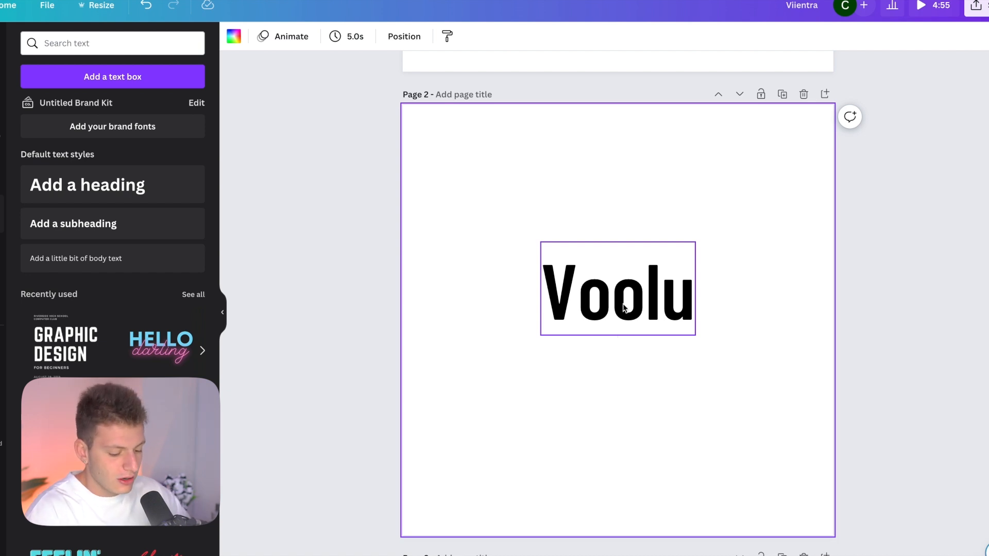
pyautogui.moveTo(623, 307); pyautogui.dragTo(621, 305)
pyautogui.click(473, 291)
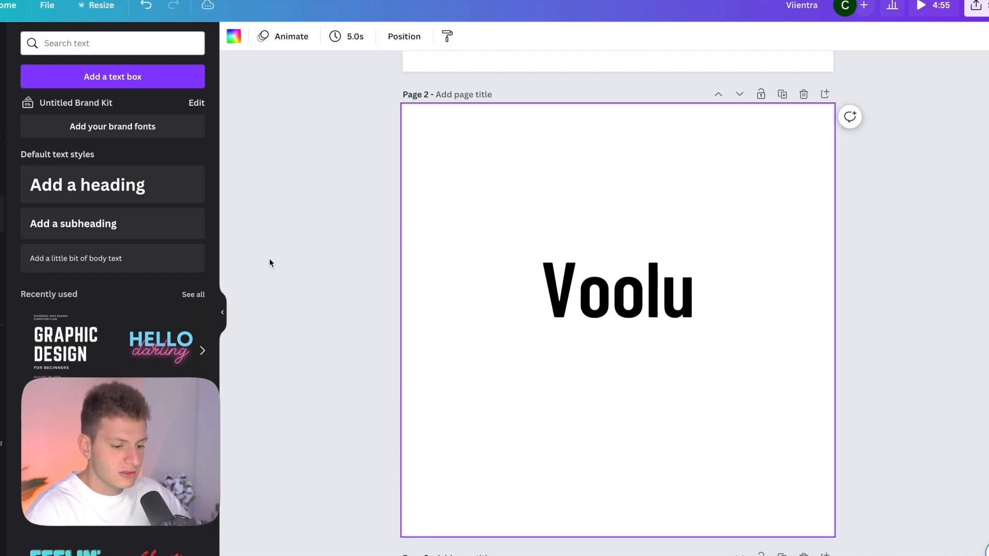
# Step: Place a copy of the "Voolu" heading beneath the original and change its text to "Safety"
pyautogui.hotkey('ctrl', 'v')
pyautogui.moveTo(616, 291); pyautogui.dragTo(602, 338)
pyautogui.doubleClick(603, 364)
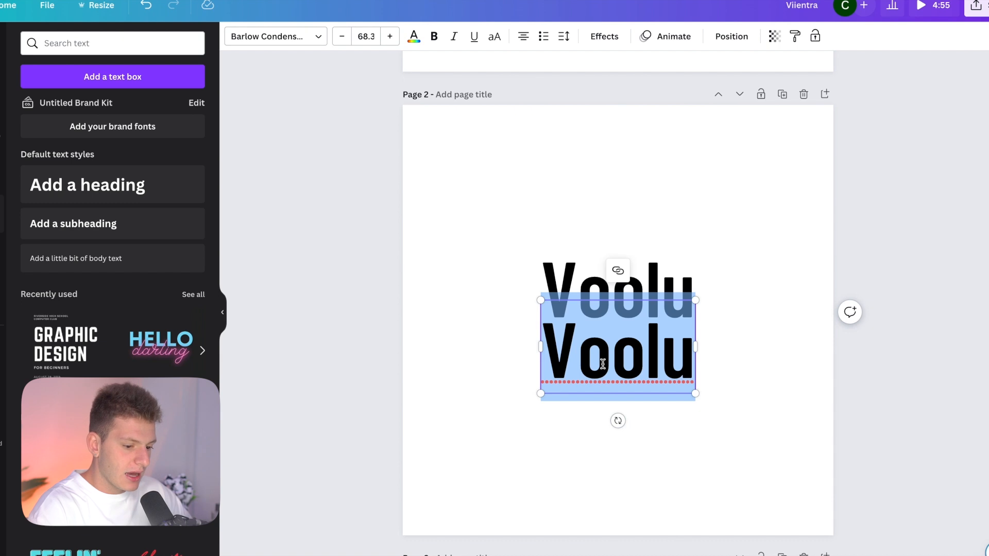
pyautogui.write('Safety')
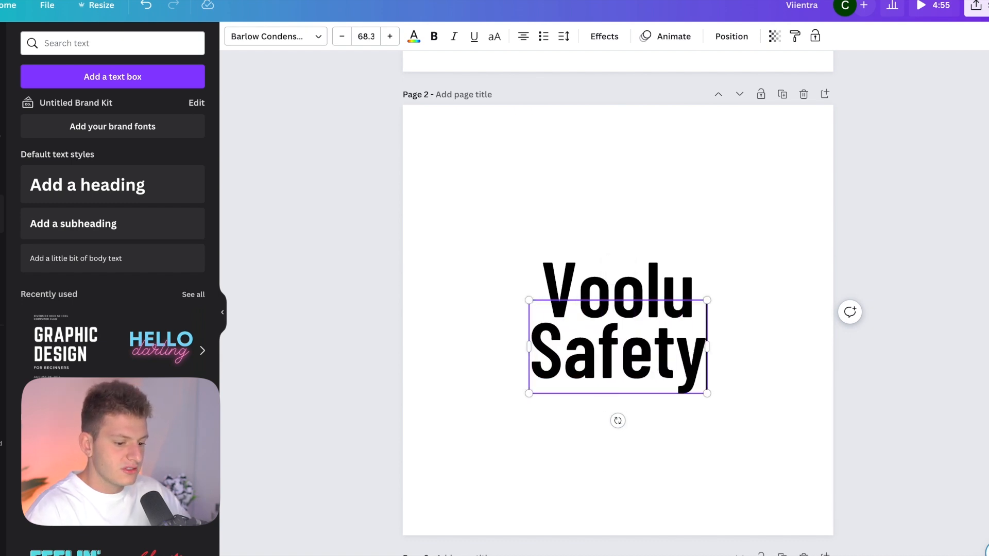
# Step: Restyle the "Safety" text in Raleway with a dark red colour and reduce its size to 14.8
pyautogui.moveTo(527, 300); pyautogui.dragTo(584, 368)
pyautogui.click(300, 42)
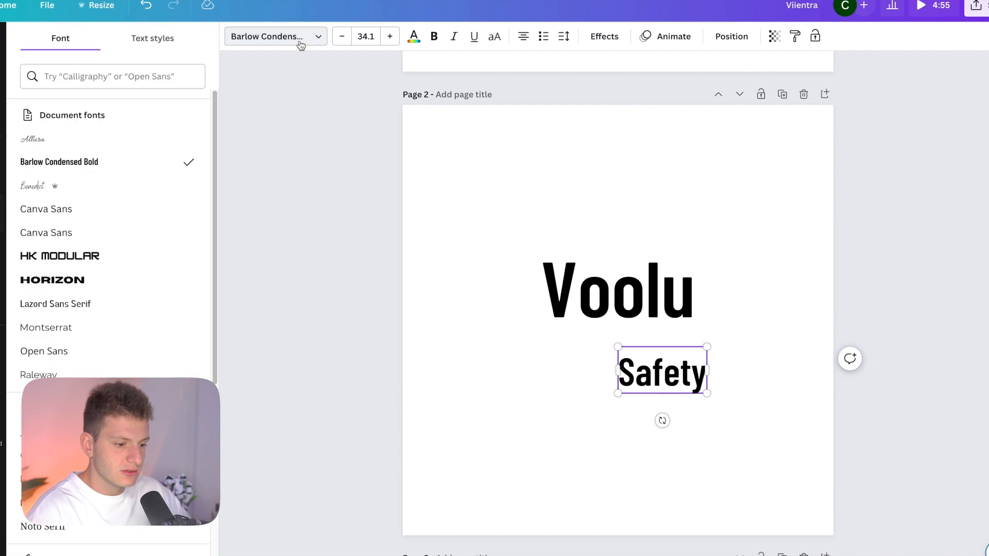
pyautogui.click(90, 183)
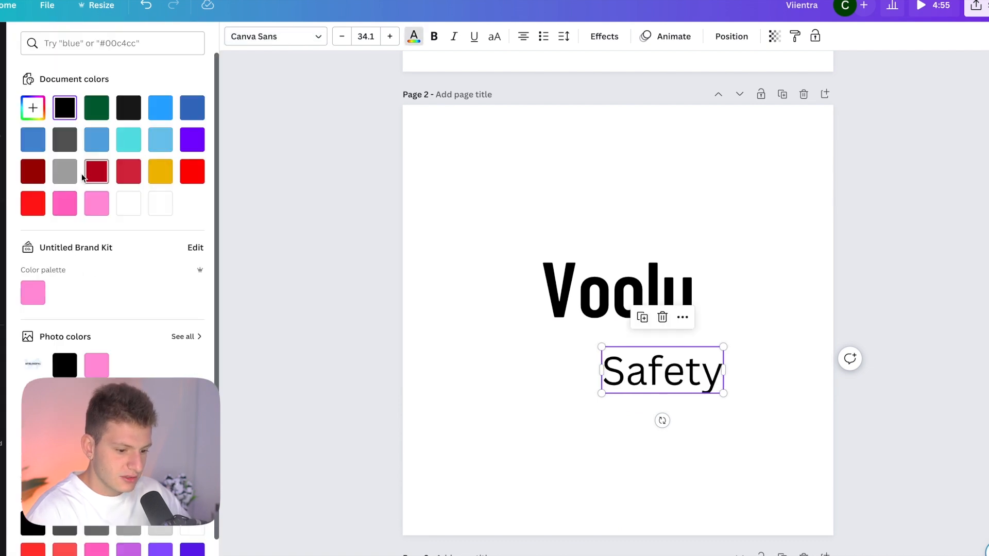
pyautogui.click(37, 175)
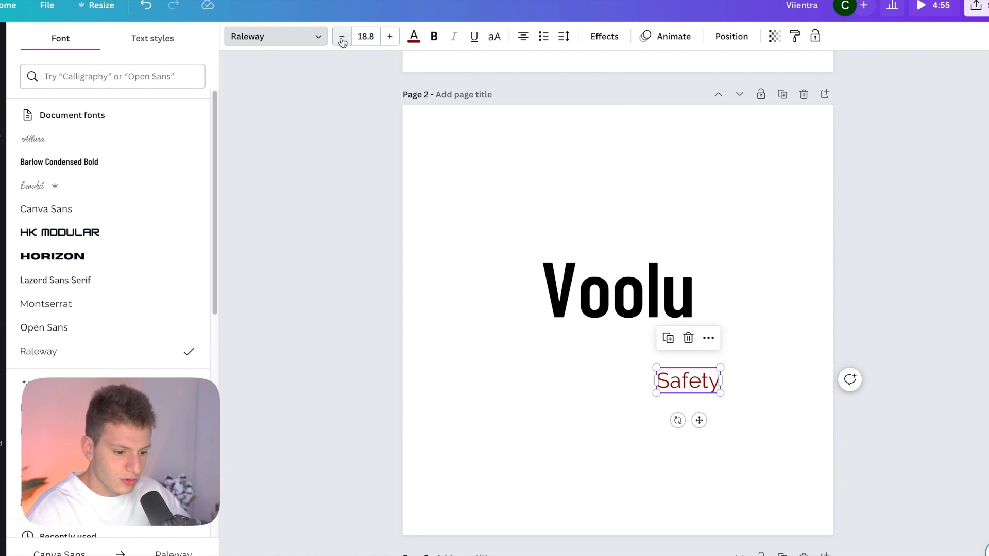
pyautogui.click(342, 42)
pyautogui.click(515, 311)
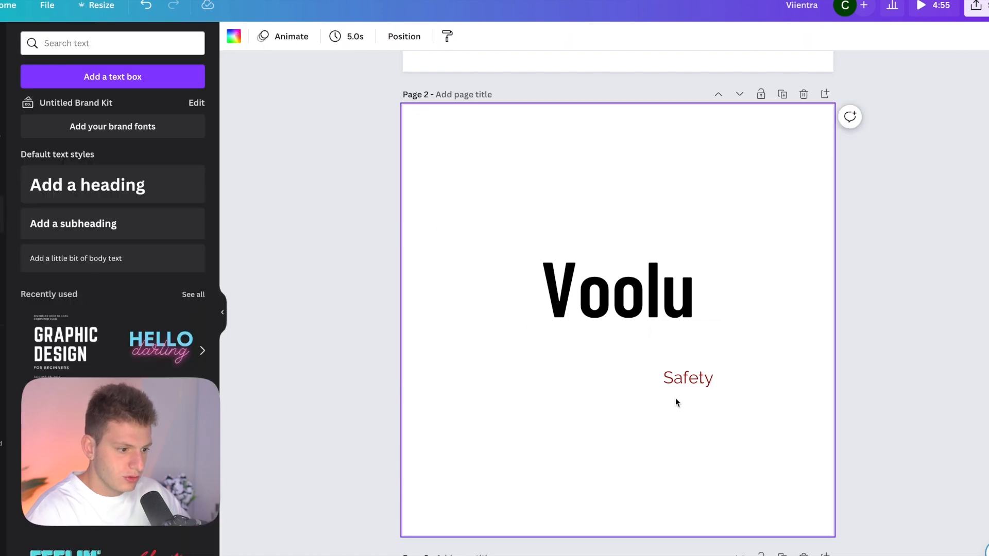
# Step: Centre the red tagline directly below "Voolu" and rewrite it in capitals as "SAFETY"
pyautogui.moveTo(697, 384); pyautogui.dragTo(641, 362)
pyautogui.doubleClick(618, 299)
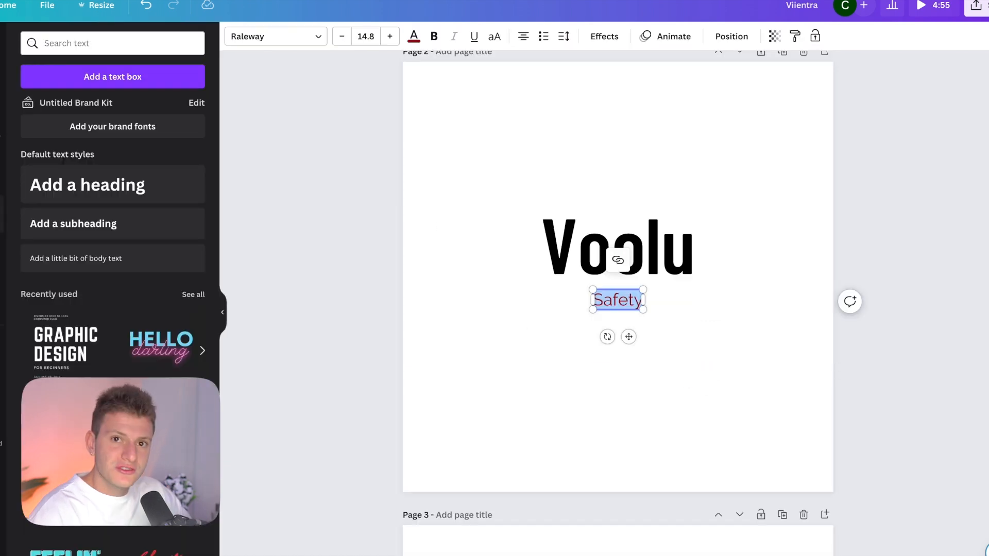
pyautogui.write('SAFETY')
pyautogui.click(708, 313)
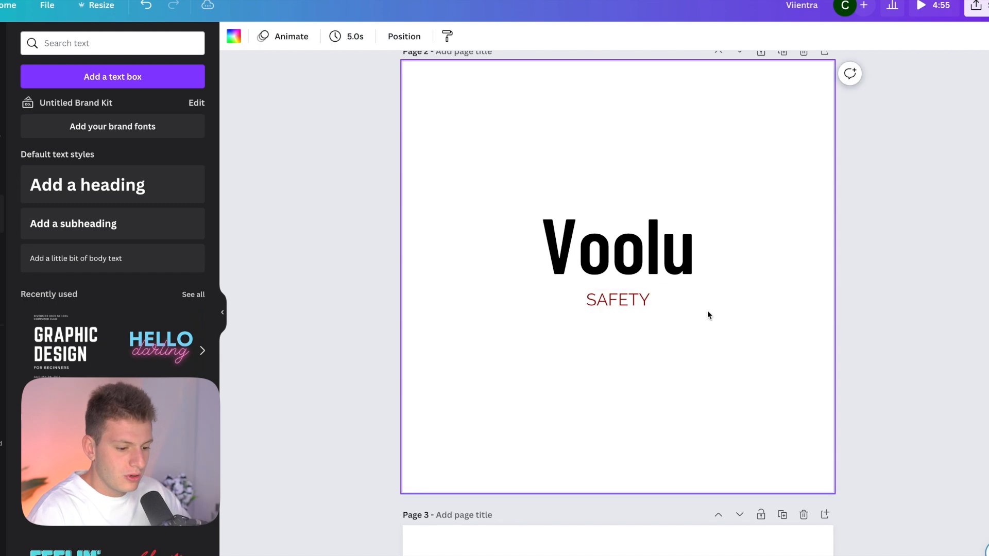
# Step: Nudge "SAFETY" slightly upward, enlarge "Voolu" to about size 87.3 and centre it horizontally above the tagline
pyautogui.click(630, 297)
pyautogui.moveTo(628, 300); pyautogui.dragTo(628, 296)
pyautogui.moveTo(541, 197); pyautogui.dragTo(497, 170)
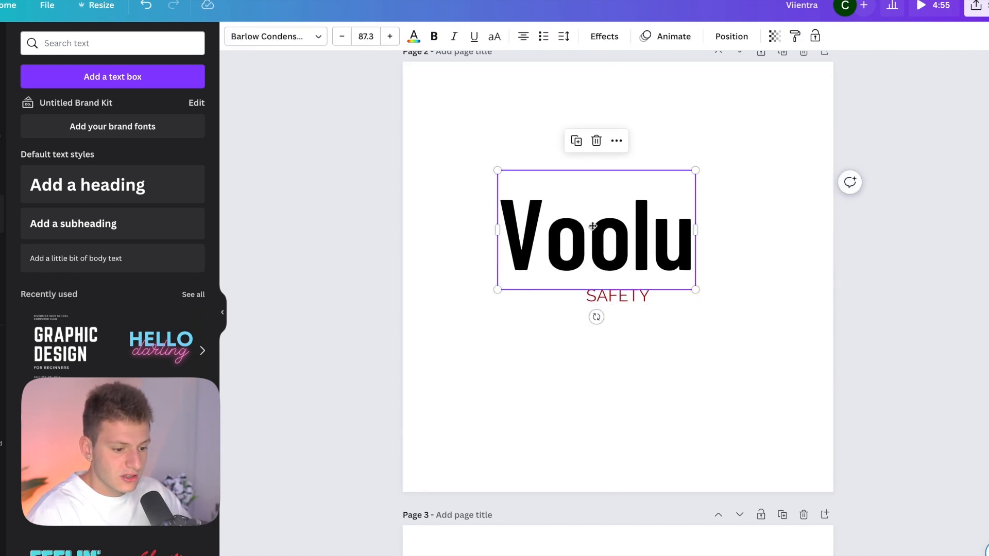
pyautogui.moveTo(593, 226); pyautogui.dragTo(615, 226)
pyautogui.click(667, 377)
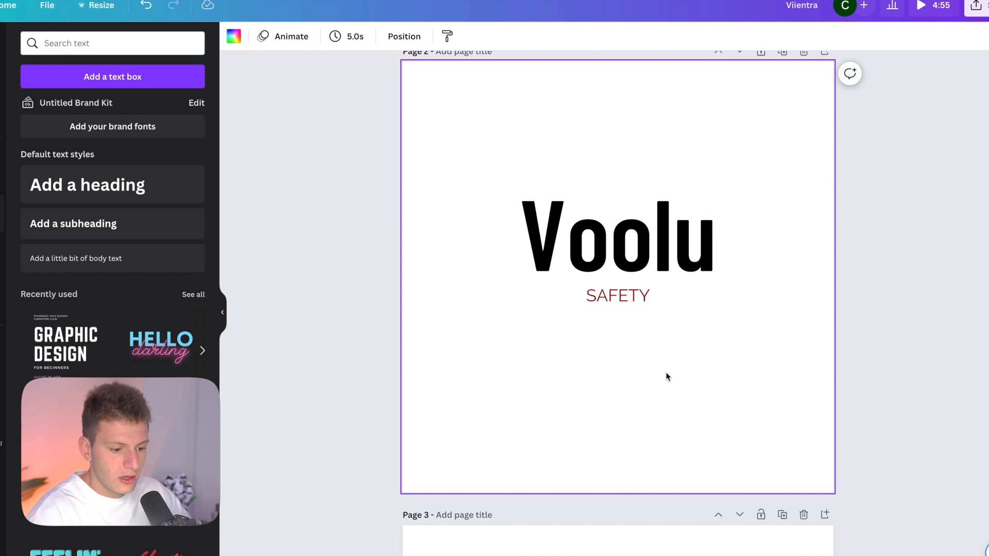
# Step: Search the design elements for "lock"
pyautogui.click(640, 296)
pyautogui.moveTo(641, 296); pyautogui.dragTo(637, 299)
pyautogui.write('D')
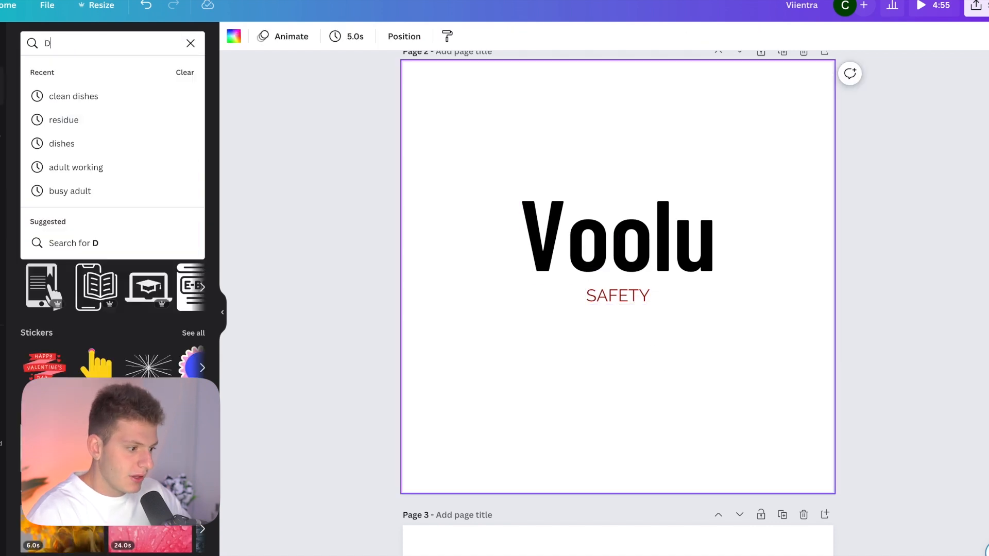
pyautogui.write('OORLOCK')
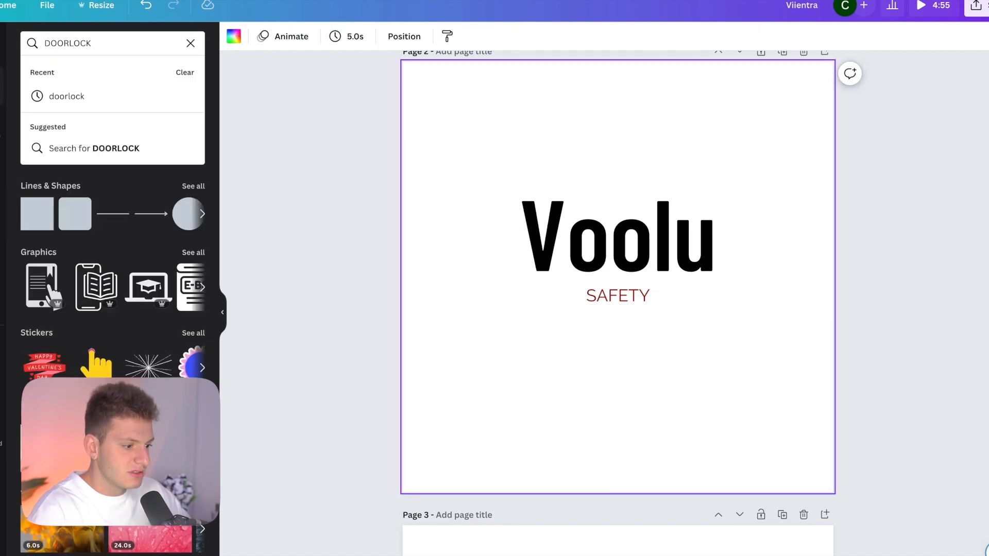
pyautogui.press('BackSpace')
pyautogui.press('BackSpace')
pyautogui.press('BackSpace')
pyautogui.press('BackSpace')
pyautogui.press('BackSpace')
pyautogui.press('BackSpace')
pyautogui.press('BackSpace')
pyautogui.press('BackSpace')
pyautogui.write('lock')
pyautogui.press('Return')
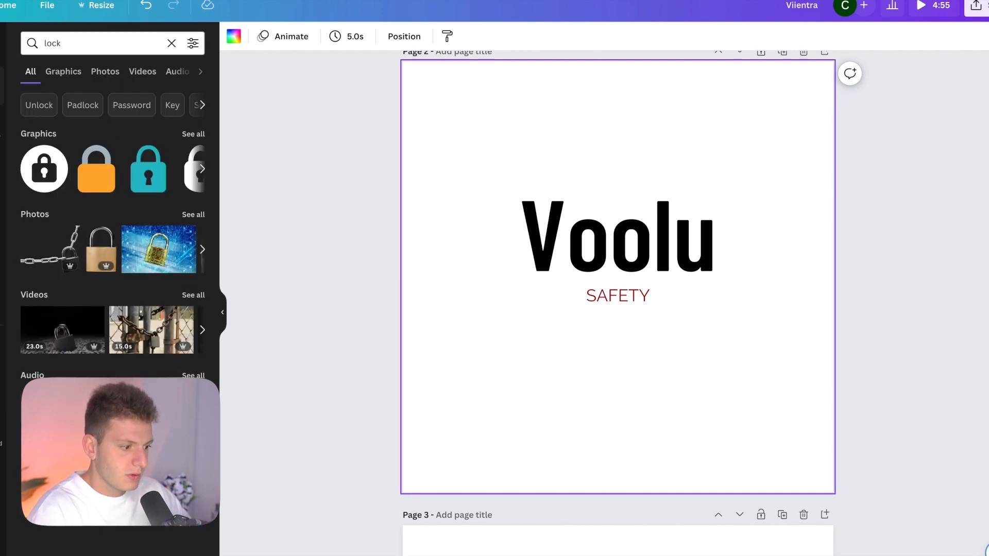
# Step: Add the orange padlock with a rounded body and grey shackle from the lock graphics and place it just left of "SAFETY"
pyautogui.click(202, 169)
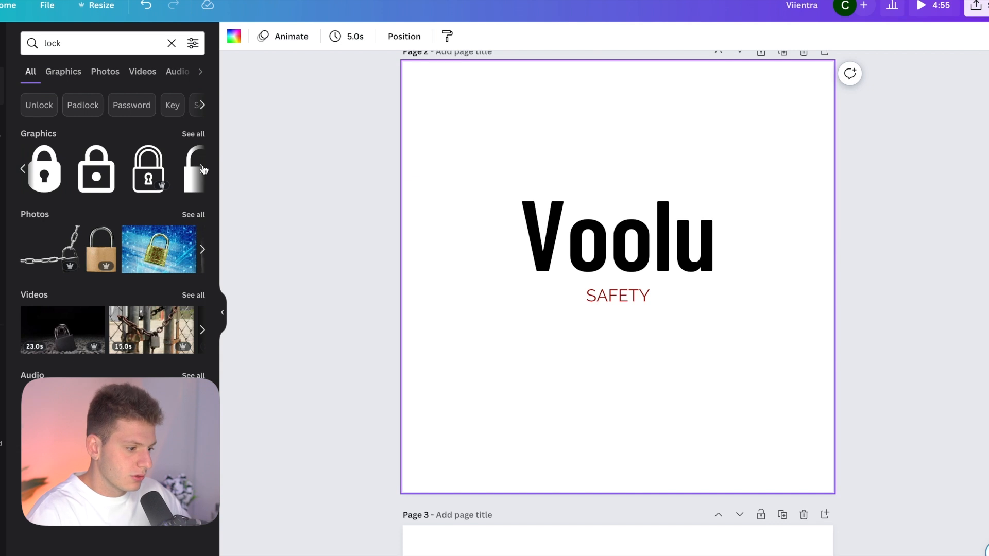
pyautogui.click(201, 138)
pyautogui.scroll(-5, 164, 239)
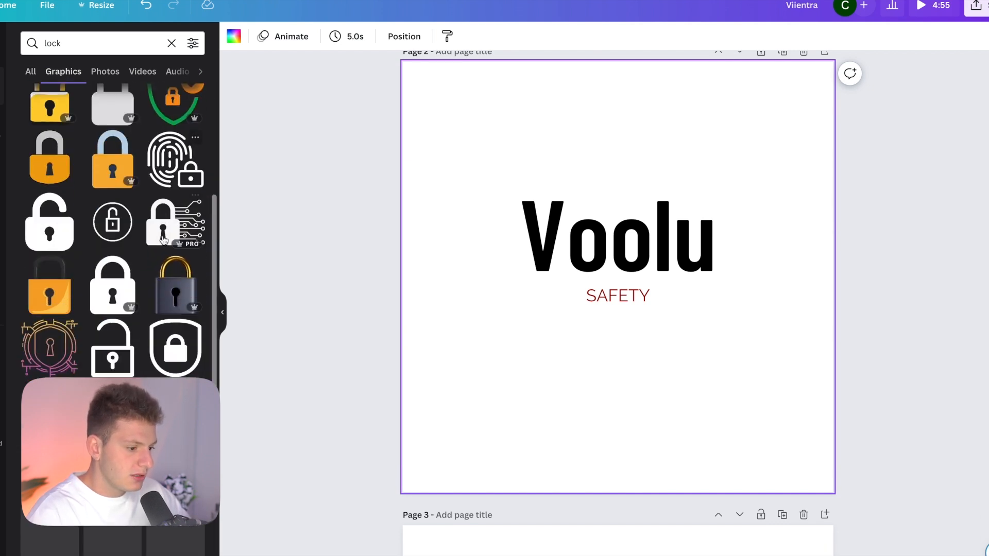
pyautogui.scroll(-4, 164, 240)
pyautogui.scroll(-3, 79, 336)
pyautogui.scroll(-2, 80, 335)
pyautogui.scroll(3, 79, 336)
pyautogui.scroll(2, 79, 336)
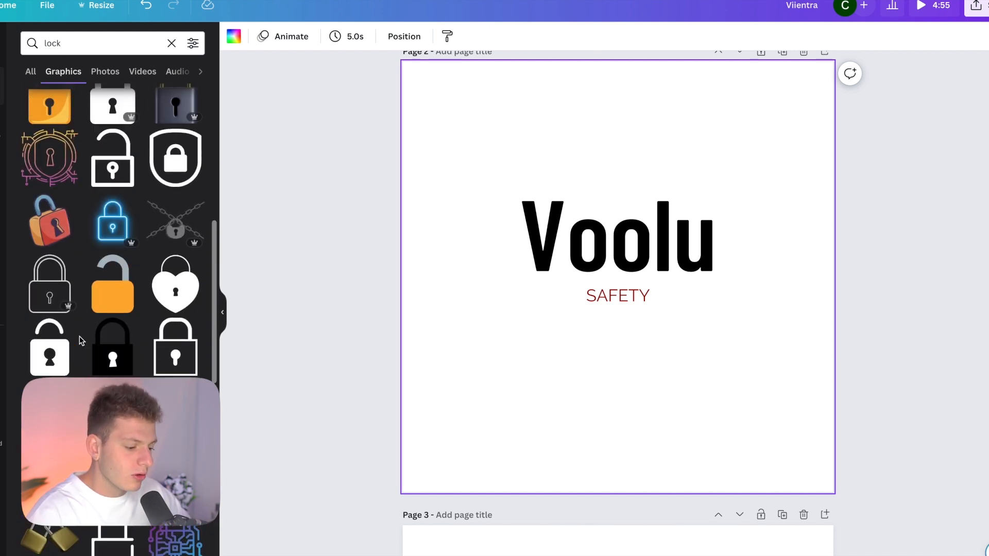
pyautogui.scroll(1, 79, 336)
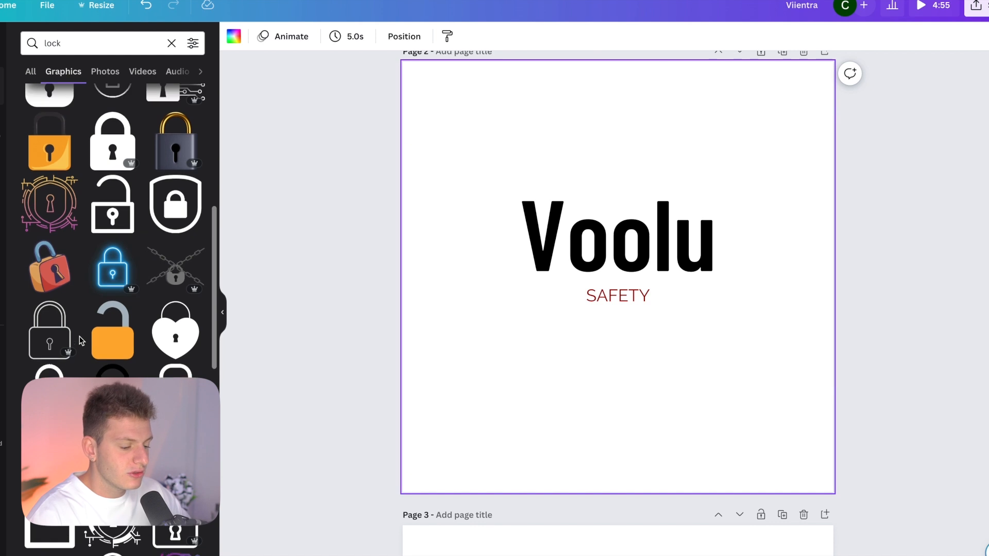
pyautogui.scroll(1, 79, 336)
pyautogui.scroll(1, 80, 336)
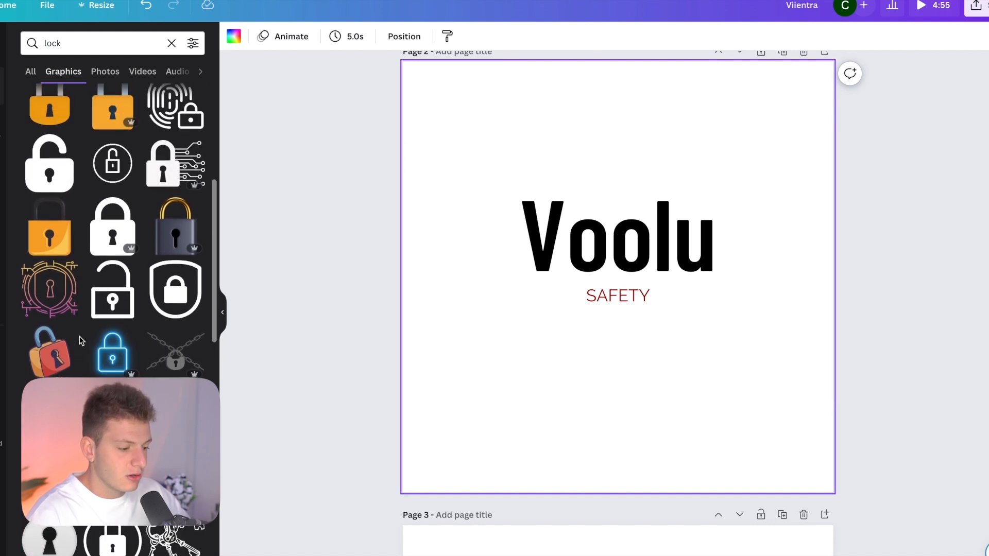
pyautogui.scroll(4, 79, 335)
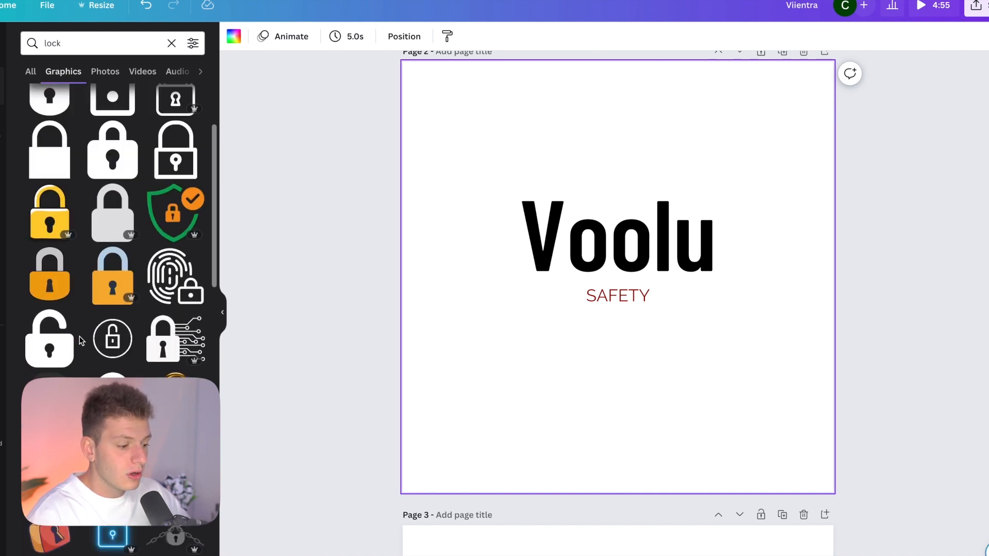
pyautogui.scroll(-10, 80, 336)
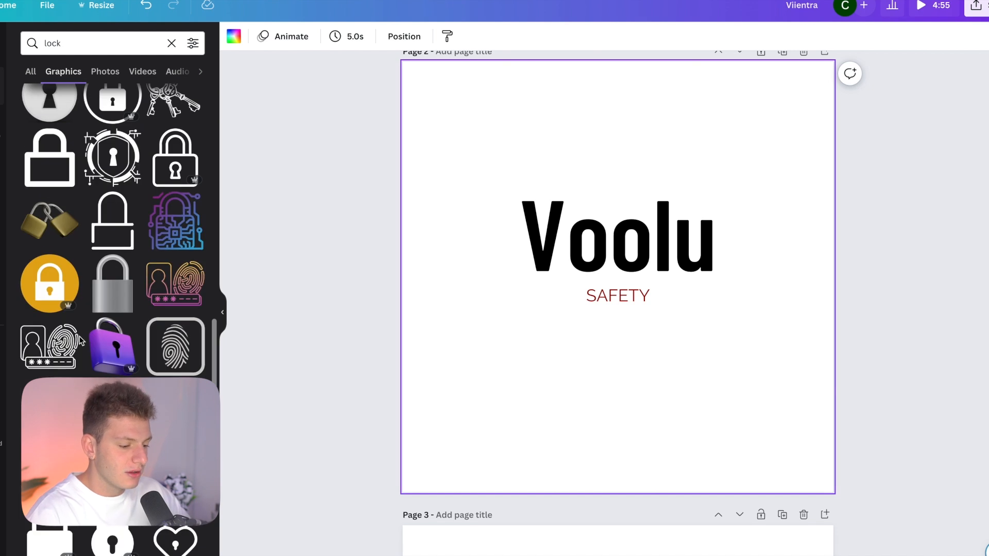
pyautogui.scroll(-2, 79, 340)
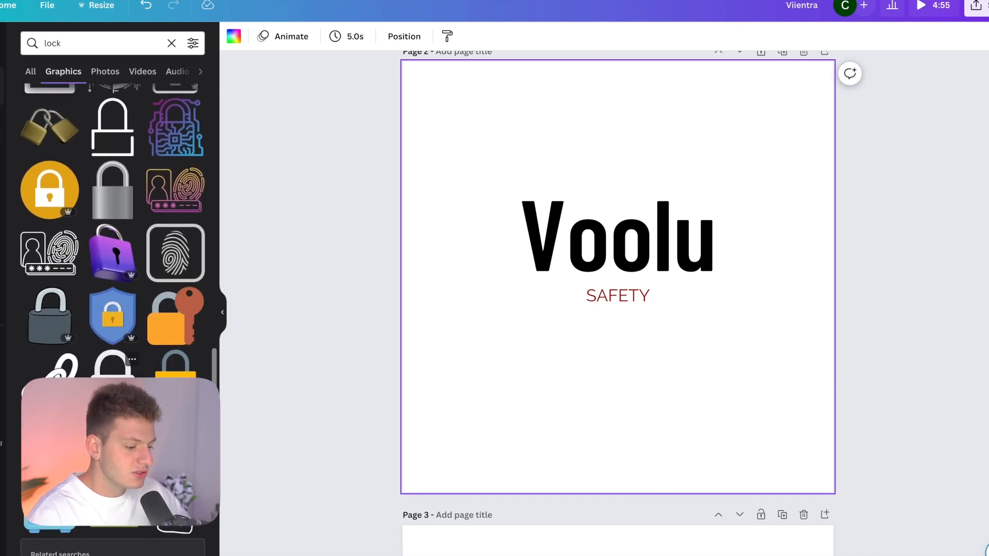
pyautogui.scroll(10, 79, 340)
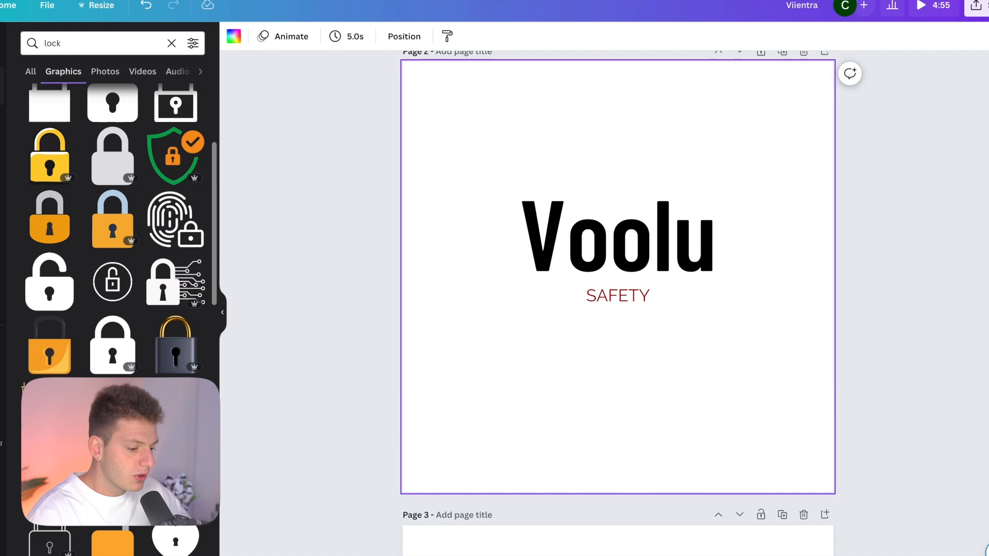
pyautogui.scroll(3, 139, 225)
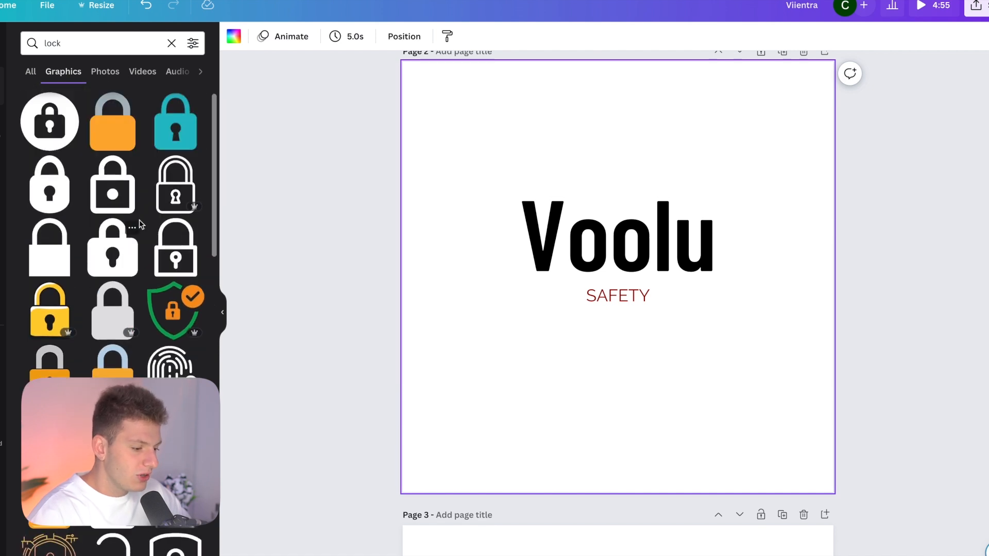
pyautogui.scroll(-2, 120, 282)
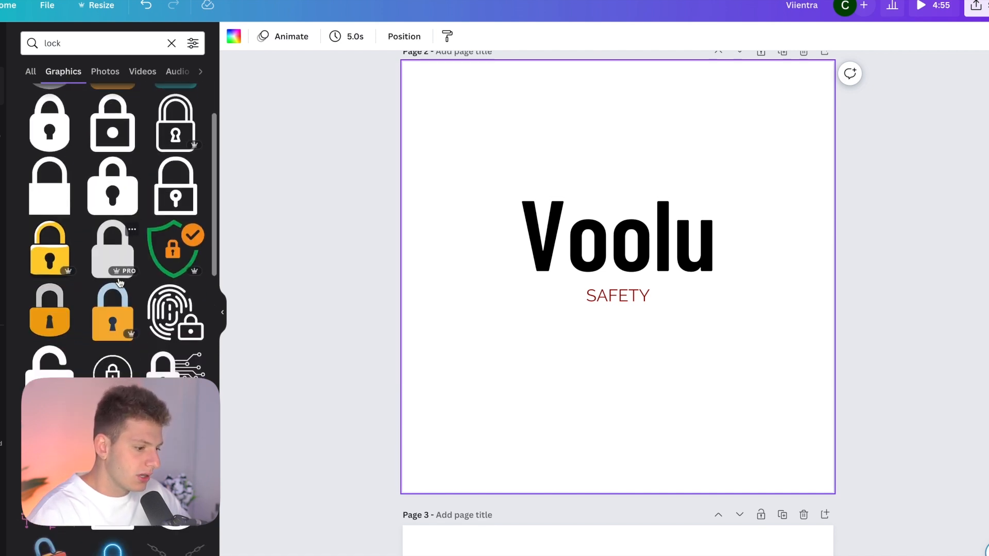
pyautogui.click(58, 317)
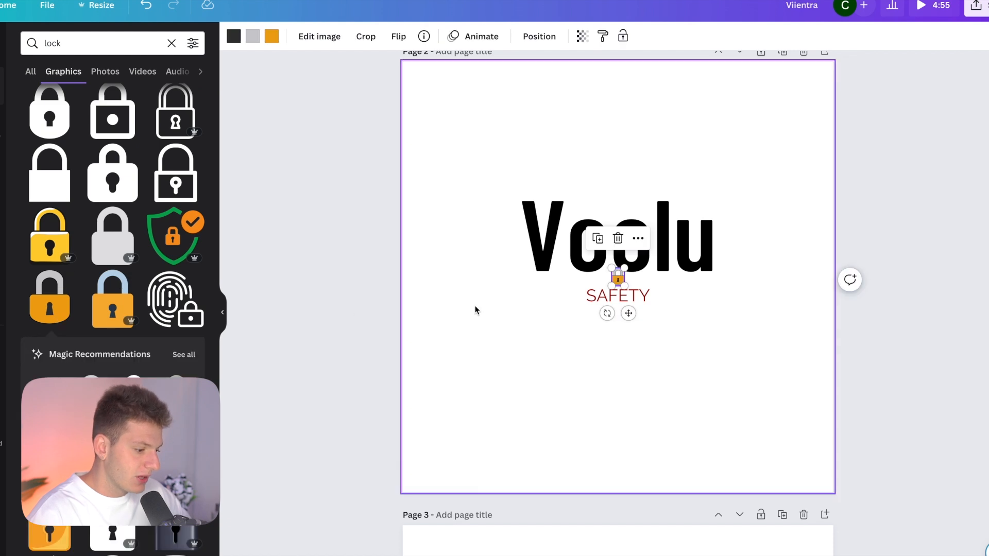
pyautogui.moveTo(617, 278); pyautogui.dragTo(572, 298)
# Step: Recolour the padlock graphic with a black body, a dark red shackle and a white keyhole
pyautogui.click(271, 37)
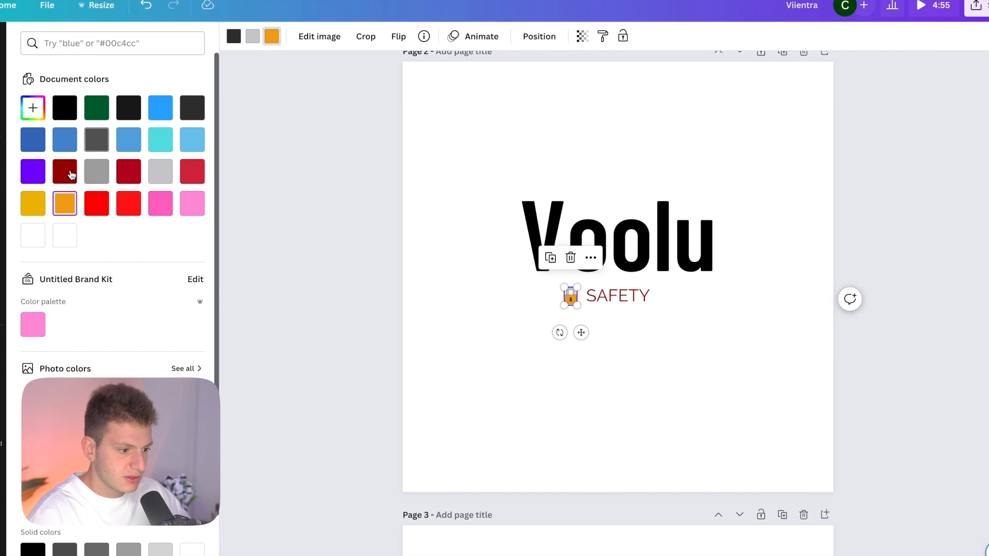
pyautogui.click(71, 175)
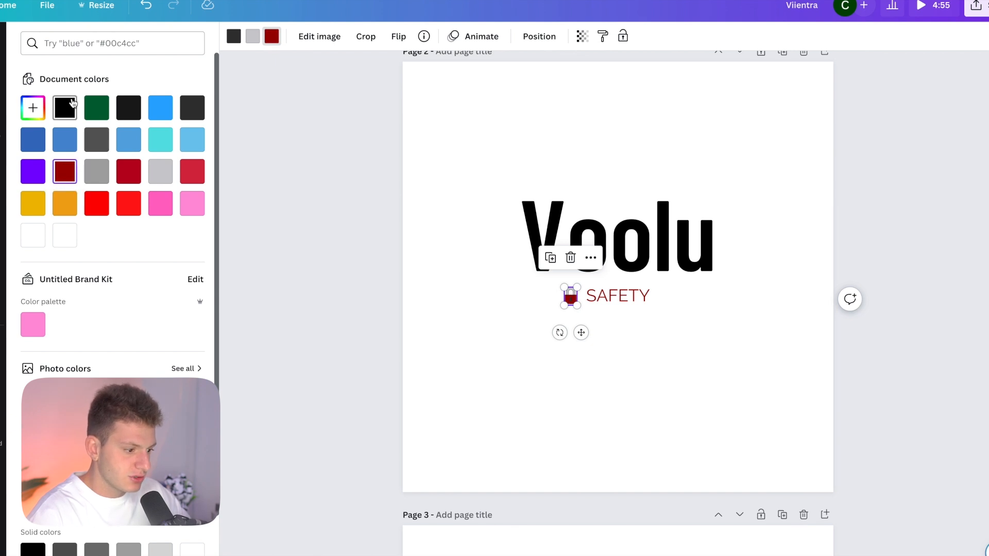
pyautogui.click(71, 105)
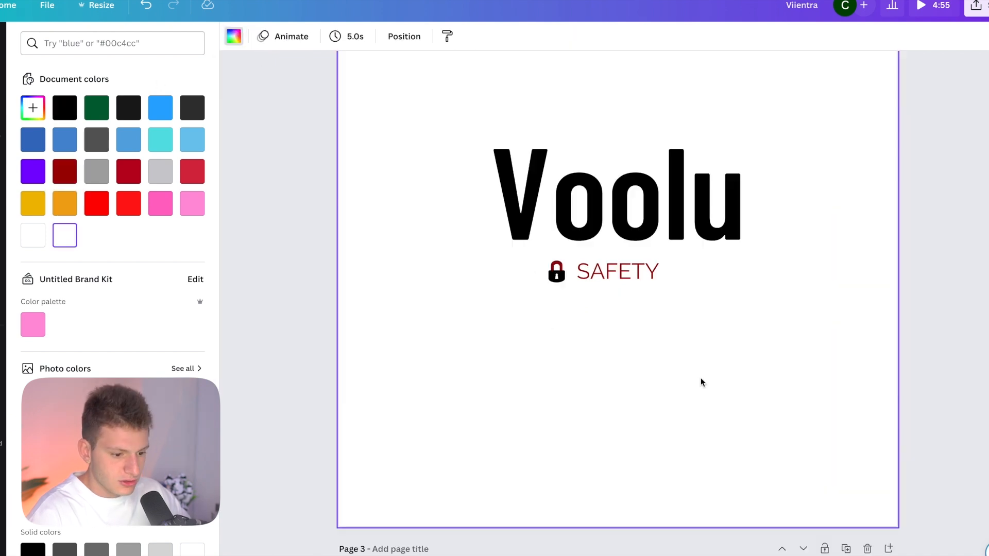
pyautogui.scroll(-2, 702, 382)
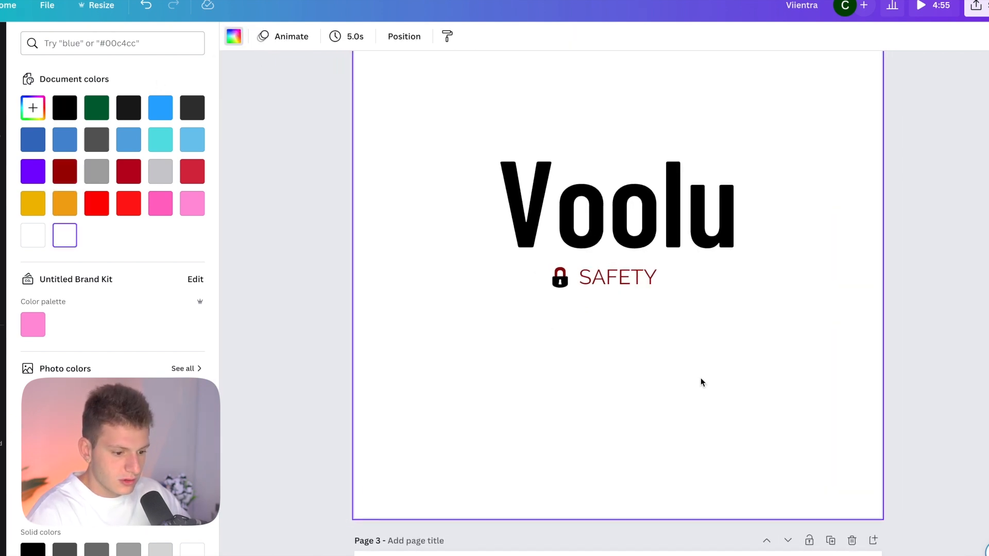
# Step: Duplicate the padlock and place the copy just right of "SAFETY" to mirror the first one
pyautogui.click(567, 284)
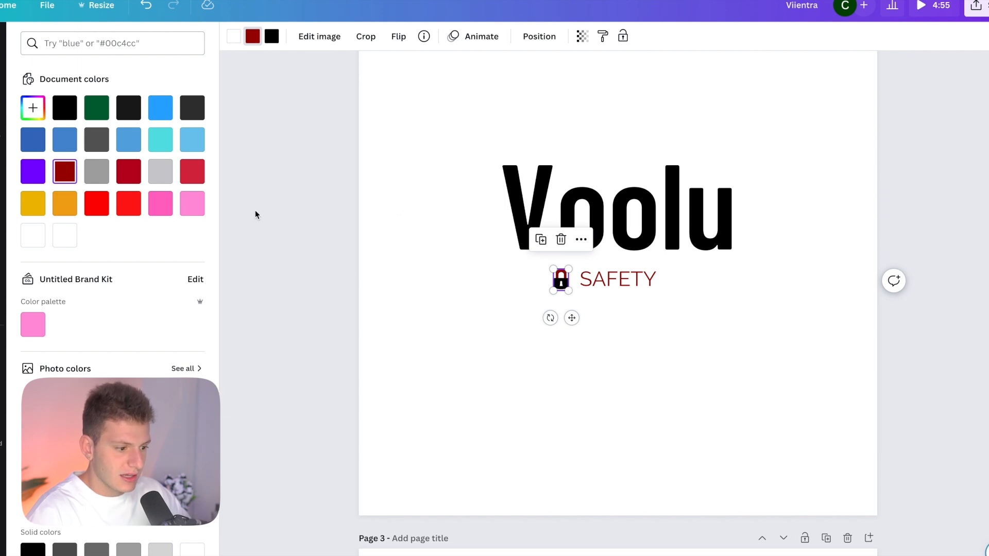
pyautogui.click(407, 286)
pyautogui.click(560, 288)
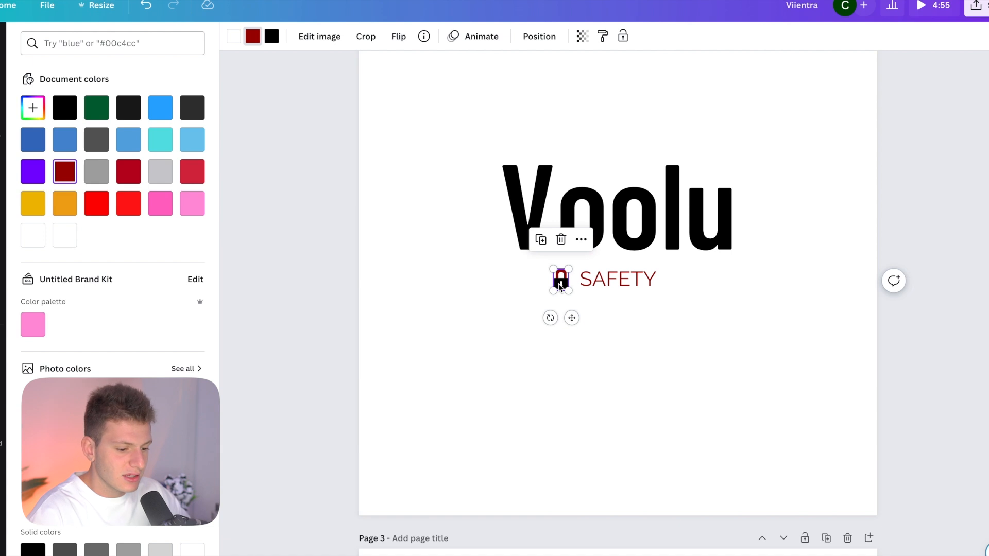
pyautogui.hotkey('ctrl', 'd')
pyautogui.moveTo(577, 301); pyautogui.dragTo(677, 284)
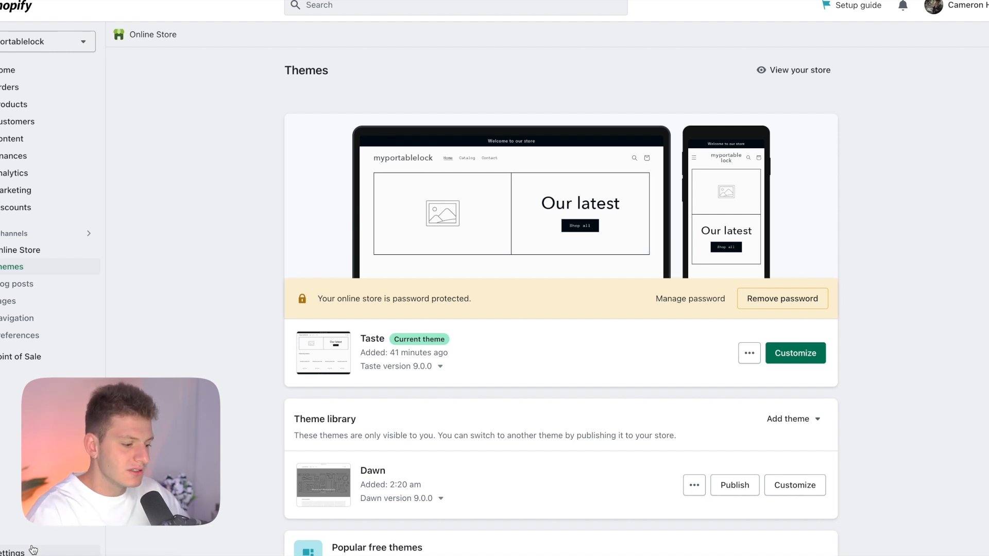
# Step: Switch to the Shopify admin and open the store's Policies settings
pyautogui.click(5, 553)
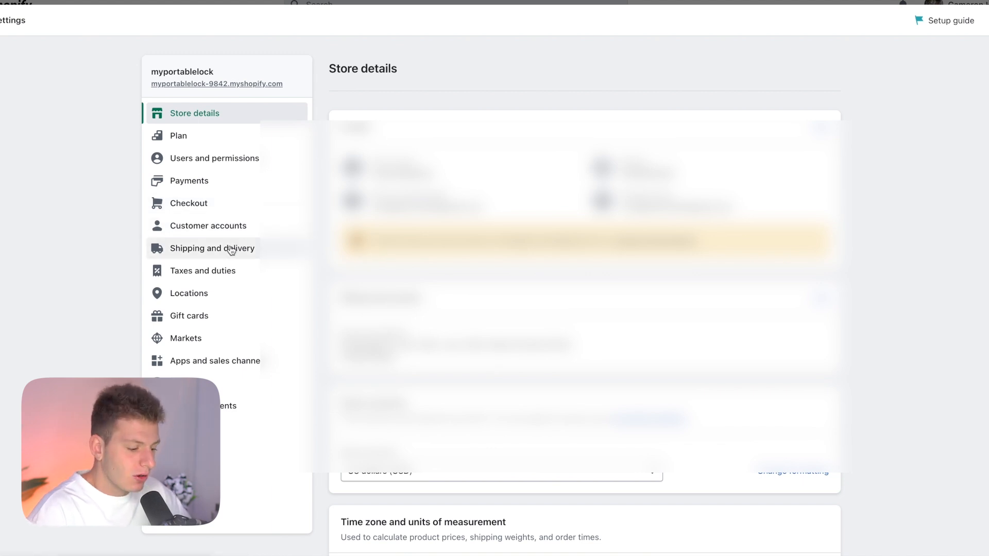
pyautogui.scroll(-1, 233, 233)
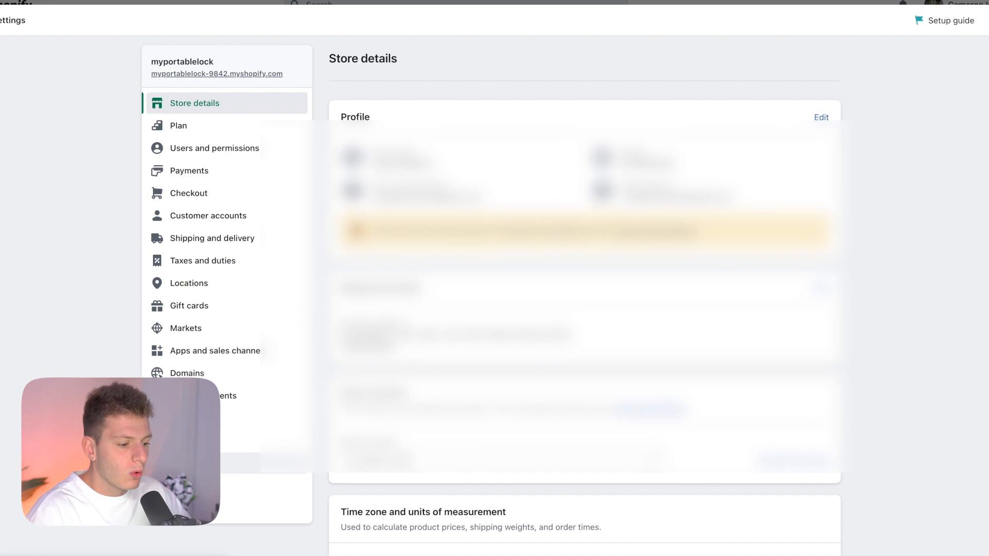
pyautogui.click(198, 503)
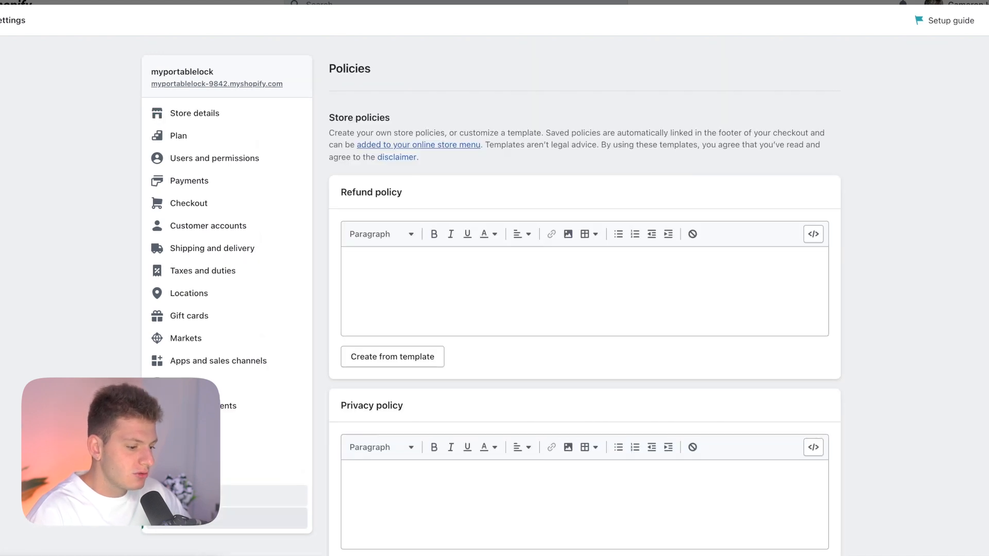
# Step: Create the store's refund policy from the supplied template
pyautogui.scroll(-2, 451, 311)
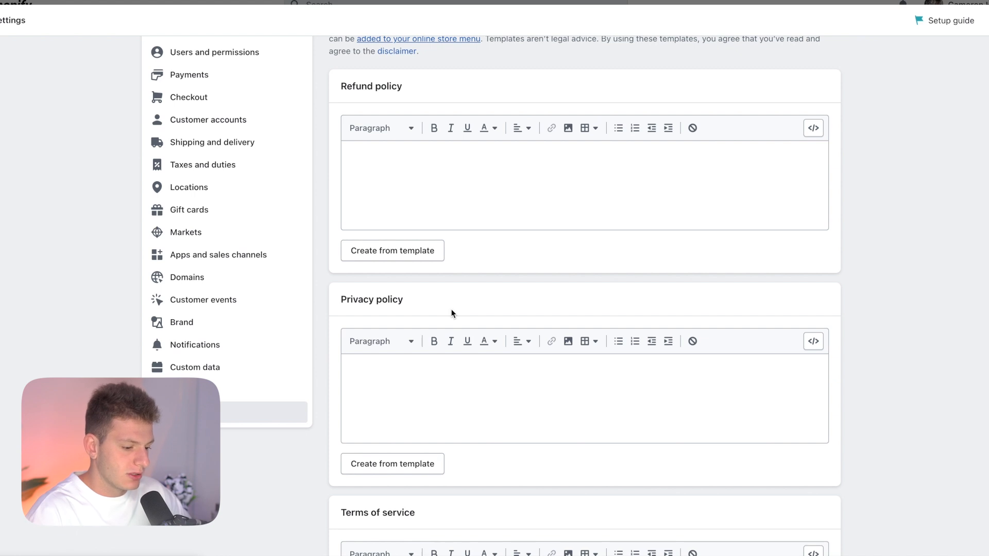
pyautogui.scroll(-3, 451, 313)
pyautogui.scroll(-8, 451, 313)
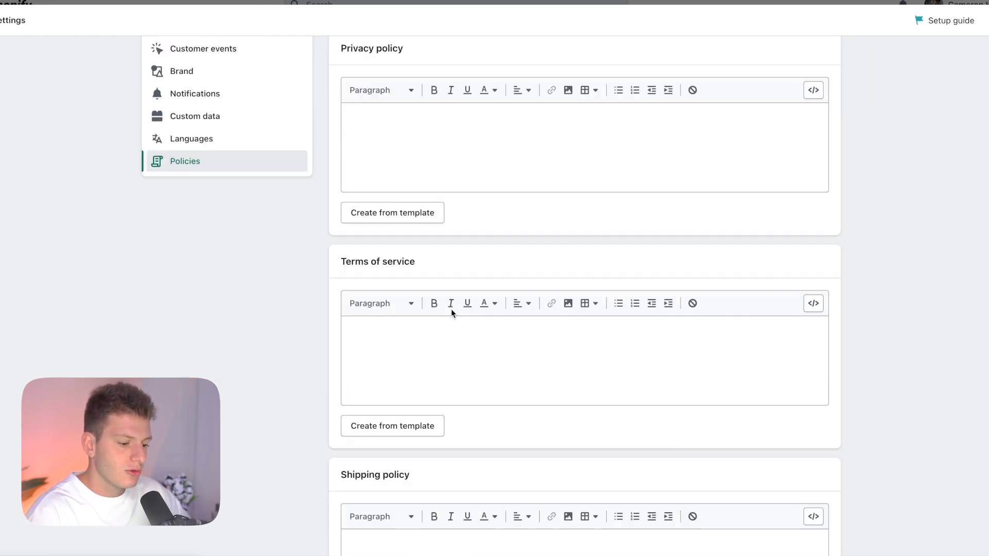
pyautogui.scroll(8, 451, 313)
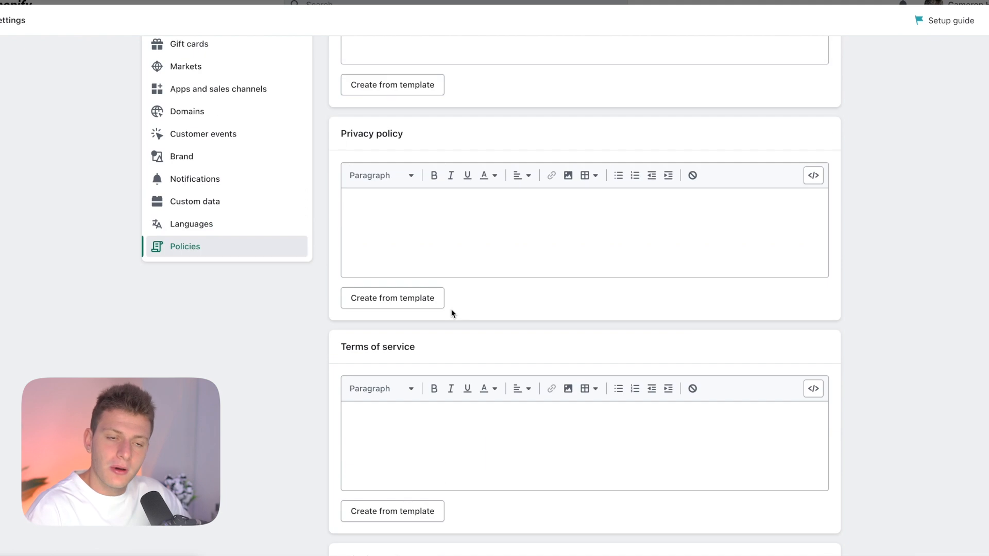
pyautogui.scroll(4, 452, 313)
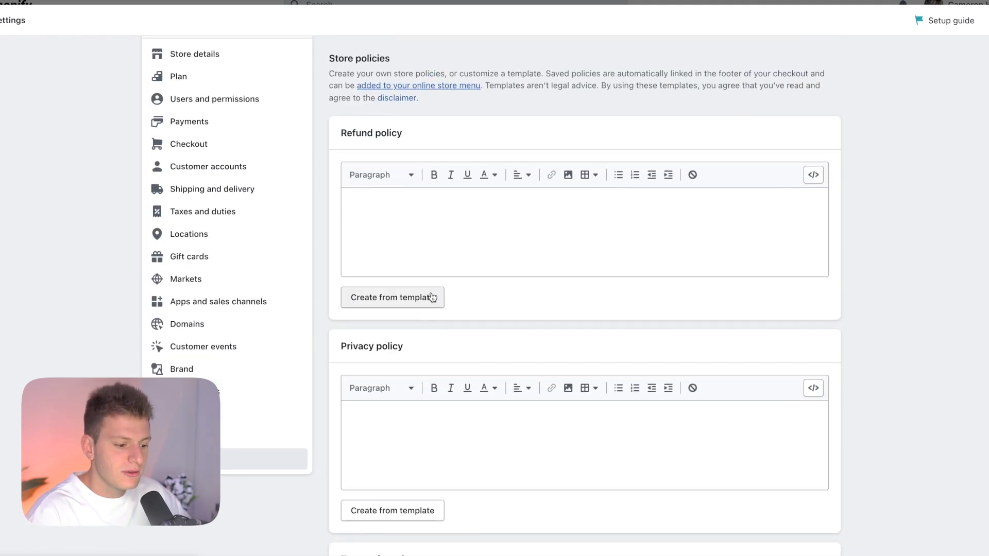
pyautogui.click(431, 303)
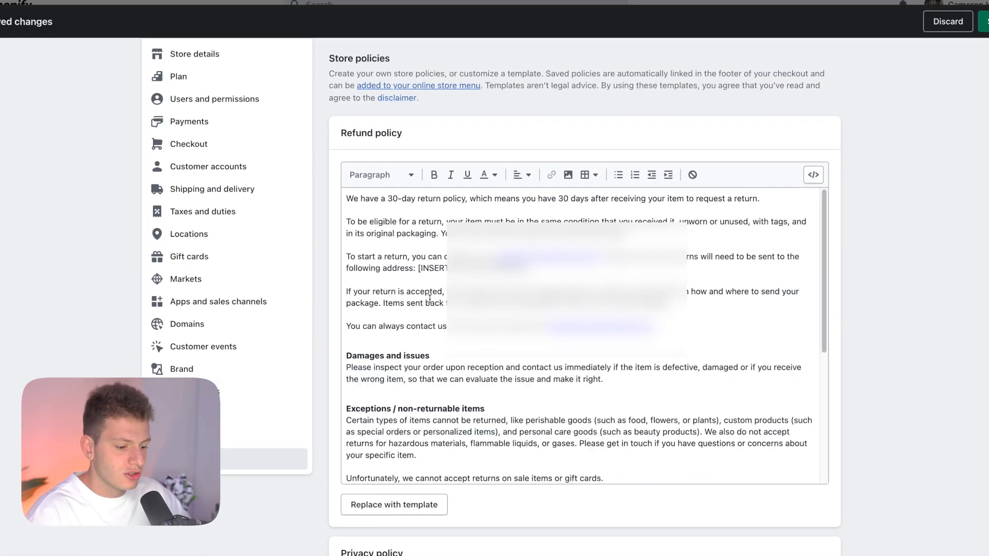
# Step: Create the privacy policy and the terms of service from their supplied templates
pyautogui.scroll(-4, 429, 299)
pyautogui.scroll(-5, 320, 515)
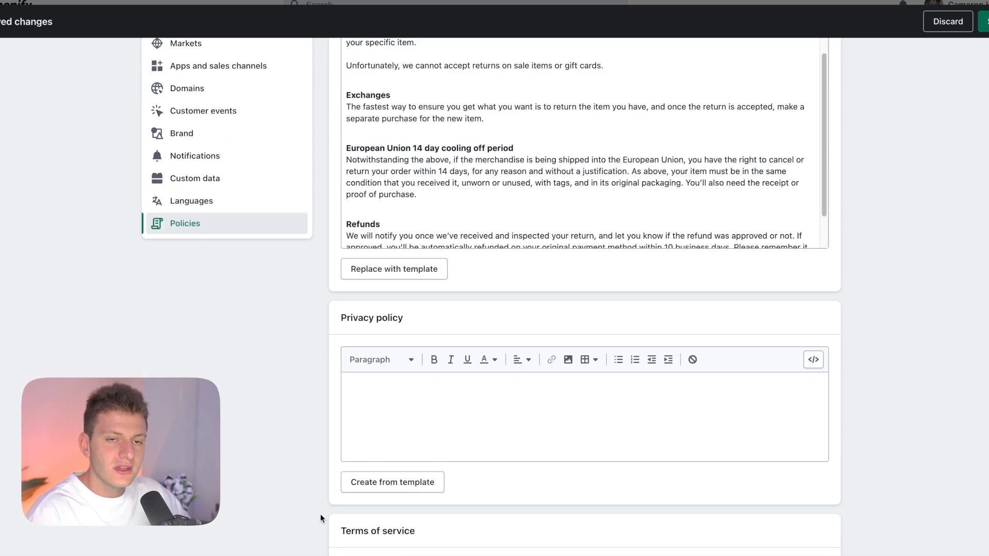
pyautogui.click(354, 482)
pyautogui.scroll(-4, 234, 424)
pyautogui.scroll(-5, 233, 424)
pyautogui.click(392, 385)
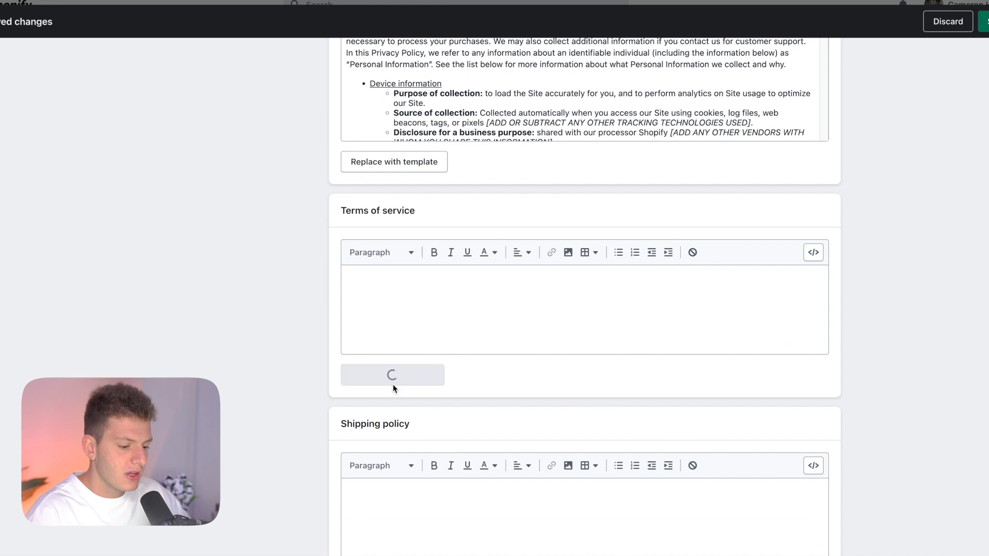
# Step: Begin the shipping policy with the sentence "Thank you for shopping with us at Voolu Safety."
pyautogui.scroll(-6, 255, 417)
pyautogui.scroll(-2, 254, 415)
pyautogui.click(412, 320)
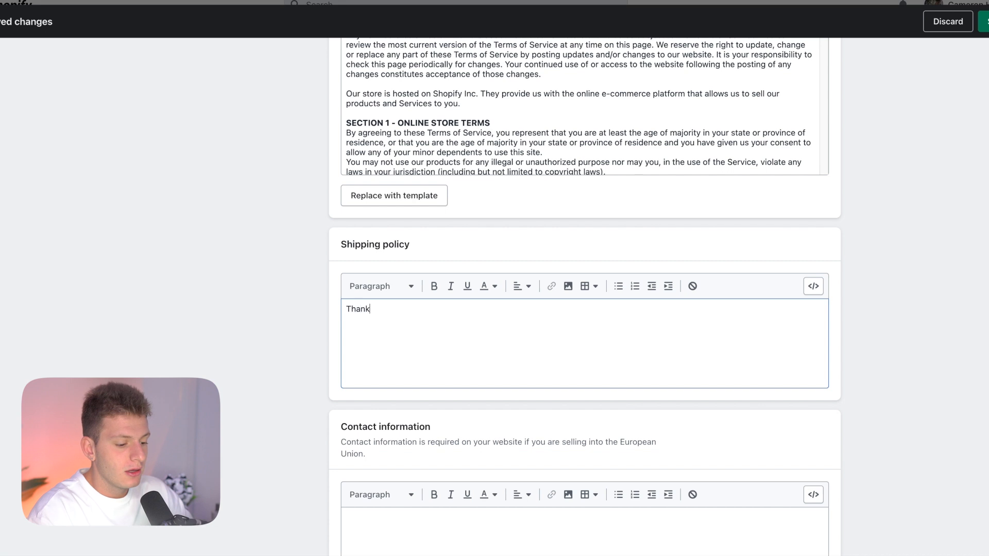
pyautogui.write('Thank you for s')
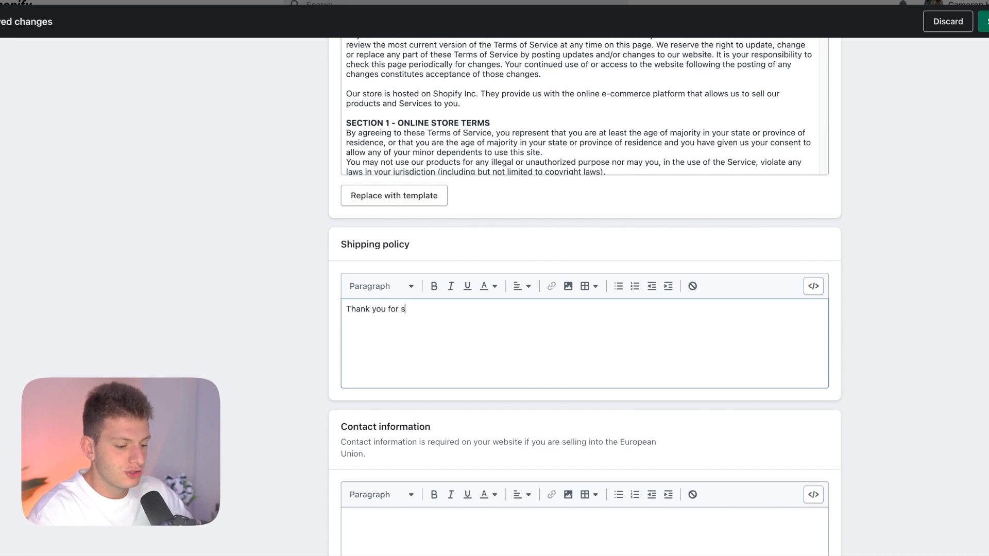
pyautogui.write('hoppiing')
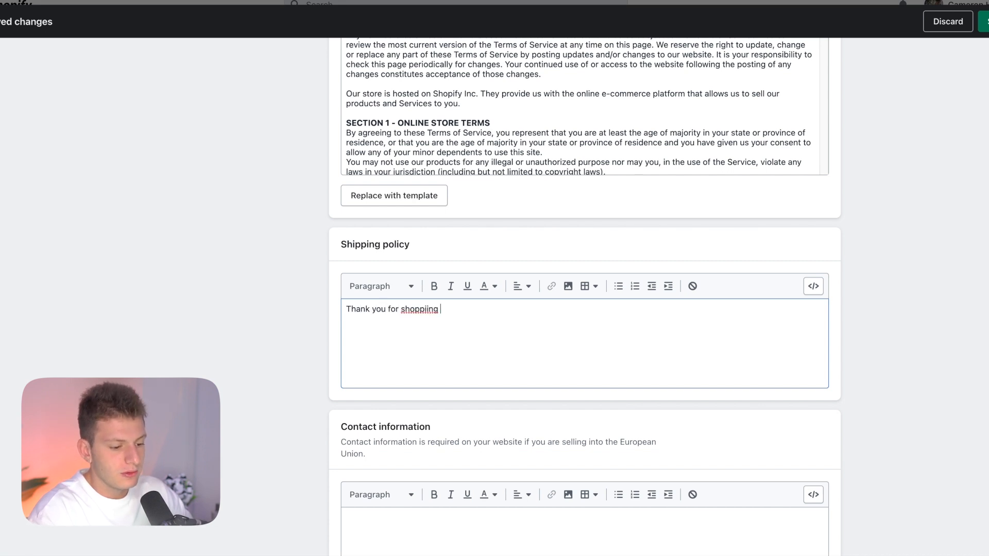
pyautogui.press('BackSpace')
pyautogui.press('BackSpace')
pyautogui.press('BackSpace')
pyautogui.press('BackSpace')
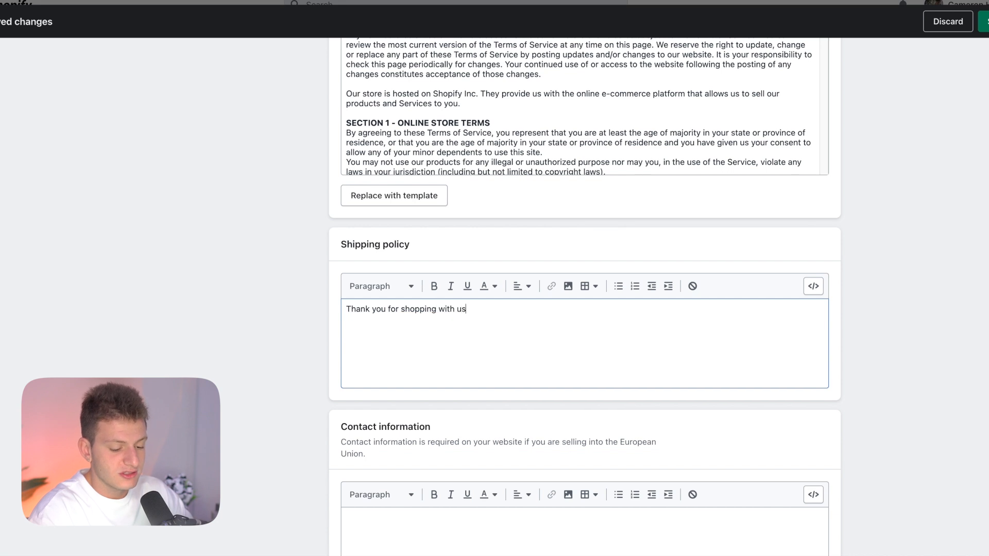
pyautogui.write('ng with us at Voolu Safety.')
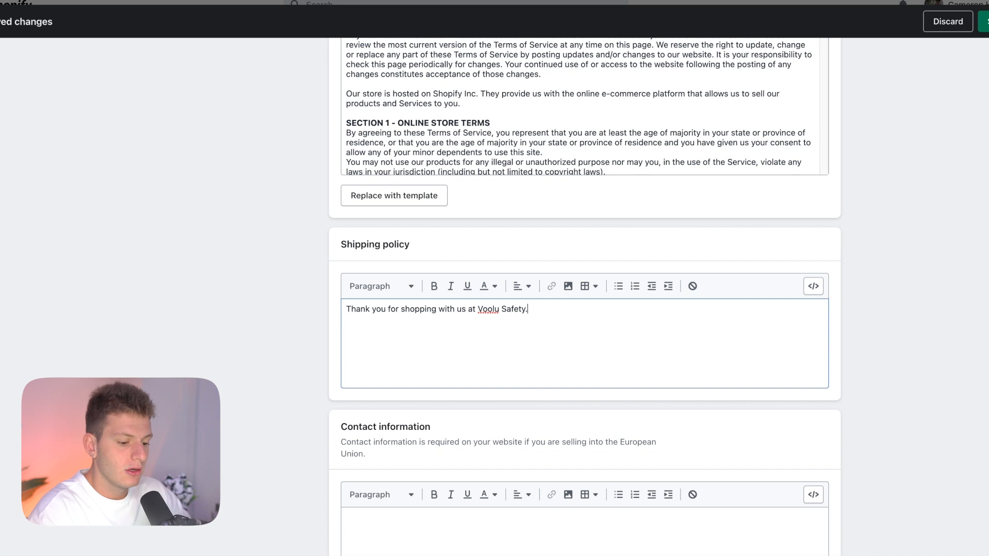
# Step: Add the sentence "Due to high demand, please allow 2 business days for processing on your order, and another 5-9 day shipping for your order to arrive safely."
pyautogui.write(' Due to high demand, please allow 2 days for')
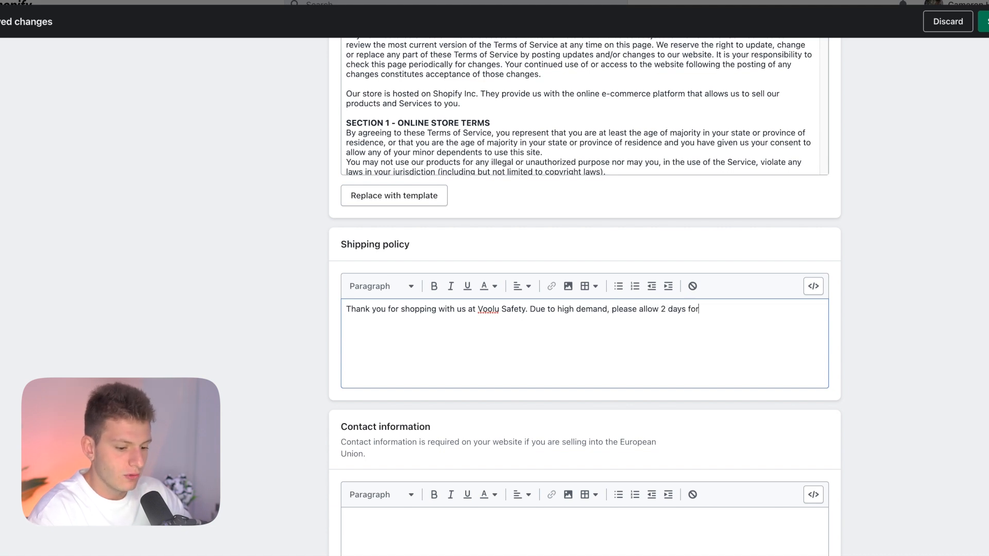
pyautogui.press('BackSpace')
pyautogui.press('BackSpace')
pyautogui.press('BackSpace')
pyautogui.write('ocessing ')
pyautogui.write('business ')
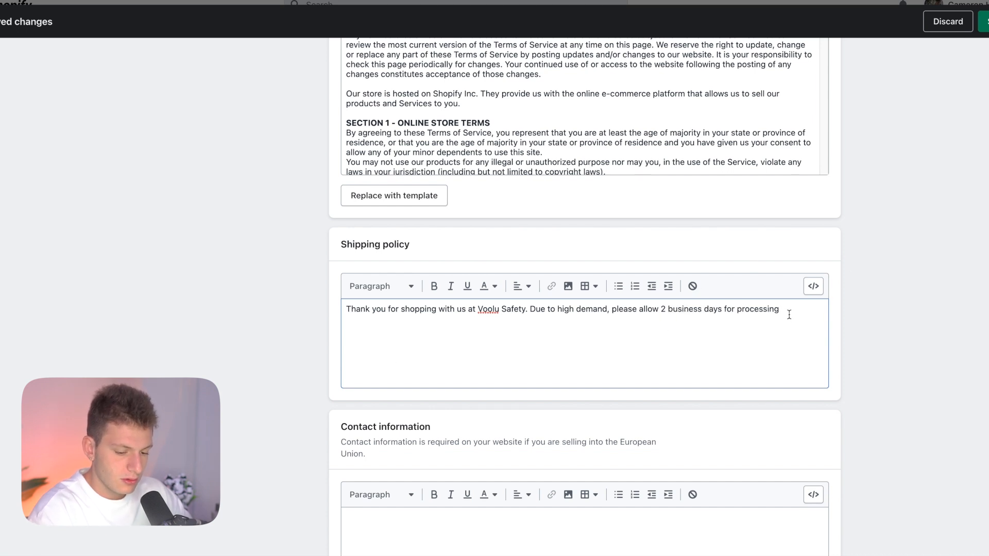
pyautogui.write(', and other 5-9 day shipping for your order to arrive safely.')
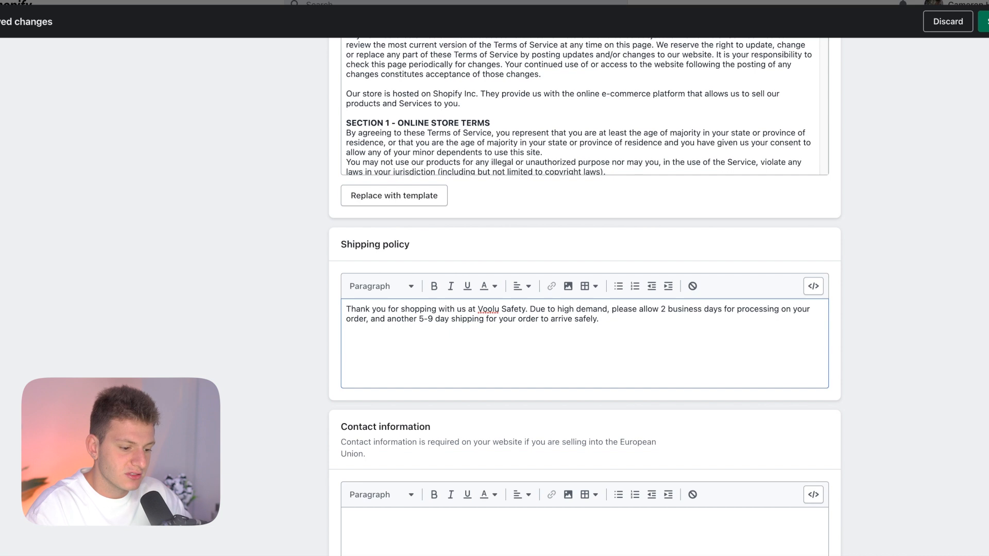
# Step: Change the delivery time in the shipping policy to read "5-9 business days"
pyautogui.click(434, 318)
pyautogui.write('business')
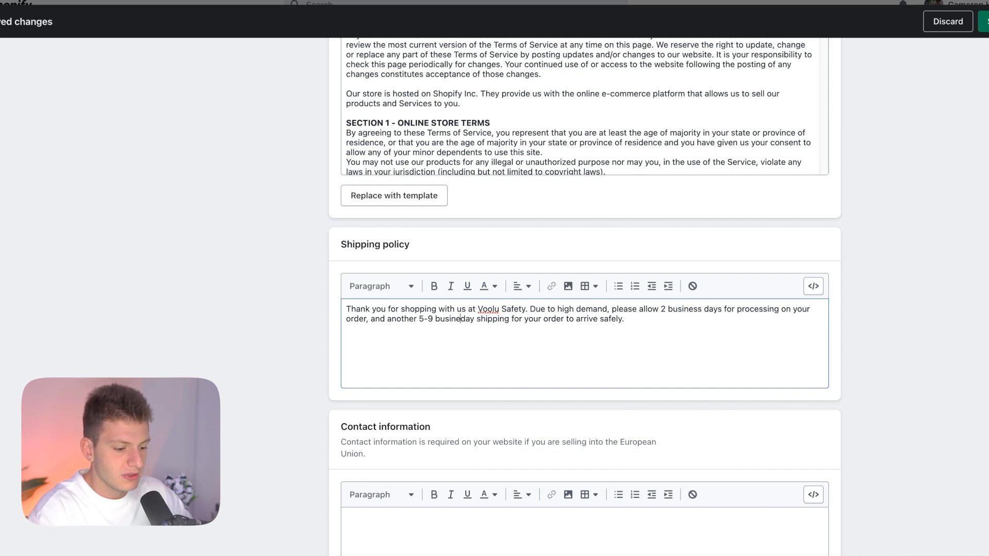
pyautogui.press('Right')
pyautogui.press('Right')
pyautogui.press('Right')
pyautogui.write('s')
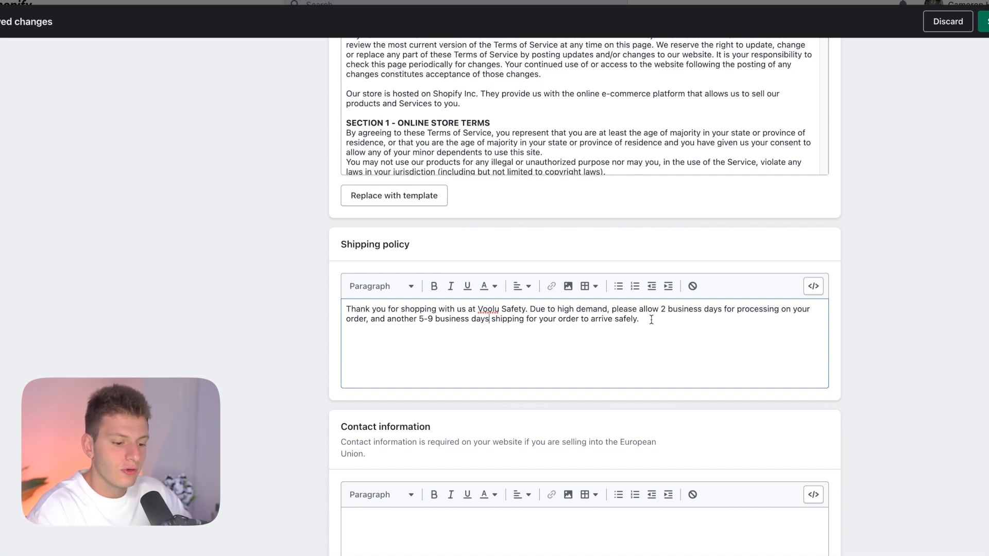
# Step: Remove the word "shipping" after "5-9 business days" in the shipping policy
pyautogui.click(525, 319)
pyautogui.press('BackSpace')
pyautogui.press('BackSpace')
pyautogui.press('BackSpace')
pyautogui.press('BackSpace')
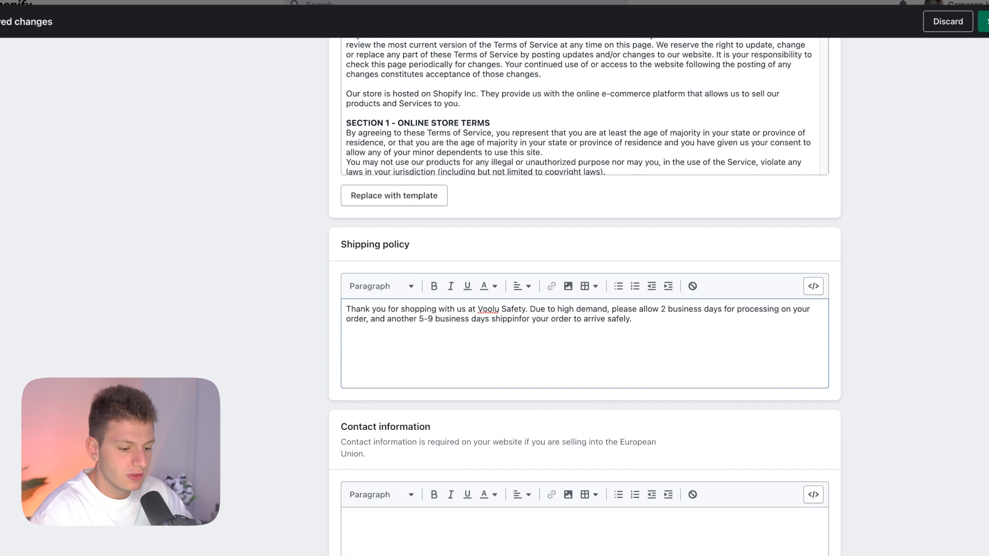
pyautogui.press('BackSpace')
pyautogui.press('BackSpace')
pyautogui.press('BackSpace')
pyautogui.press('BackSpace')
pyautogui.press('BackSpace')
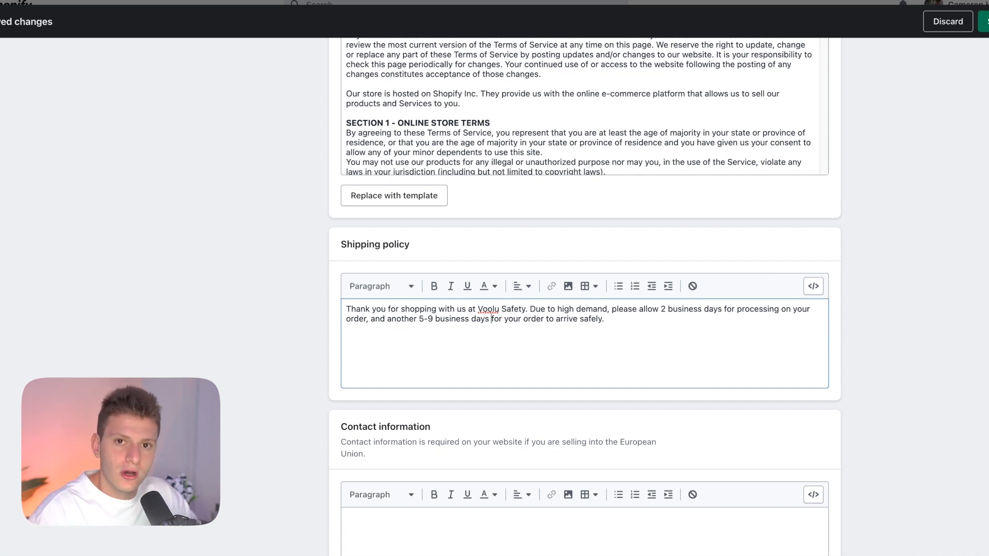
# Step: Start a second shipping policy paragraph with "If you have any questions about an existing order, feel free to contact us through"
pyautogui.press('Return')
pyautogui.write('If you ha')
pyautogui.press('BackSpace')
pyautogui.press('BackSpace')
pyautogui.press('BackSpace')
pyautogui.press('BackSpace')
pyautogui.press('BackSpace')
pyautogui.press('BackSpace')
pyautogui.write('you have any questoi')
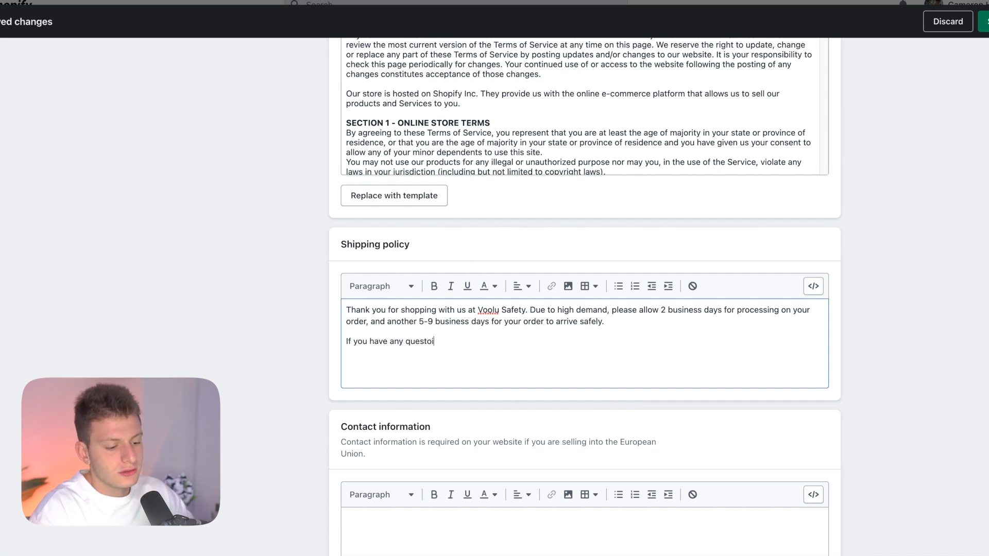
pyautogui.press('BackSpace')
pyautogui.press('BackSpace')
pyautogui.write('ions about an existing order')
pyautogui.press('BackSpace')
pyautogui.write(', feel free to contavct')
pyautogui.press('BackSpace')
pyautogui.press('BackSpace')
pyautogui.press('BackSpace')
pyautogui.press('BackSpace')
pyautogui.write('ct us through')
# Step: Finish the second paragraph's sentence with "our "contact us" page on our website!"
pyautogui.write(' our contact')
pyautogui.press('BackSpace')
pyautogui.press('BackSpace')
pyautogui.press('BackSpace')
pyautogui.press('BackSpace')
pyautogui.press('BackSpace')
pyautogui.press('BackSpace')
pyautogui.press('BackSpace')
pyautogui.write('"')
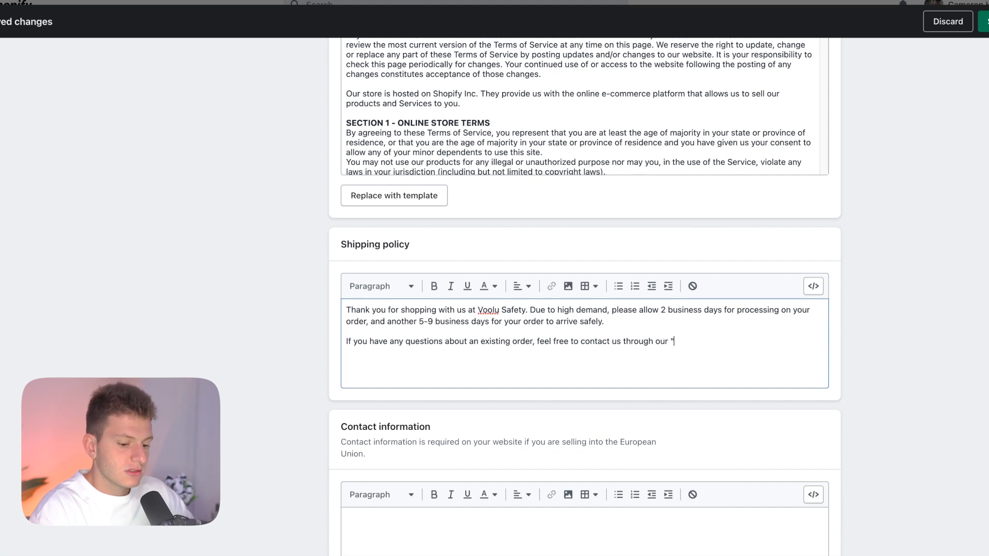
pyautogui.write('contact us"')
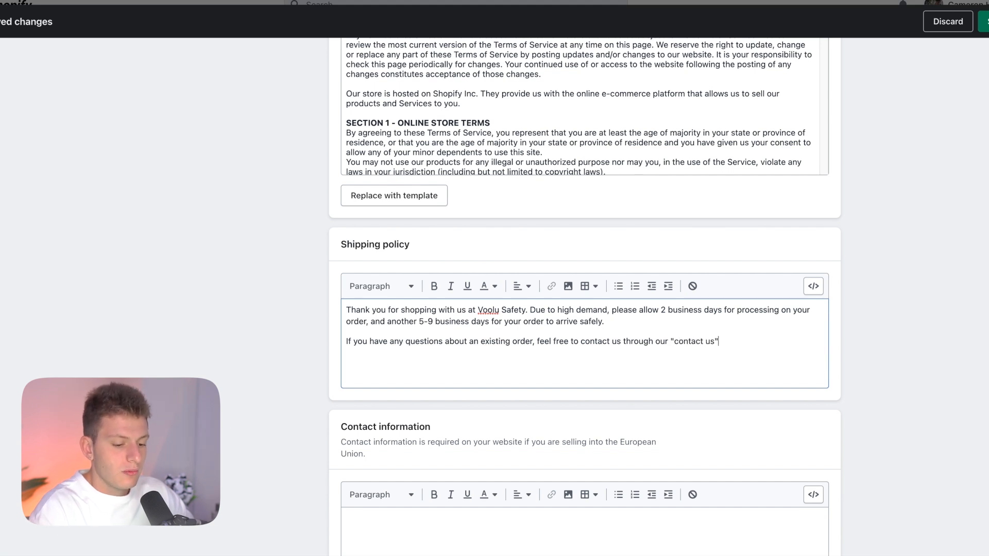
pyautogui.write('page')
pyautogui.press('BackSpace')
pyautogui.press('BackSpace')
pyautogui.press('BackSpace')
pyautogui.press('BackSpace')
pyautogui.write('page on our website!')
# Step: Review the end of the policies page and save the store policies
pyautogui.scroll(-2, 736, 276)
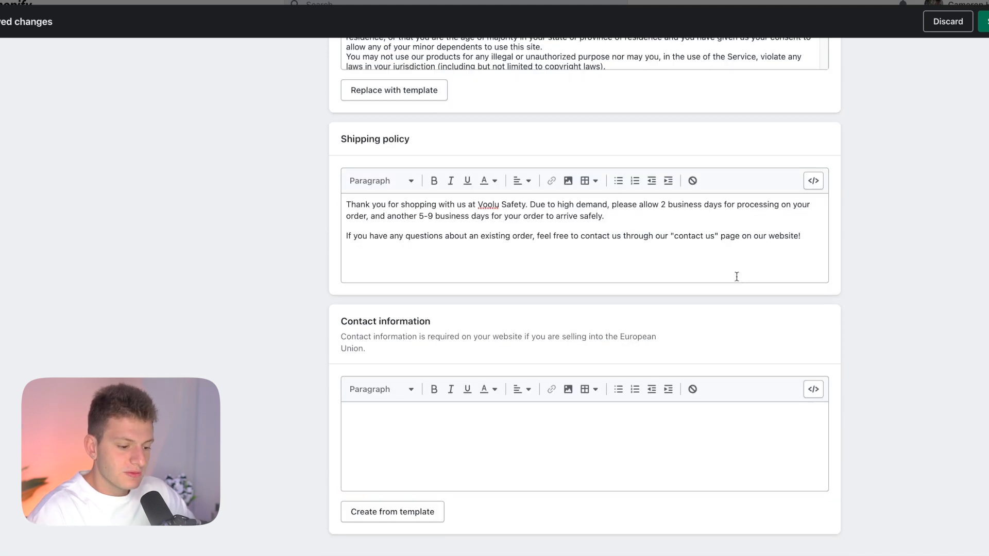
pyautogui.scroll(4, 736, 277)
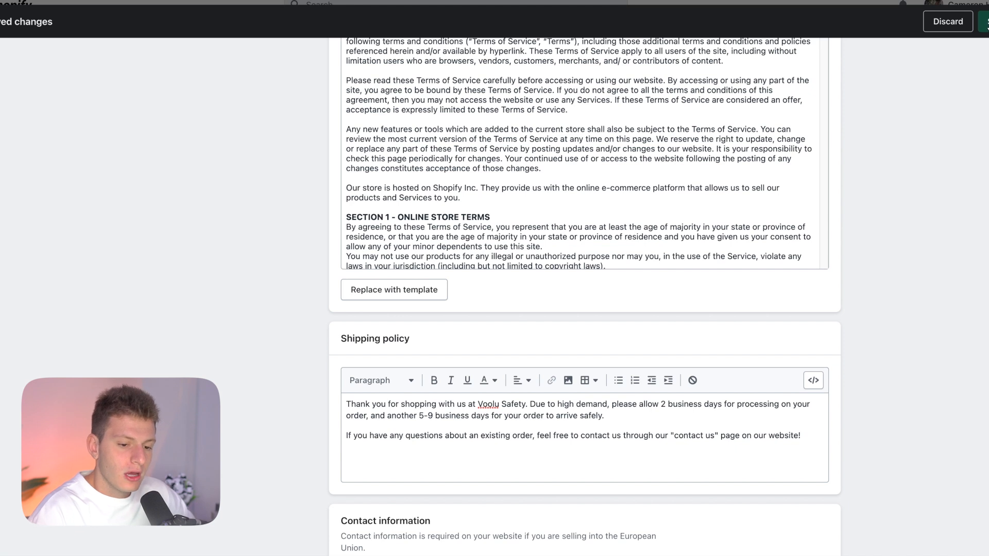
pyautogui.click(984, 21)
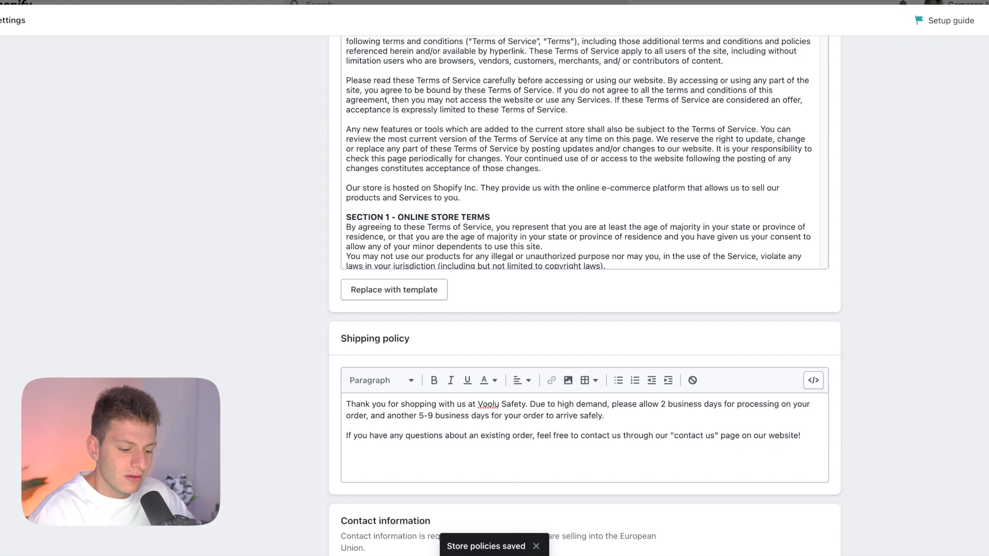
# Step: Leave the settings and open the footer menu in the online store's navigation
pyautogui.click(988, 20)
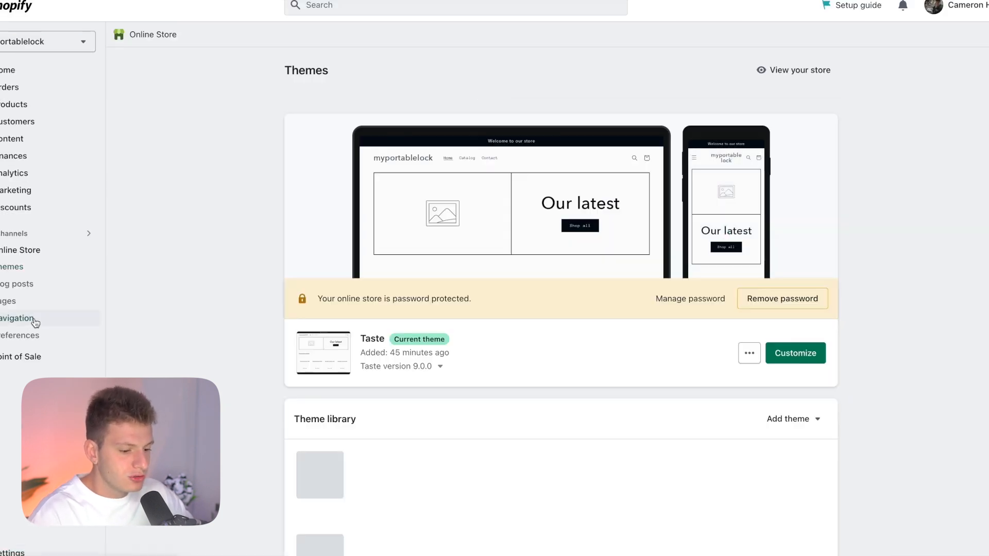
pyautogui.click(34, 323)
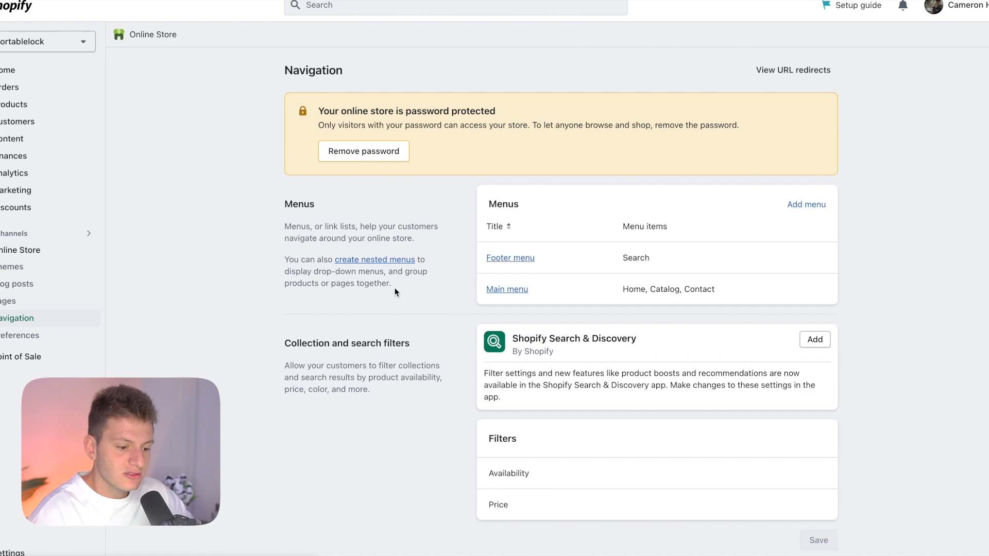
pyautogui.click(519, 261)
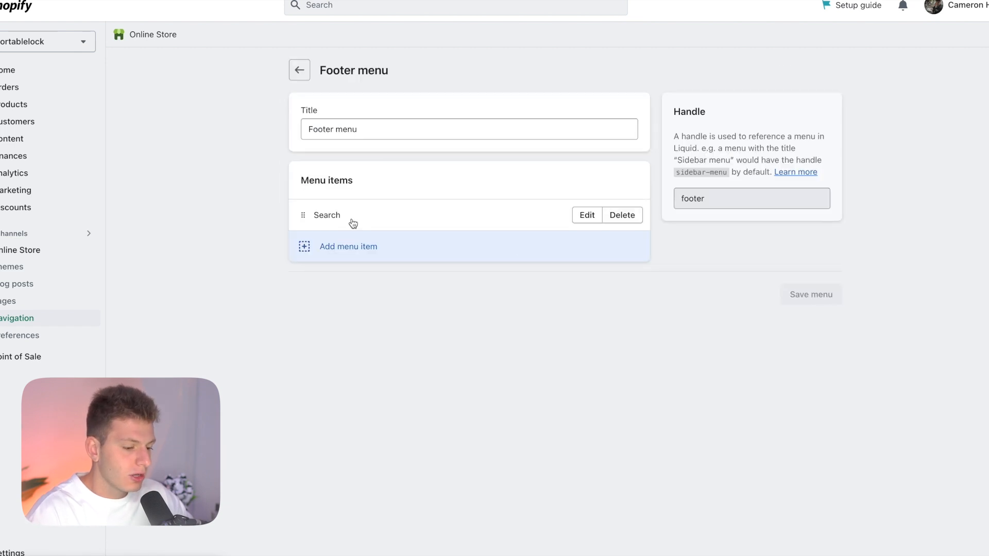
# Step: Add a footer menu item linking to the Privacy Policy
pyautogui.click(333, 247)
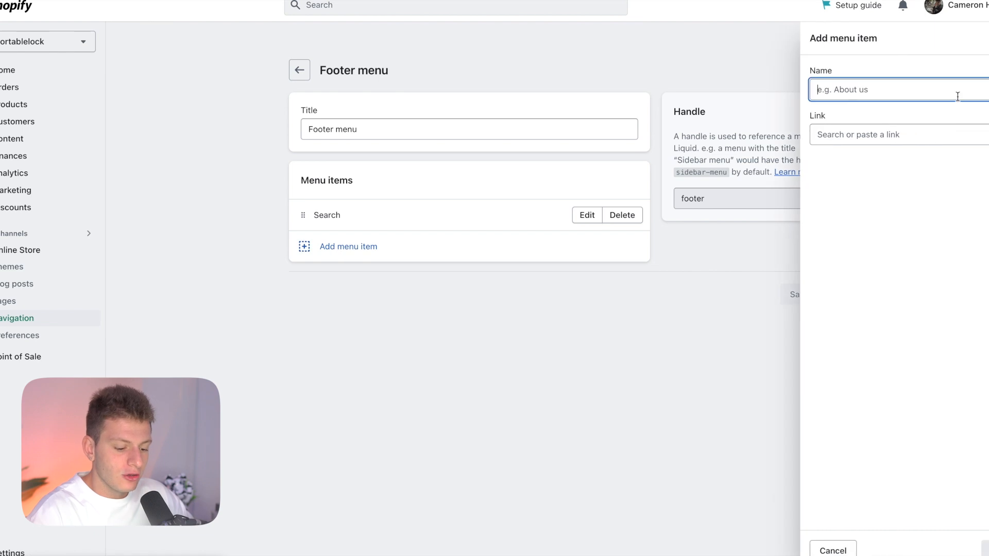
pyautogui.click(853, 126)
pyautogui.click(848, 329)
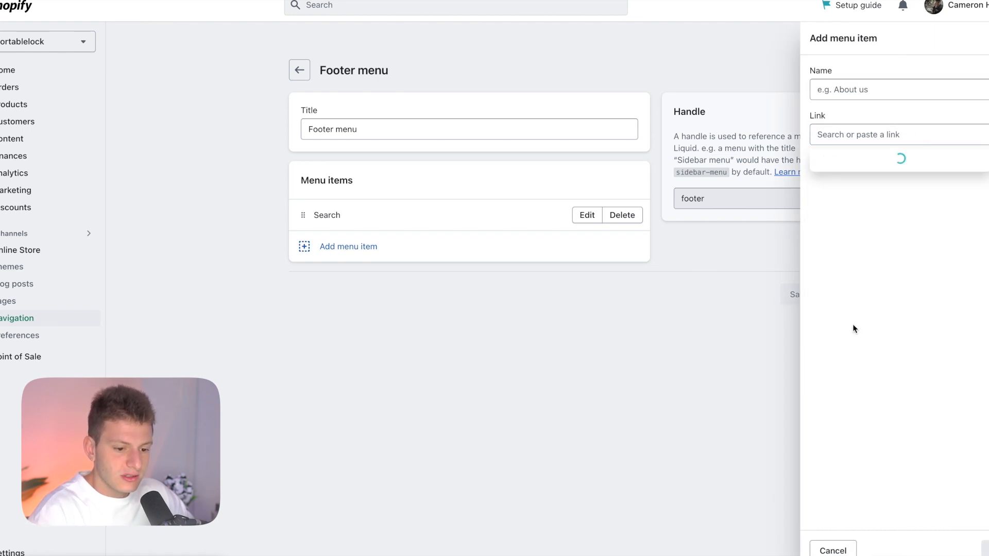
pyautogui.click(866, 189)
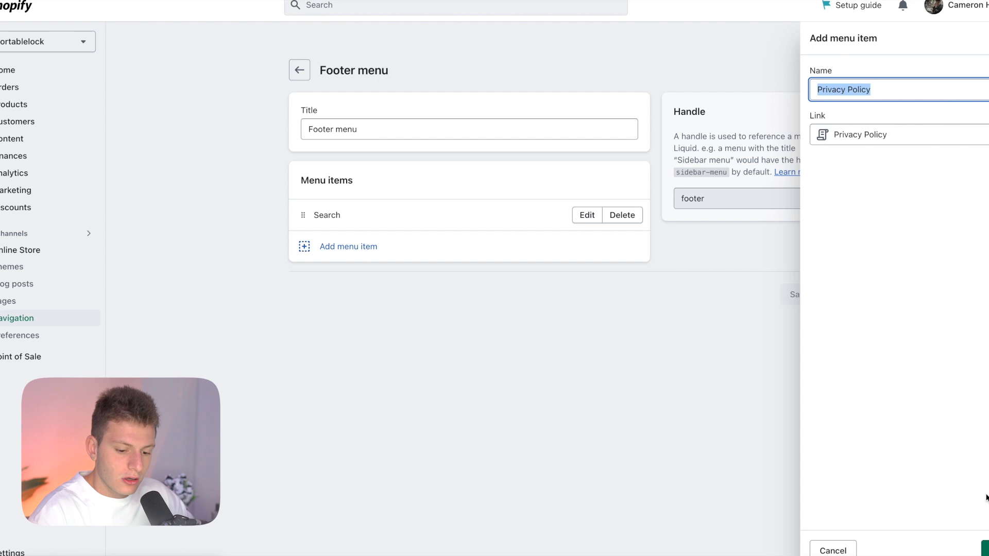
pyautogui.click(984, 549)
# Step: Add footer menu items linking to the Refund Policy and the Shipping Policy
pyautogui.click(856, 322)
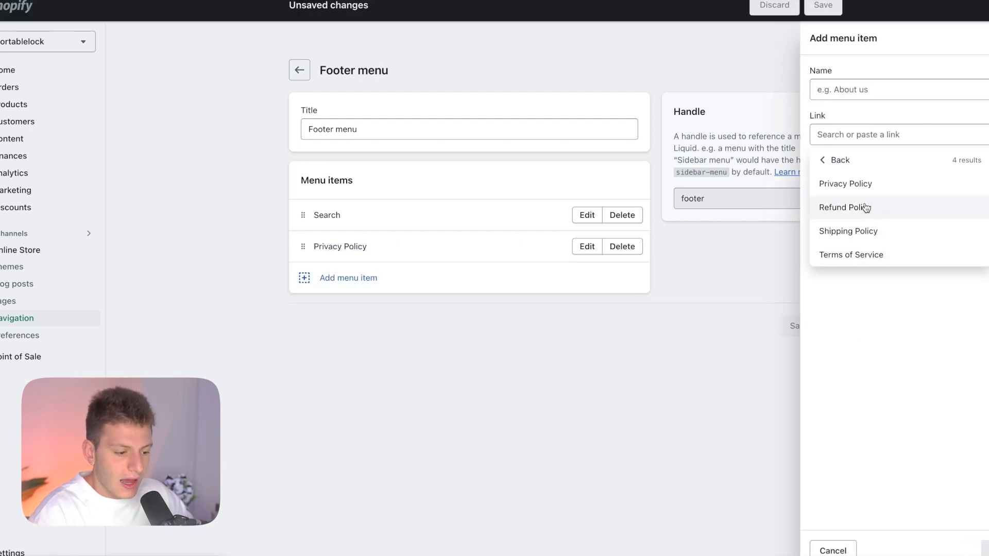
pyautogui.click(865, 208)
pyautogui.click(984, 549)
pyautogui.click(848, 322)
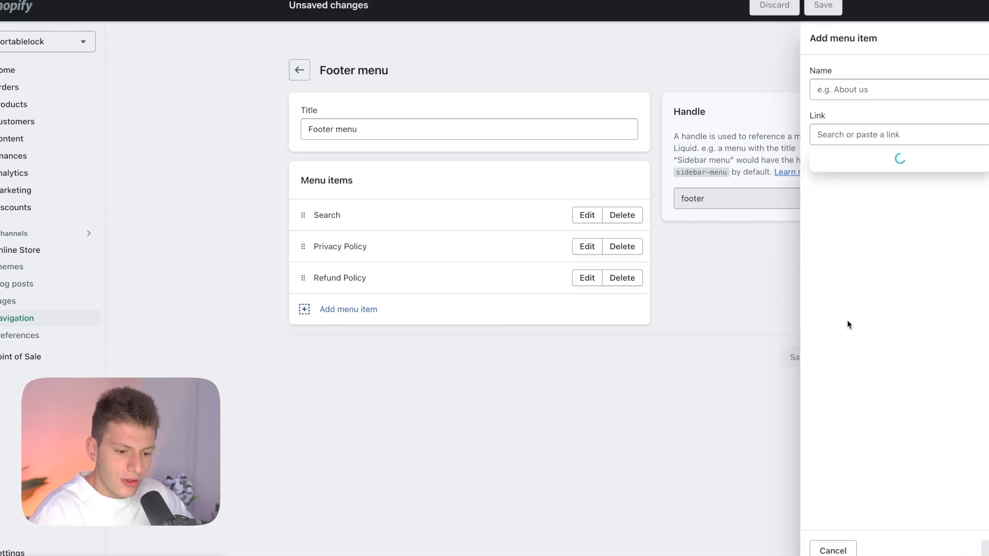
pyautogui.click(847, 230)
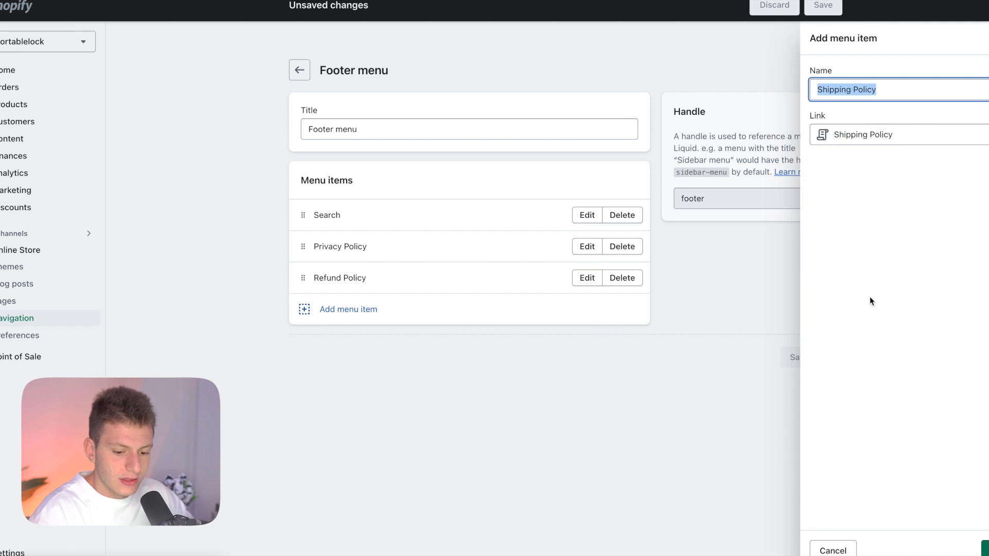
pyautogui.click(982, 549)
# Step: Add a footer menu item linking to the Terms of Service
pyautogui.click(367, 347)
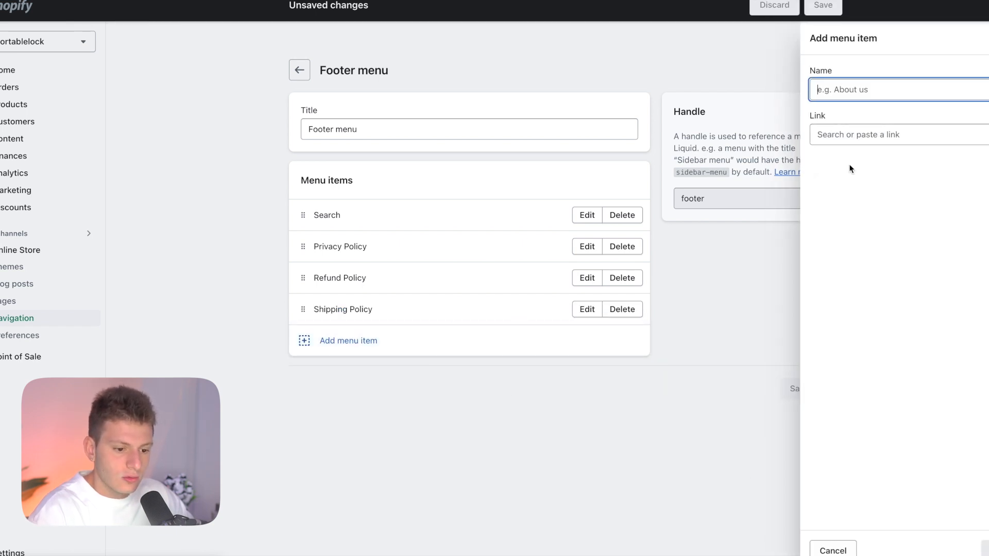
pyautogui.click(853, 143)
pyautogui.click(855, 324)
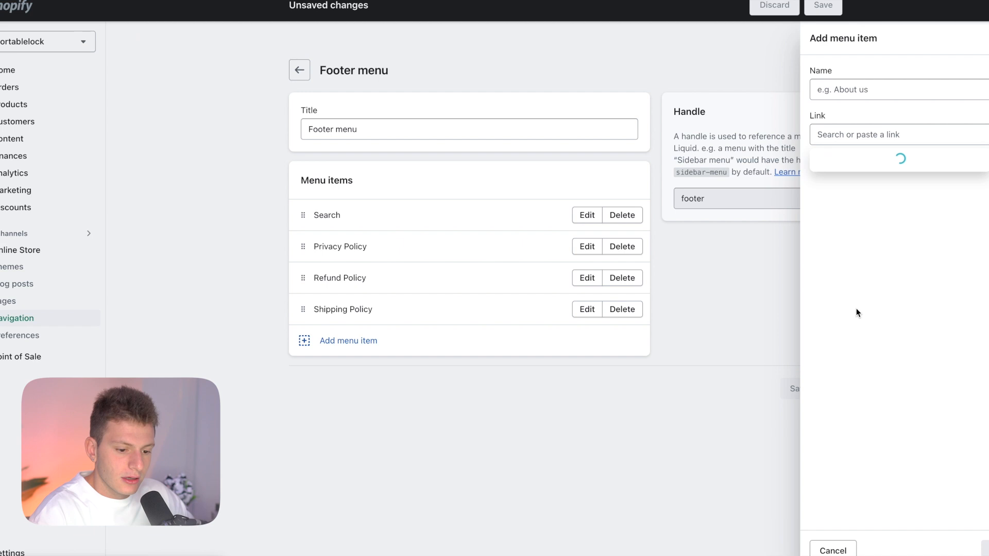
pyautogui.click(871, 254)
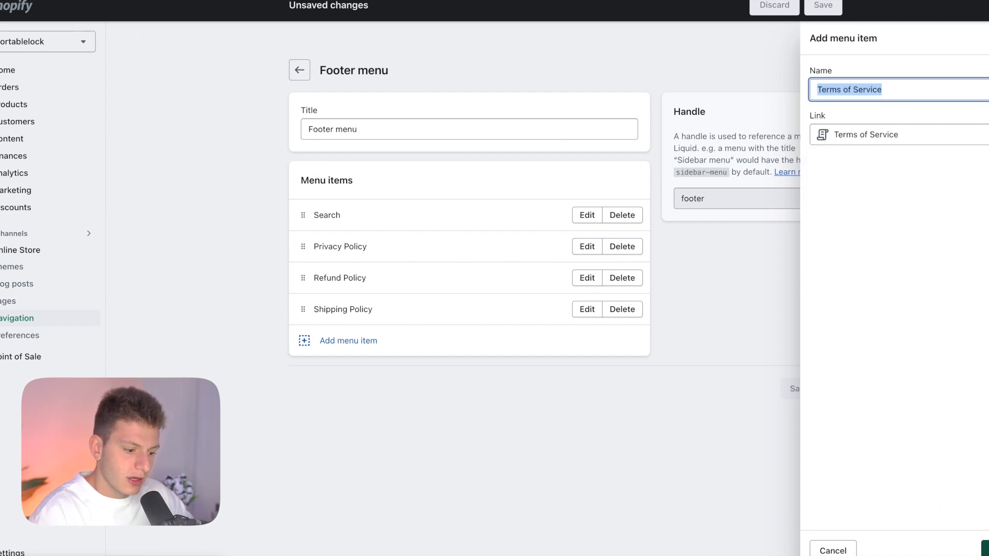
pyautogui.click(981, 549)
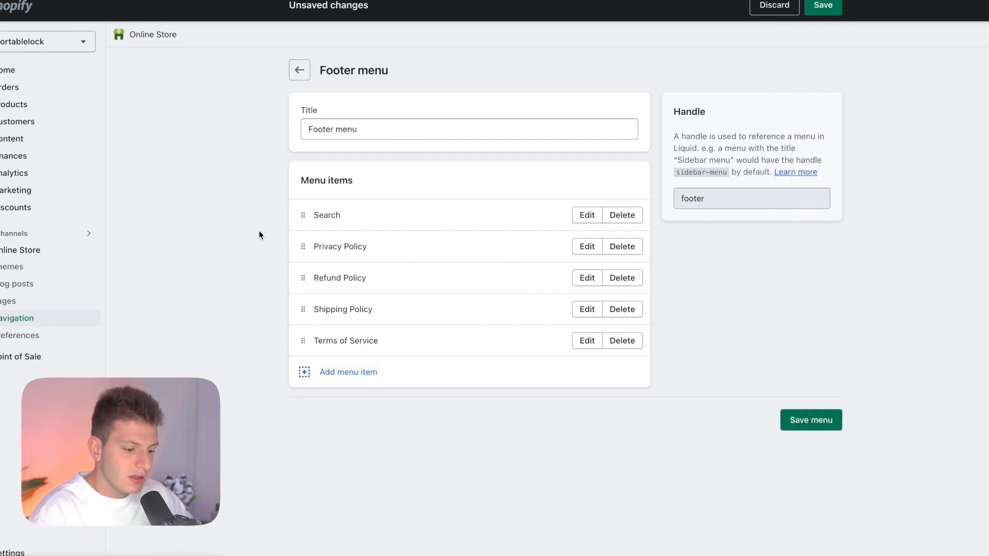
# Step: Remove the Search item from the footer menu, then save the menu and return to the navigation overview
pyautogui.click(622, 216)
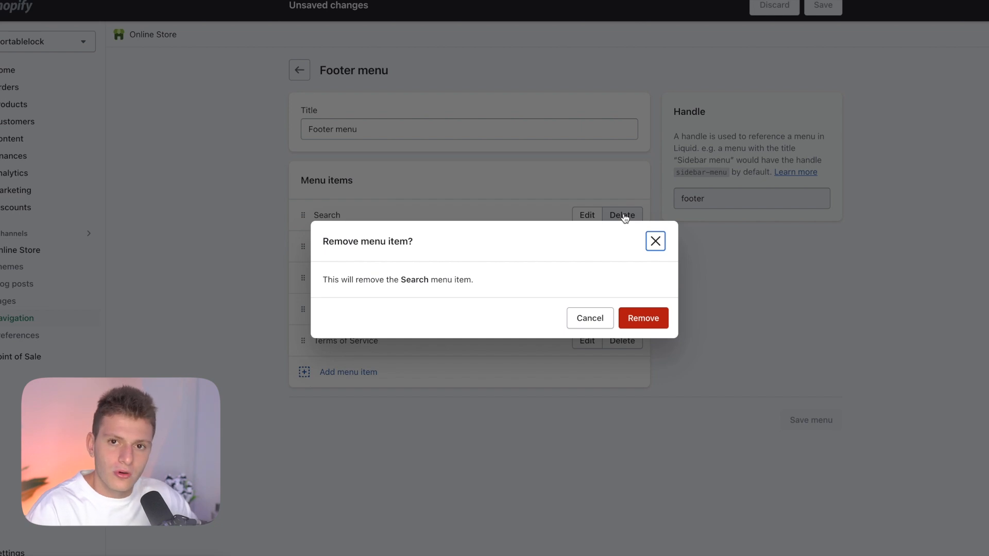
pyautogui.click(644, 319)
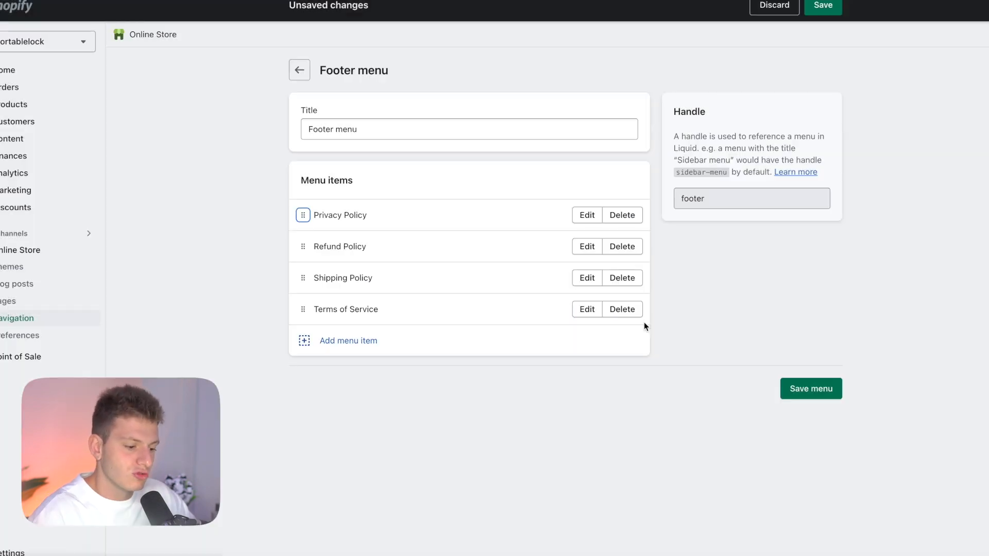
pyautogui.click(811, 389)
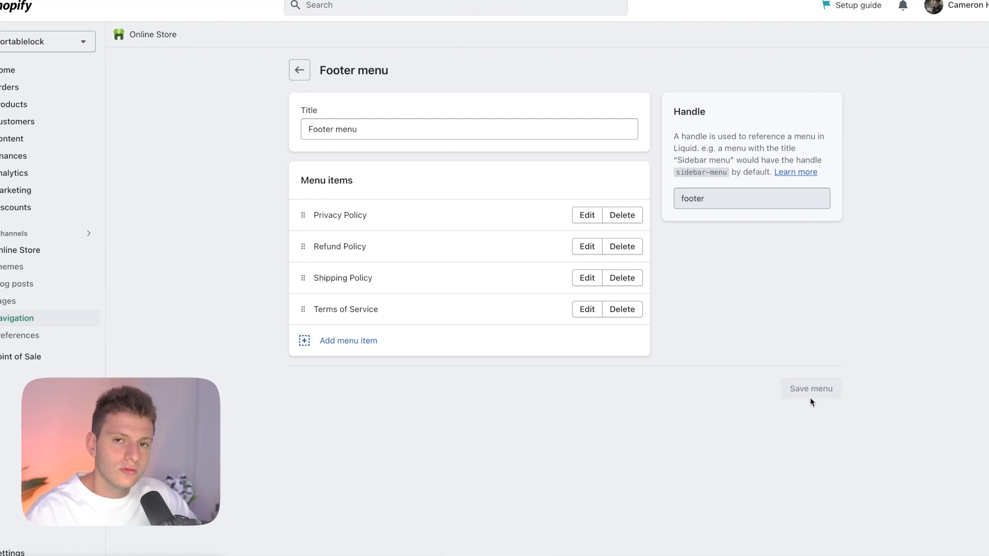
pyautogui.click(306, 68)
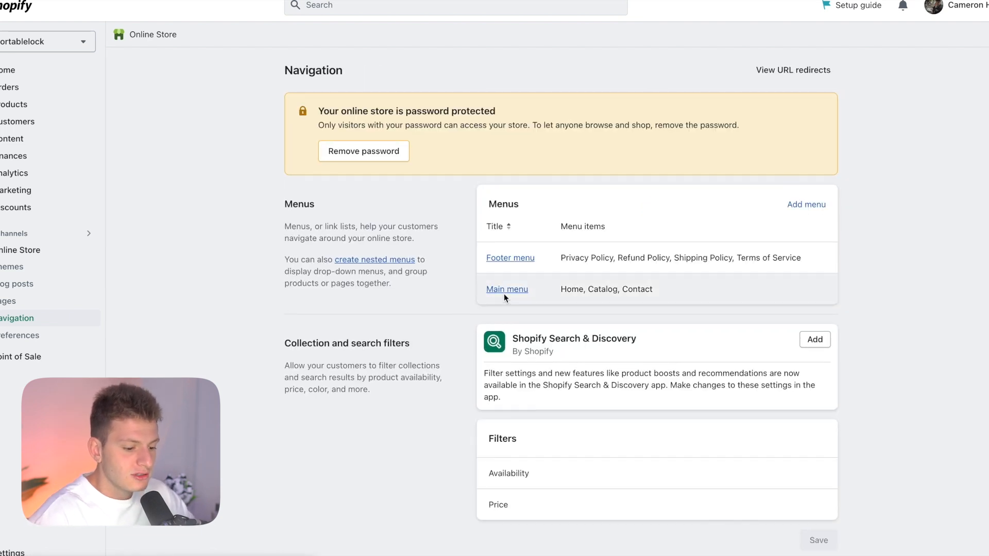
# Step: Open the main menu for editing and remove its Catalog item
pyautogui.click(507, 290)
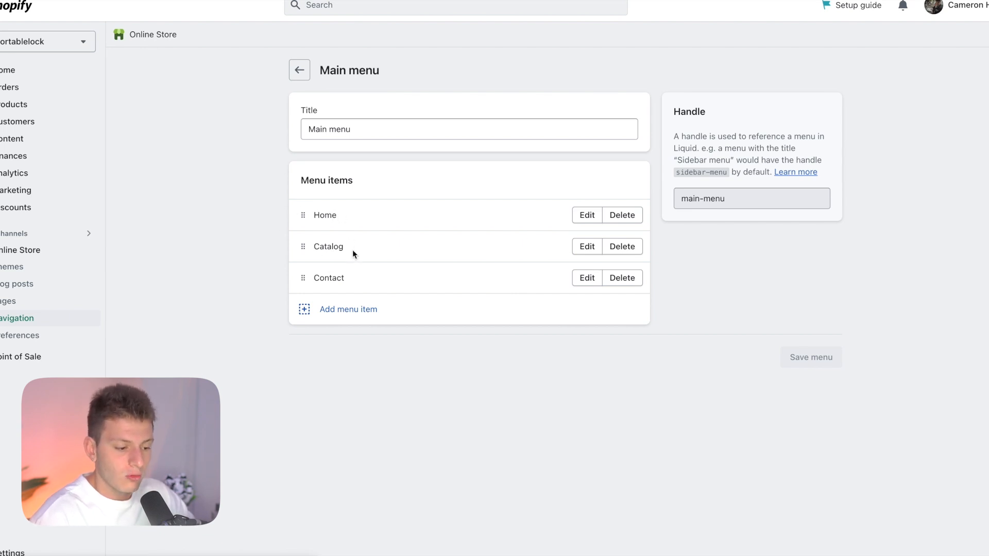
pyautogui.click(630, 252)
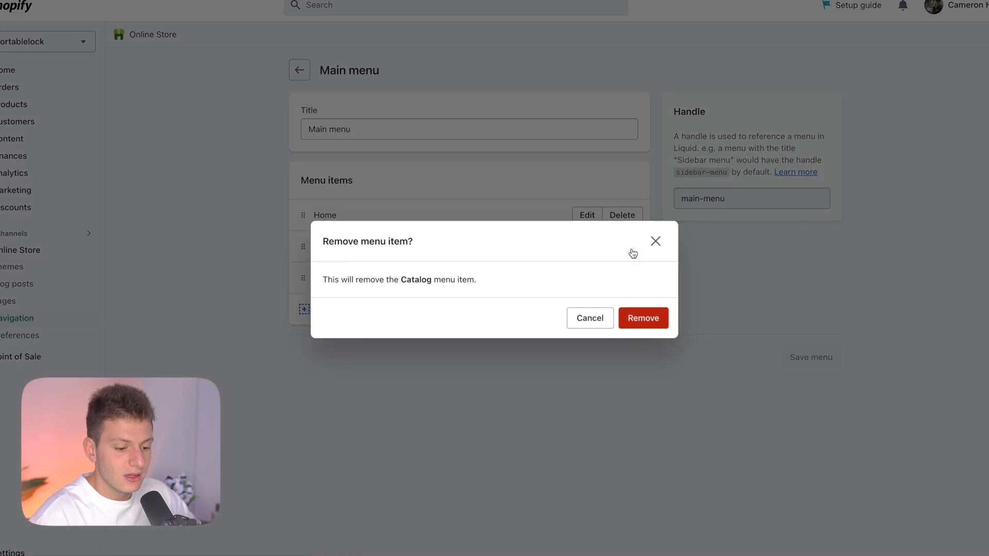
pyautogui.click(644, 319)
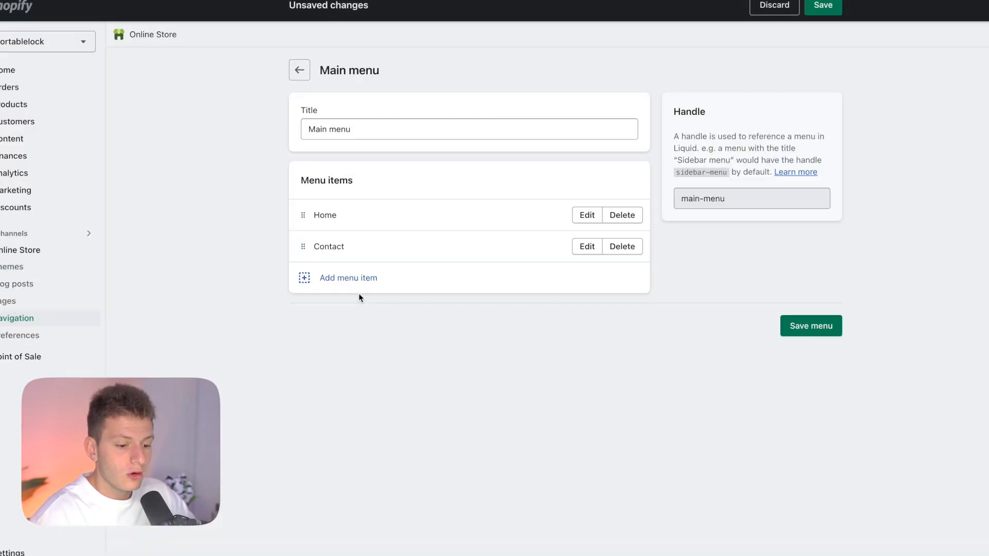
# Step: Add a main menu link to the Voolu Safety Portable Doorlock product between Home and Contact, then save the menu
pyautogui.click(369, 278)
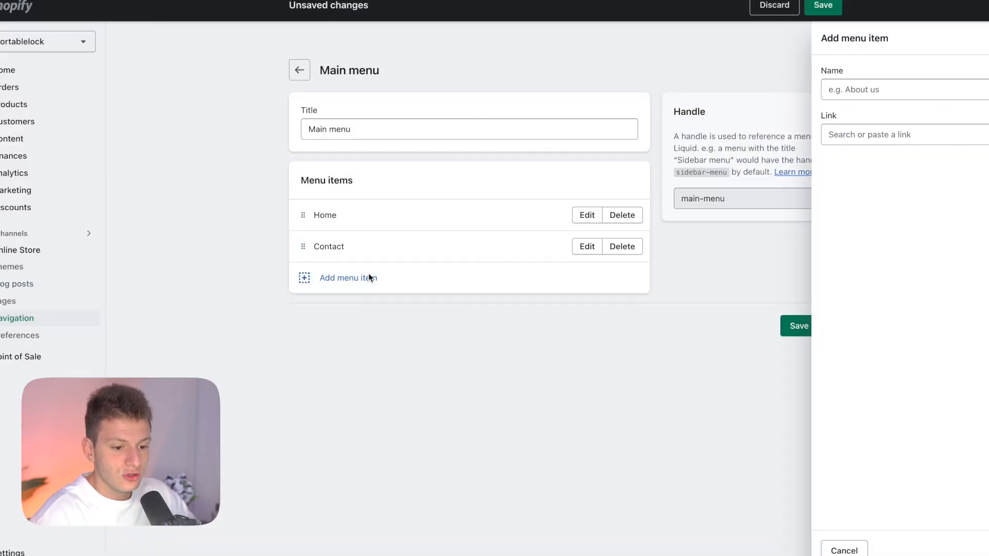
pyautogui.click(872, 140)
pyautogui.click(853, 238)
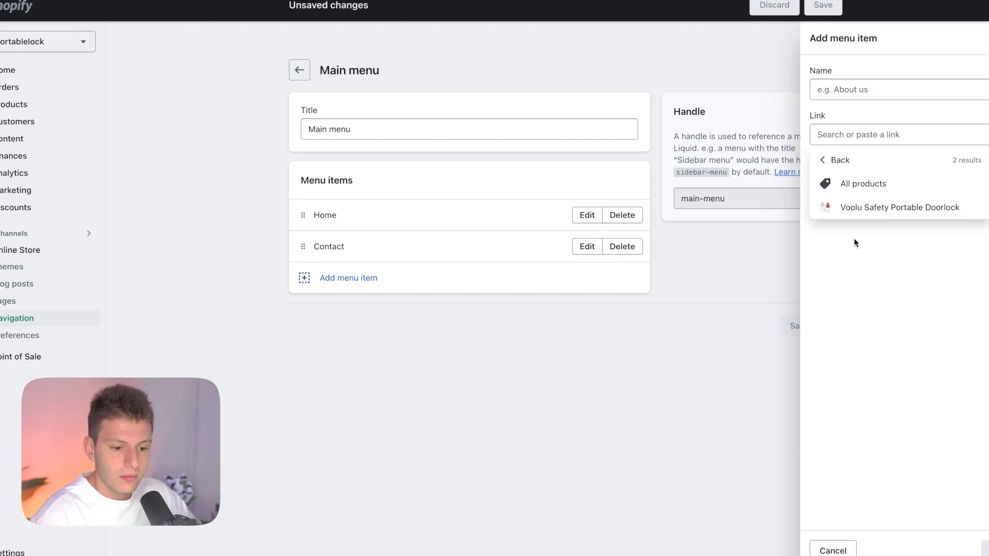
pyautogui.click(868, 206)
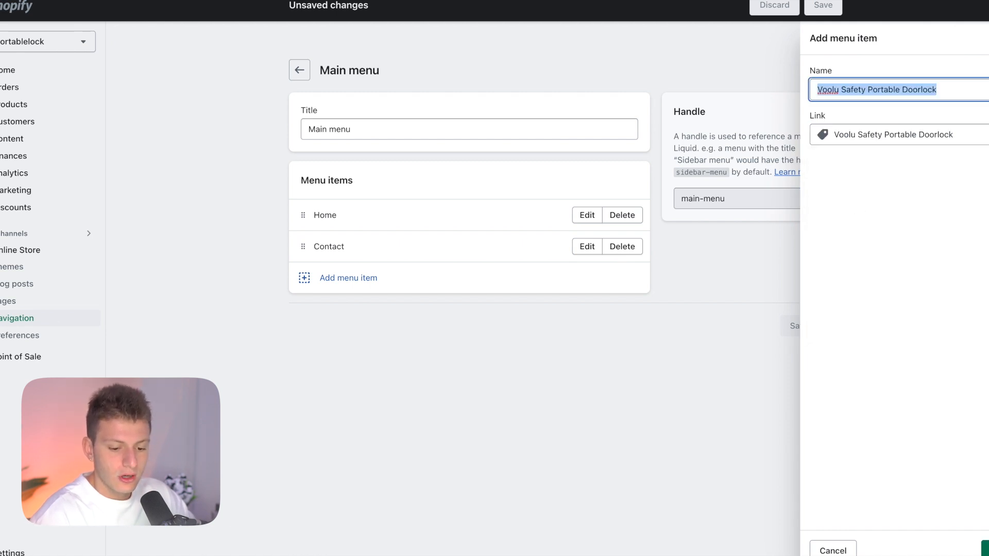
pyautogui.click(985, 548)
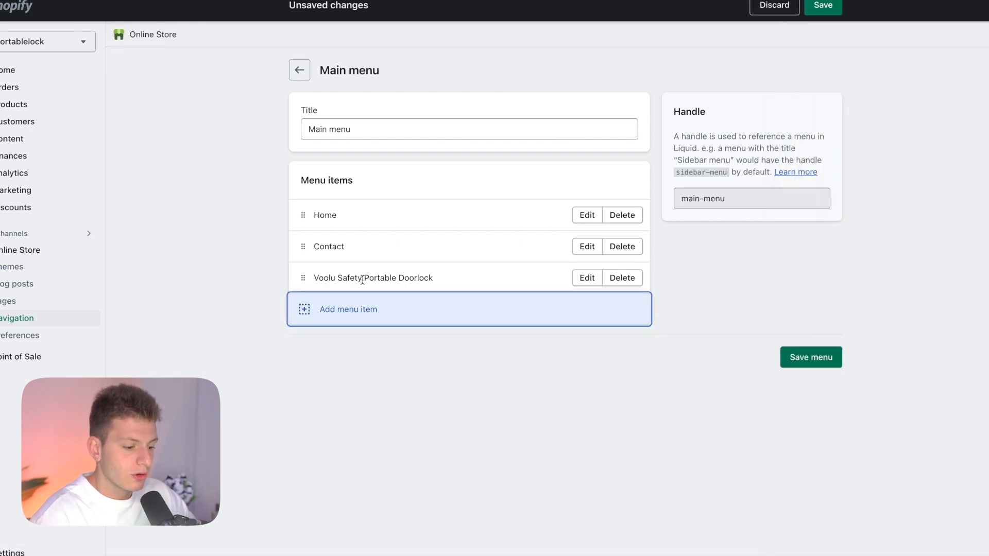
pyautogui.moveTo(304, 278); pyautogui.dragTo(301, 249)
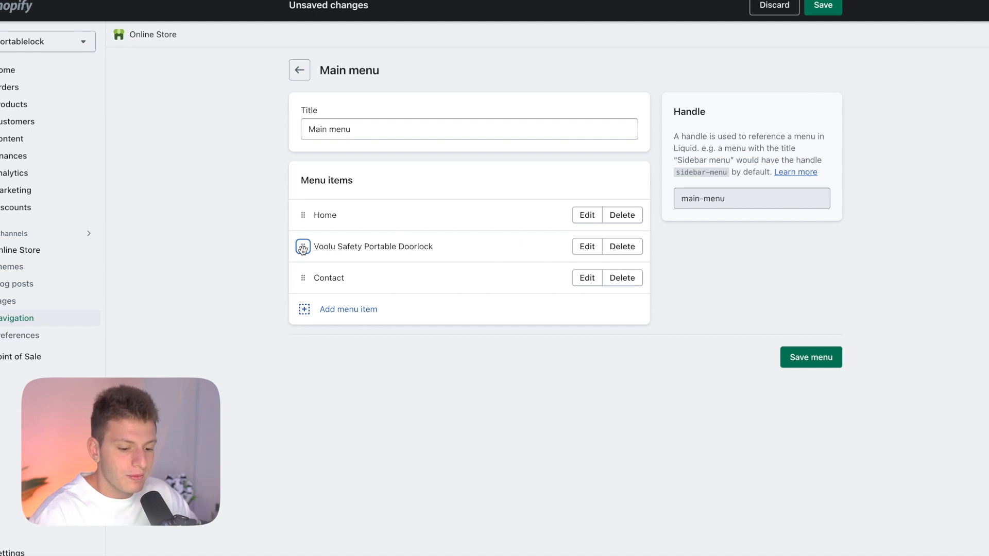
pyautogui.click(812, 358)
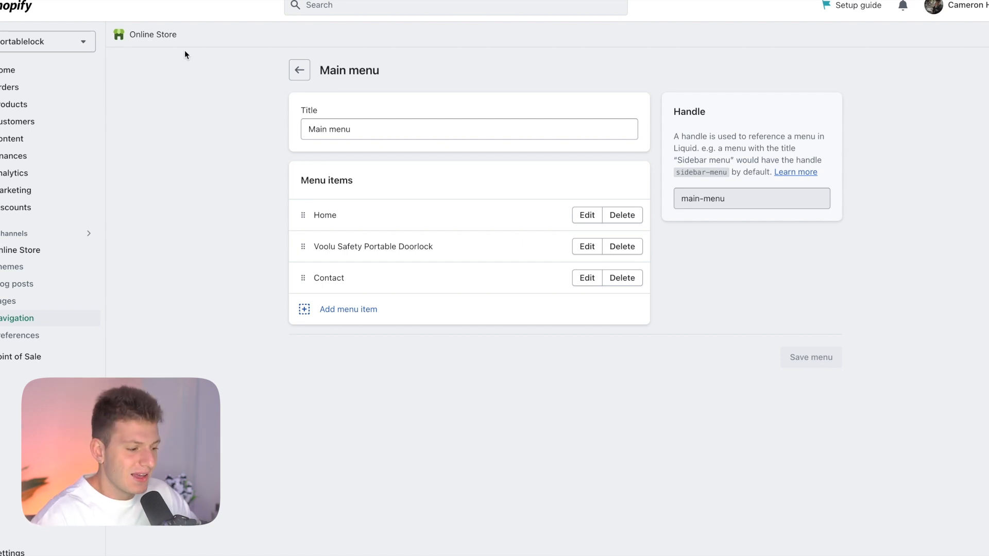
# Step: Open the general shipping rates in the store's shipping and delivery settings and delete the Domestic shipping zone
pyautogui.click(12, 552)
pyautogui.click(214, 248)
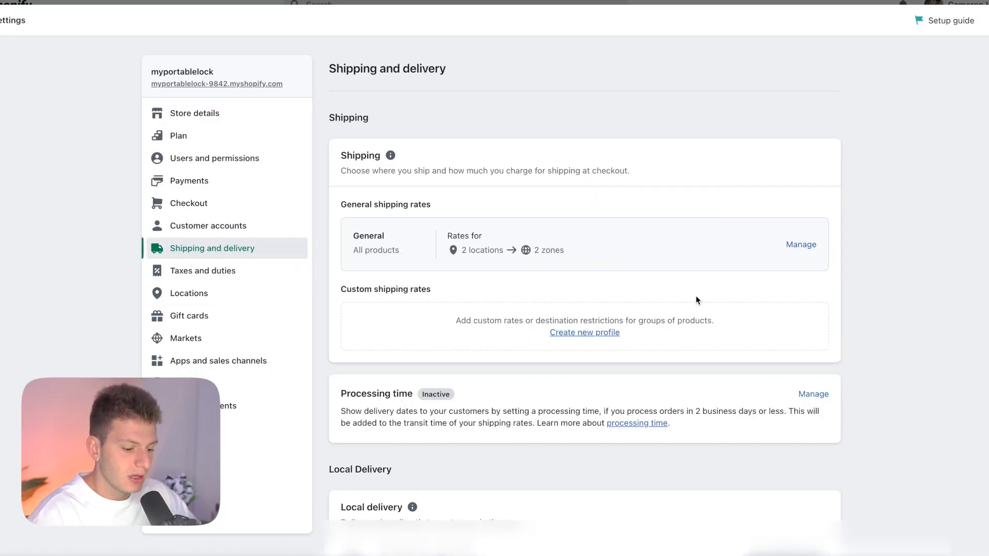
pyautogui.scroll(-1, 695, 296)
pyautogui.click(799, 240)
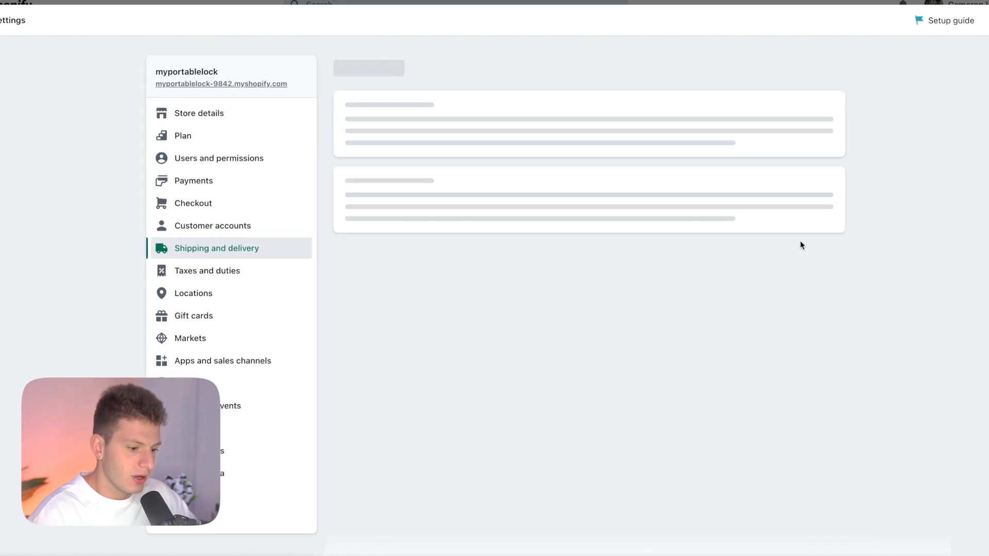
pyautogui.scroll(-4, 849, 193)
pyautogui.click(814, 178)
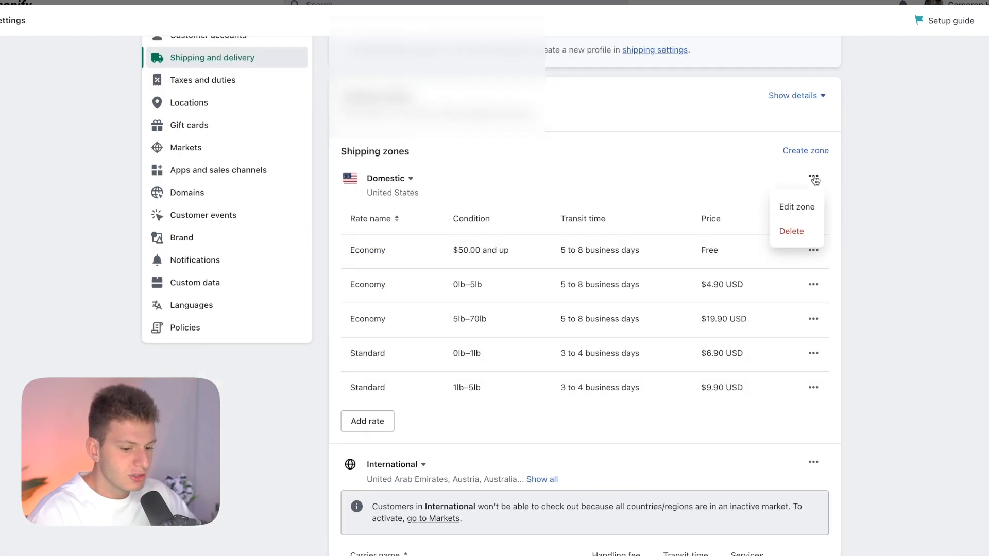
pyautogui.click(795, 232)
# Step: Delete the DHL Express and USPS carrier rates from the International shipping zone
pyautogui.scroll(-2, 709, 254)
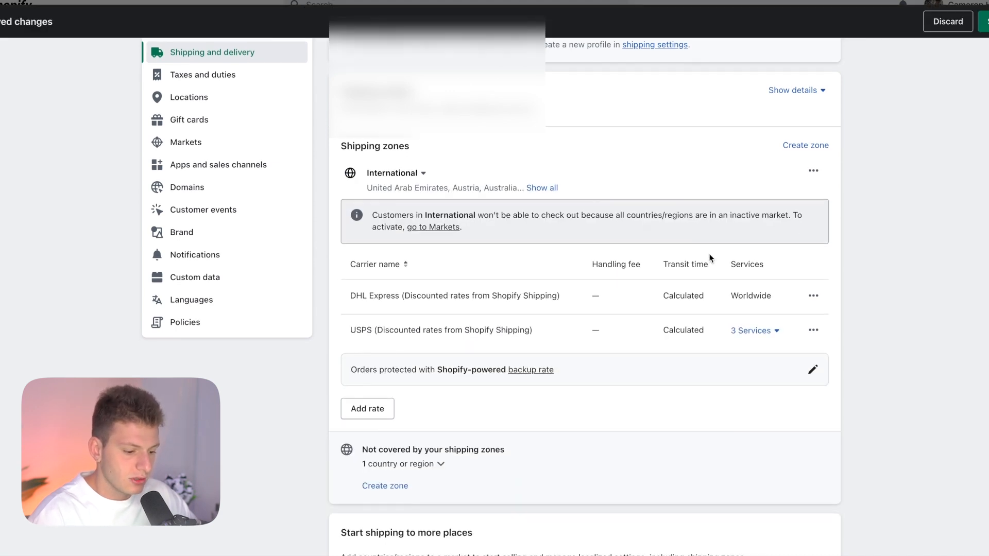
pyautogui.scroll(1, 708, 257)
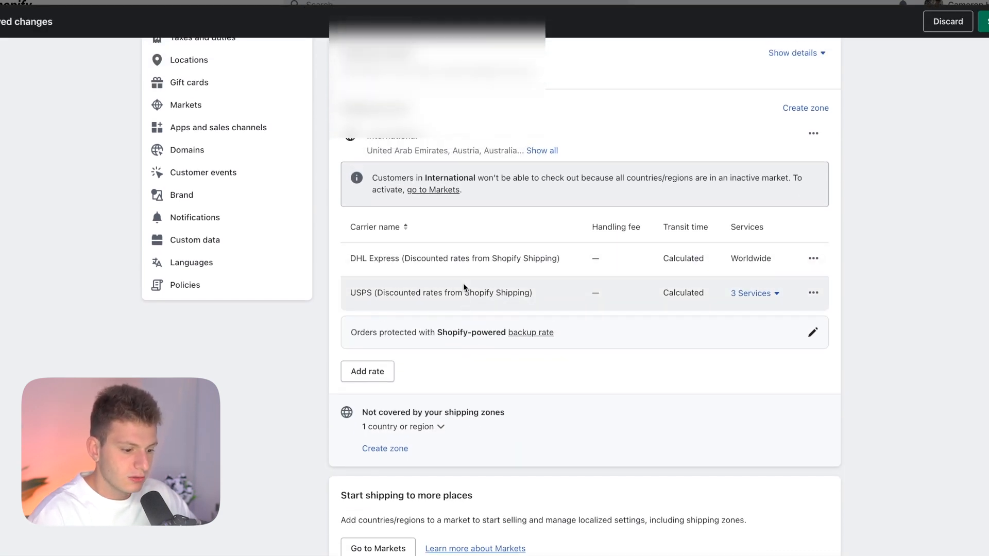
pyautogui.click(813, 258)
pyautogui.click(791, 312)
# Step: Add a free custom rate named VIP Insured Shipping to the International zone, with no weight or price limits
pyautogui.click(367, 338)
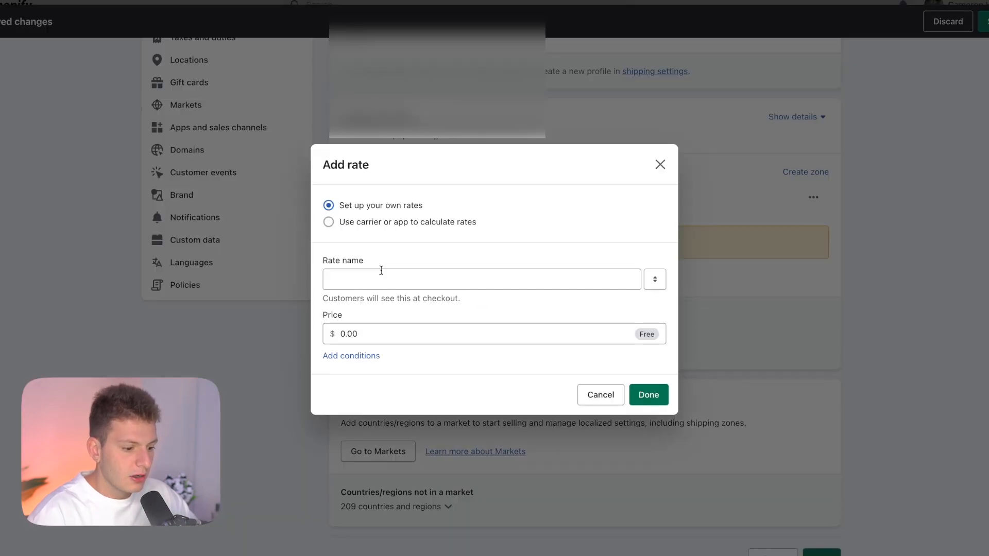
pyautogui.click(381, 280)
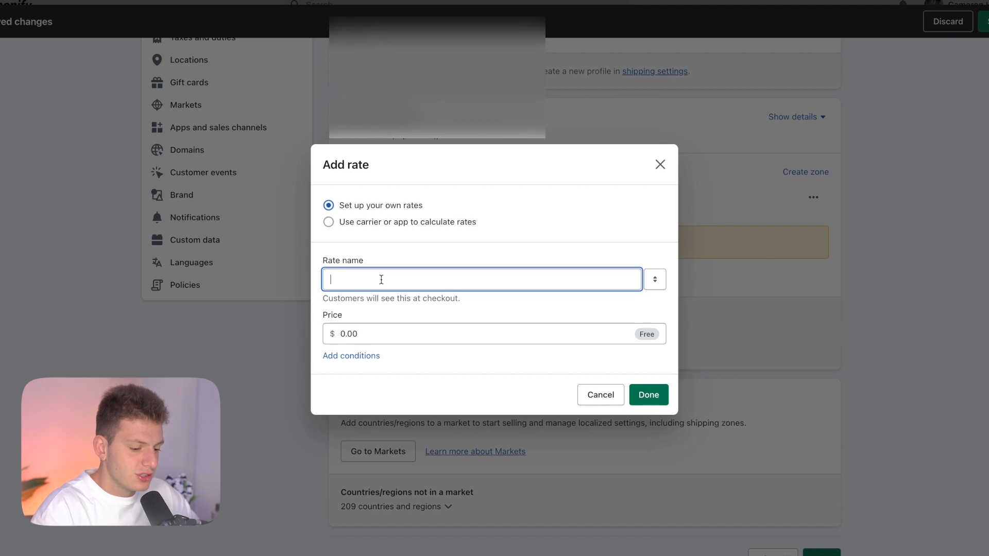
pyautogui.write('VIP Insured')
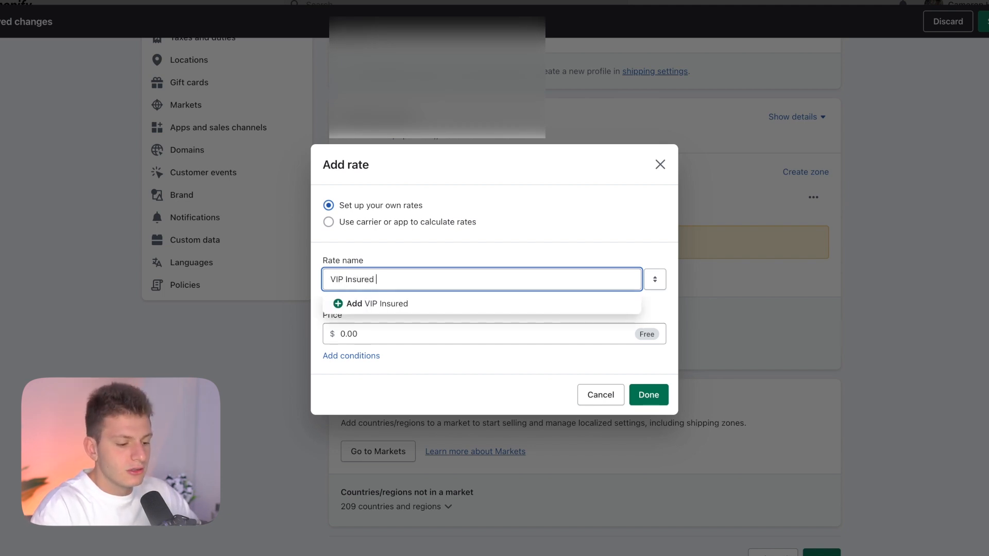
pyautogui.write(' Shipping')
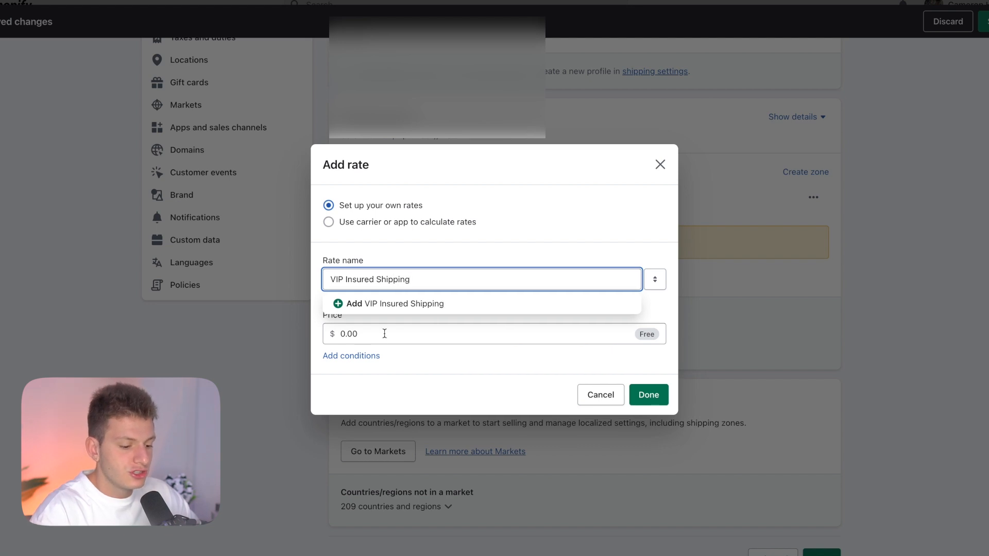
pyautogui.click(411, 364)
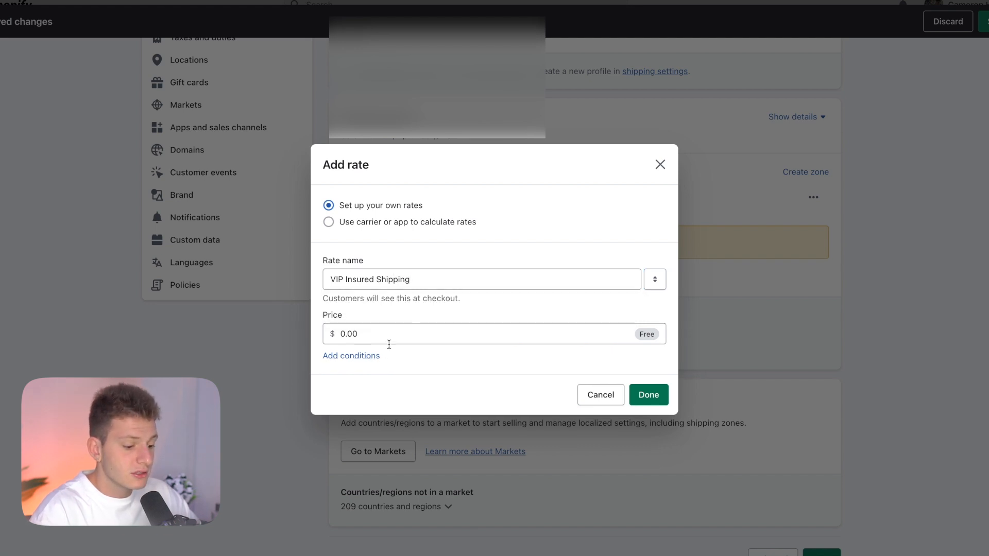
pyautogui.click(373, 356)
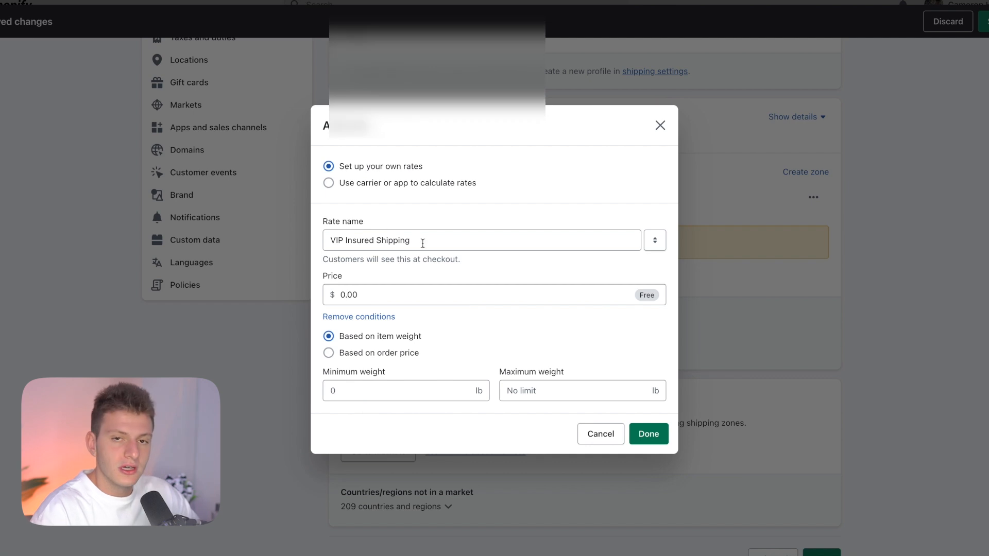
pyautogui.click(656, 438)
# Step: Include the United States in the International shipping zone's countries and save the shipping profile
pyautogui.scroll(1, 523, 323)
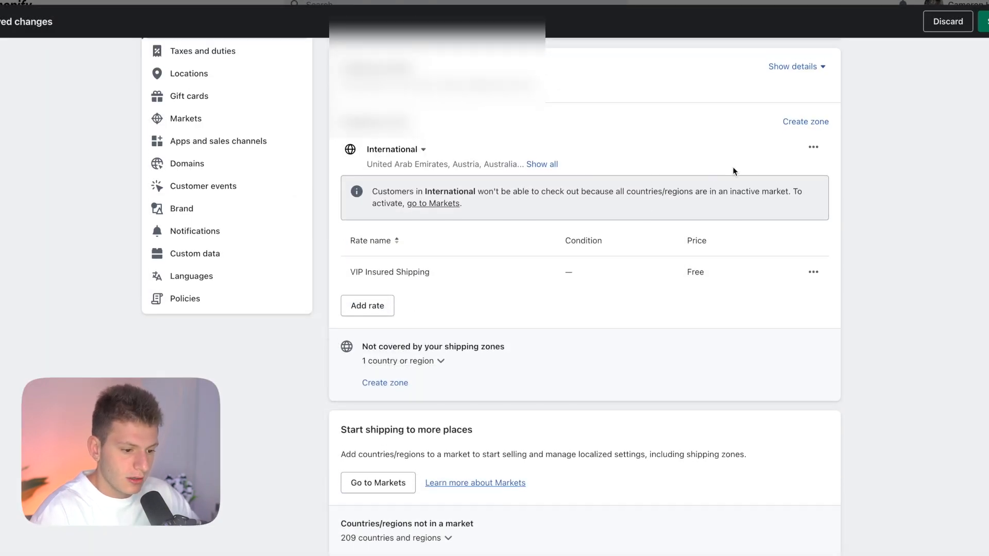
pyautogui.click(534, 165)
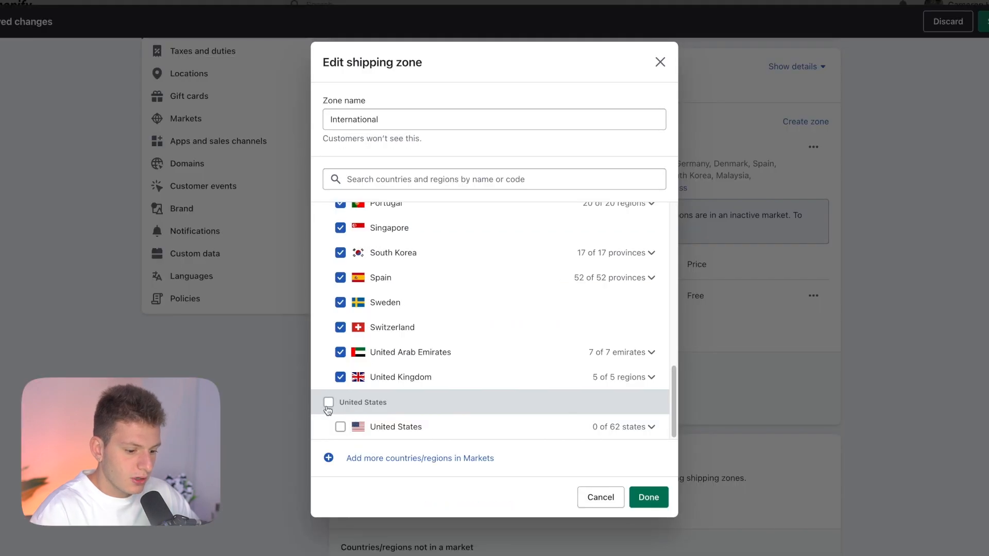
pyautogui.click(328, 402)
pyautogui.scroll(15, 449, 281)
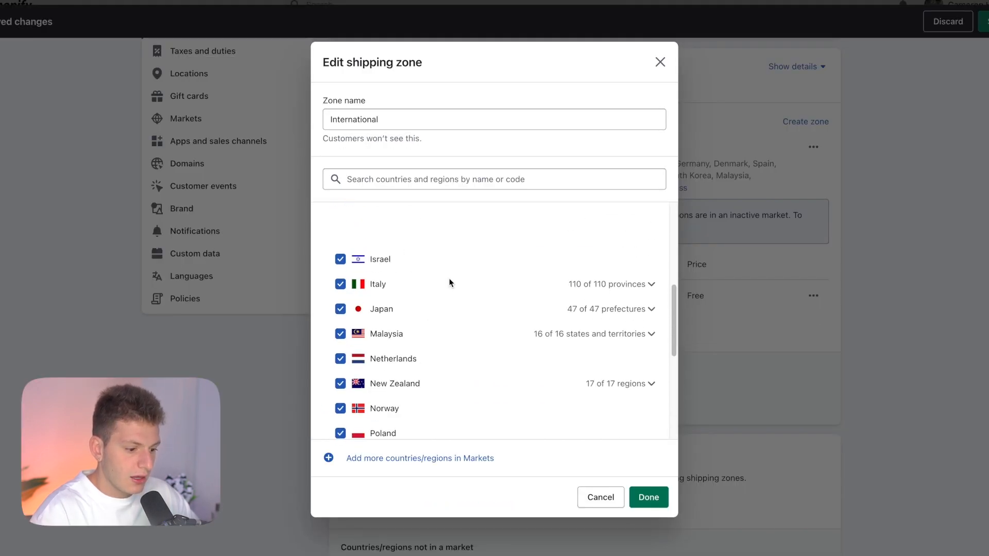
pyautogui.scroll(-12, 449, 283)
pyautogui.scroll(-1, 449, 282)
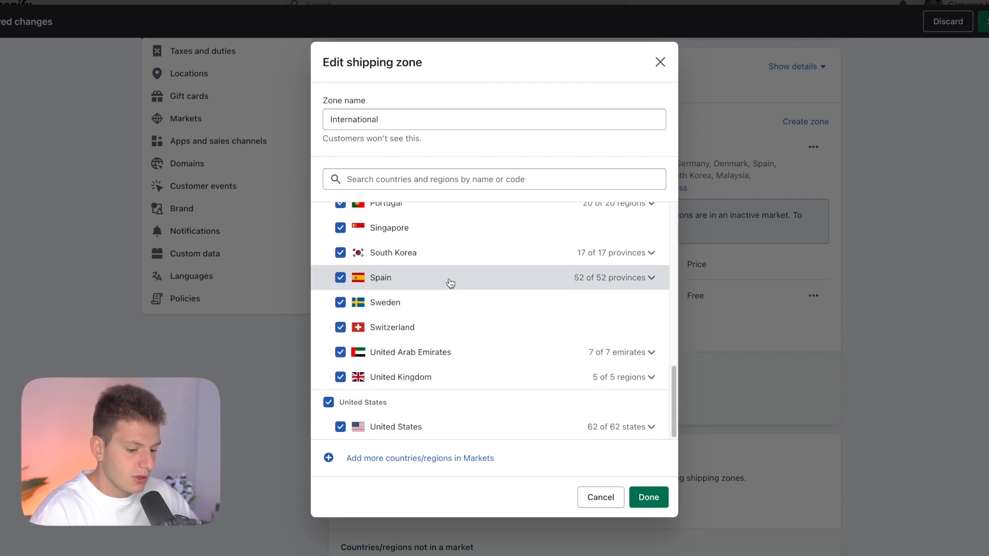
pyautogui.click(648, 496)
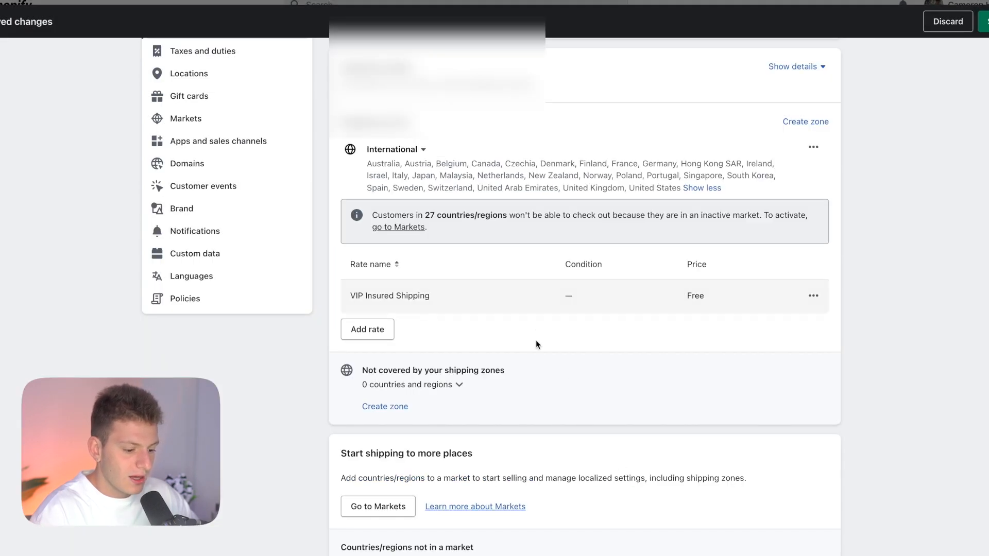
pyautogui.click(986, 28)
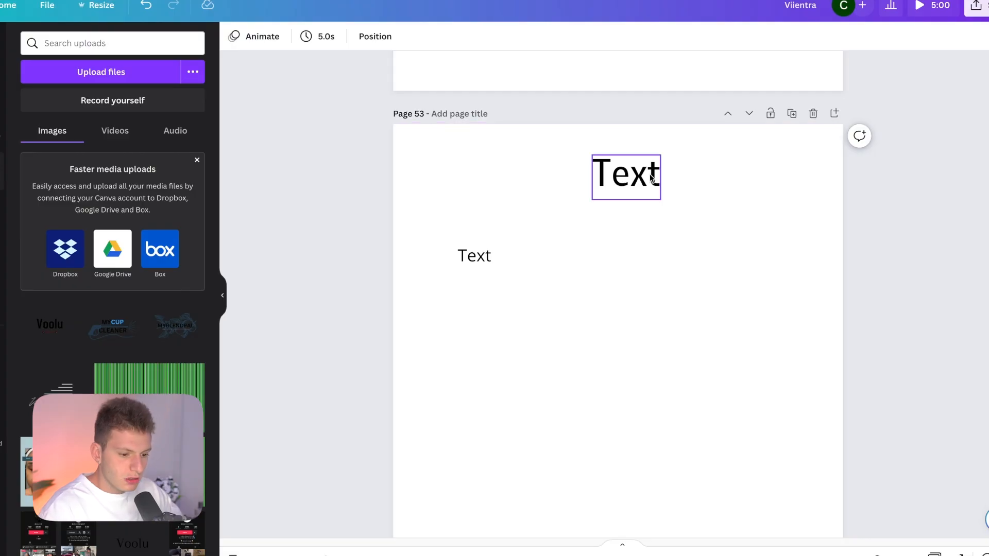
# Step: In the Canva design, replace the large heading text on page 53 with "Take a Look at The Facts"
pyautogui.click(648, 178)
pyautogui.click(648, 177)
pyautogui.doubleClick(650, 174)
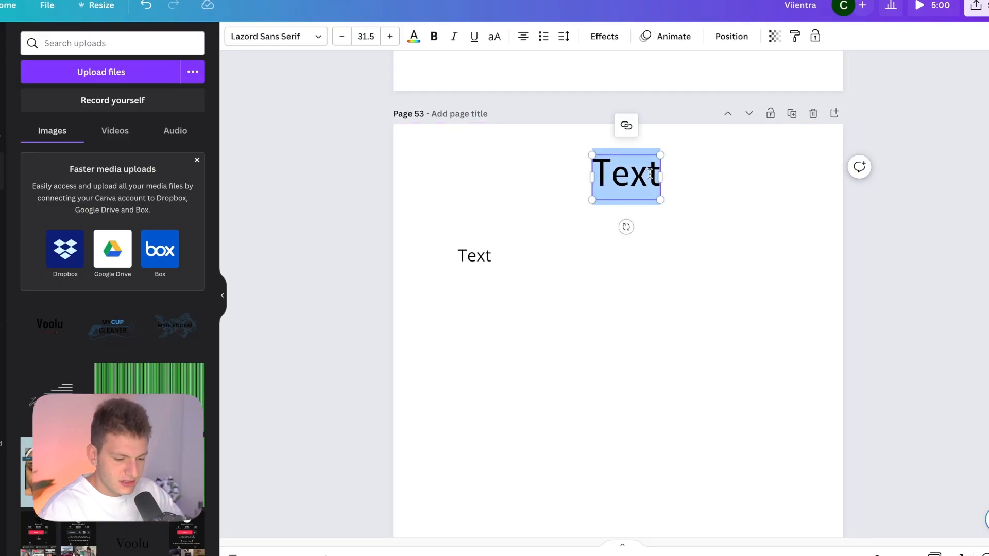
pyautogui.write('T')
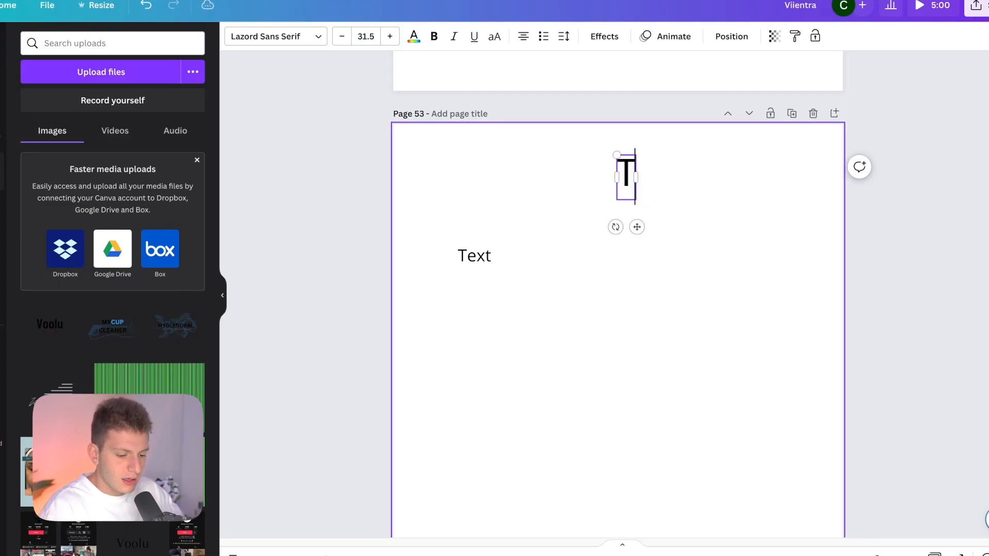
pyautogui.write('ake a look')
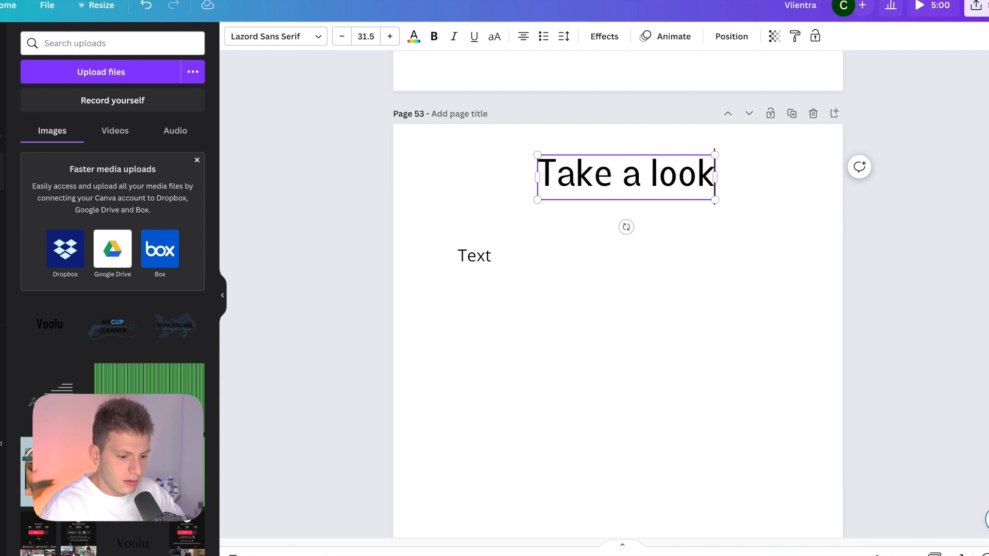
pyautogui.press('BackSpace')
pyautogui.press('BackSpace')
pyautogui.press('BackSpace')
pyautogui.write('ook at')
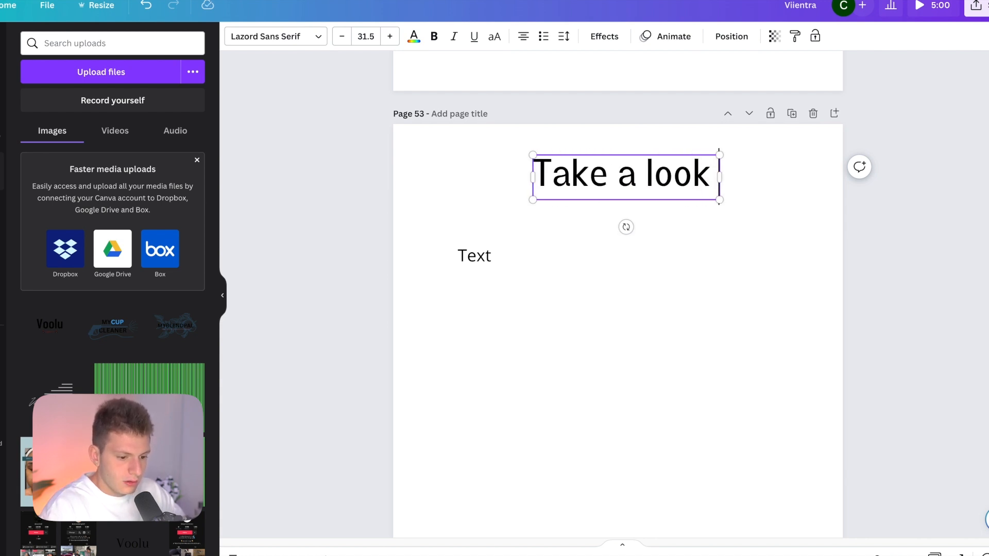
pyautogui.write(' the facts')
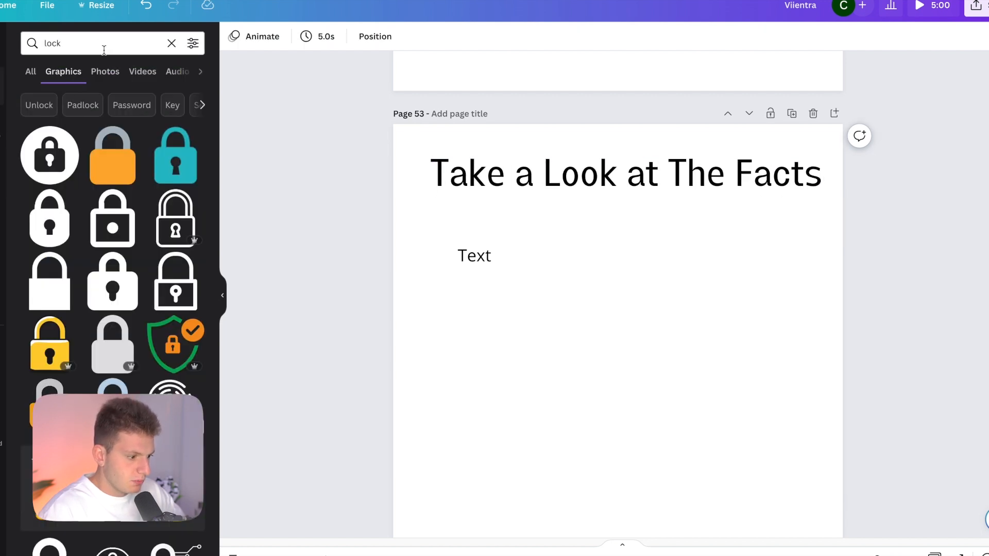
# Step: Search the elements for "line", add one line under the heading and a thinner one mid-page, and color them dark red
pyautogui.click(99, 44)
pyautogui.write('line')
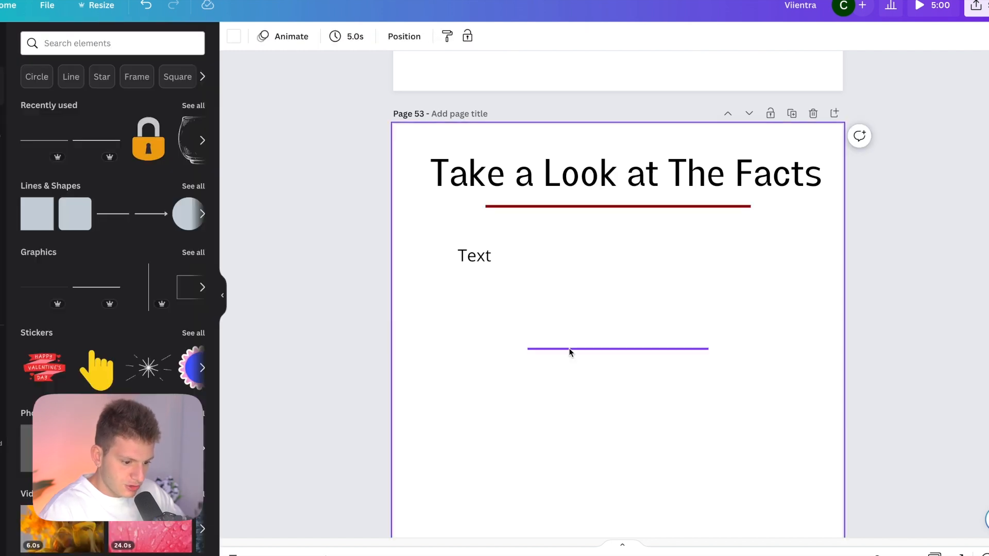
pyautogui.click(569, 349)
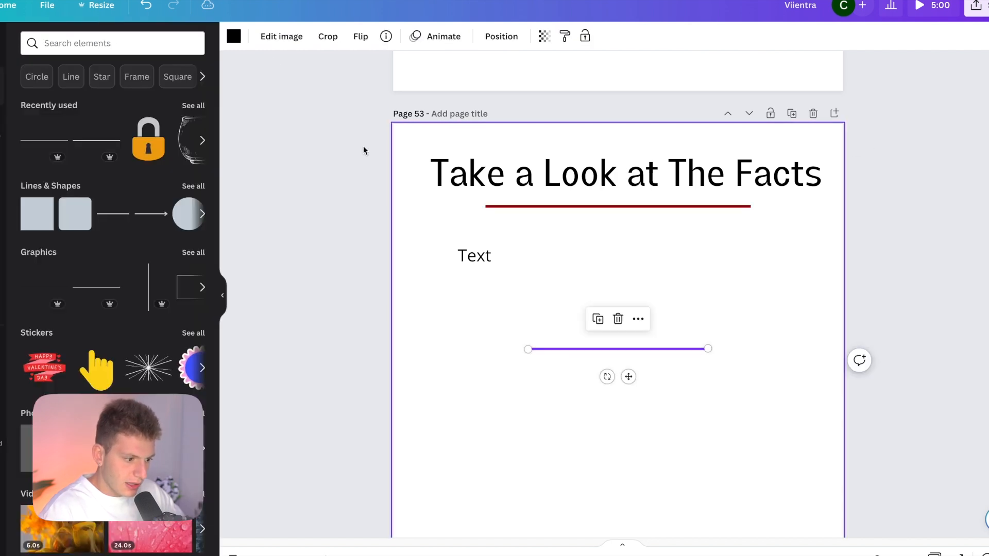
pyautogui.click(233, 36)
pyautogui.click(33, 171)
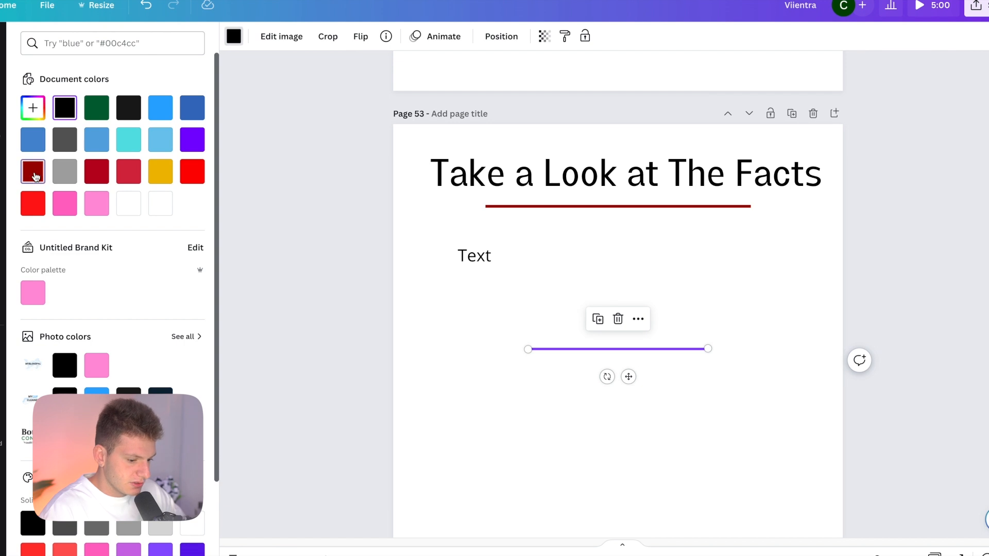
pyautogui.click(487, 336)
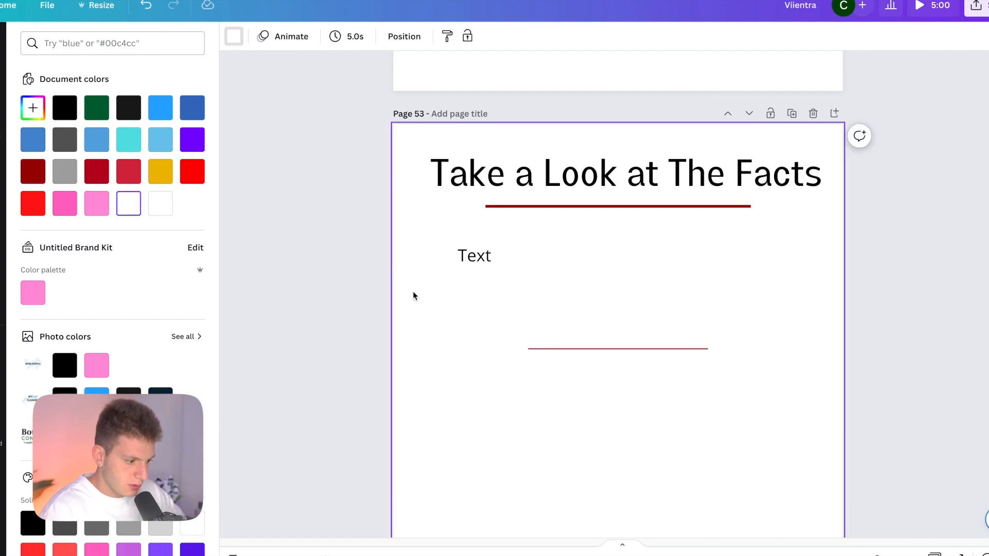
# Step: Delete the thick dark red line under the heading and move the thinner mid-page line up into its place
pyautogui.click(605, 208)
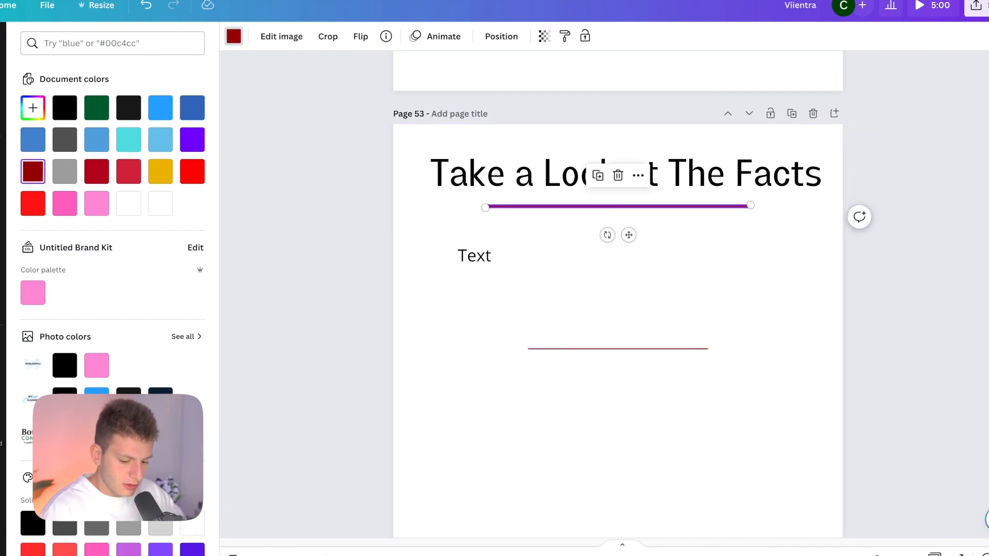
pyautogui.press('Delete')
pyautogui.click(644, 349)
pyautogui.moveTo(644, 350); pyautogui.dragTo(641, 200)
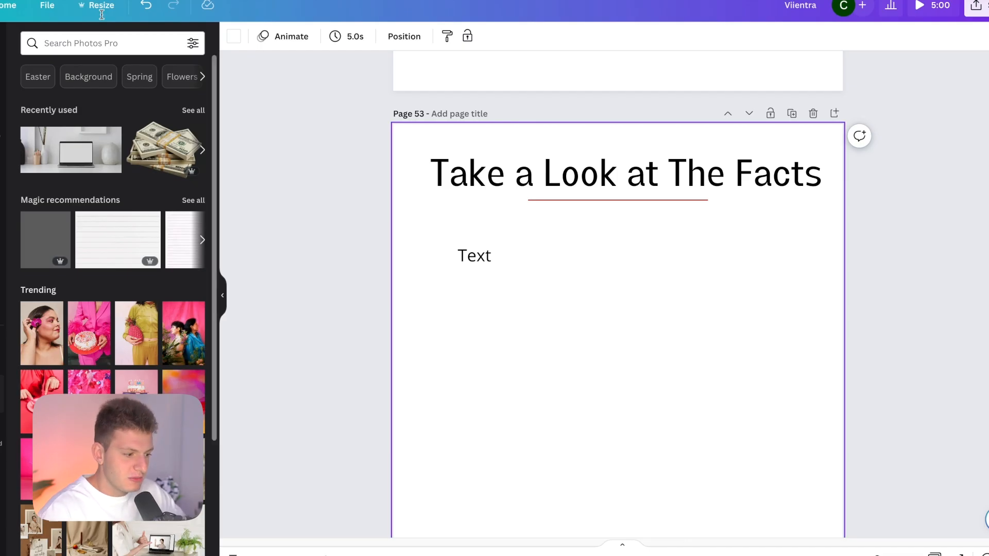
# Step: Search the photos for "women getting purse stolen" and look through the results for a suitable background picture
pyautogui.click(62, 46)
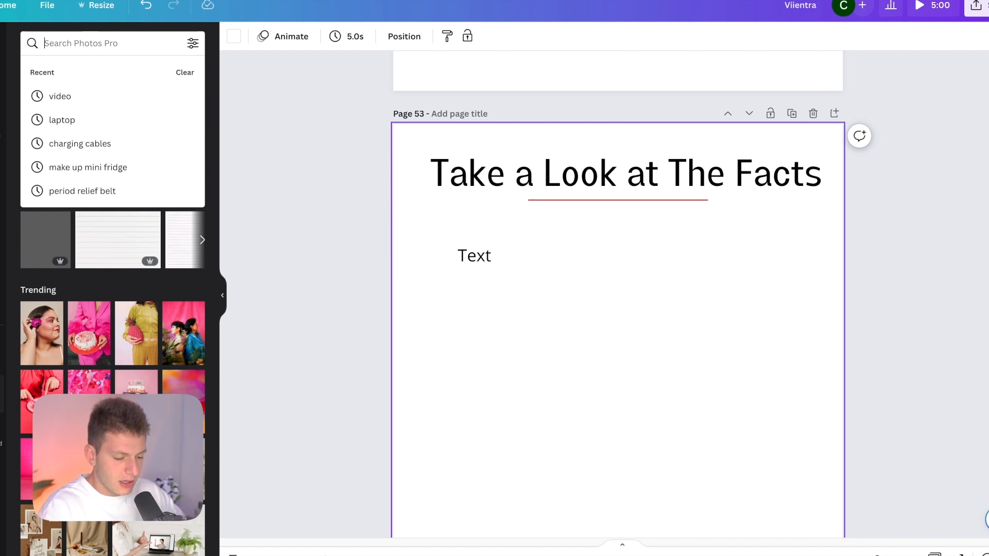
pyautogui.write('women getting purse stoel')
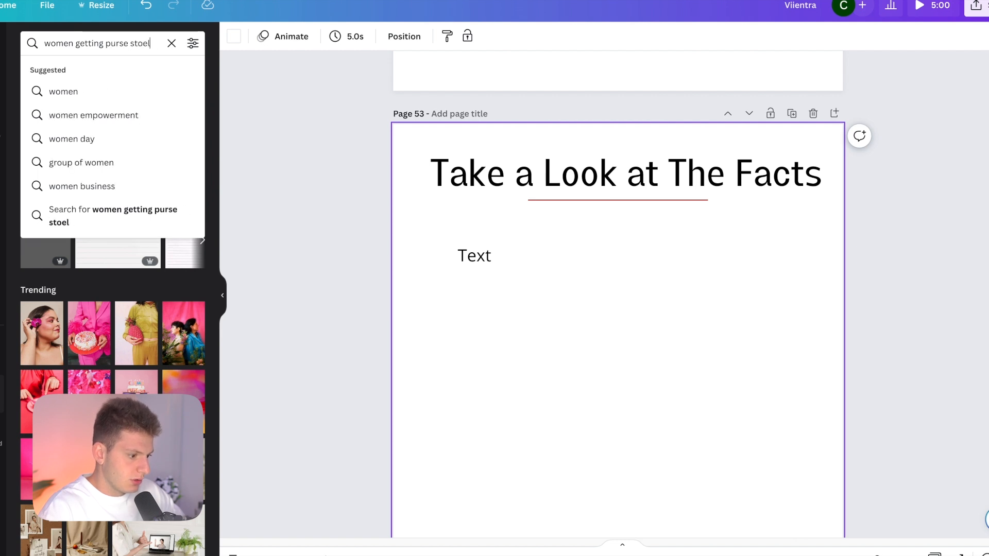
pyautogui.press('BackSpace')
pyautogui.press('BackSpace')
pyautogui.write('len')
pyautogui.press('Return')
pyautogui.scroll(-10, 105, 205)
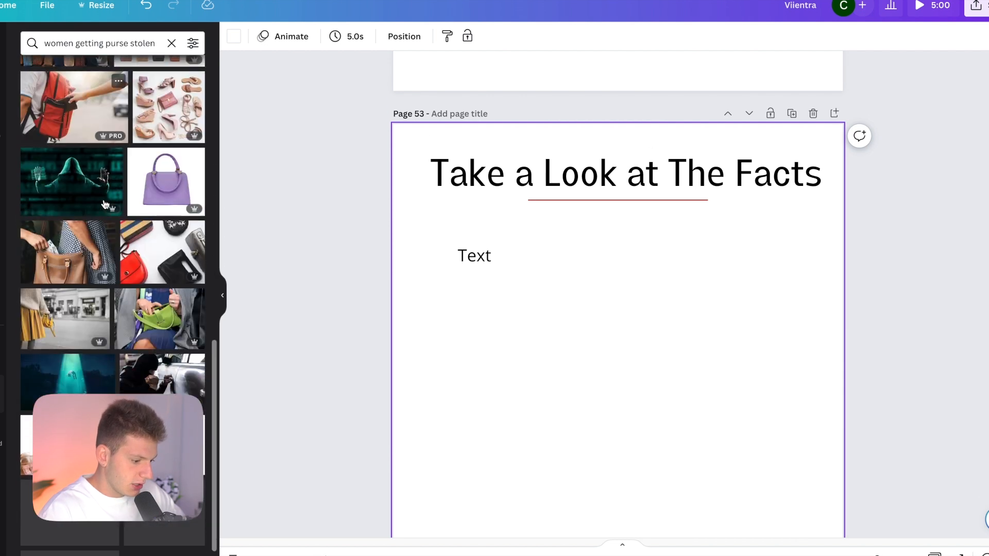
pyautogui.scroll(-1, 105, 204)
pyautogui.scroll(-3, 105, 204)
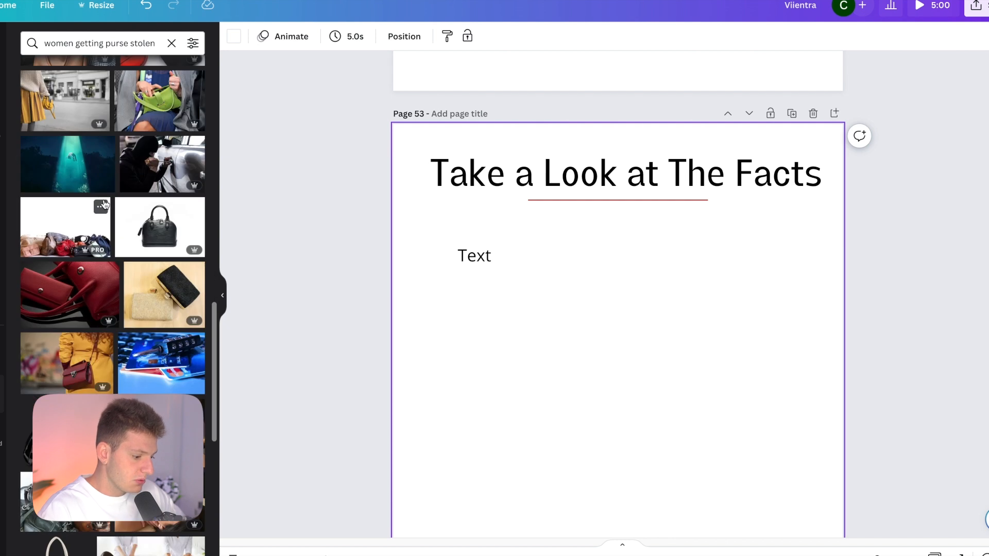
pyautogui.scroll(-4, 104, 204)
pyautogui.scroll(-1, 104, 204)
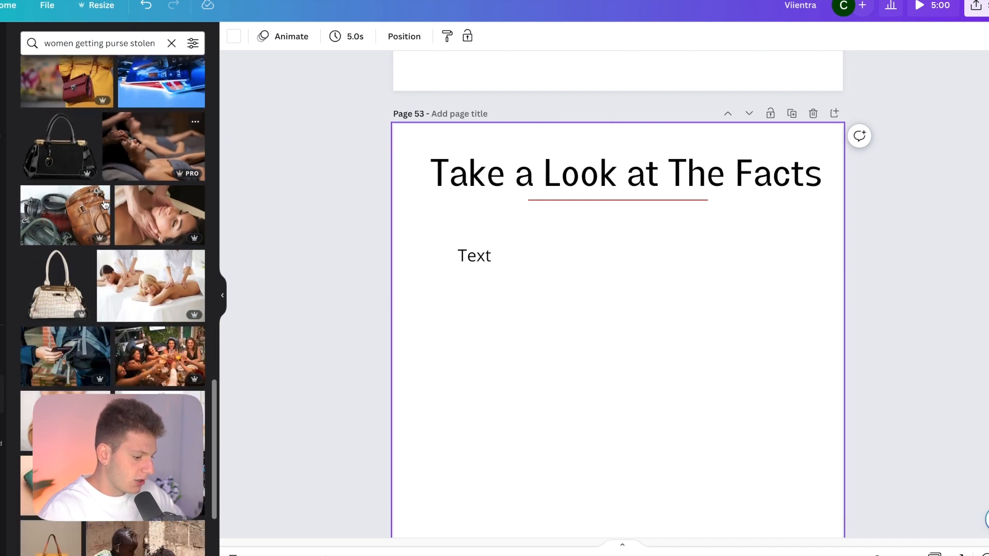
# Step: Search the photos for "woman getting robbed" and "theif breaking in home", and add the bag-snatching photo to page 53
pyautogui.scroll(15, 104, 204)
pyautogui.click(107, 43)
pyautogui.tripleClick(107, 41)
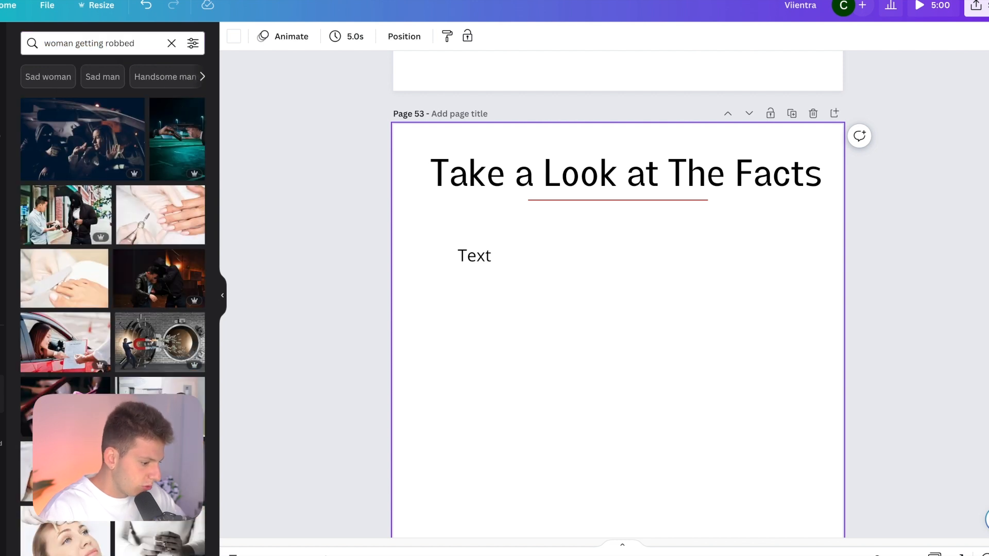
pyautogui.scroll(-6, 161, 274)
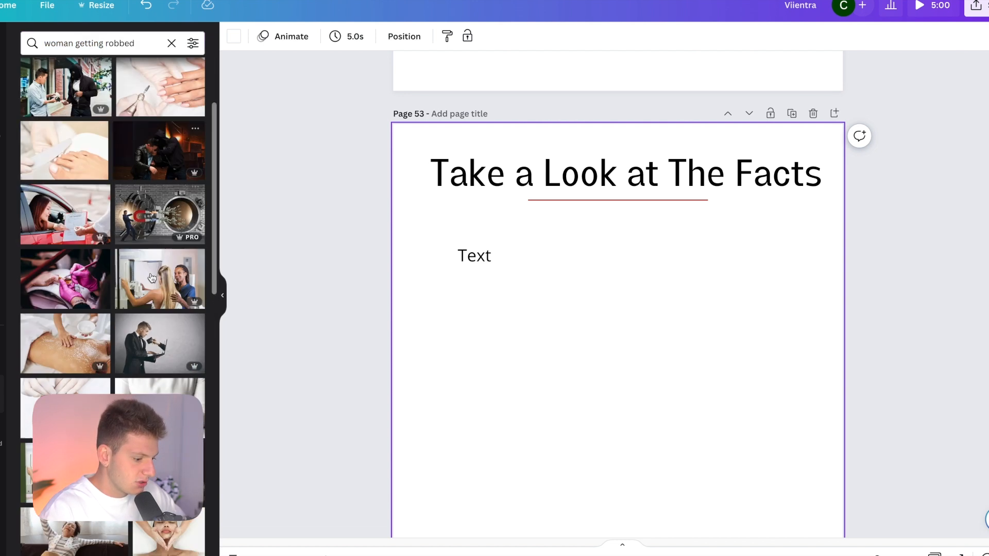
pyautogui.scroll(-5, 151, 279)
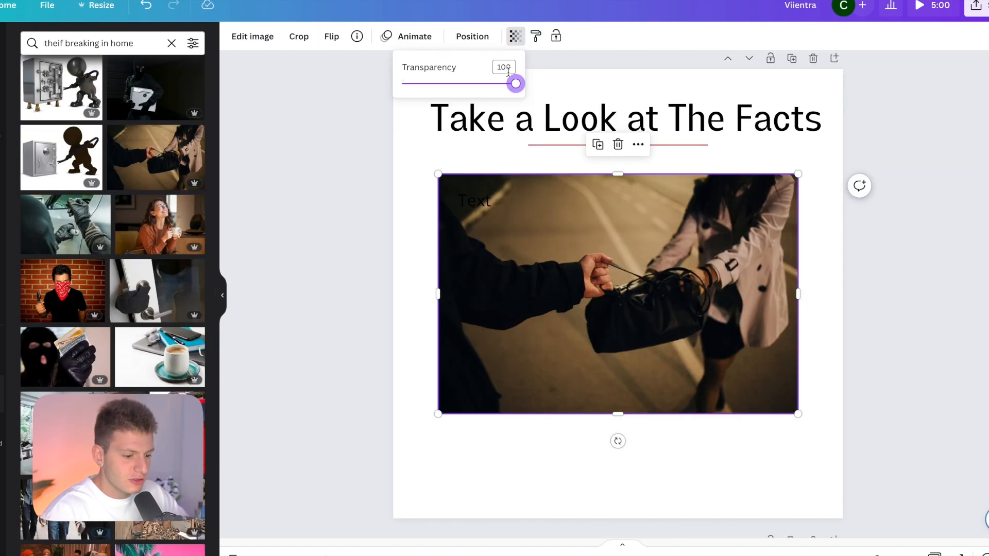
# Step: Set the bag-snatching photo's transparency to 17 and enlarge it to fill the whole page as the background
pyautogui.moveTo(513, 83); pyautogui.dragTo(424, 99)
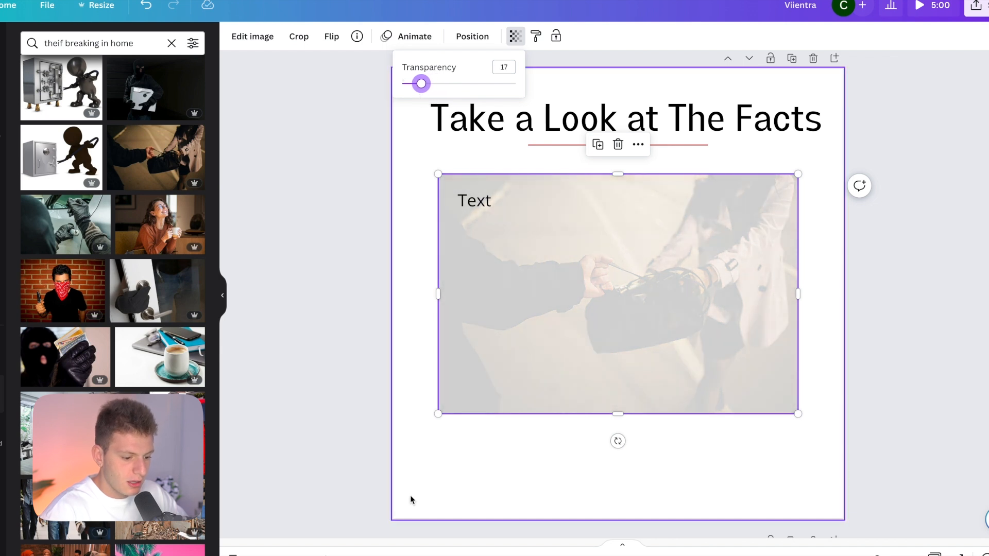
pyautogui.moveTo(438, 414); pyautogui.dragTo(348, 473)
pyautogui.click(805, 178)
pyautogui.click(791, 178)
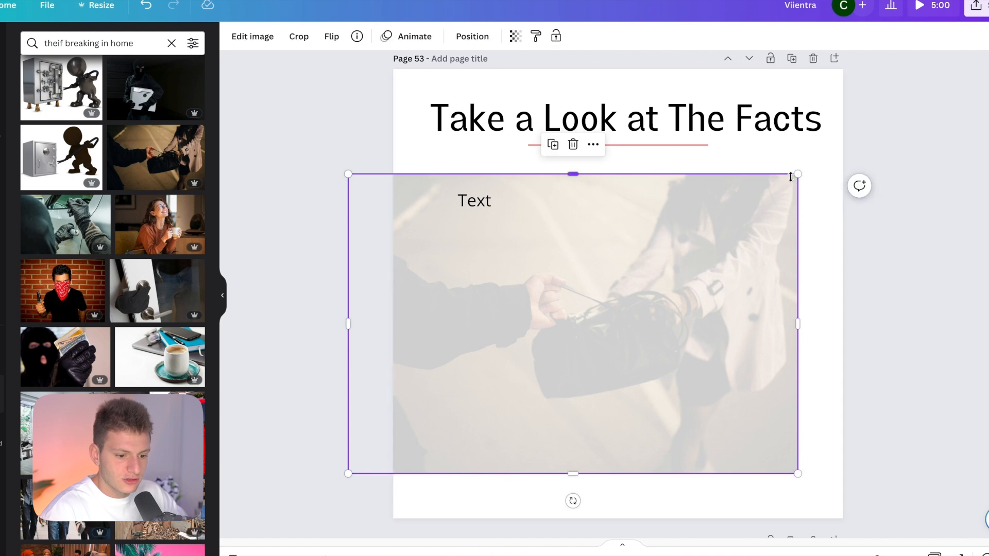
pyautogui.moveTo(798, 174); pyautogui.dragTo(871, 17)
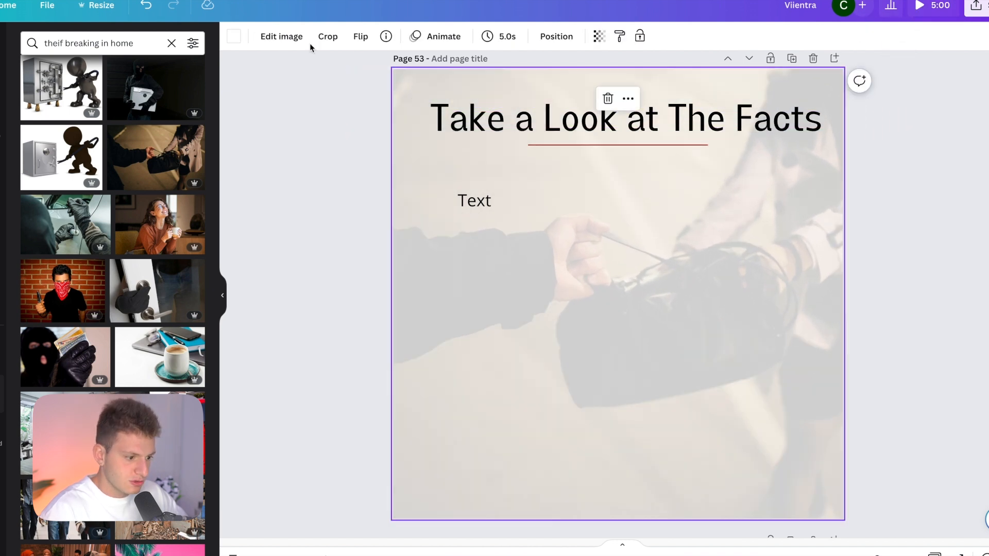
# Step: Adjust the background photo to brightness -17, contrast 42 and saturation -42
pyautogui.click(286, 36)
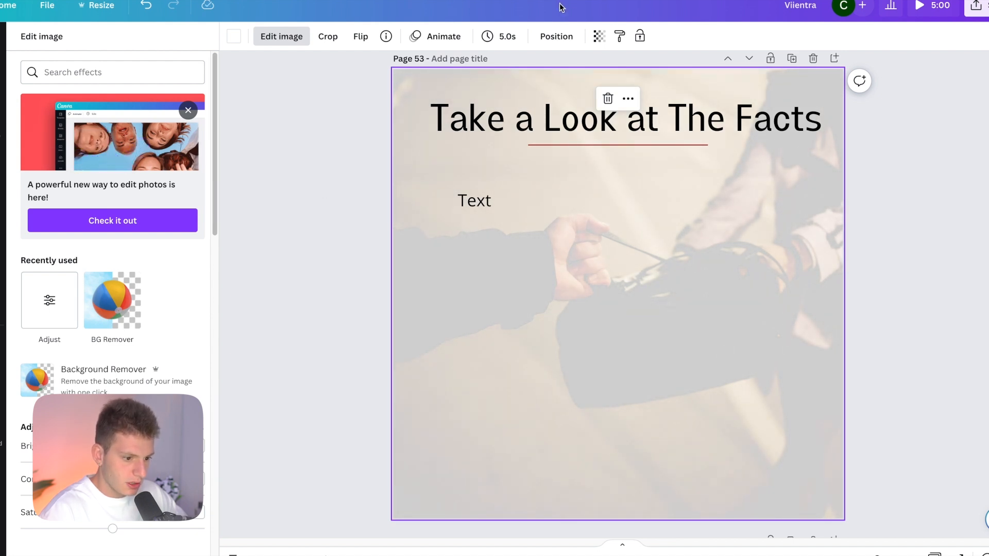
pyautogui.click(598, 36)
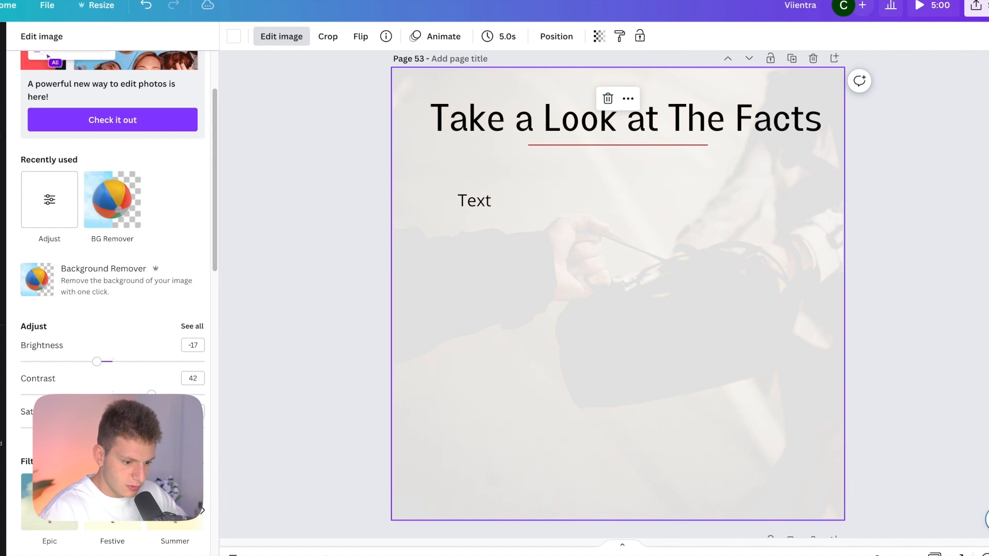
pyautogui.moveTo(112, 428); pyautogui.dragTo(74, 428)
pyautogui.scroll(-4, 74, 428)
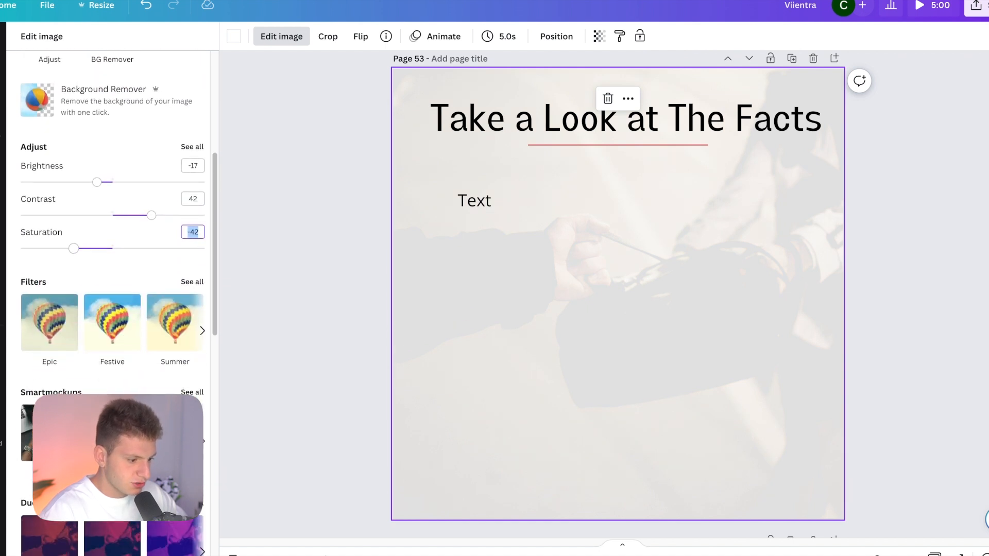
pyautogui.scroll(1, 73, 428)
pyautogui.click(192, 173)
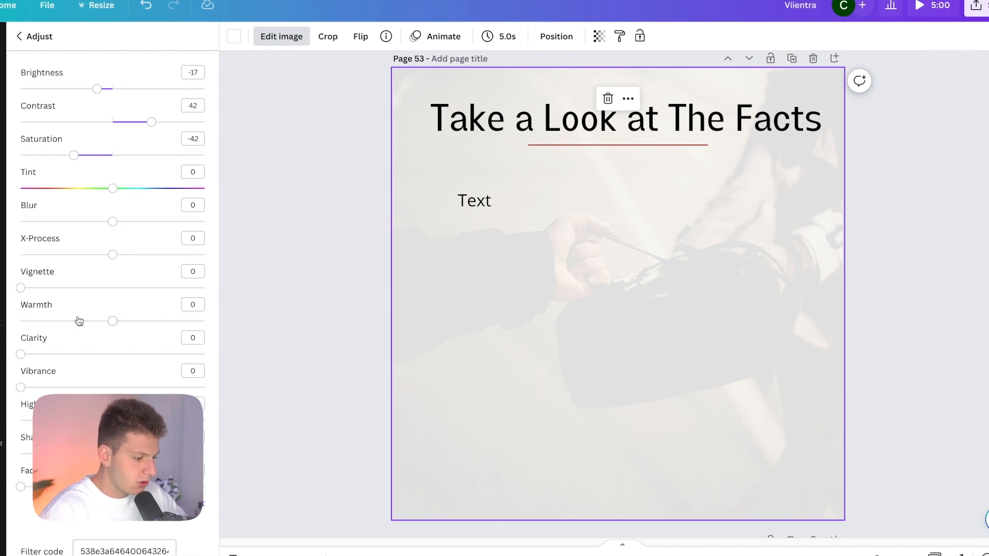
pyautogui.press('Escape')
# Step: Replace the placeholder text below the heading with "1 in 3 women carry self defense devices"
pyautogui.click(486, 202)
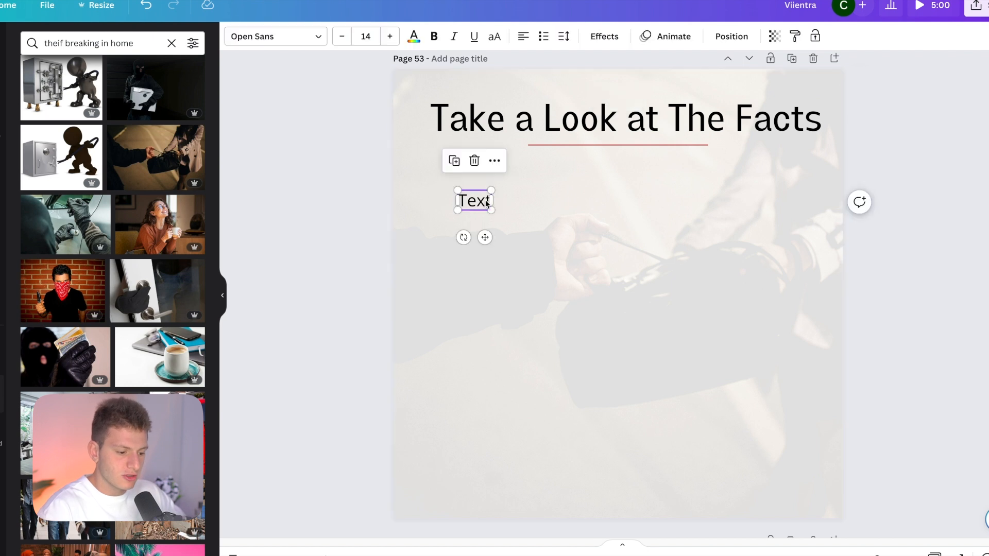
pyautogui.doubleClick(487, 202)
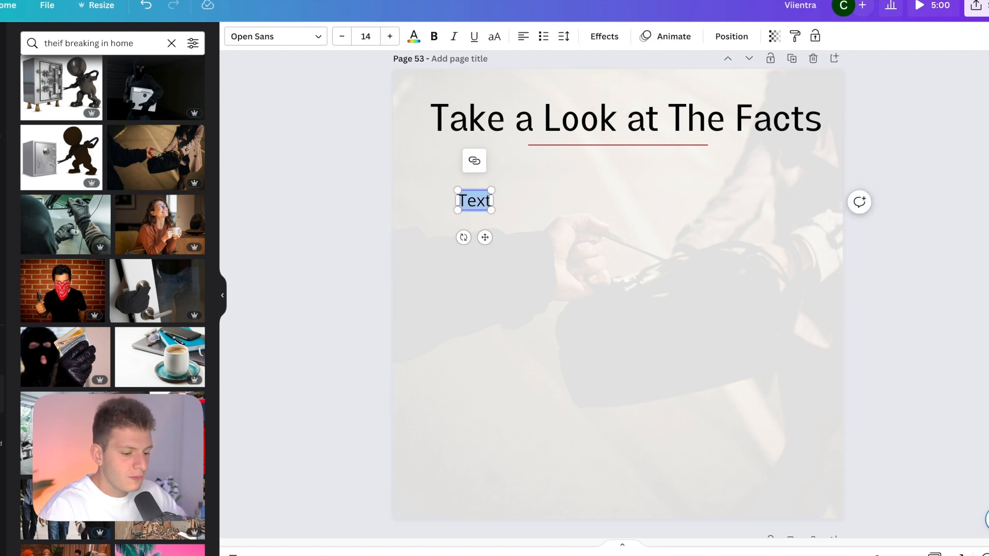
pyautogui.write('1 in 3')
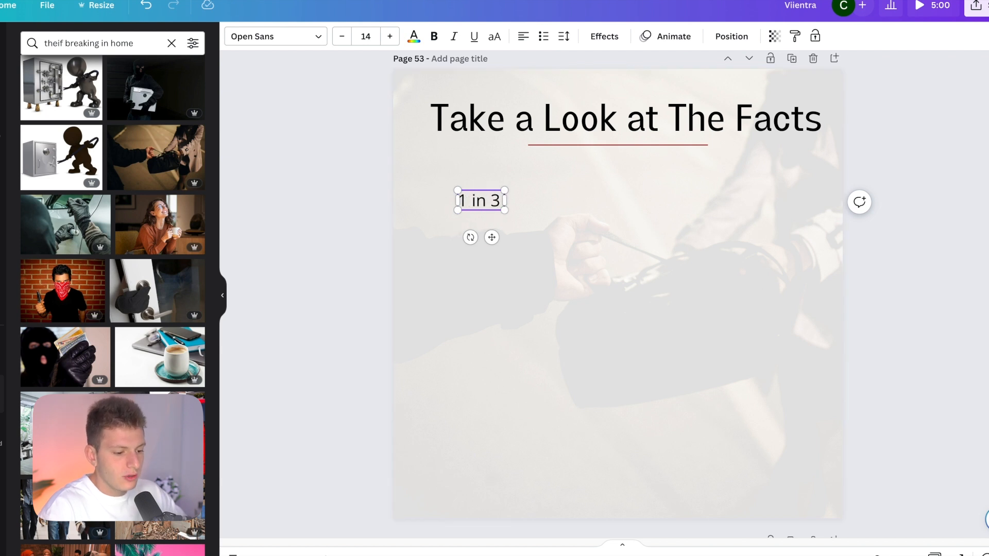
pyautogui.write(' women carry self defense devices')
pyautogui.click(765, 211)
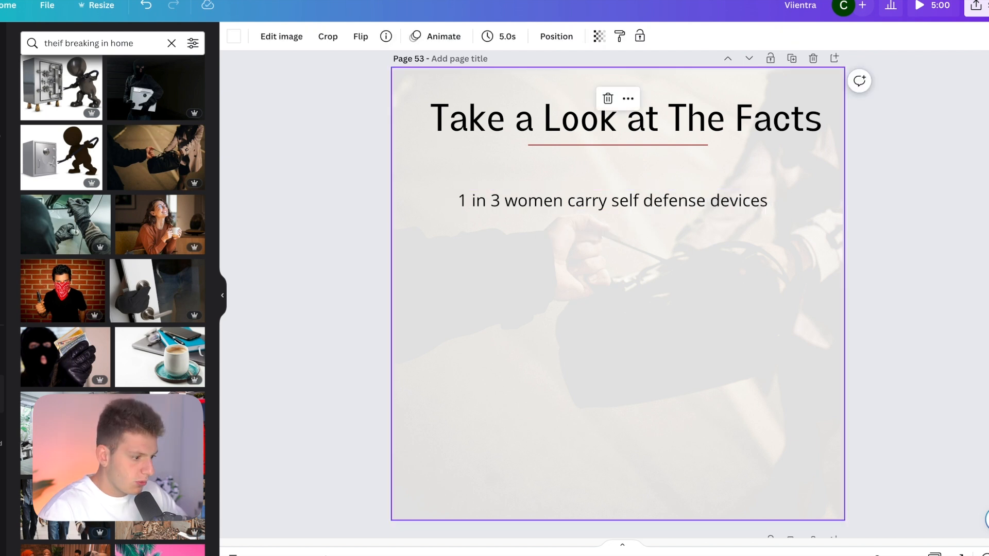
# Step: Add the padlock graphic with a dark red body and white keyhole, and place it just before the fact text
pyautogui.click(1, 87)
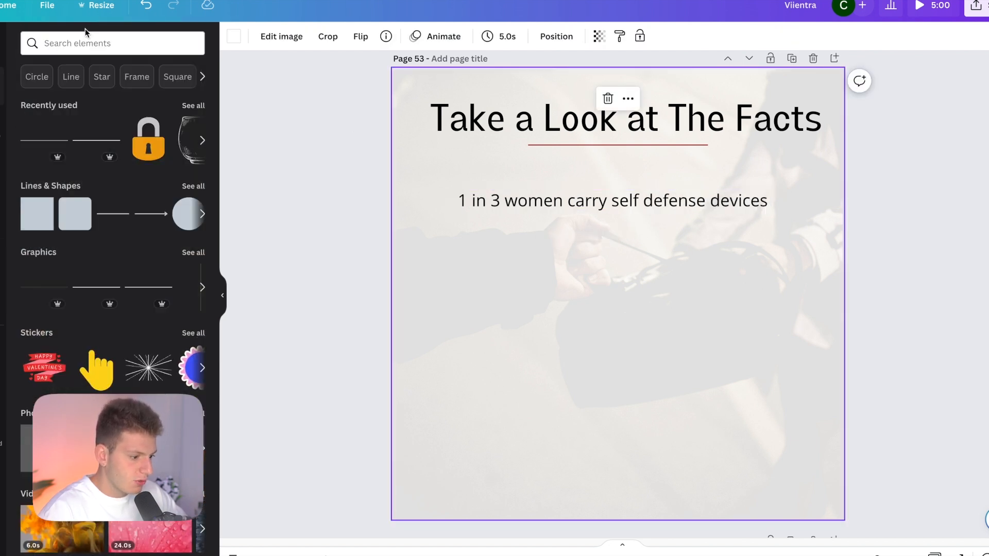
pyautogui.click(149, 138)
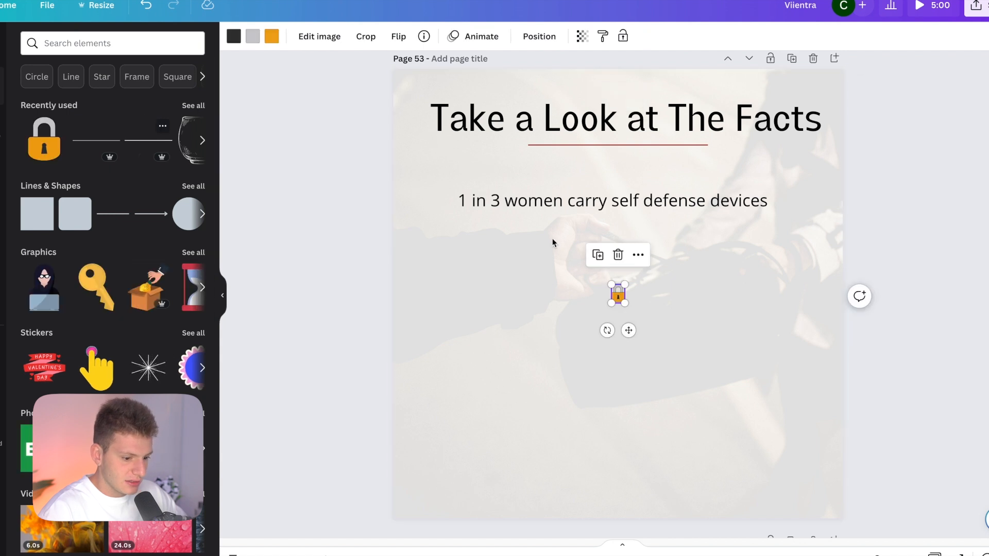
pyautogui.click(270, 36)
pyautogui.click(65, 171)
pyautogui.moveTo(617, 295); pyautogui.dragTo(445, 209)
pyautogui.click(492, 268)
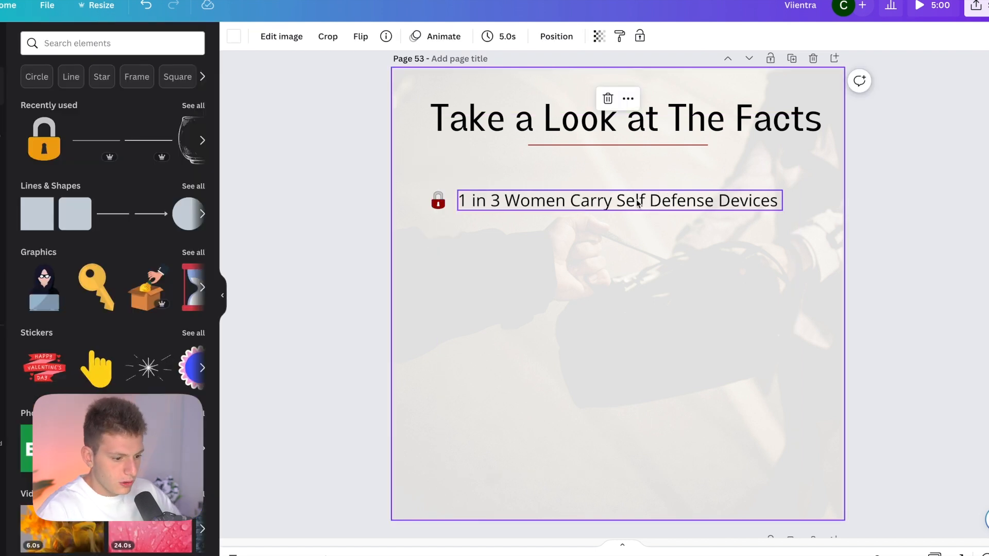
# Step: Duplicate the padlock icon and the first fact's text, placing both copies as a second row directly below
pyautogui.click(437, 200)
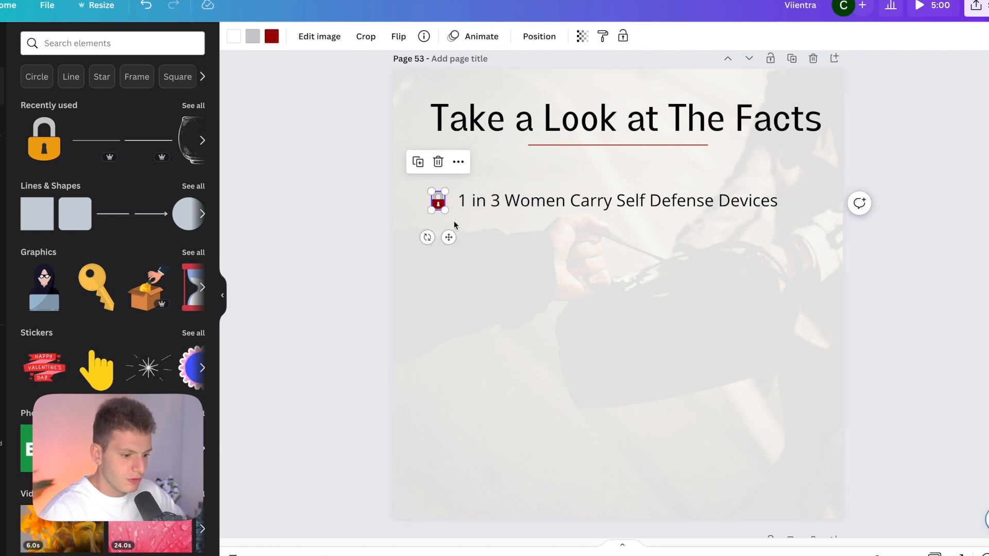
pyautogui.click(487, 258)
pyautogui.click(439, 205)
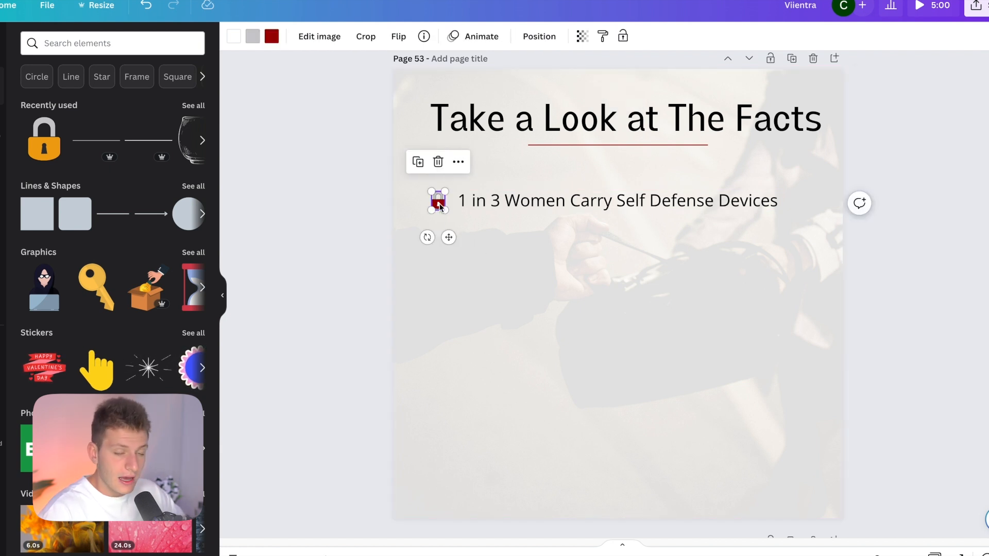
pyautogui.hotkey('ctrl', 'd')
pyautogui.moveTo(452, 219); pyautogui.dragTo(439, 248)
pyautogui.click(517, 197)
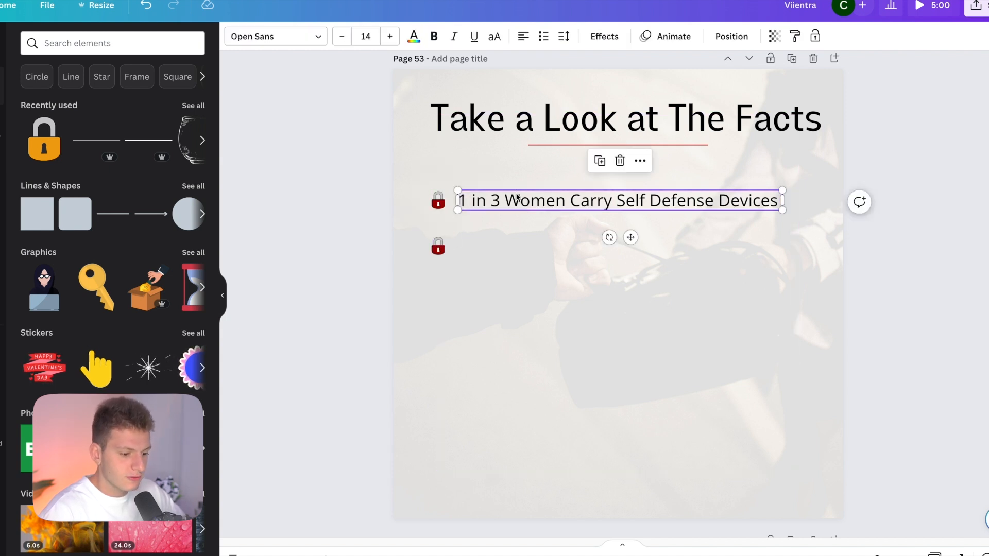
pyautogui.hotkey('ctrl', 'd')
pyautogui.moveTo(522, 218); pyautogui.dragTo(513, 248)
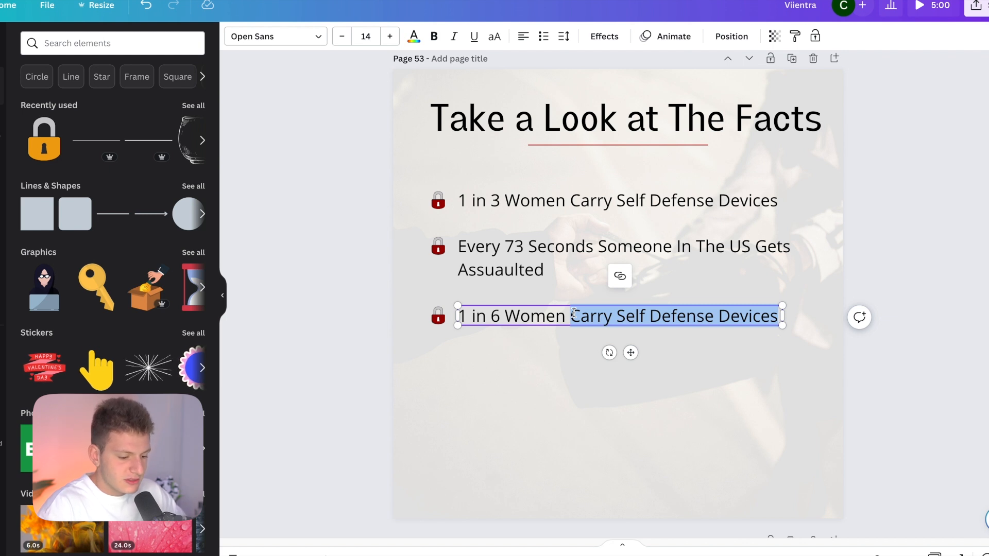
# Step: Change the third fact's wording to "1 in 6 Women Have Been a Victim To Sexual Assualt"
pyautogui.write('Have')
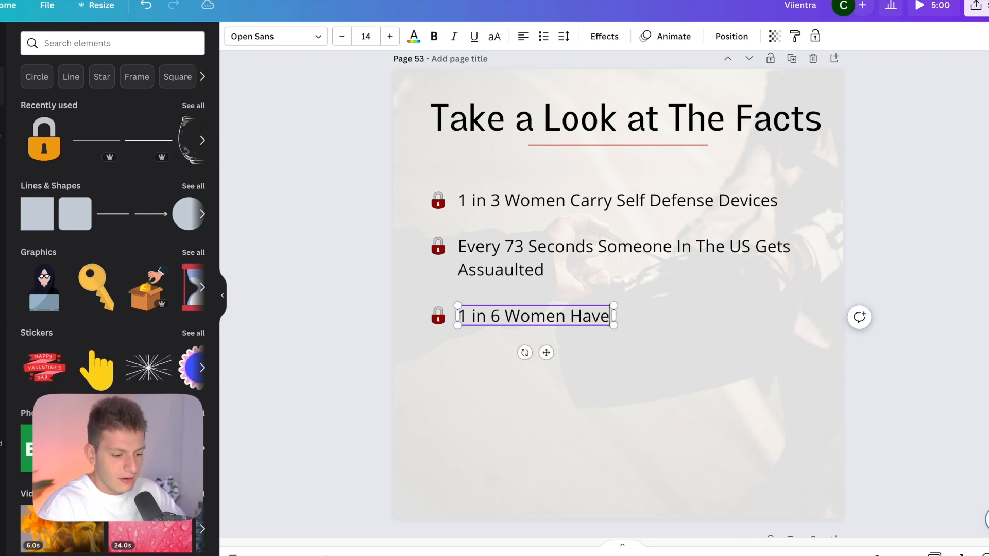
pyautogui.write(' Been a Bl')
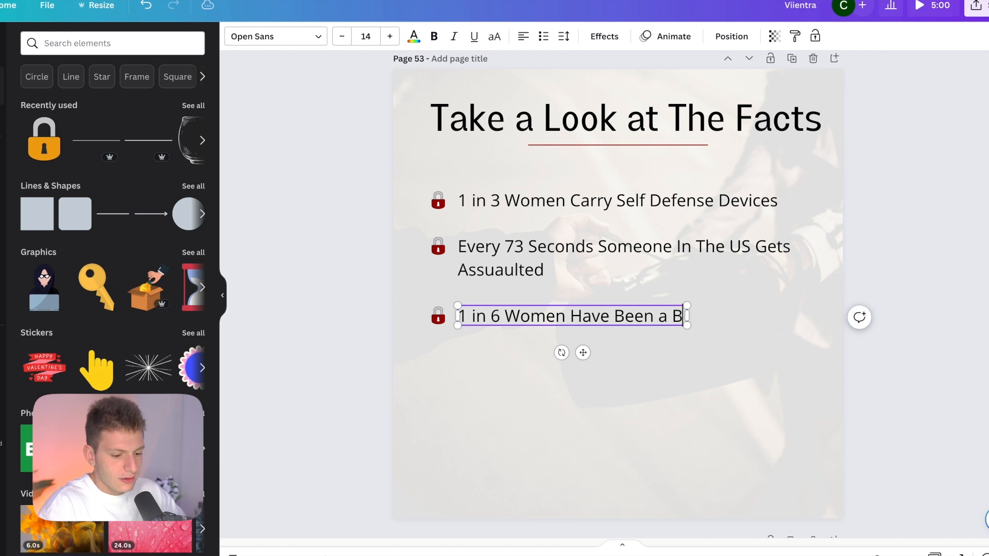
pyautogui.press('BackSpace')
pyautogui.press('BackSpace')
pyautogui.write('i')
pyautogui.press('BackSpace')
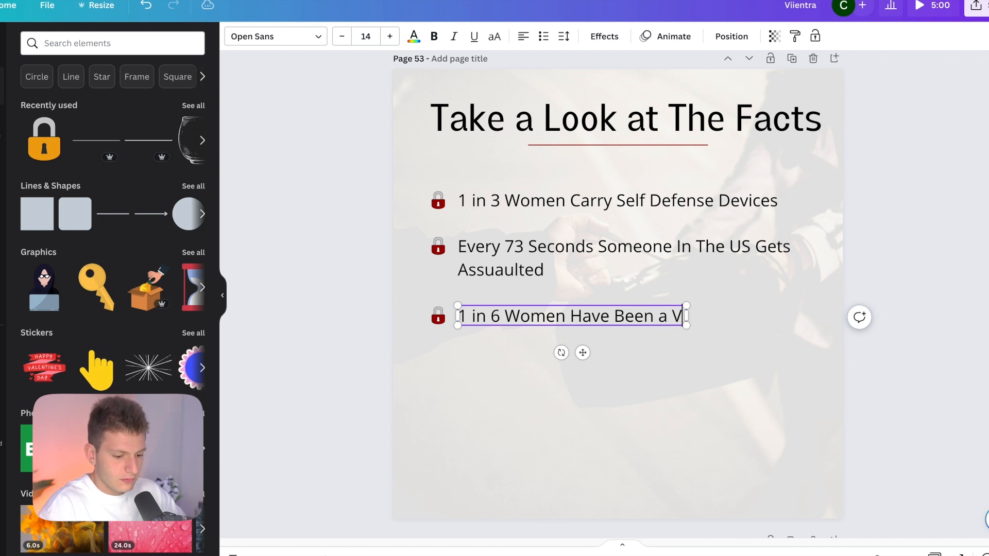
pyautogui.write('Victim')
pyautogui.write('To Secual')
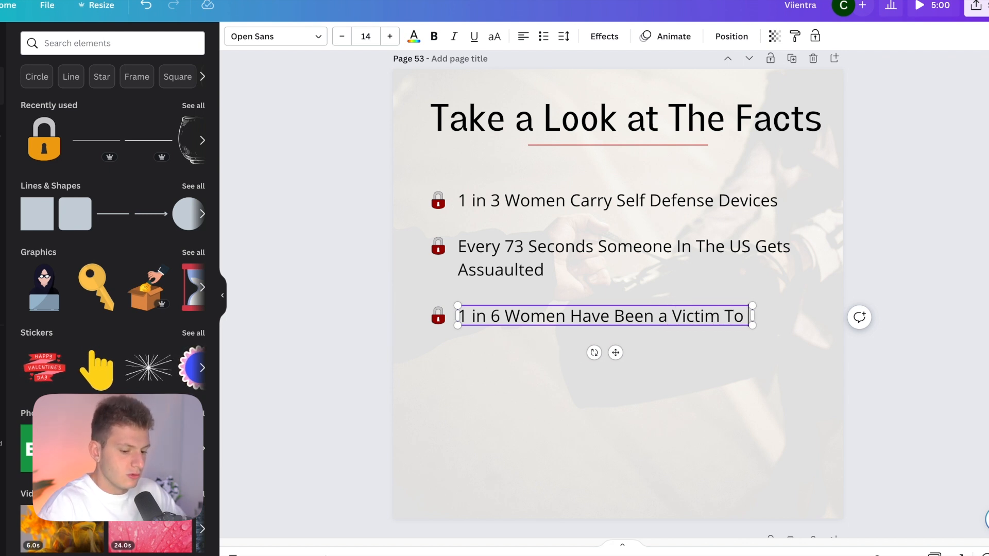
pyautogui.press('BackSpace')
pyautogui.press('BackSpace')
pyautogui.press('BackSpace')
pyautogui.press('BackSpace')
pyautogui.write('xual Assulatg')
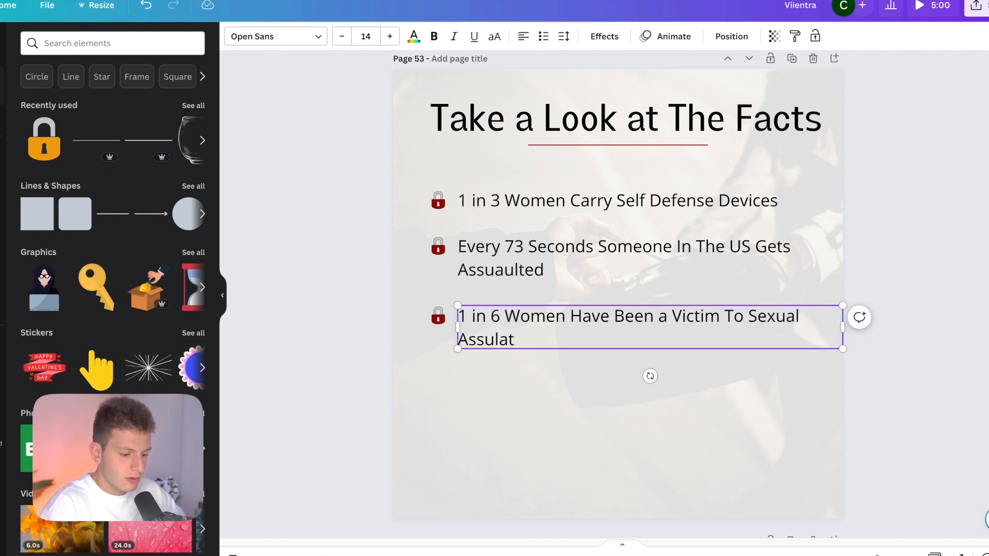
pyautogui.click(549, 408)
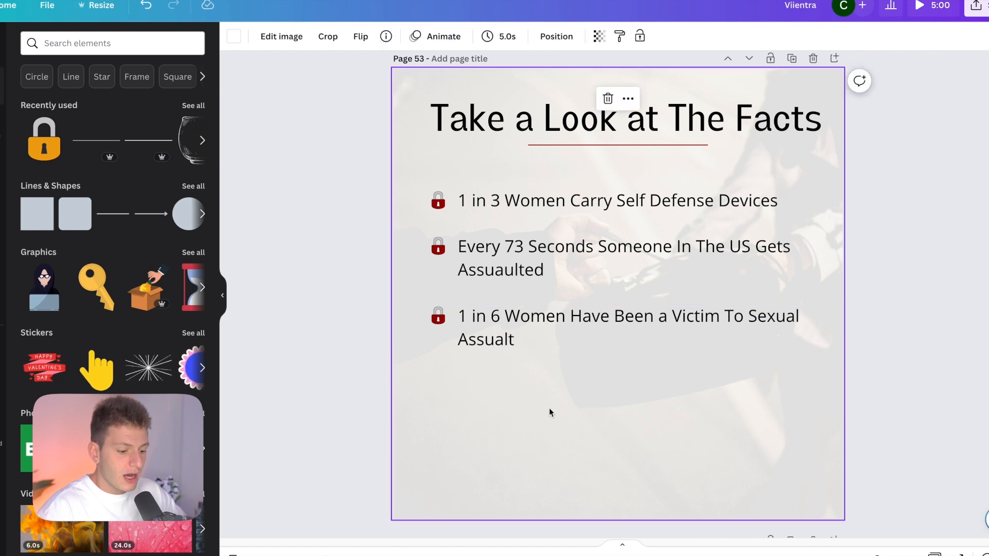
pyautogui.click(516, 327)
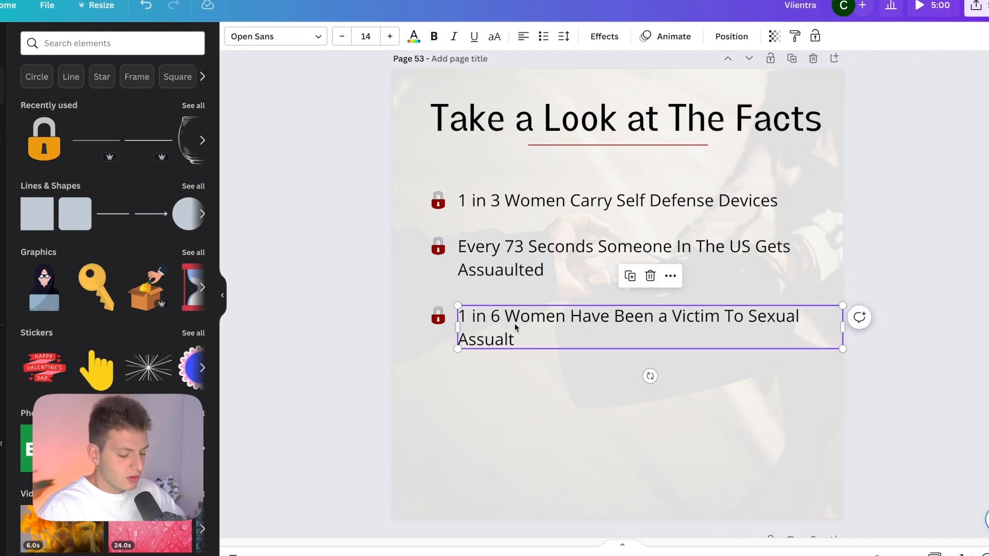
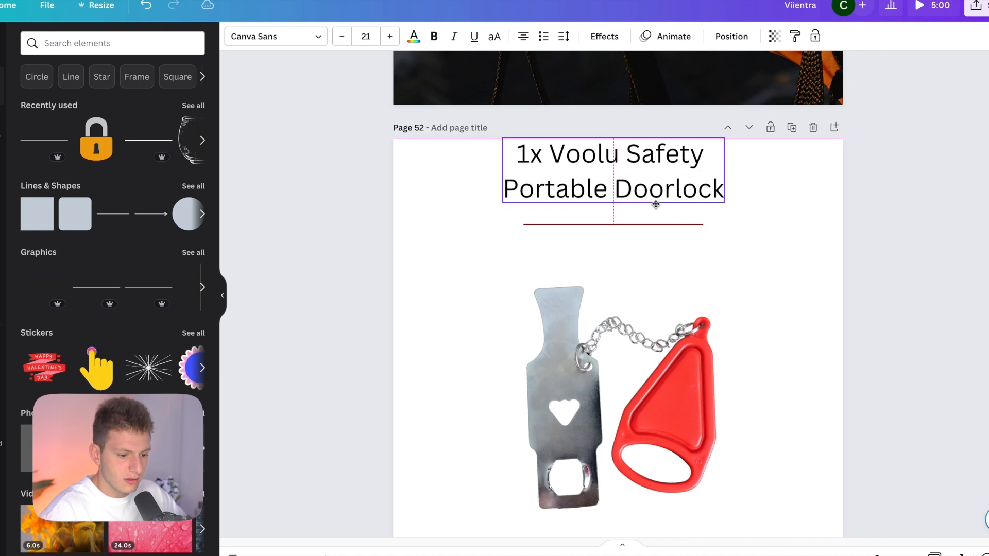
# Step: Move the red divider line and the "1x Voolu Safety Portable Doorlock" heading slightly lower on page 52, closer to the product photo
pyautogui.click(647, 224)
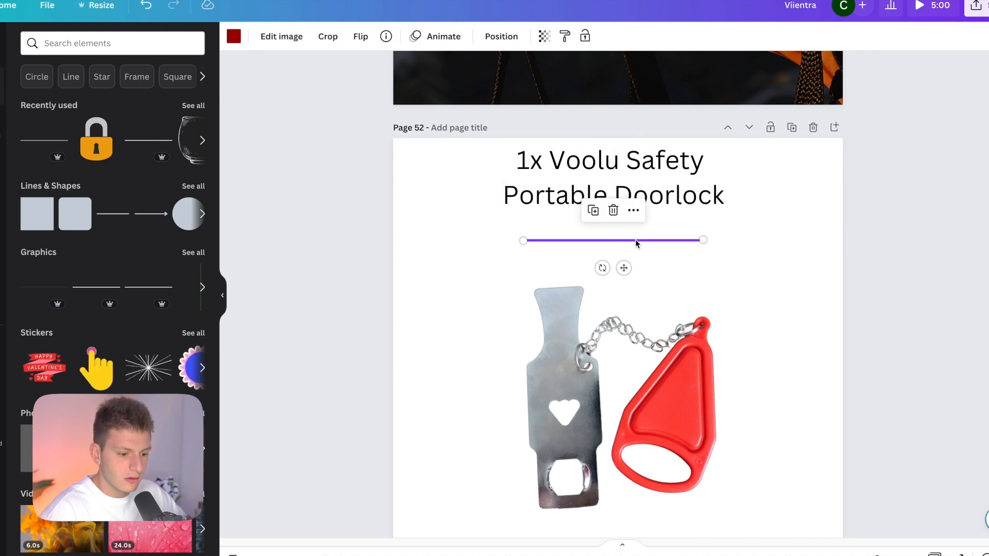
pyautogui.moveTo(633, 167); pyautogui.dragTo(633, 183)
pyautogui.click(918, 228)
# Step: Add the uploaded Voolu Safety logo to page 52 and place it in the page's lower-left corner
pyautogui.scroll(-2, 973, 274)
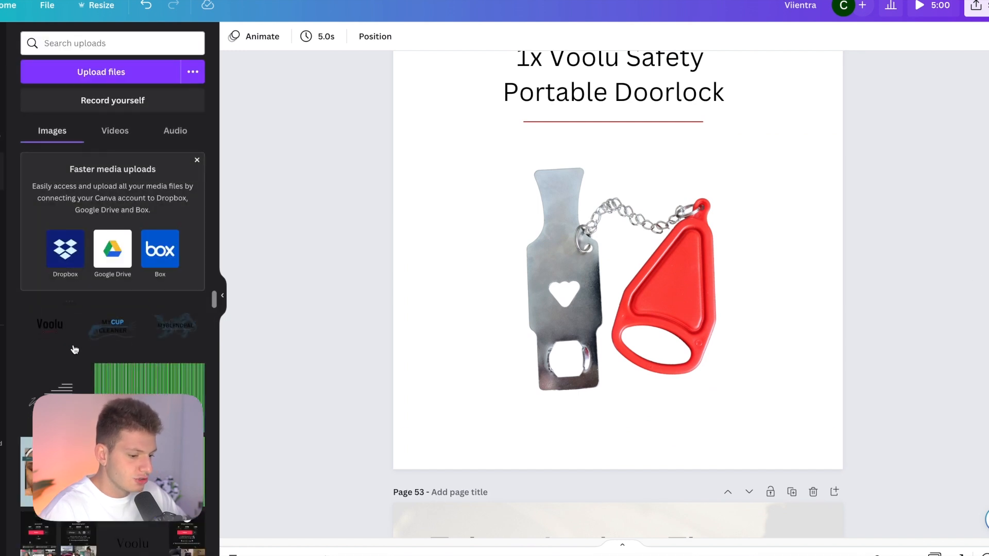
pyautogui.click(51, 327)
pyautogui.moveTo(636, 238); pyautogui.dragTo(449, 437)
pyautogui.click(255, 358)
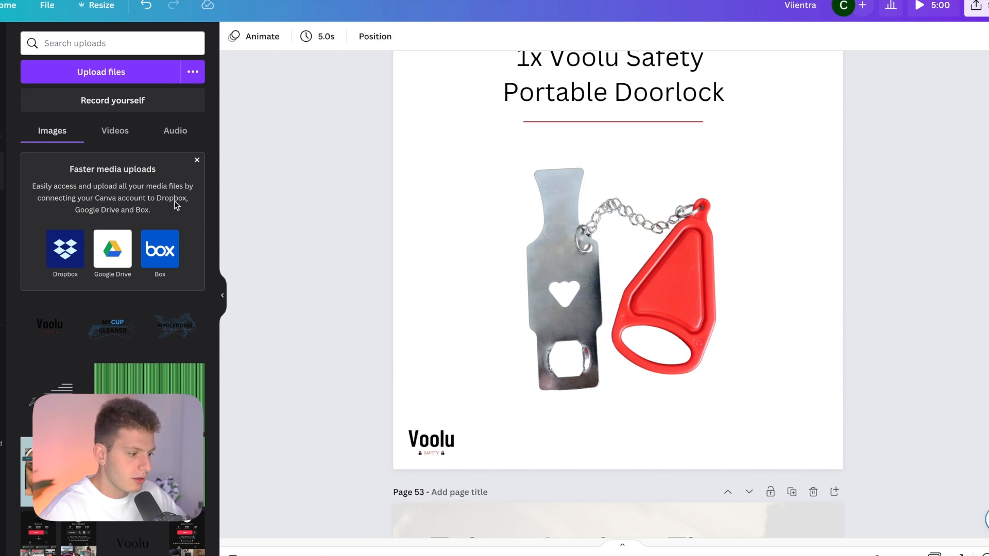
pyautogui.scroll(1, 305, 248)
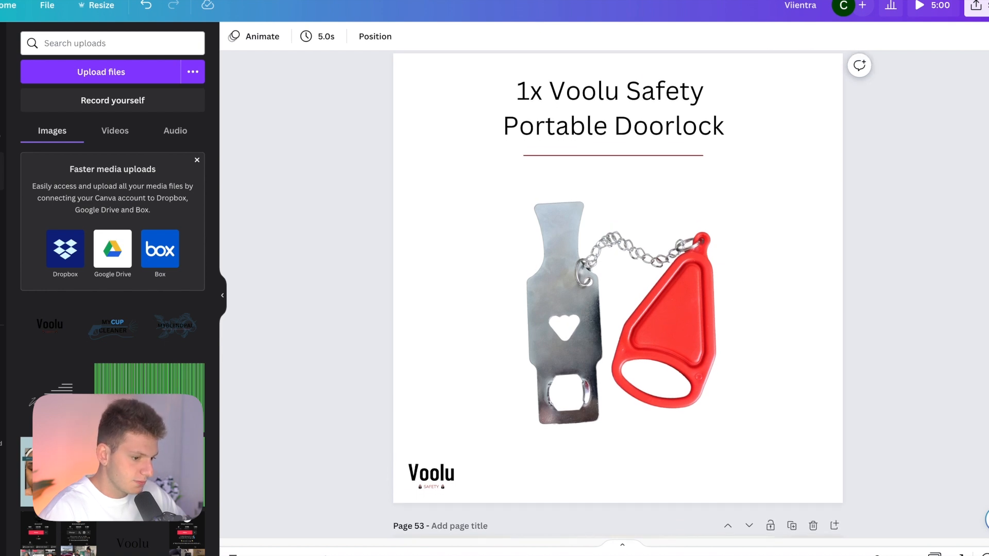
# Step: Review the "Yes, you are protected with Voolu Safety" graphic on page 51
pyautogui.click(1, 43)
pyautogui.click(463, 479)
pyautogui.scroll(10, 463, 479)
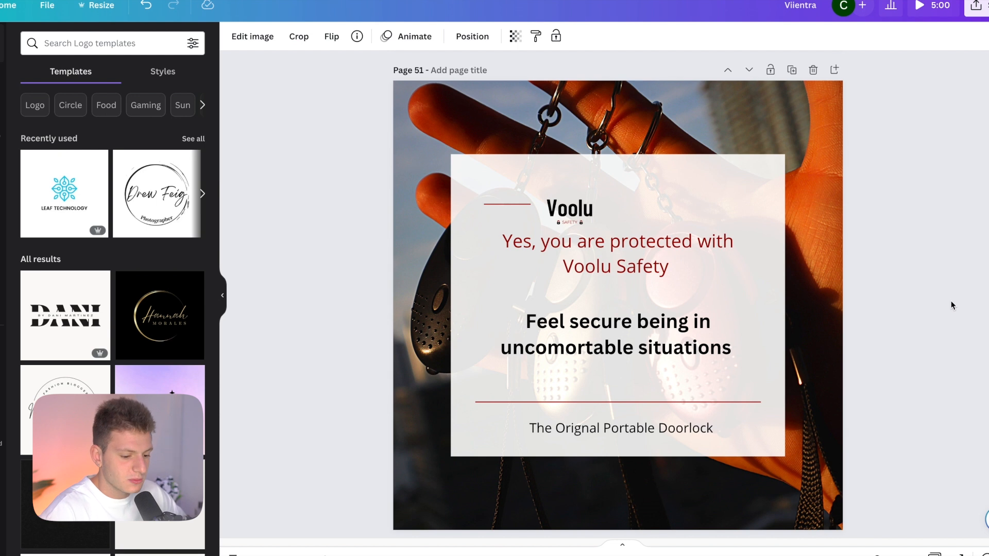
pyautogui.scroll(-1, 855, 341)
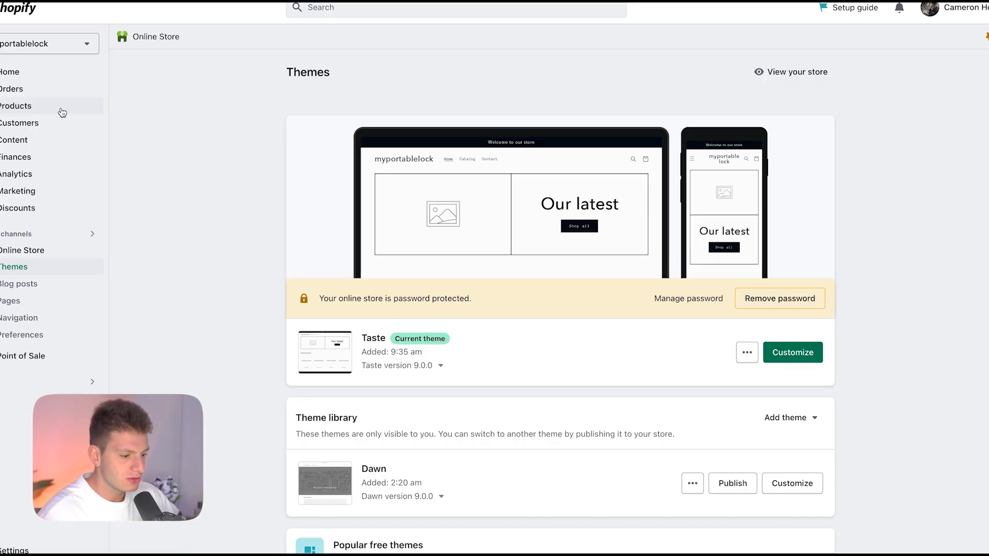
# Step: Switch to Shopify and go to Products, browsing to the Doorlock folder inside Viientra Safety for the product images to upload
pyautogui.click(29, 109)
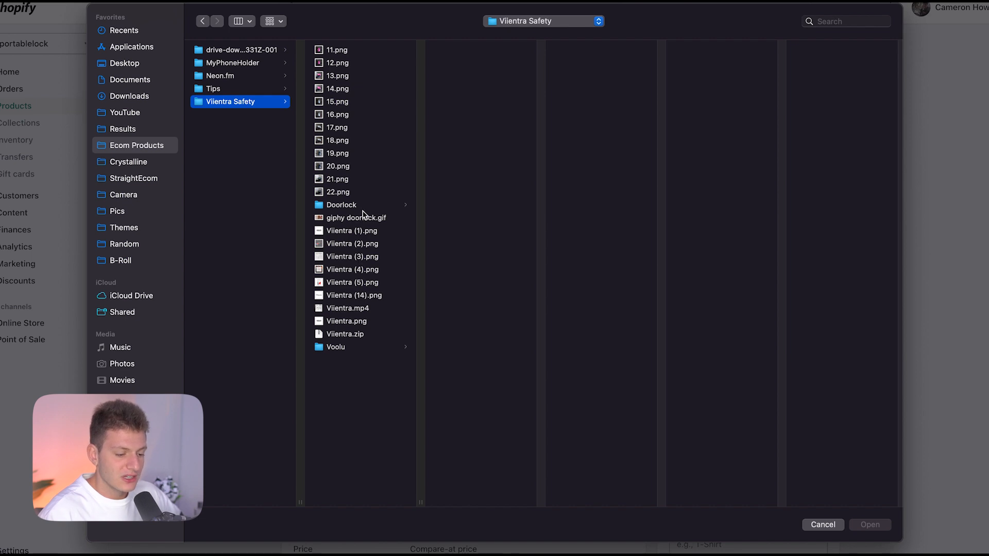
pyautogui.click(348, 206)
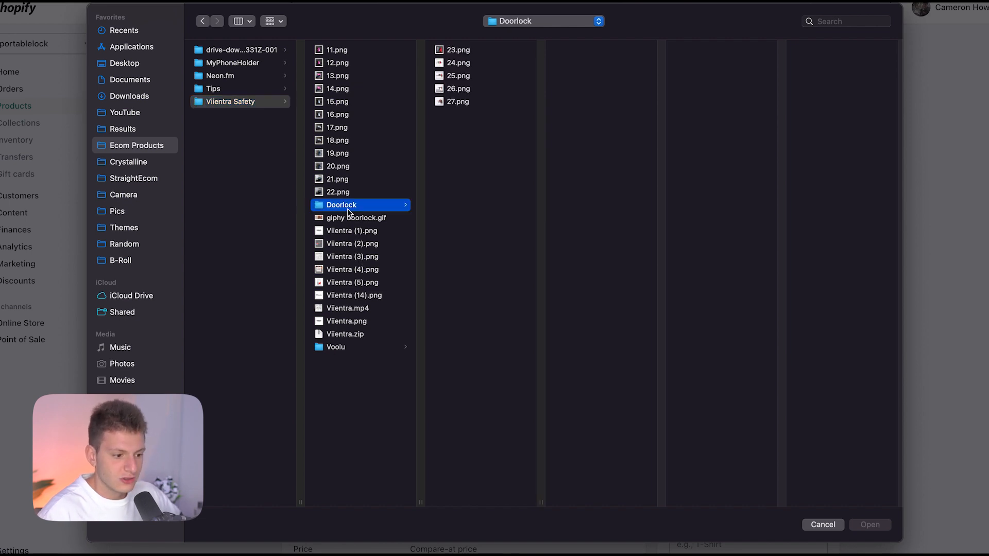
# Step: Upload the five images 23.png to 27.png from the Doorlock folder to the product media
pyautogui.click(504, 105)
pyautogui.click(480, 85)
pyautogui.press('Up')
pyautogui.press('Up')
pyautogui.press('Up')
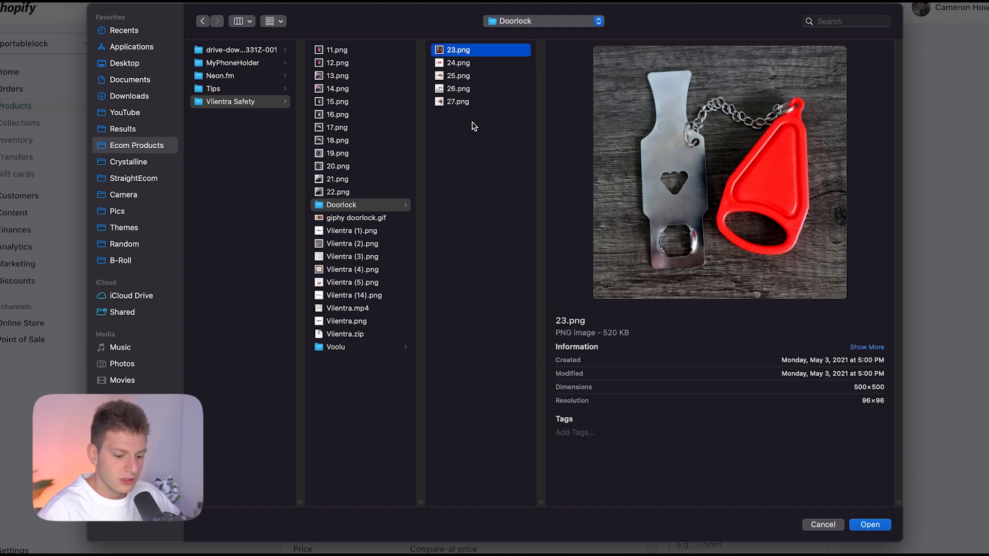
pyautogui.press('Left')
pyautogui.press('super+a')
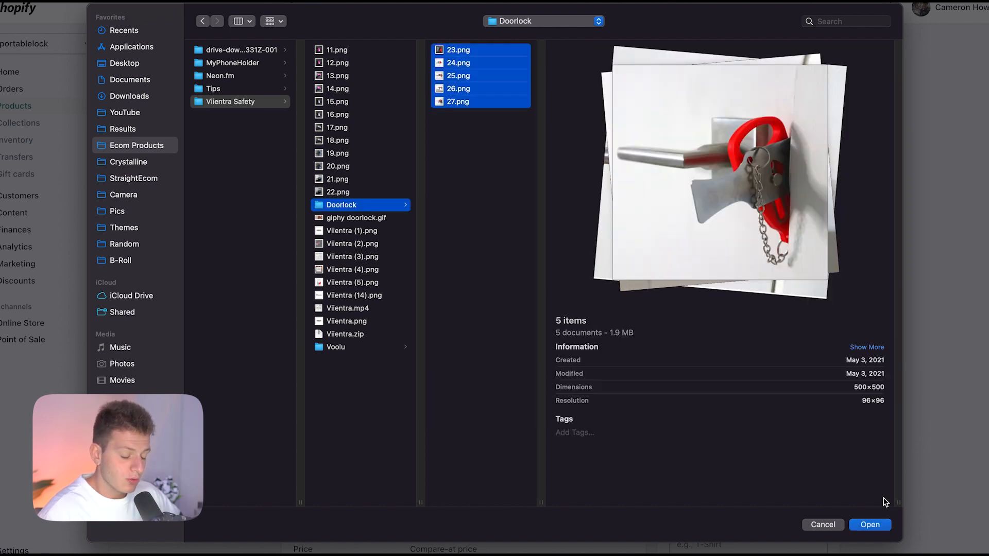
pyautogui.click(869, 526)
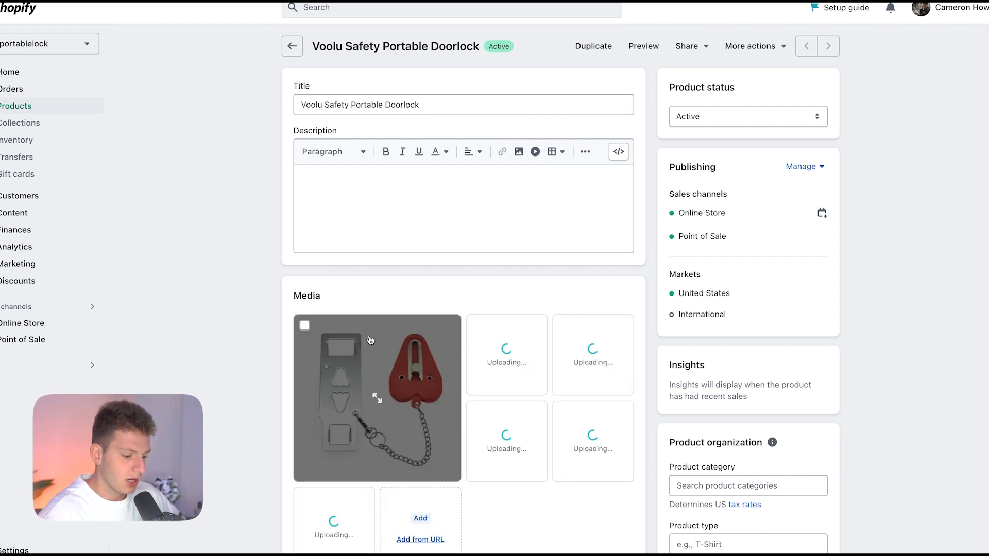
# Step: Delete the original first image, the lock on a white background, from the product media
pyautogui.scroll(-1, 350, 336)
pyautogui.click(304, 306)
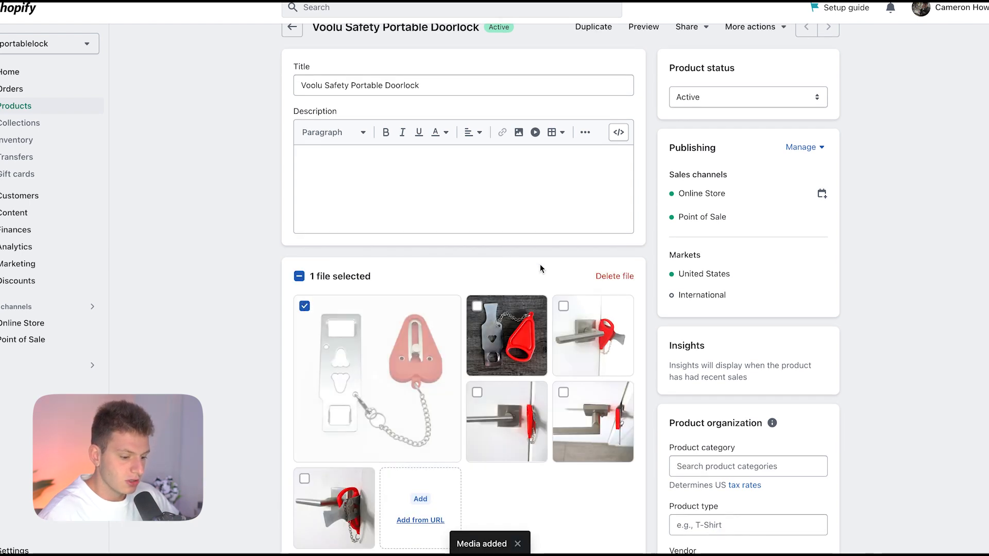
pyautogui.click(607, 277)
pyautogui.click(639, 317)
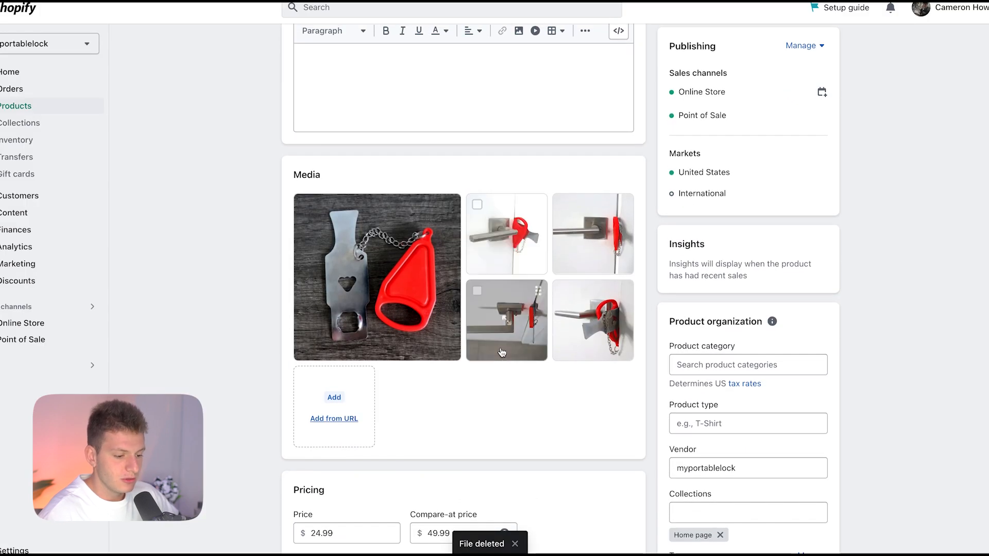
pyautogui.scroll(-1, 502, 352)
pyautogui.scroll(-1, 501, 352)
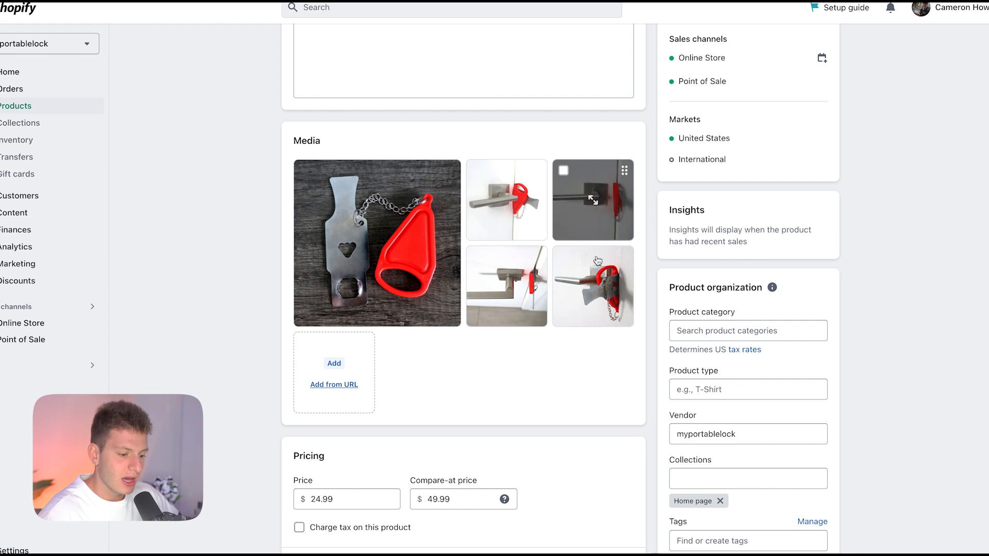
pyautogui.scroll(1, 497, 328)
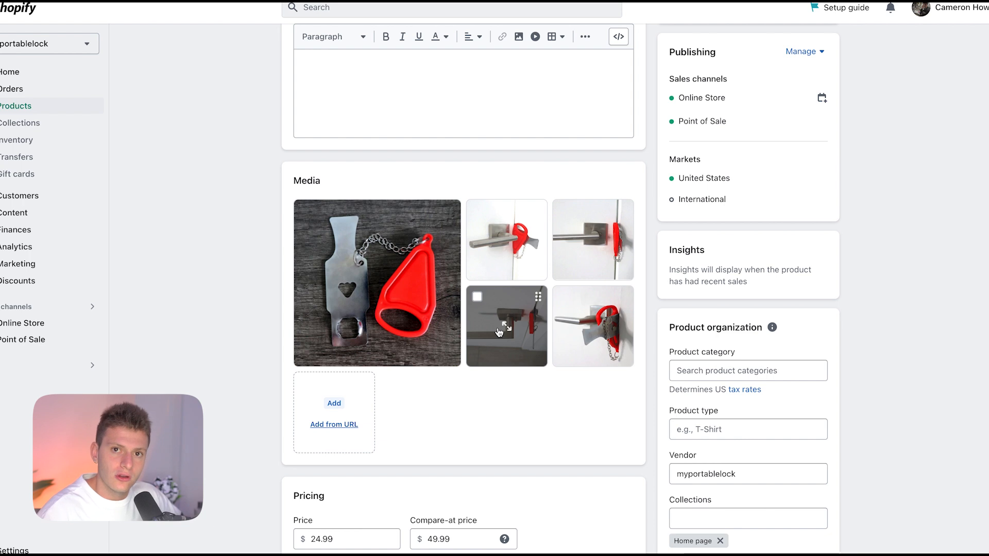
pyautogui.scroll(2, 391, 229)
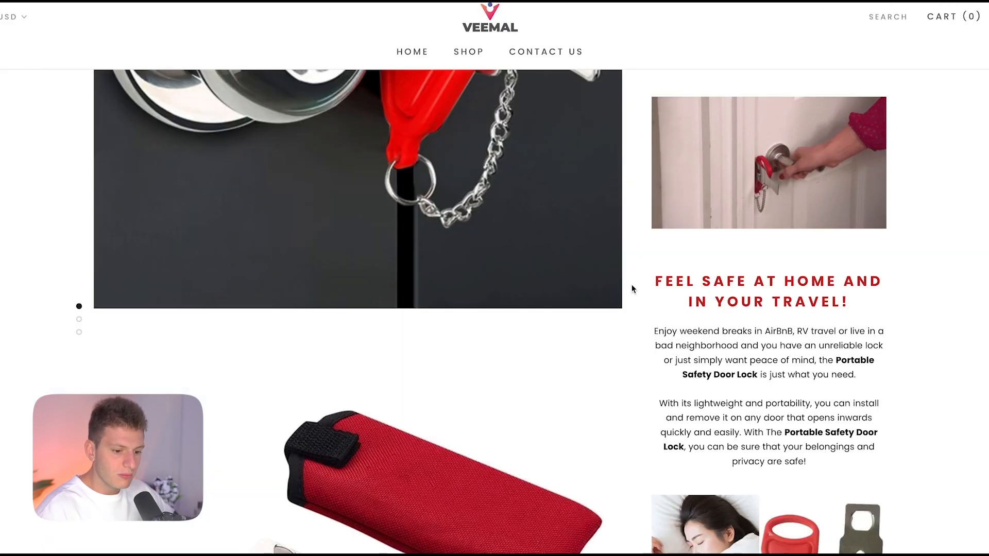
# Step: Copy the "FEEL SAFE AT HOME AND IN YOUR TRAVEL!" heading and its two paragraphs from the Veemal product page into the Shopify product description
pyautogui.scroll(-2, 655, 273)
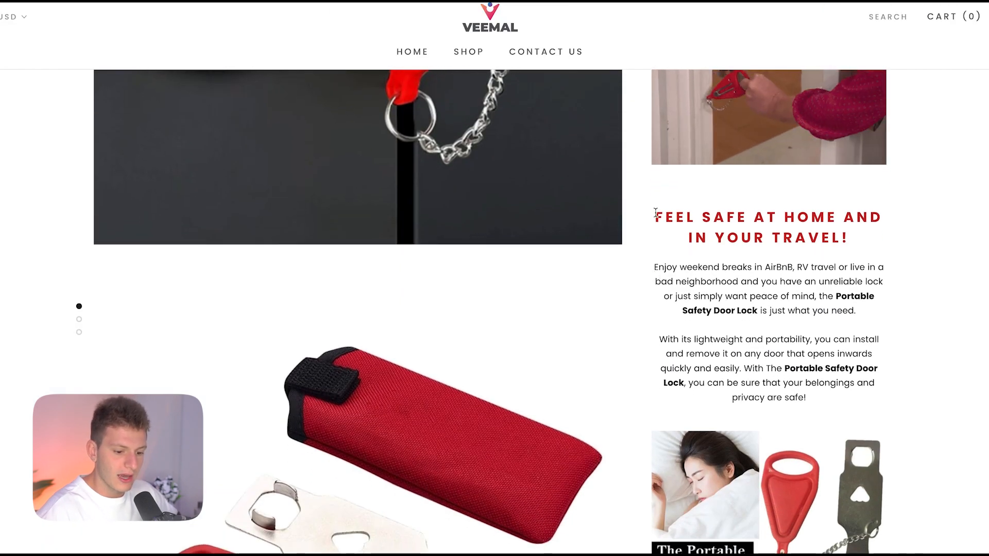
pyautogui.moveTo(654, 215); pyautogui.dragTo(834, 402)
pyautogui.press('super+c')
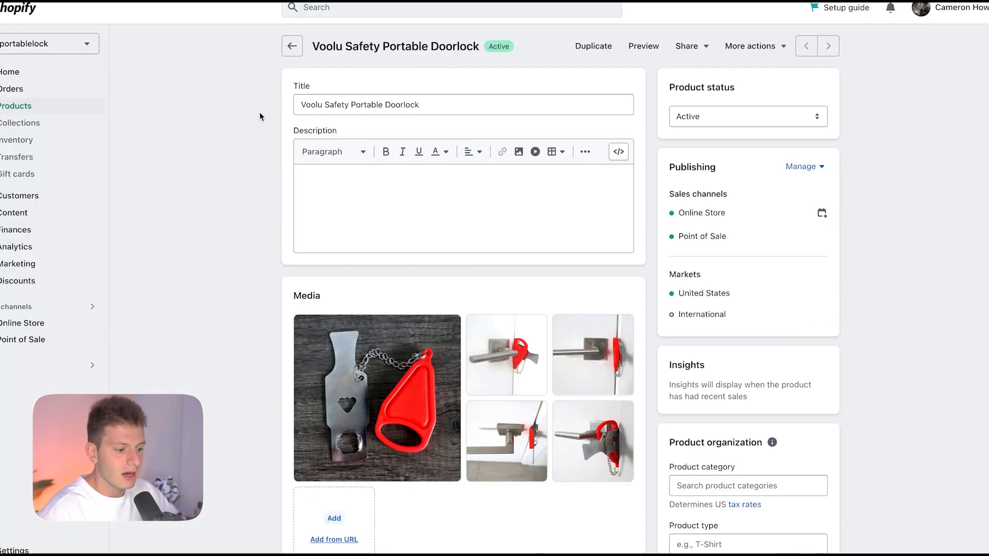
pyautogui.click(331, 186)
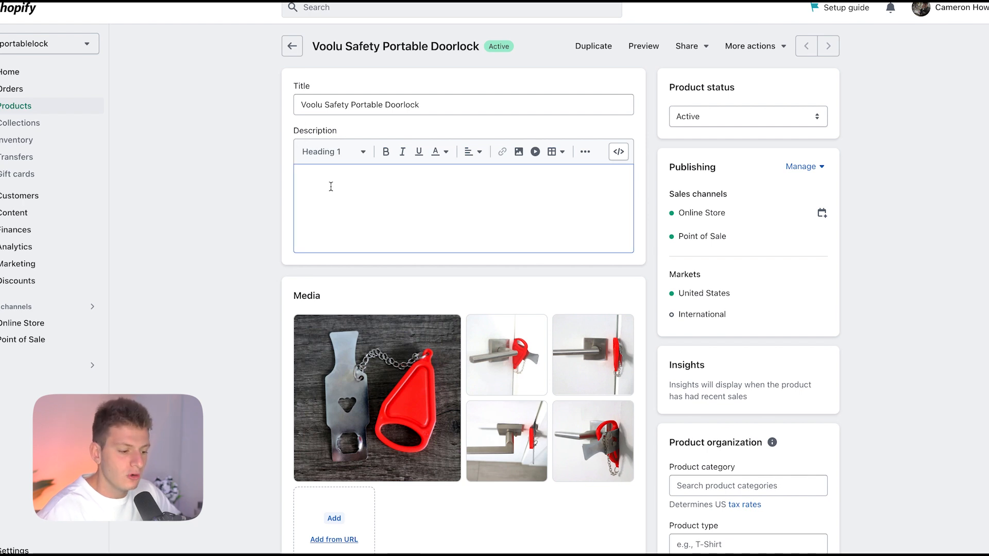
pyautogui.press('Return')
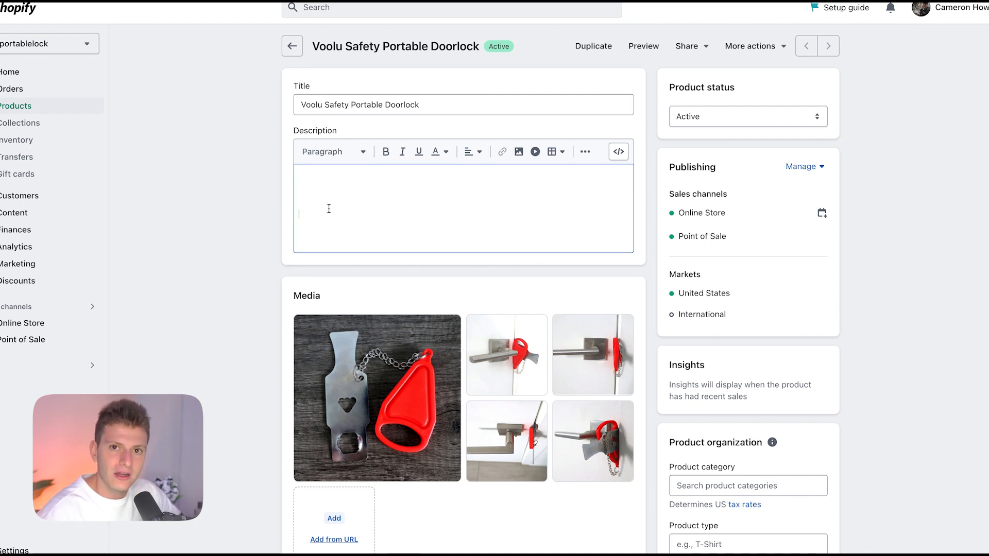
pyautogui.press('super+v')
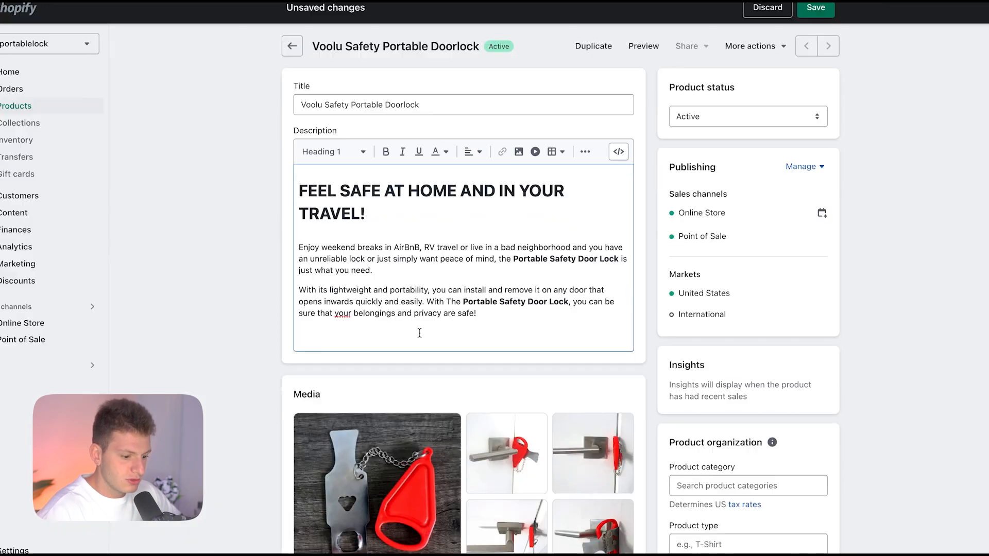
# Step: Centre all of the pasted description text and format its "FEEL SAFE AT HOME AND IN YOUR TRAVEL!" line as Heading 2
pyautogui.moveTo(420, 333); pyautogui.dragTo(296, 191)
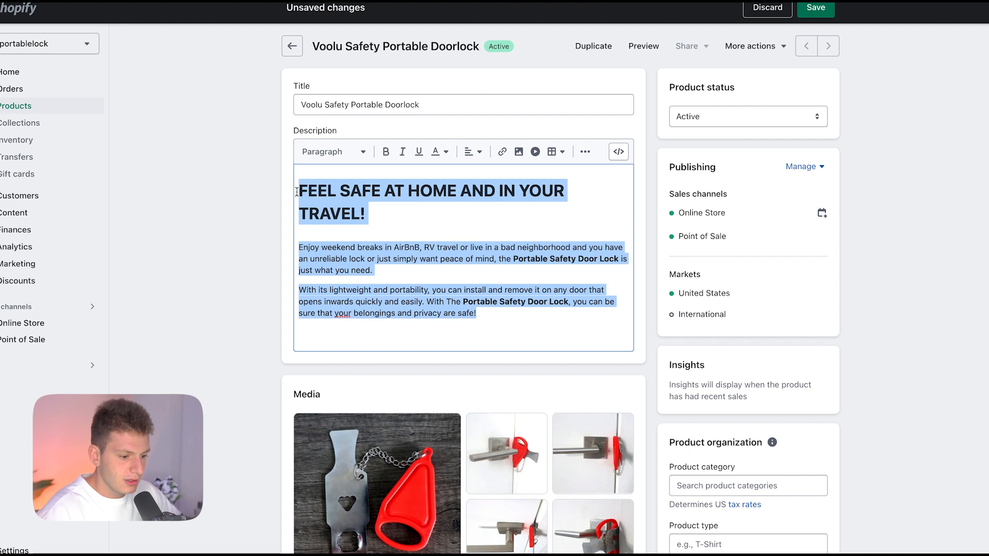
pyautogui.click(472, 152)
pyautogui.click(478, 193)
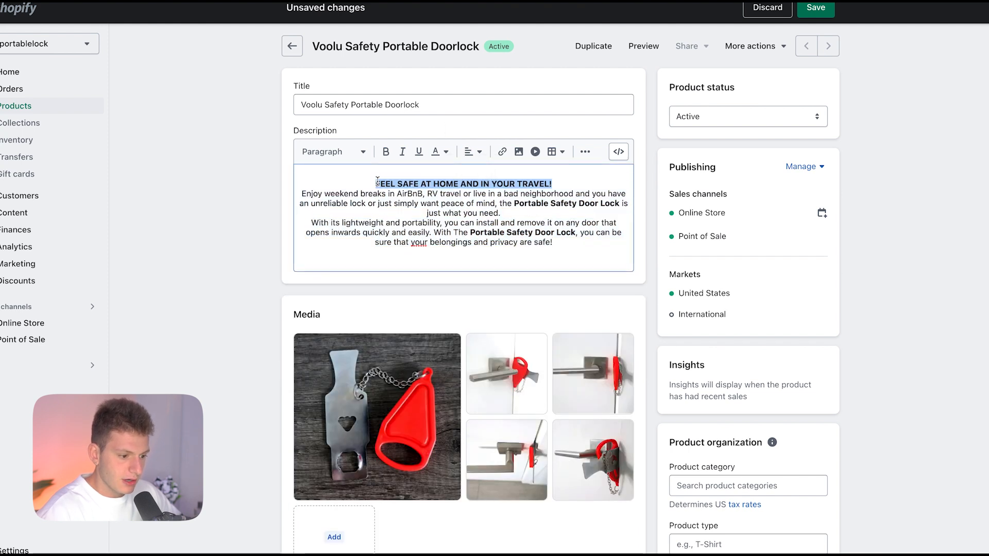
pyautogui.click(348, 155)
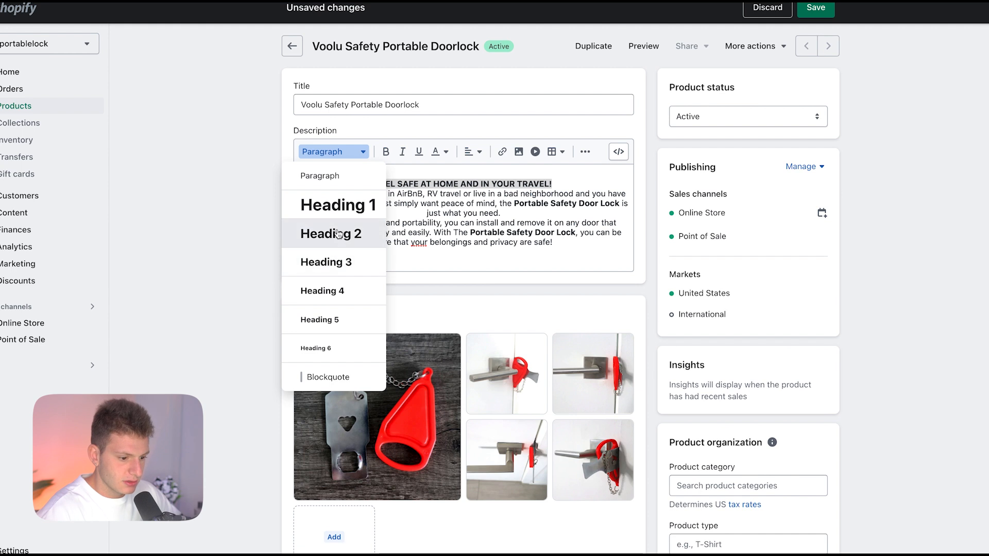
pyautogui.click(332, 232)
# Step: Insert "Are you tired of worrying about the dangers that exist in this world today?" at the start of the first description paragraph
pyautogui.click(554, 206)
pyautogui.scroll(-1, 416, 172)
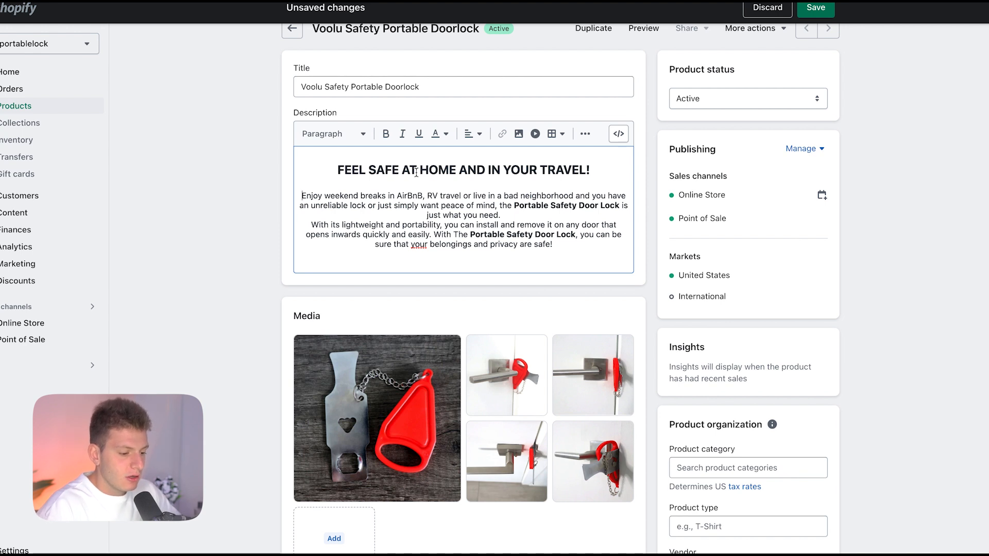
pyautogui.write('Are yo')
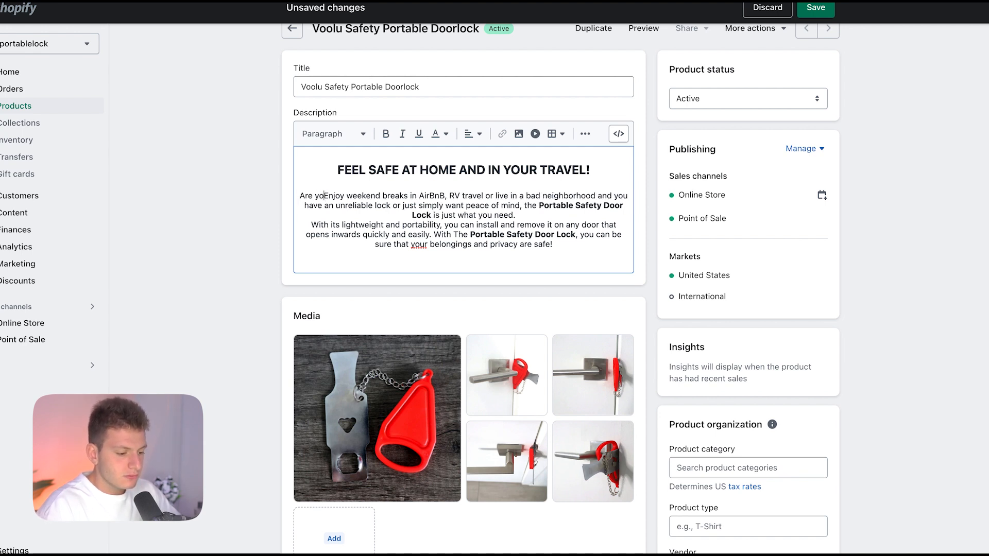
pyautogui.write('u tired ')
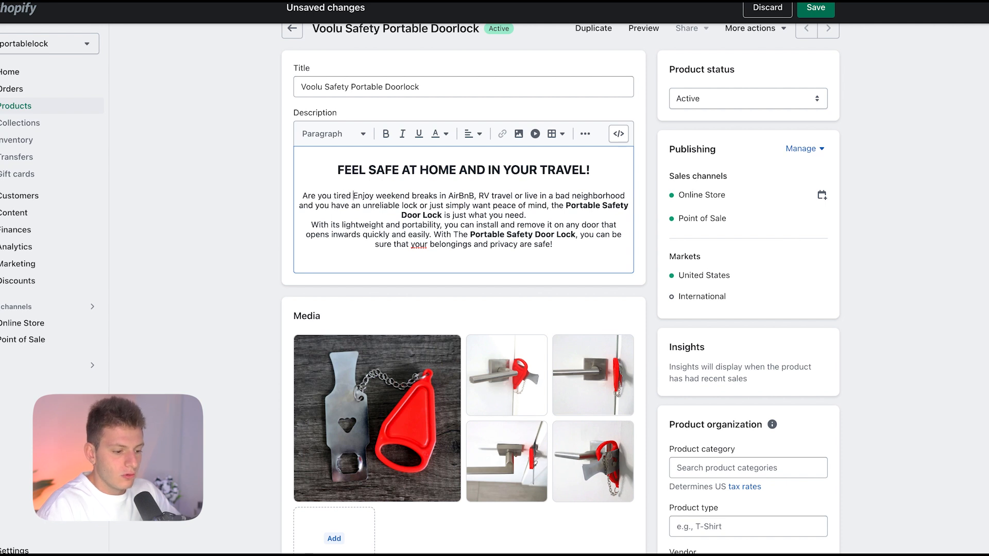
pyautogui.write('of worrying abut')
pyautogui.press('BackSpace')
pyautogui.press('BackSpace')
pyautogui.write('out the dang')
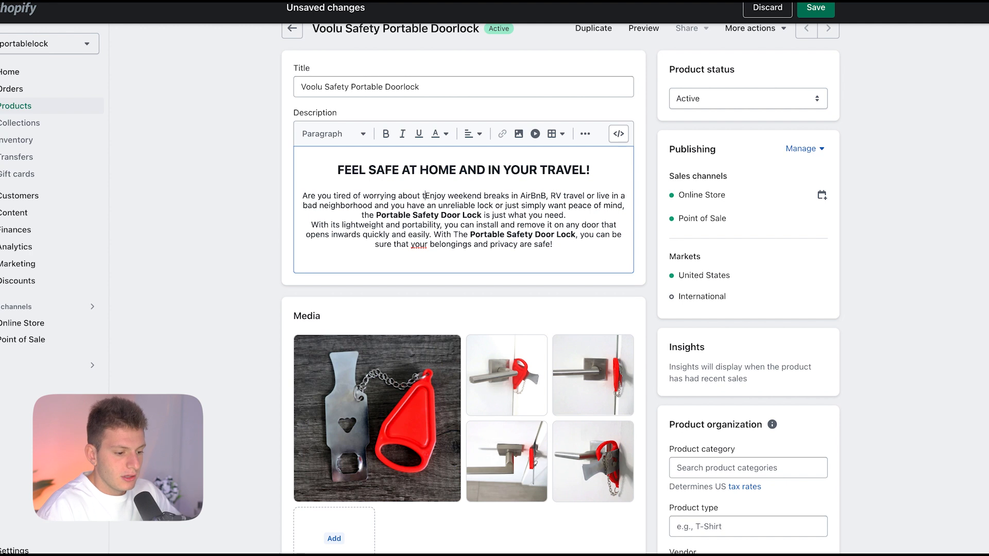
pyautogui.write('ers that exis')
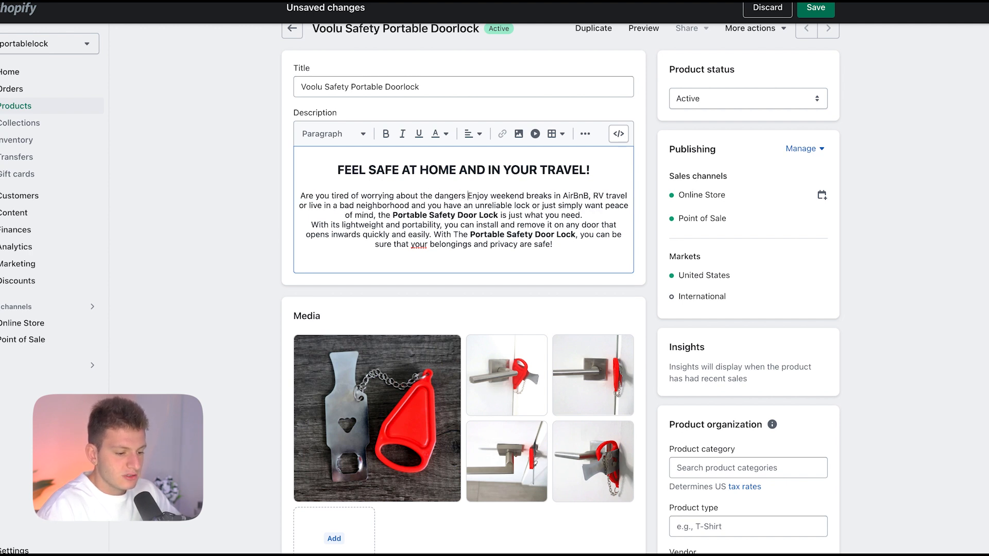
pyautogui.write('t in this world ')
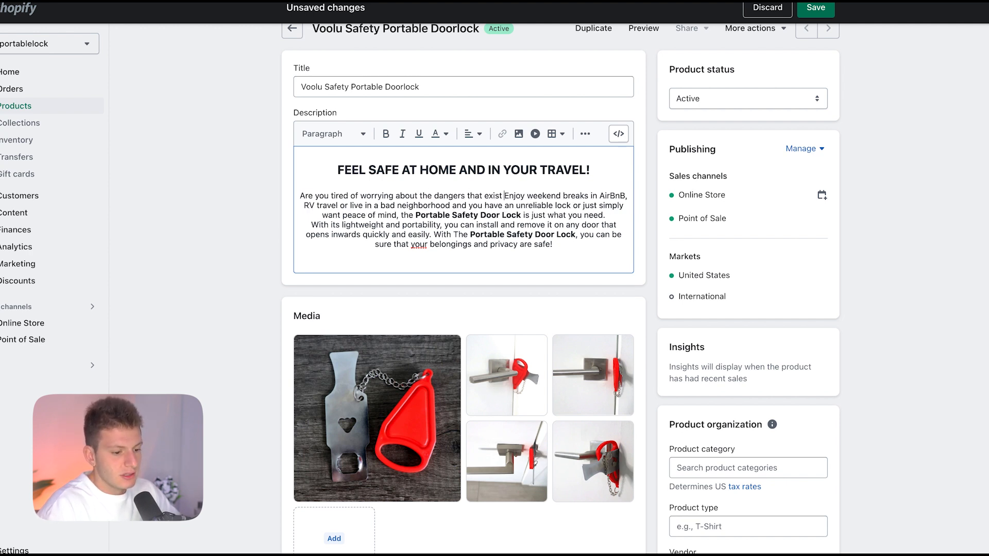
pyautogui.write('today')
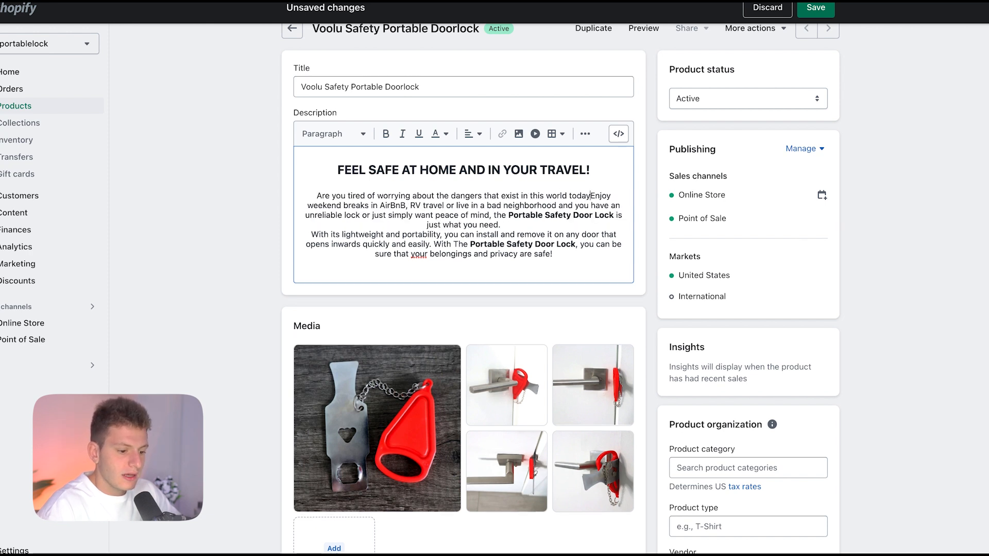
pyautogui.write('?')
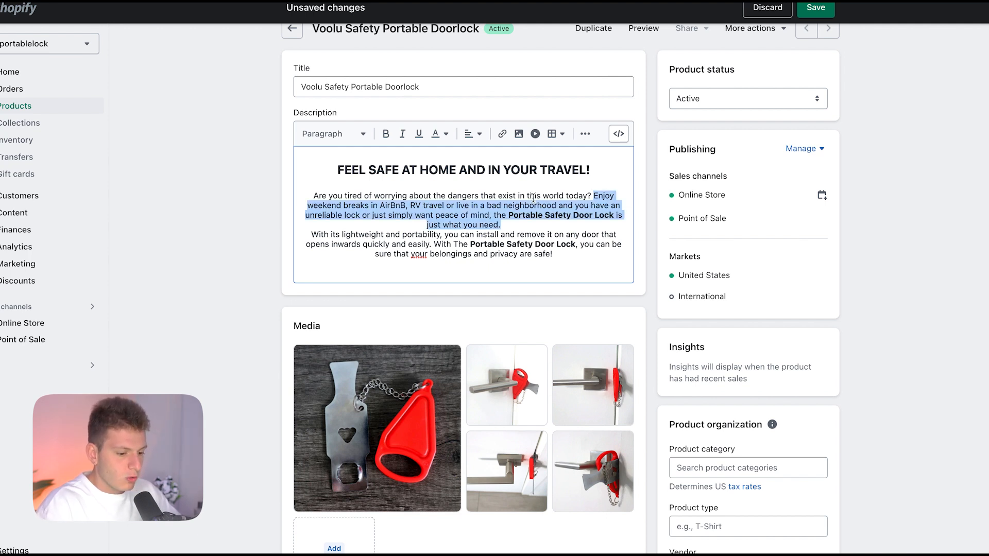
# Step: Replace the "Enjoy weekend breaks" sentence with "Us too, which is why we have made our Voolu Safety Portable Doorlock."
pyautogui.write('too, which')
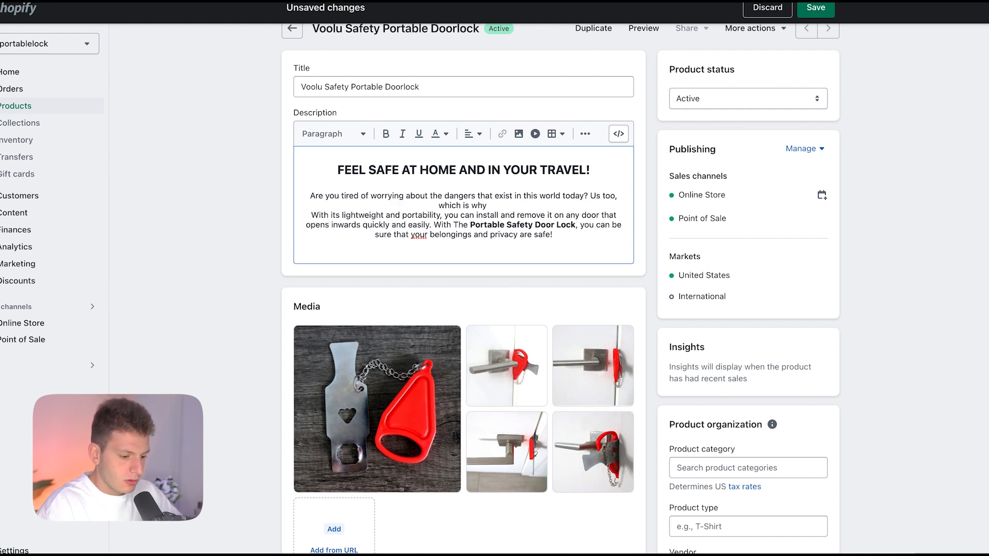
pyautogui.write(' is why')
pyautogui.press('BackSpace')
pyautogui.press('BackSpace')
pyautogui.press('BackSpace')
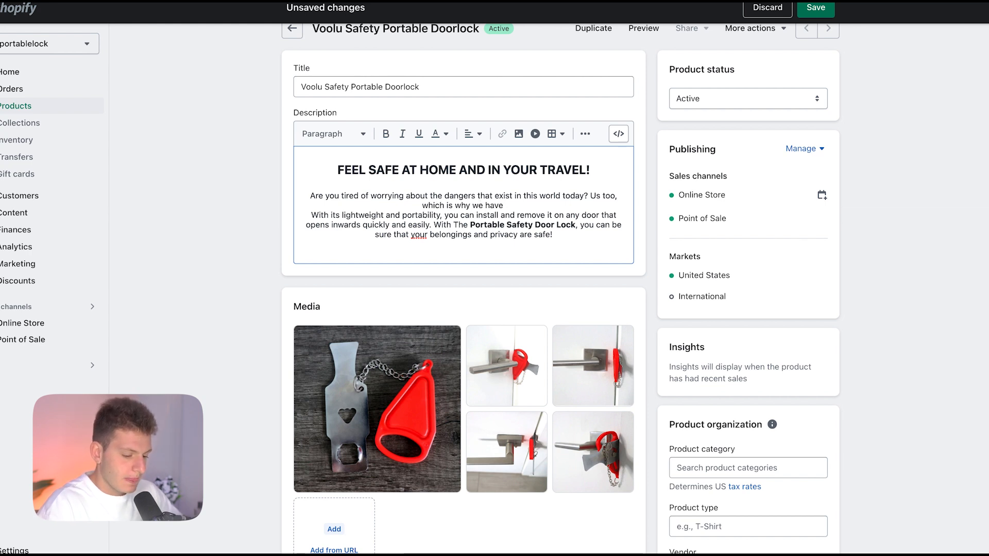
pyautogui.write('our ')
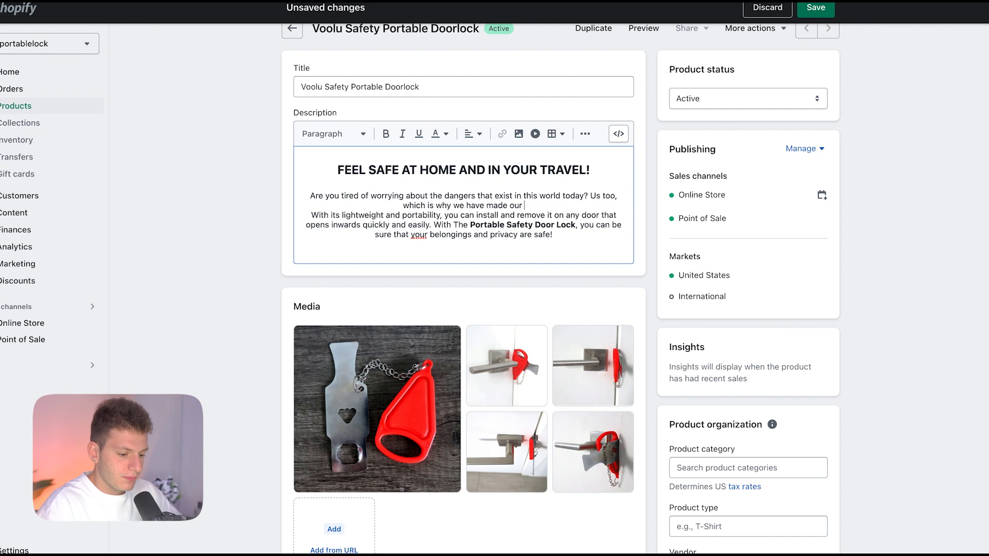
pyautogui.write('Voolu Safety Portable ')
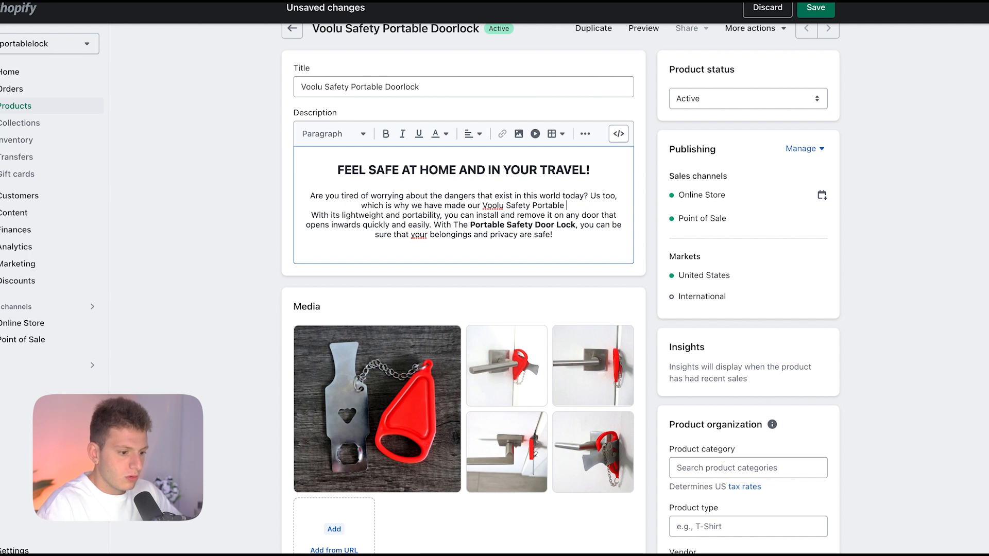
pyautogui.write('Doorlock.')
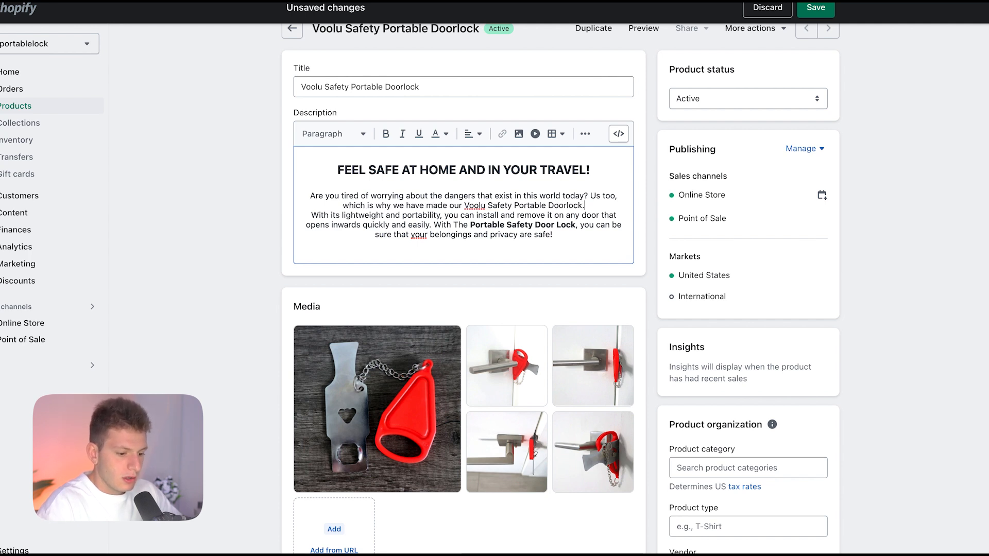
# Step: Continue the first description paragraph with "No matter if you are going to an airbnb, traveling, or you living alone, you can"
pyautogui.write(' No matter if y')
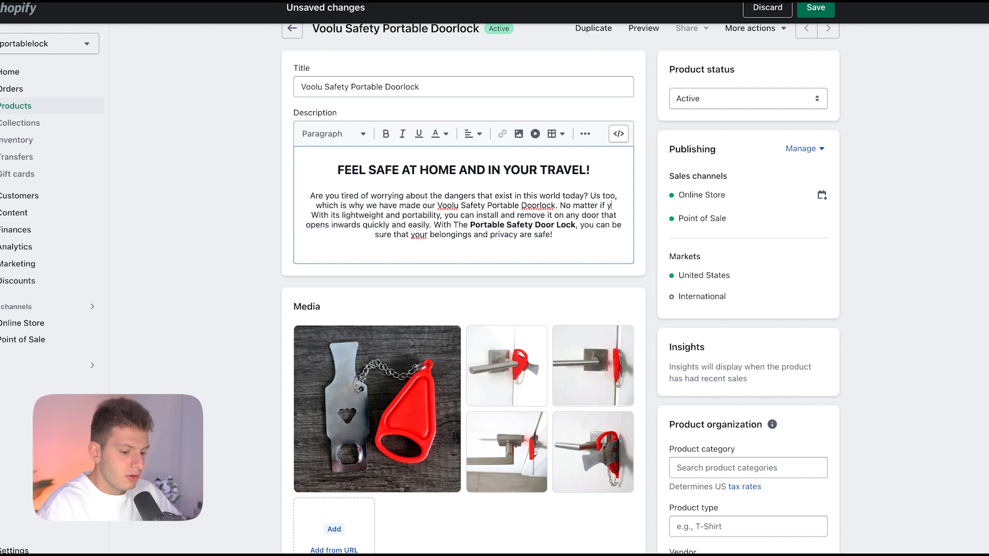
pyautogui.write('ou are going to an air')
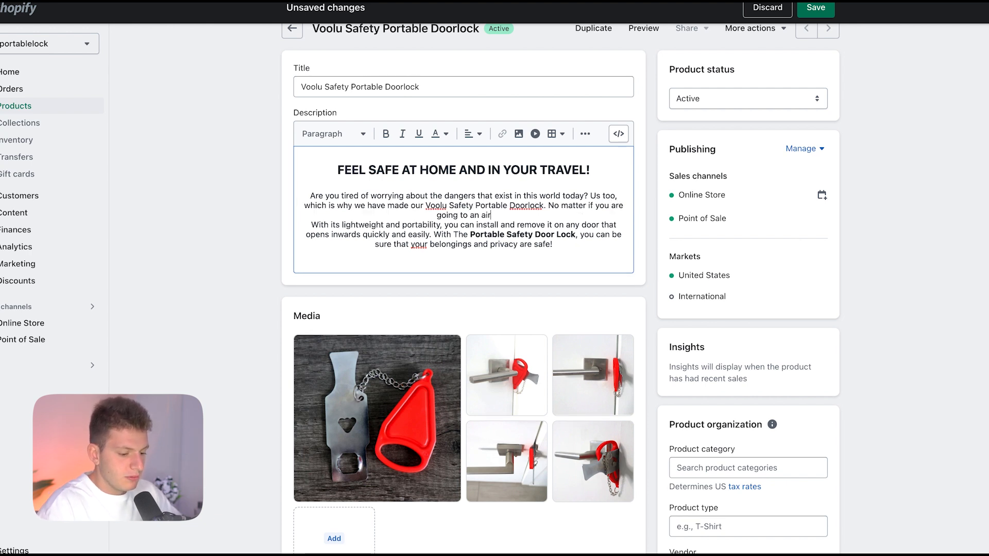
pyautogui.write('bnb, traveling, or you living alone, you can alwa')
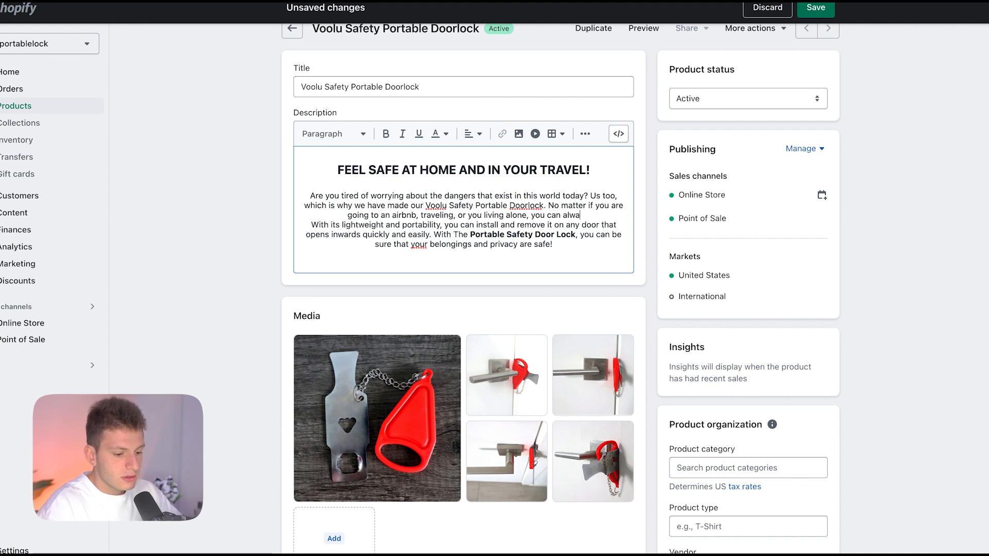
pyautogui.write('feel safe')
pyautogui.press('BackSpace')
pyautogui.press('BackSpace')
pyautogui.press('BackSpace')
pyautogui.press('BackSpace')
pyautogui.press('BackSpace')
pyautogui.press('BackSpace')
pyautogui.press('BackSpace')
pyautogui.press('BackSpace')
pyautogui.press('BackSpace')
pyautogui.press('BackSpace')
pyautogui.press('BackSpace')
pyautogui.press('BackSpace')
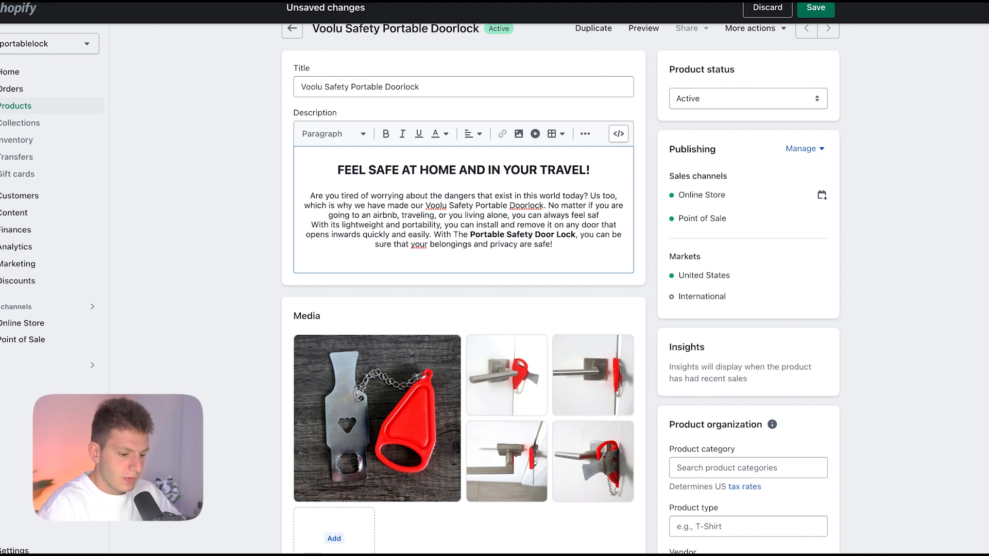
pyautogui.press('BackSpace')
pyautogui.press('BackSpace')
pyautogui.press('BackSpace')
pyautogui.press('BackSpace')
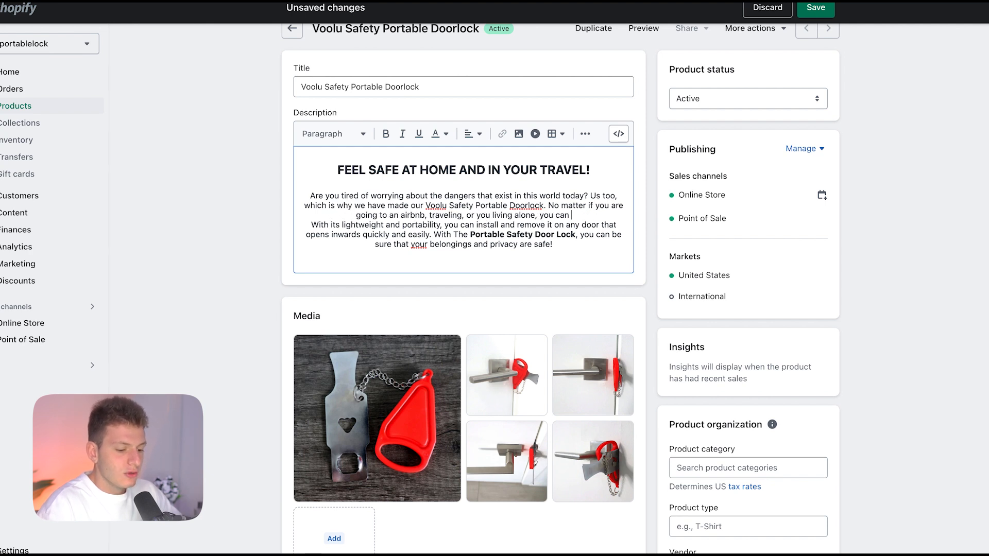
# Step: Finish the first paragraph's last sentence with "never be too safe." and add a blank line before the second paragraph
pyautogui.write('never b')
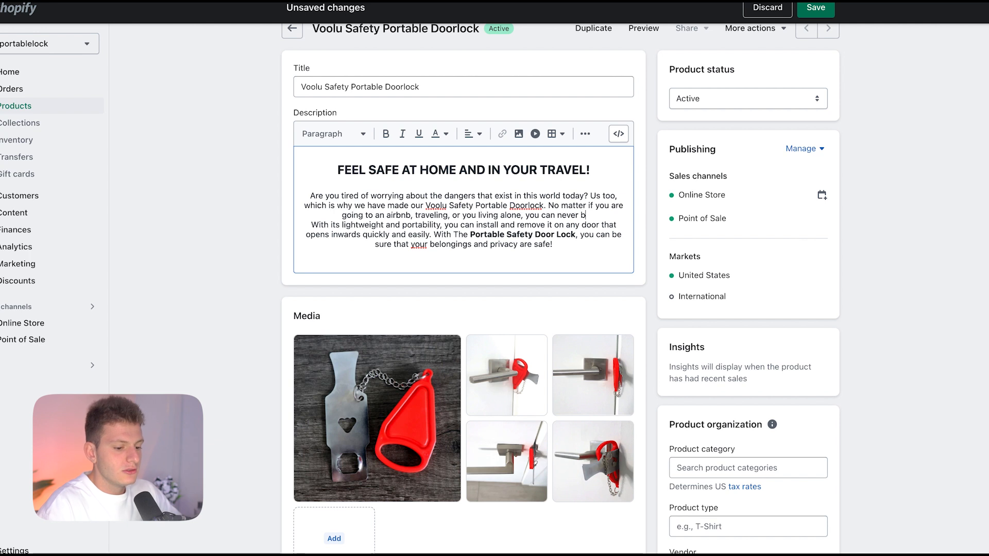
pyautogui.write('e too safe.')
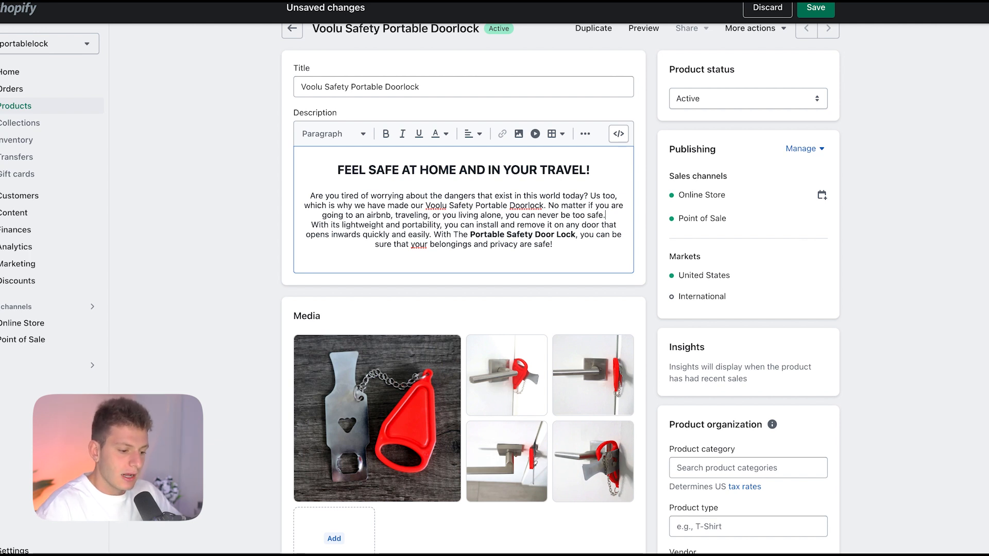
pyautogui.press('Return')
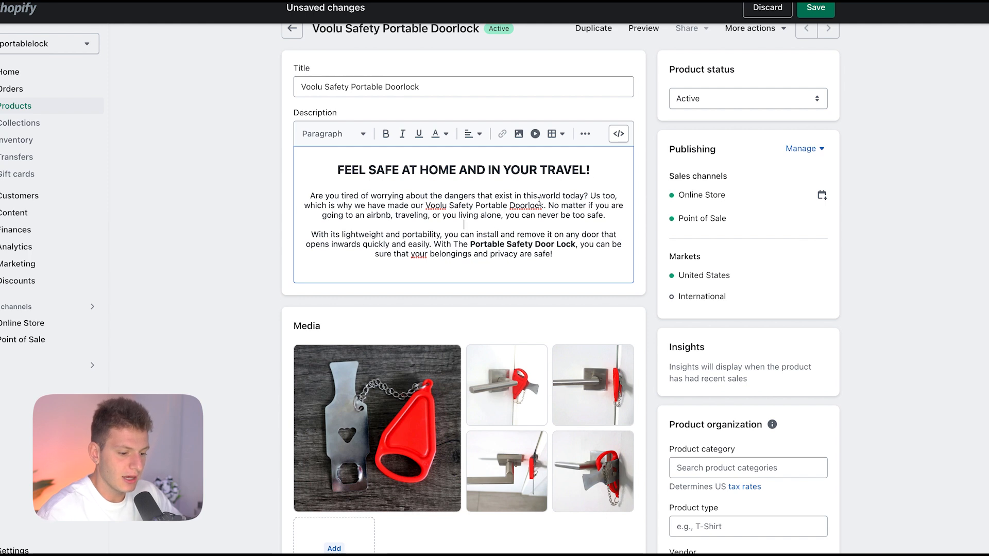
# Step: Insert "Voolu" before "Portable Safety Door Lock" in the second paragraph and make the product name bold in both paragraphs
pyautogui.scroll(-1, 539, 201)
pyautogui.write('Voolu')
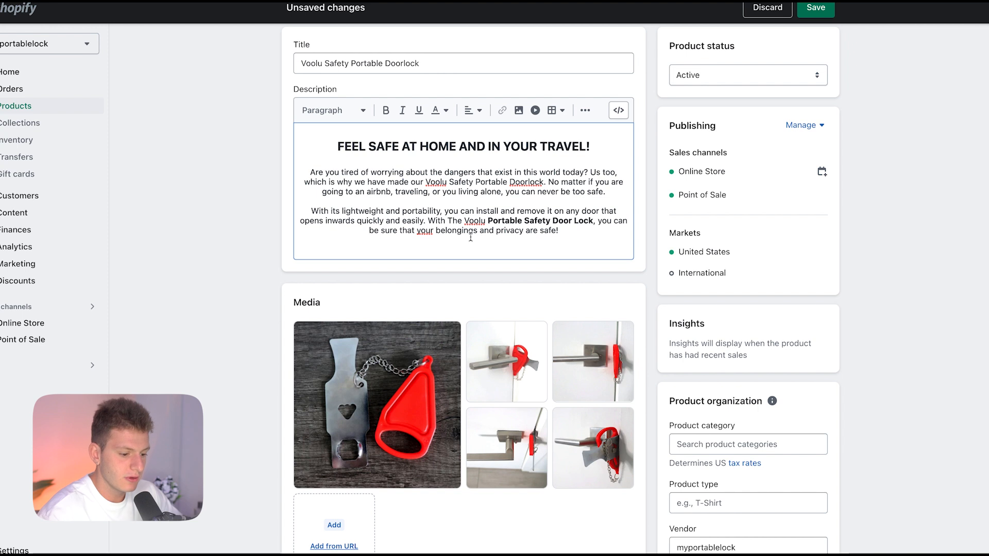
pyautogui.moveTo(465, 222); pyautogui.dragTo(486, 223)
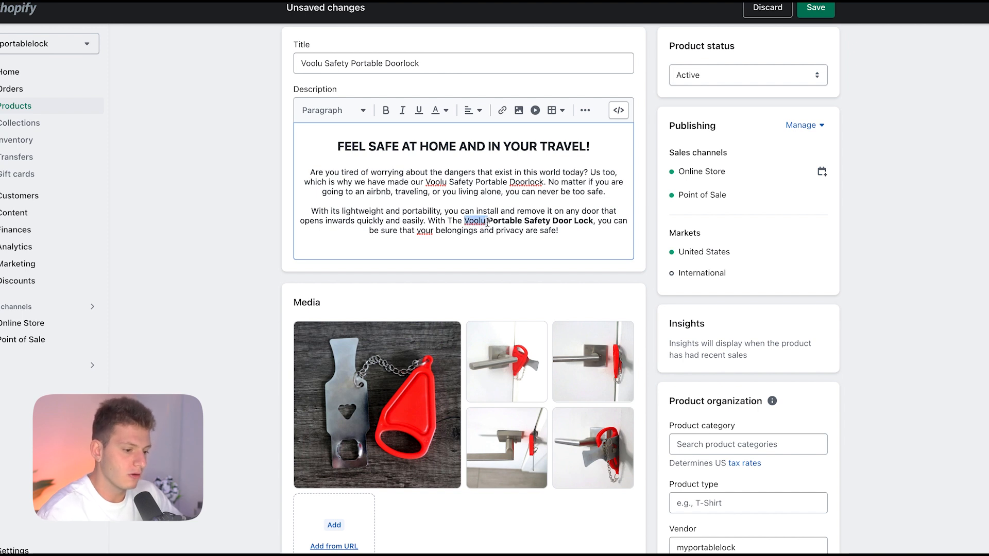
pyautogui.click(386, 110)
# Step: Make "tired" bold and underline "dangers" in the first description paragraph
pyautogui.doubleClick(350, 172)
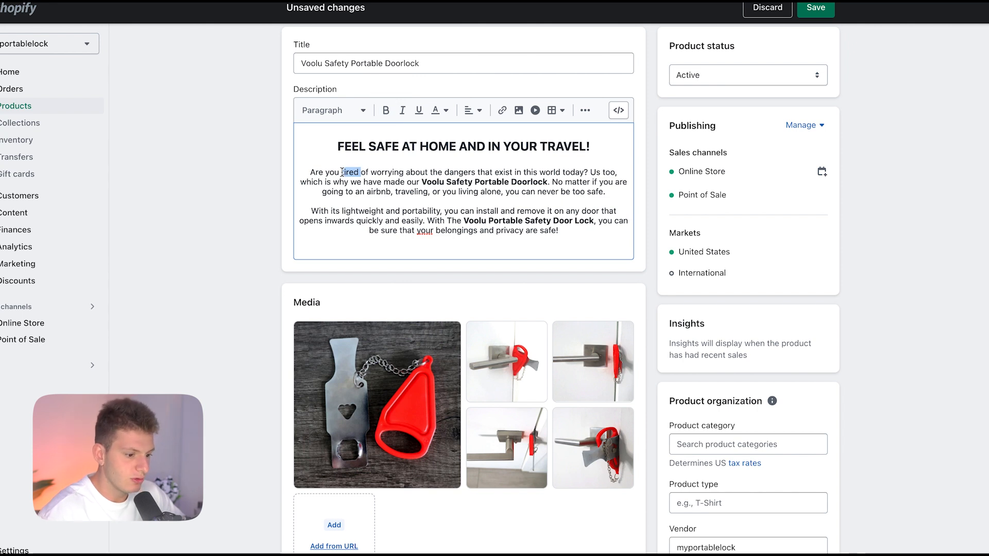
pyautogui.hotkey('ctrl', 'b')
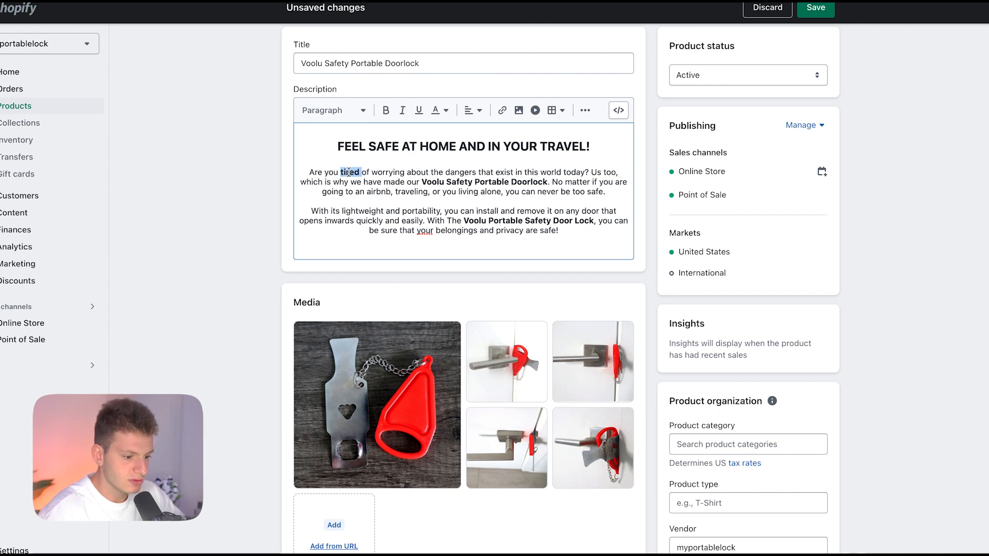
pyautogui.moveTo(445, 172); pyautogui.dragTo(475, 172)
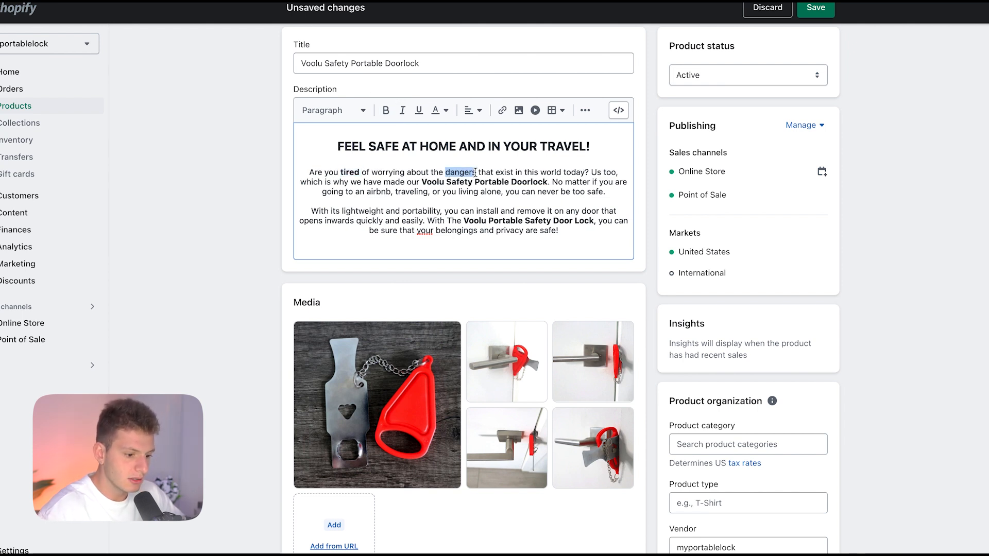
# Step: Italicise "lightweight" and make "any" bold in the second description paragraph
pyautogui.scroll(-1, 444, 230)
pyautogui.moveTo(342, 202); pyautogui.dragTo(386, 202)
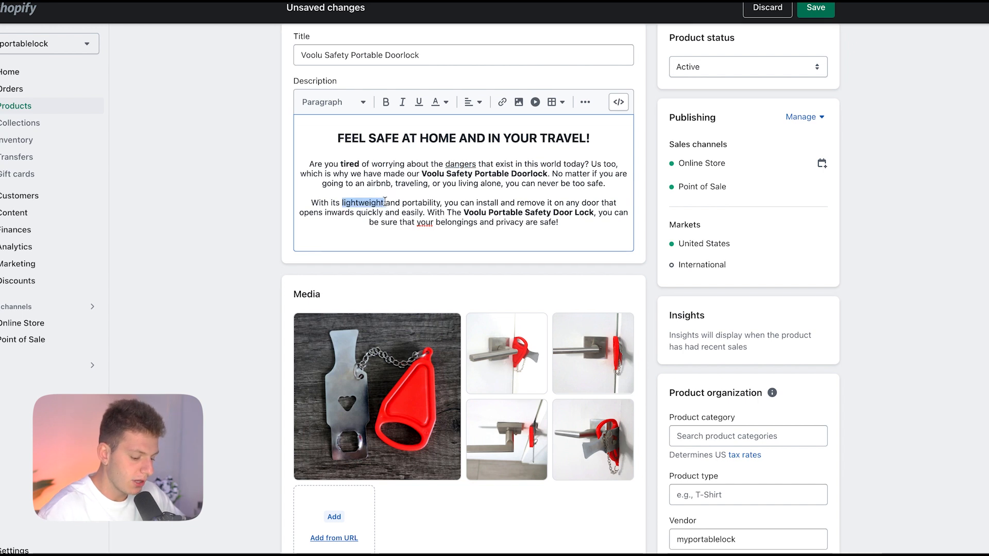
pyautogui.hotkey('ctrl', 'i')
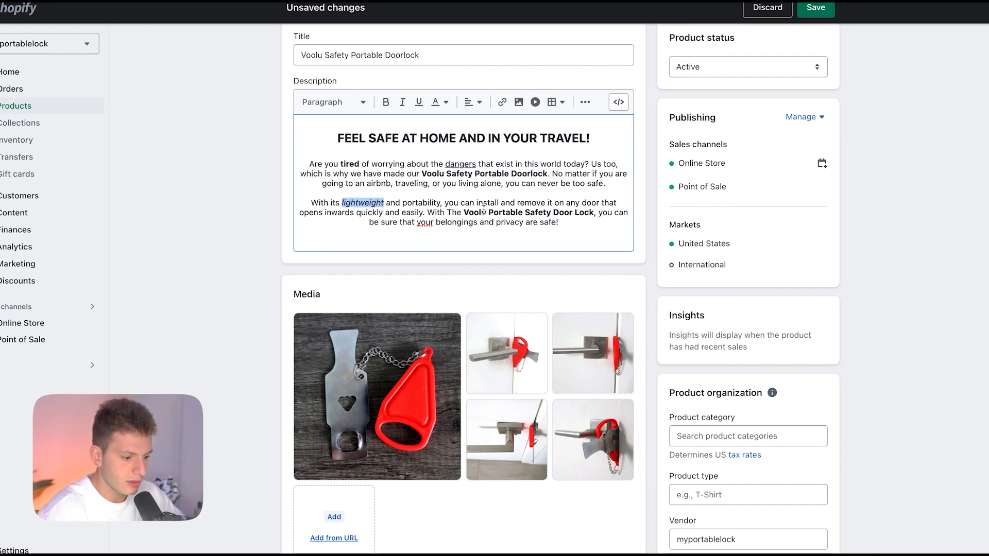
pyautogui.scroll(-1, 480, 197)
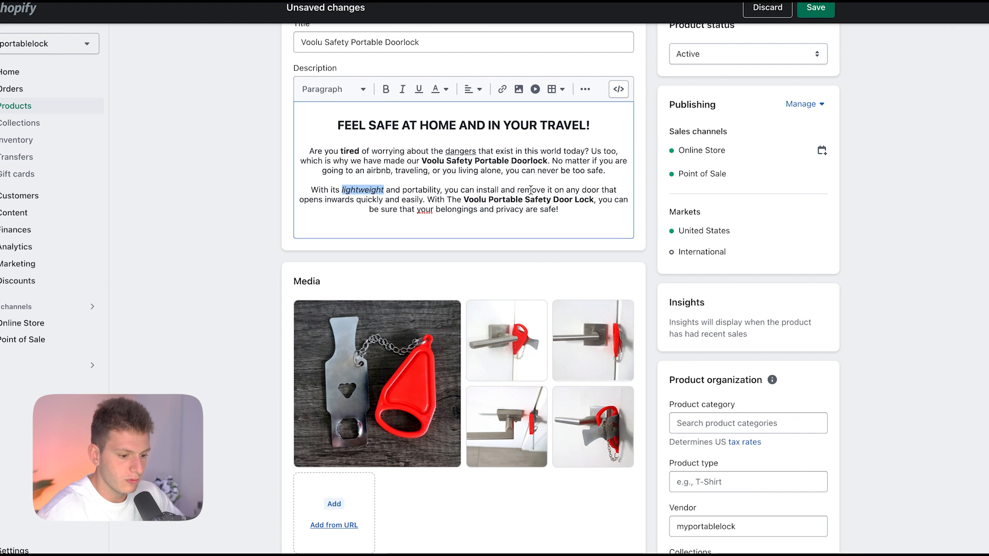
pyautogui.moveTo(566, 191); pyautogui.dragTo(581, 191)
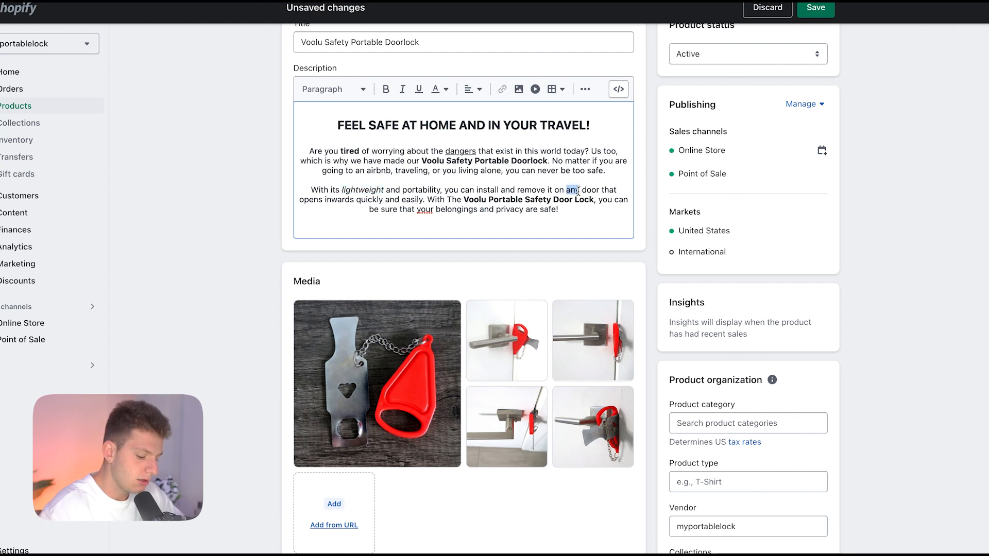
pyautogui.hotkey('ctrl', 'b')
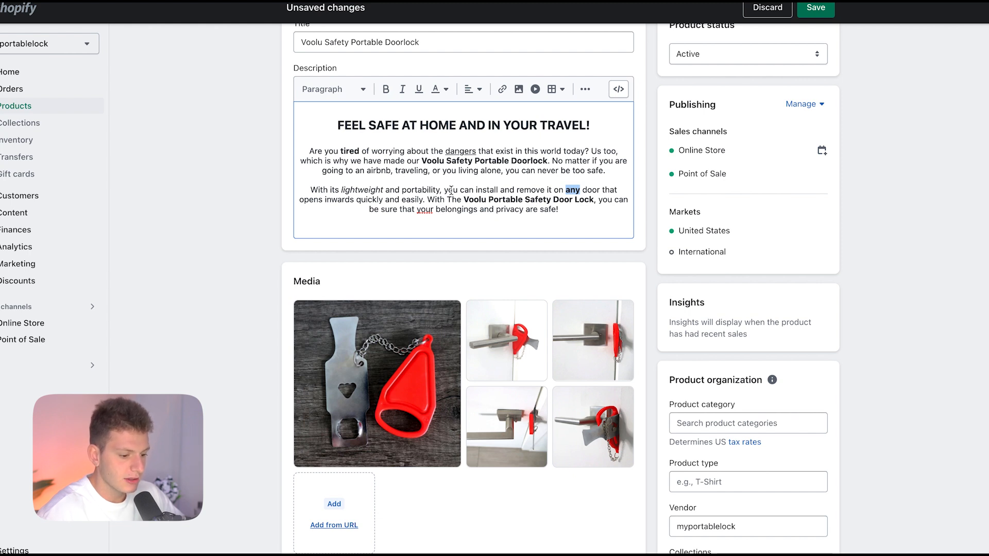
# Step: Upload giphy doorlock.gif from the Viientra Safety folder and insert it centred below the second description paragraph
pyautogui.scroll(-1, 451, 191)
pyautogui.click(452, 222)
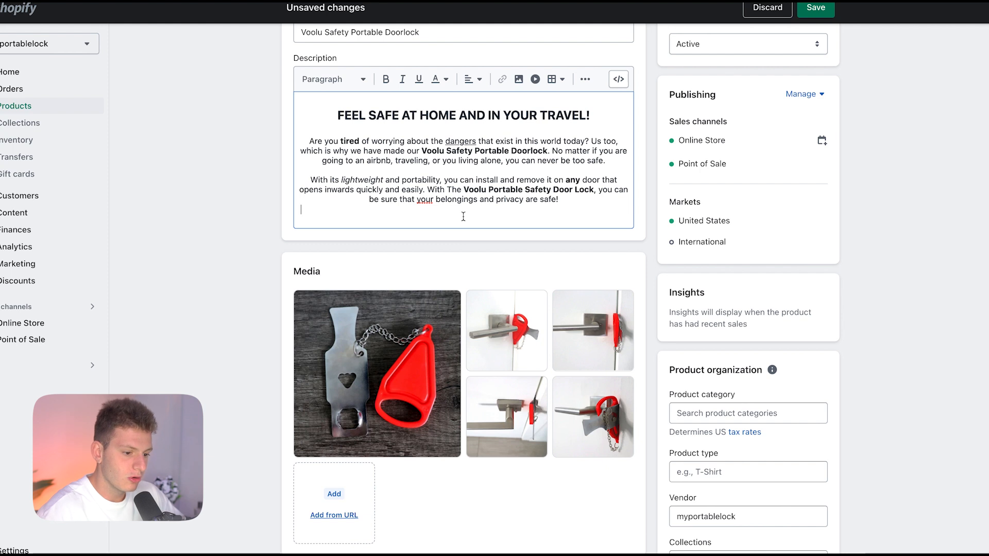
pyautogui.click(520, 80)
pyautogui.click(553, 357)
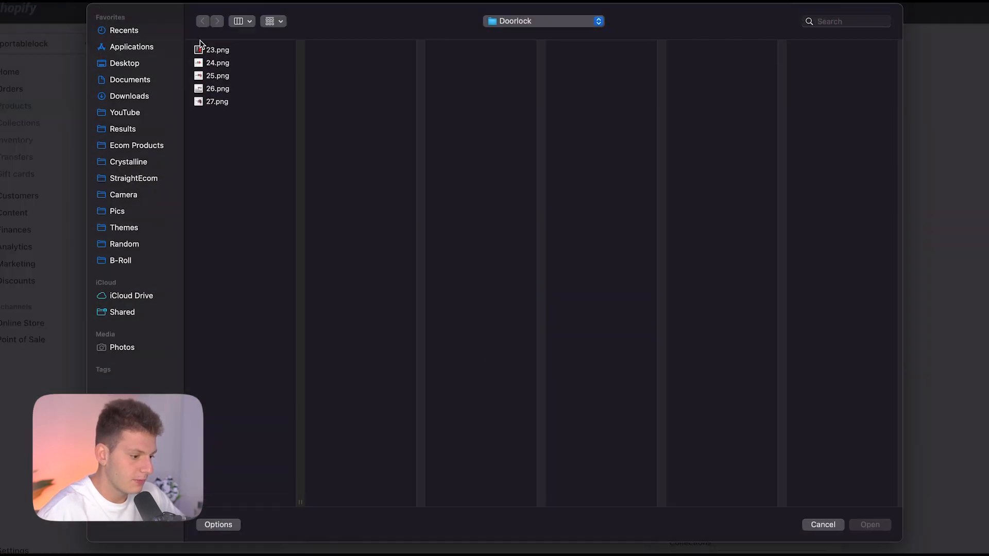
pyautogui.click(146, 147)
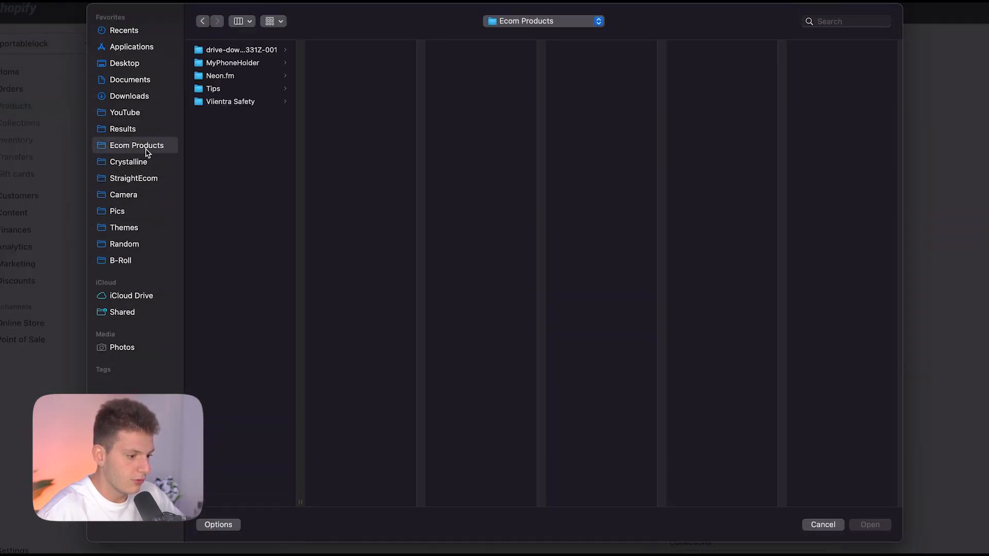
pyautogui.click(230, 105)
pyautogui.click(368, 217)
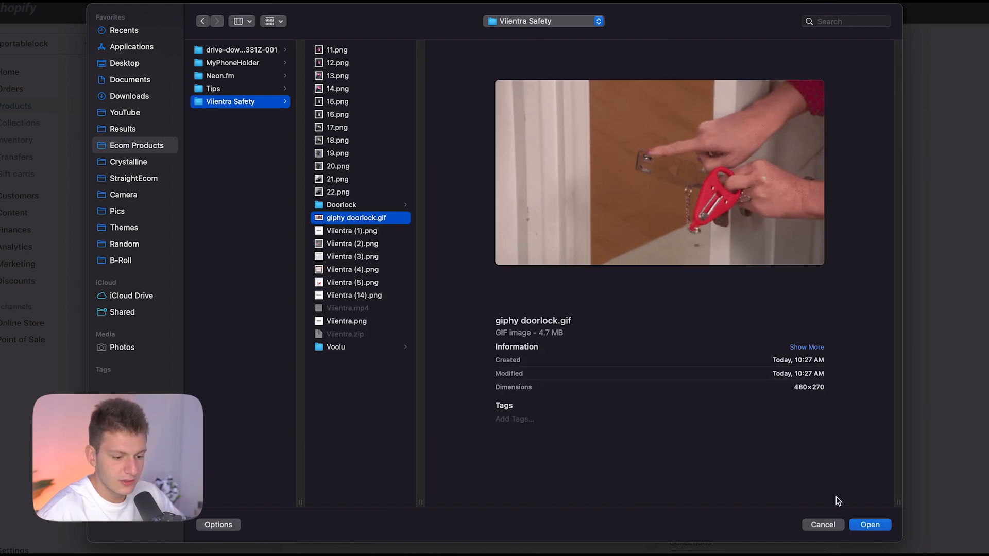
pyautogui.click(870, 525)
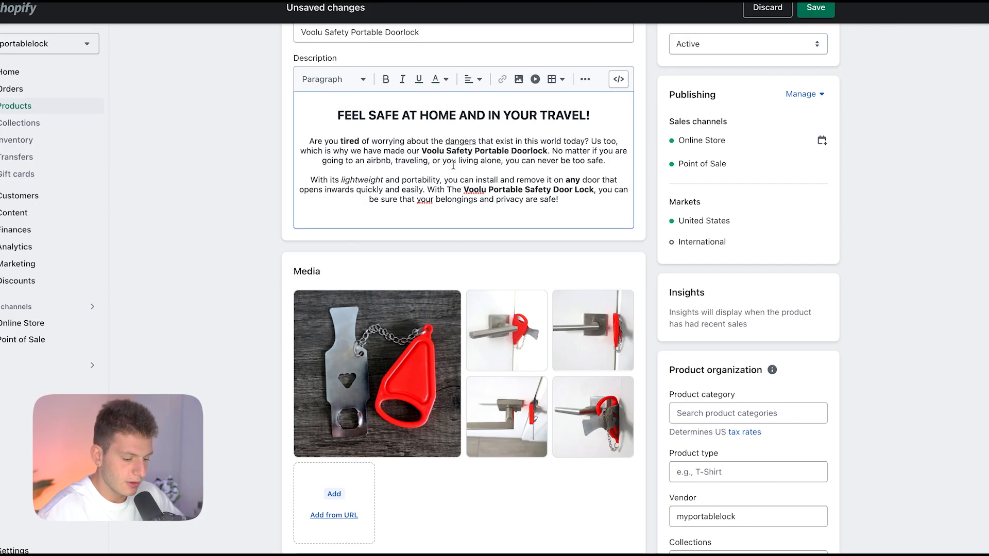
pyautogui.scroll(-2, 453, 165)
pyautogui.scroll(2, 453, 165)
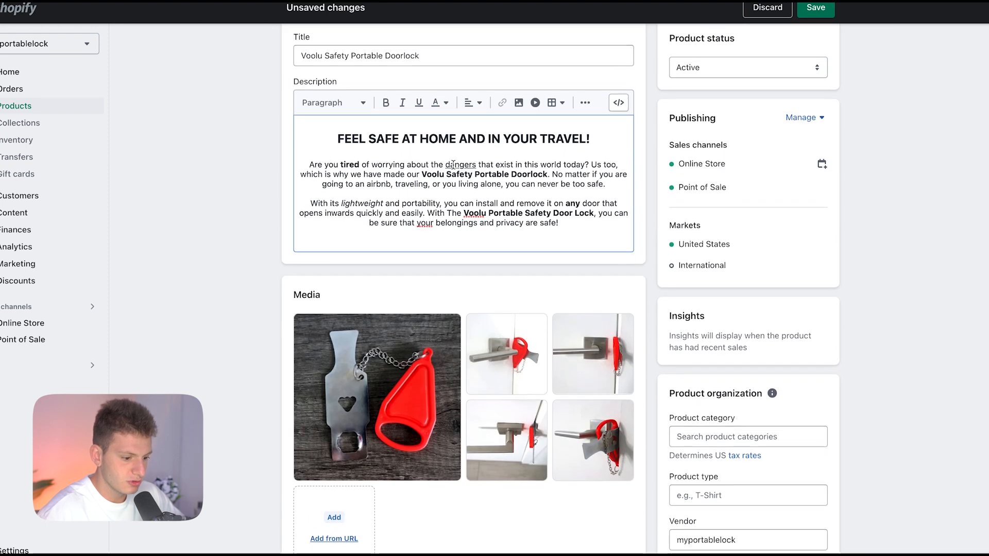
pyautogui.click(578, 256)
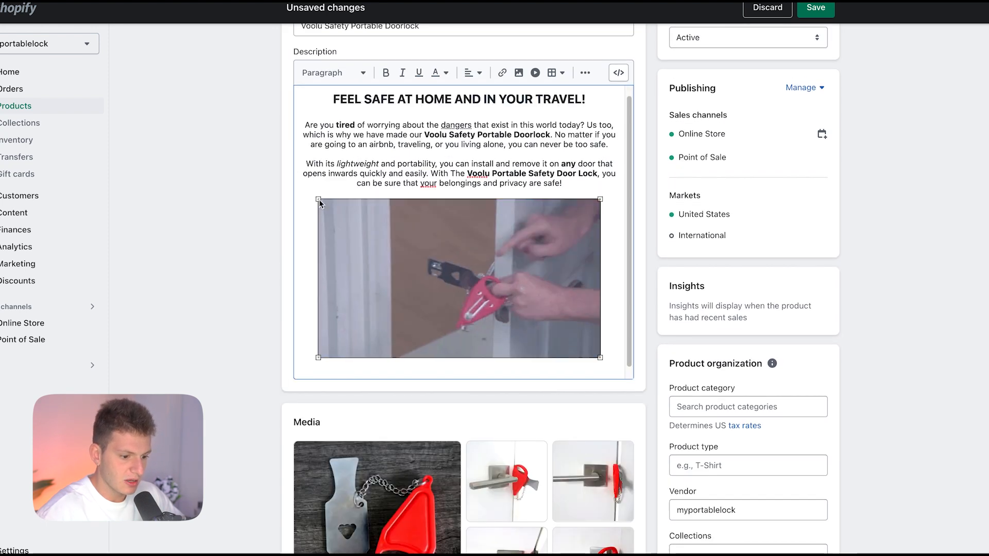
# Step: Copy the "ENJOY SAFETY ANYWHERE & ANYTIME!" heading with its "Provide Safety" and "Widely Use" paragraphs from the Veemal page to below the GIF in the Shopify description
pyautogui.click(611, 261)
pyautogui.scroll(-1, 612, 260)
pyautogui.press('Return')
pyautogui.press('Return')
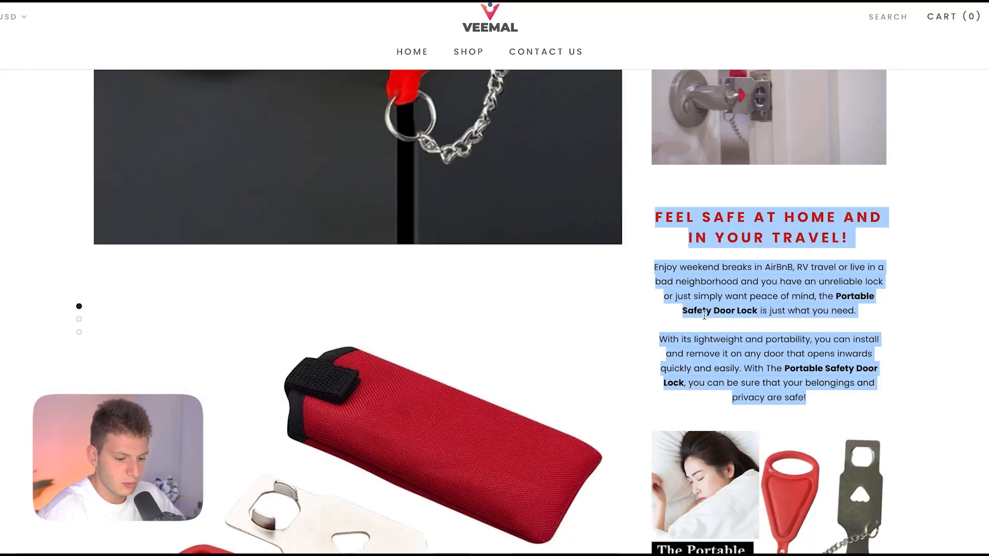
pyautogui.scroll(-10, 704, 316)
pyautogui.moveTo(650, 156); pyautogui.dragTo(780, 425)
pyautogui.press('super+c')
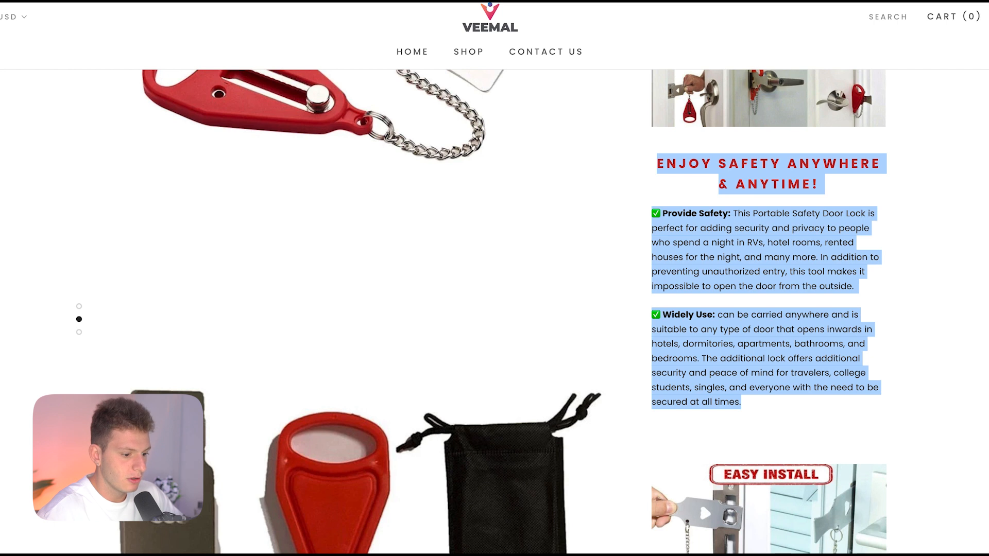
pyautogui.click(51, 1)
pyautogui.click(426, 338)
pyautogui.press('super+v')
# Step: Centre the "ENJOY SAFETY ANYWHERE & ANYTIME!" heading in the description
pyautogui.moveTo(535, 255); pyautogui.dragTo(258, 258)
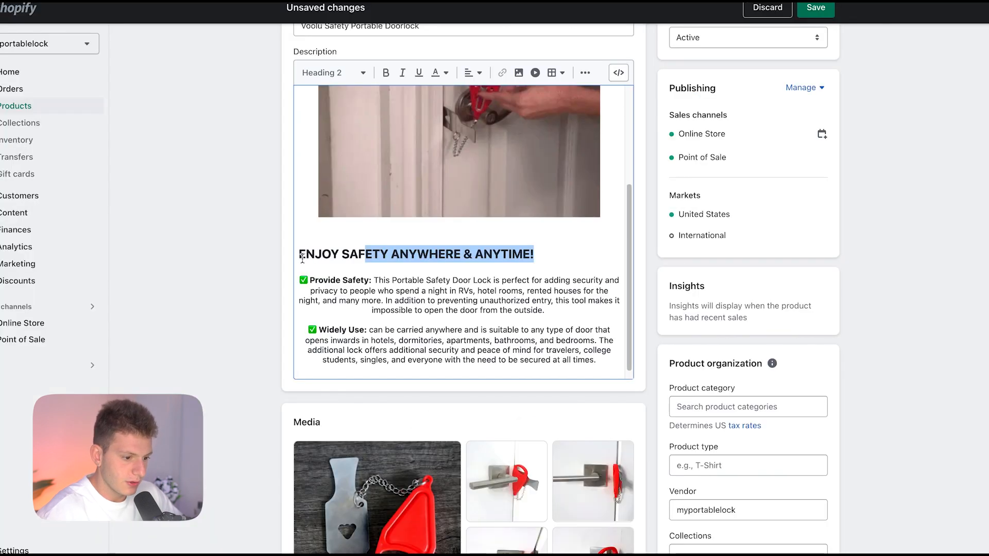
pyautogui.click(469, 72)
pyautogui.click(473, 107)
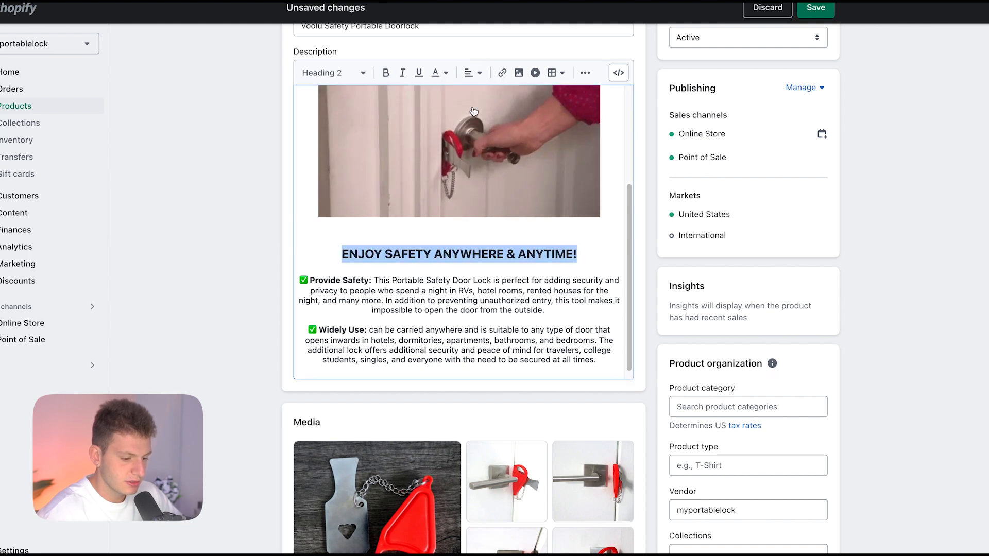
# Step: Upload the "Take a Look at The Facts" image from the Voolu folder and insert it below the "Widely Use" paragraph
pyautogui.click(607, 361)
pyautogui.scroll(-1, 607, 356)
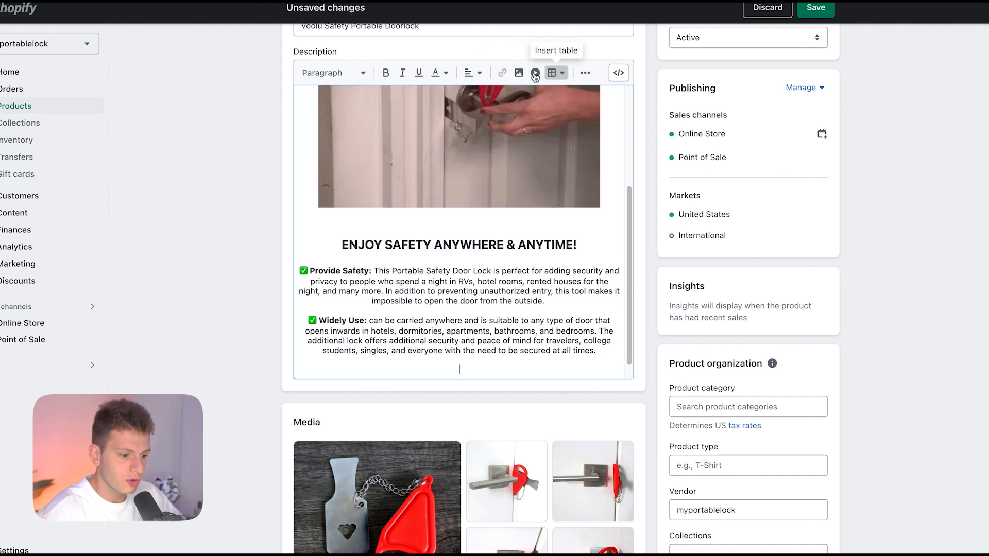
pyautogui.click(519, 73)
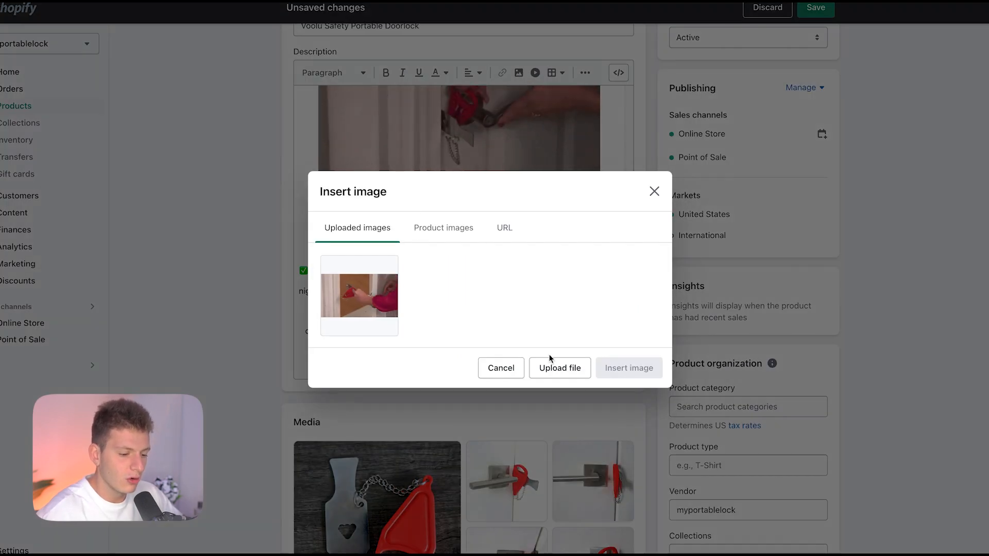
pyautogui.click(551, 375)
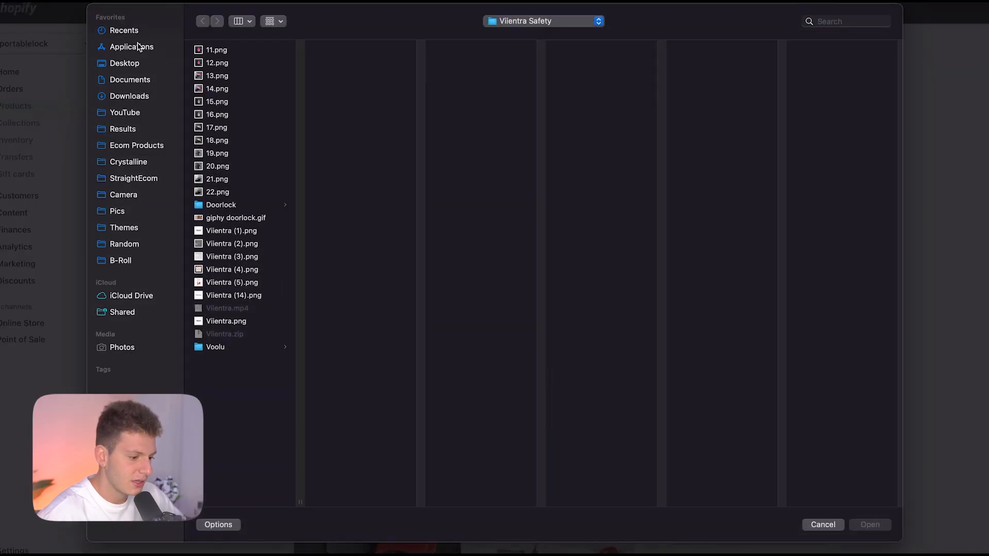
pyautogui.click(232, 348)
pyautogui.click(634, 447)
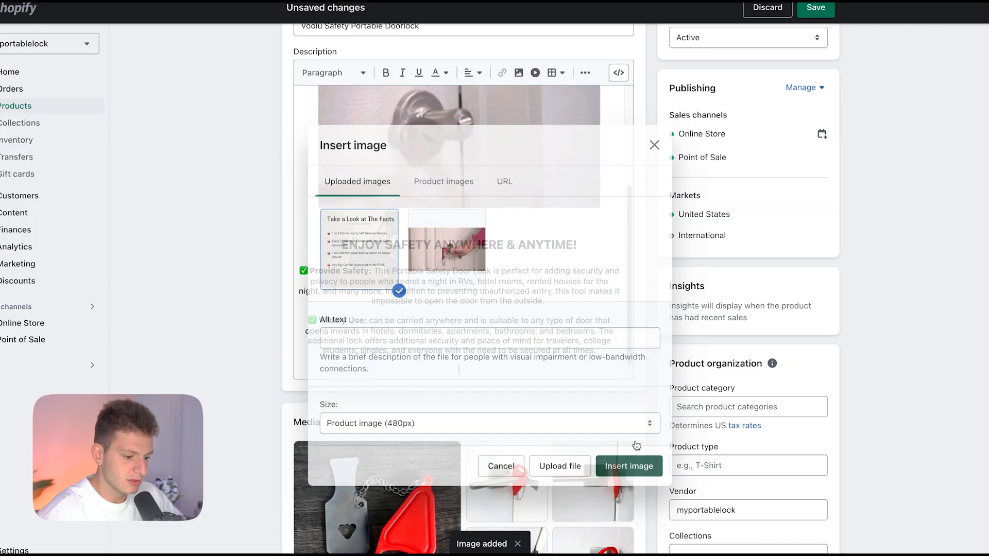
# Step: Copy the "Easy Installation" and "Premium Quality" paragraphs from the Veemal page to below the "Take a Look at The Facts" image in the Shopify description
pyautogui.scroll(-4, 503, 275)
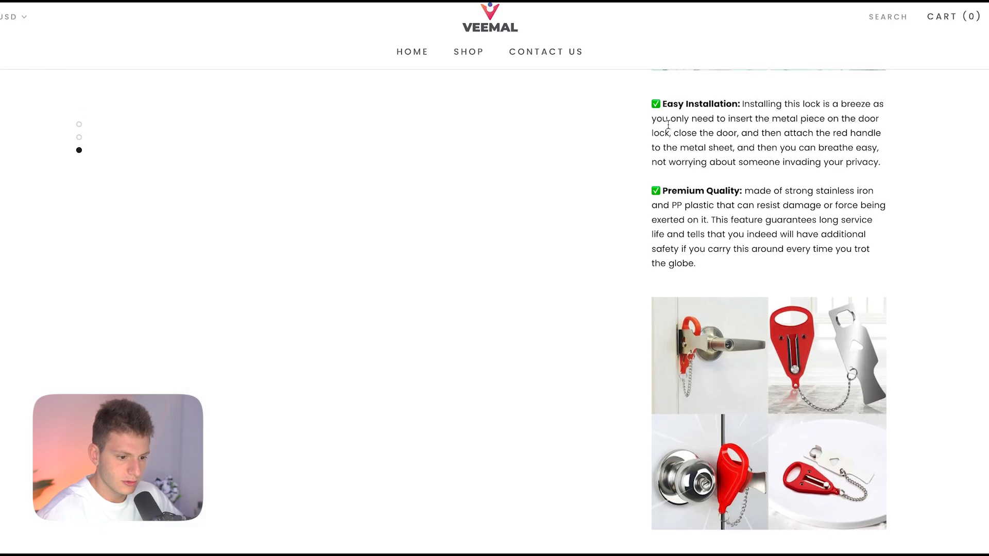
pyautogui.moveTo(647, 106); pyautogui.dragTo(730, 264)
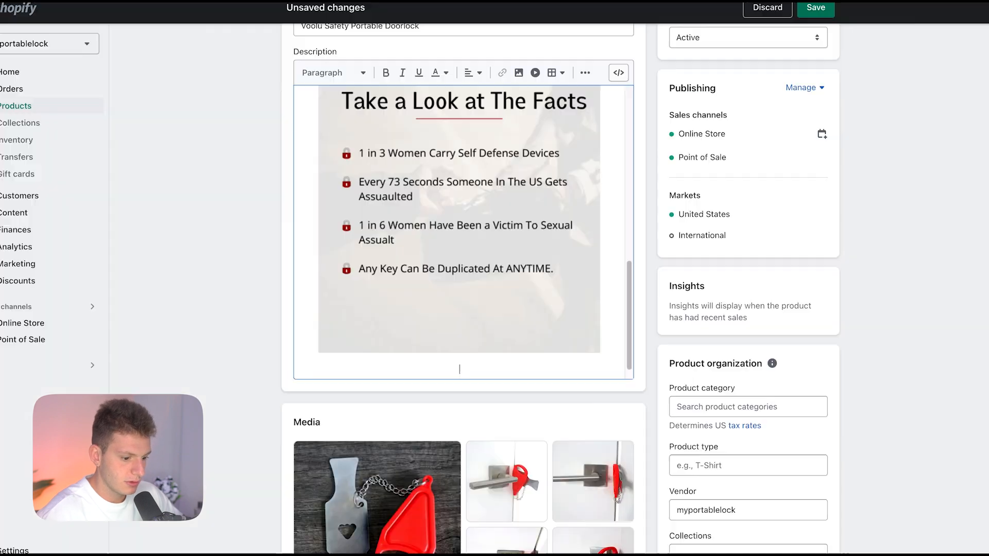
pyautogui.write('✅ Easy Installation: Installing this lock is a breeze as you only need to insert the metal piece on the door lock, close the door, and then attach the red handle to the metal sheet, and then you can breathe easy, not worrying about someone invading your privacy. ✅ Premium Quality: made of strong stainless iron and PP plastic that can resist damage or force being exerted on it. This feature guarantees long service life and tells that you indeed will have additional safety if you carry this around every time you trot the globe.')
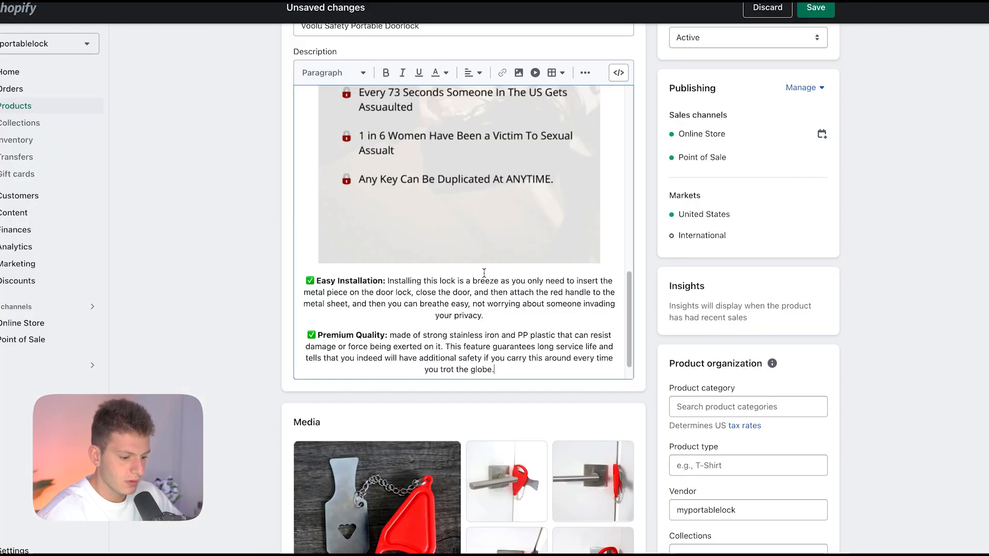
# Step: Upload 52.png from the Voolu folder and insert it on a new line below the "Premium Quality" paragraph
pyautogui.press('Return')
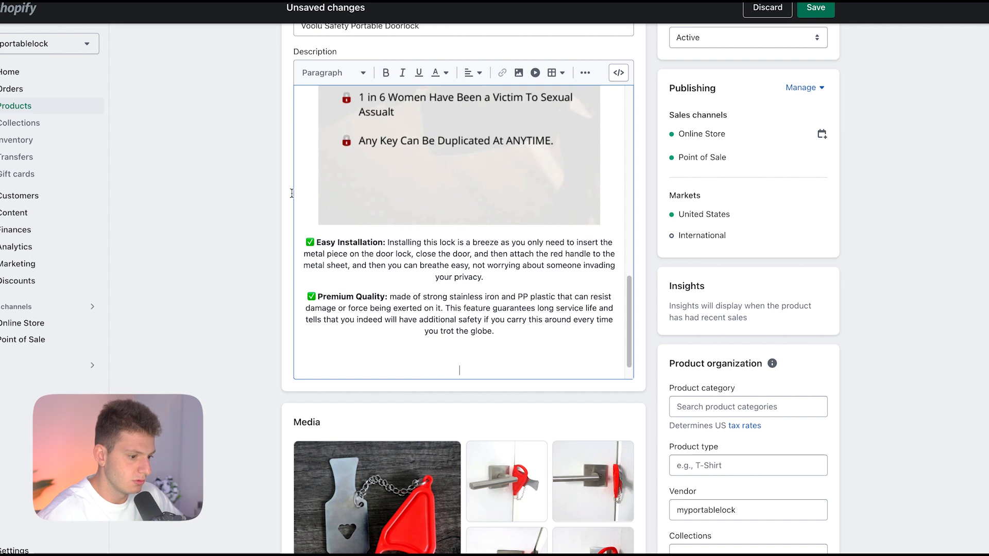
pyautogui.click(333, 73)
pyautogui.click(334, 73)
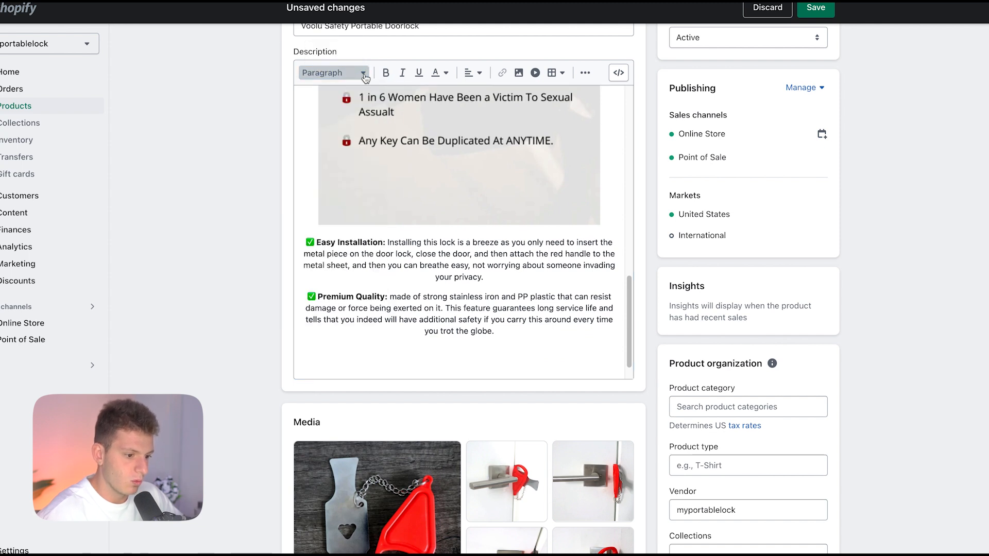
pyautogui.click(519, 72)
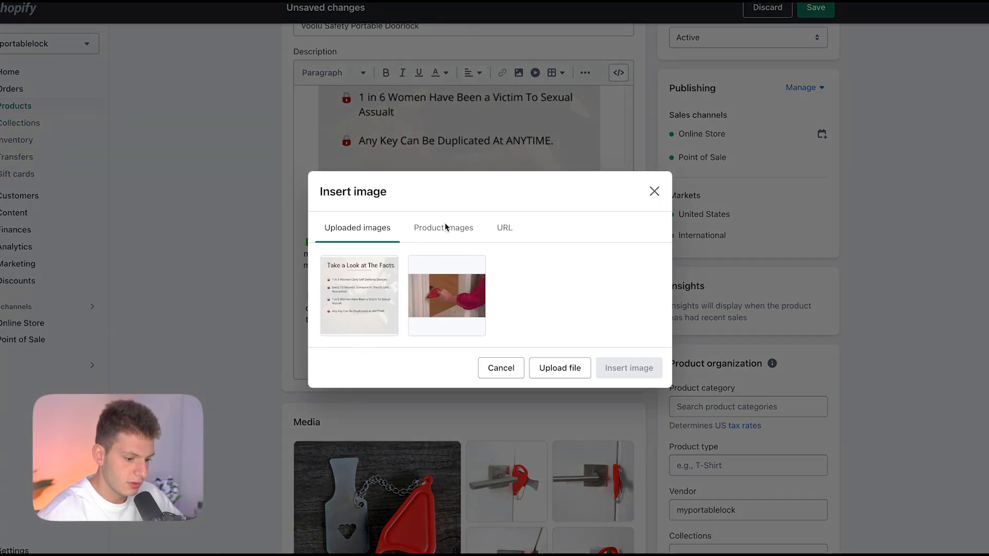
pyautogui.click(562, 368)
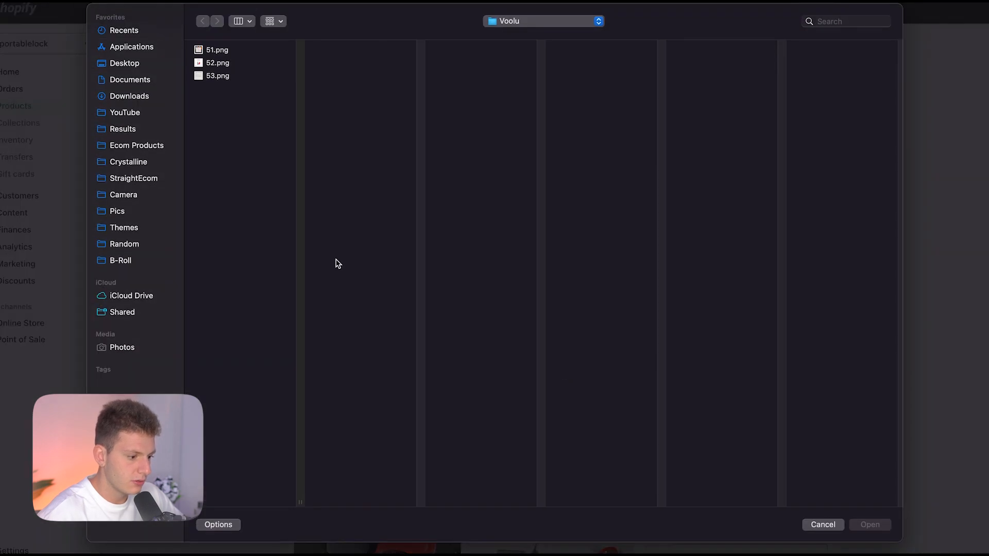
pyautogui.click(218, 63)
pyautogui.click(877, 526)
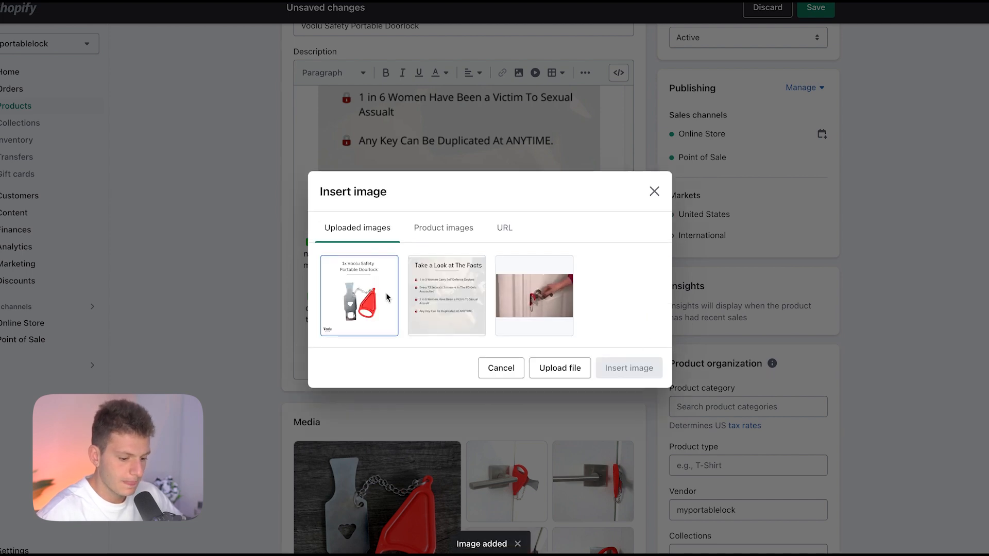
pyautogui.click(388, 298)
pyautogui.click(629, 441)
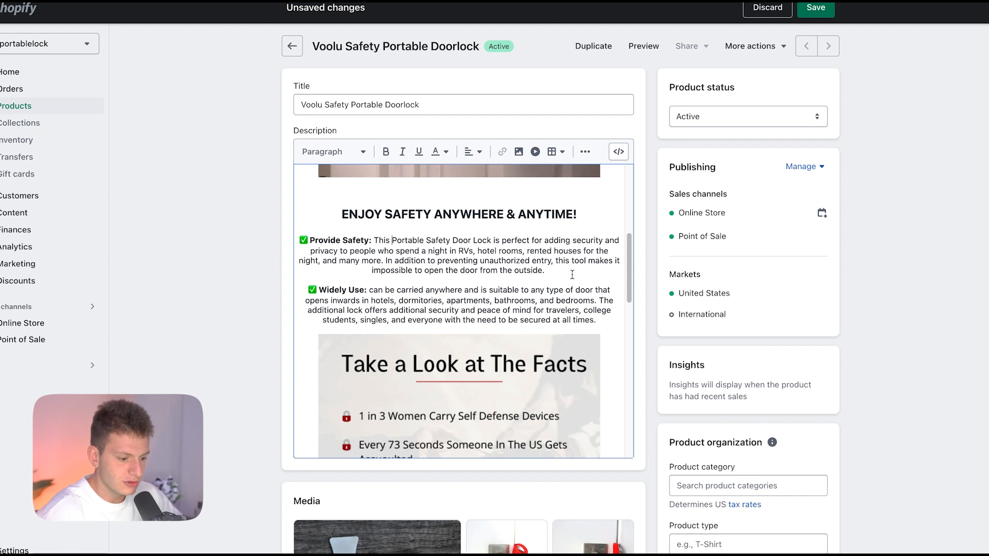
# Step: Review the description's text sections and embedded images from the "ENJOY SAFETY" heading down to the last image
pyautogui.scroll(-1, 572, 275)
pyautogui.scroll(-6, 572, 275)
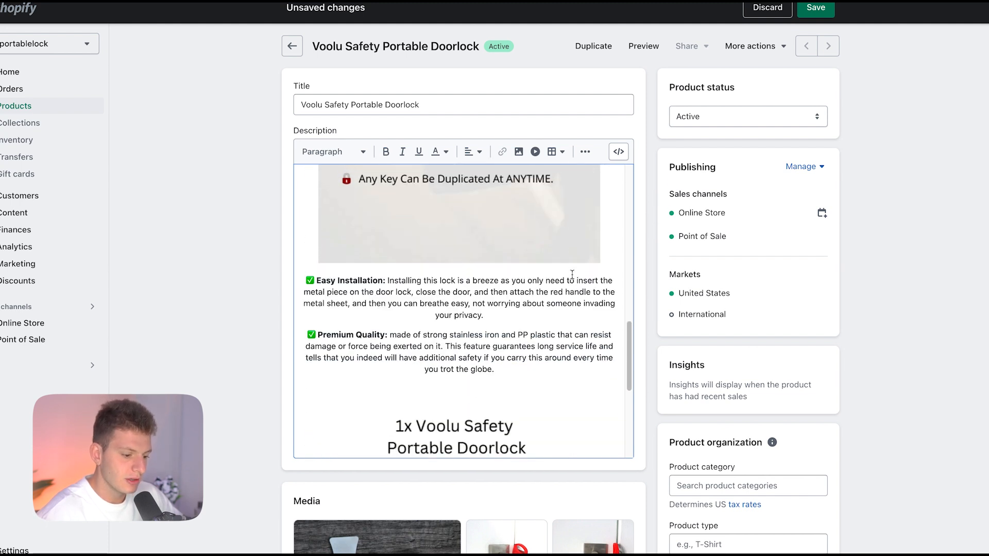
pyautogui.scroll(9, 572, 275)
pyautogui.scroll(-2, 370, 349)
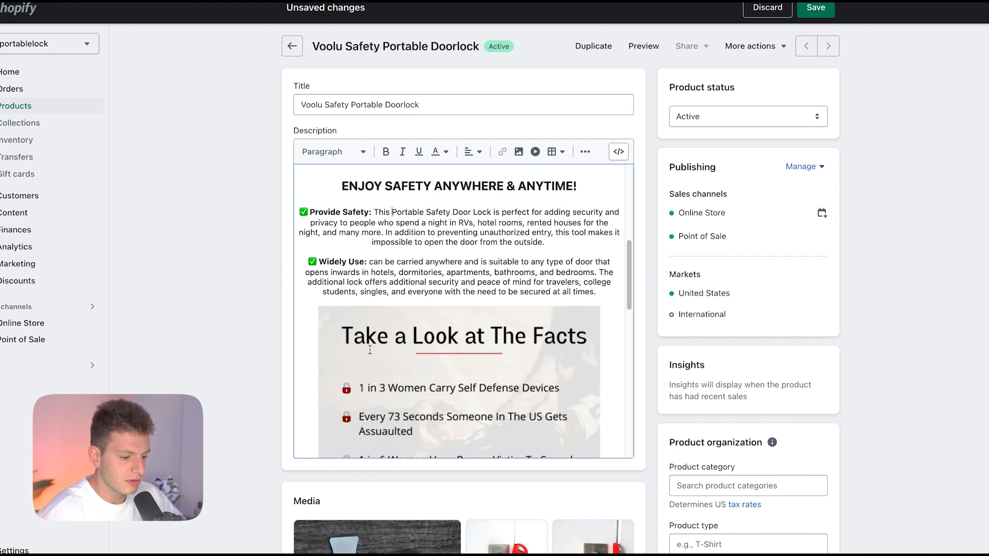
pyautogui.scroll(-1, 393, 214)
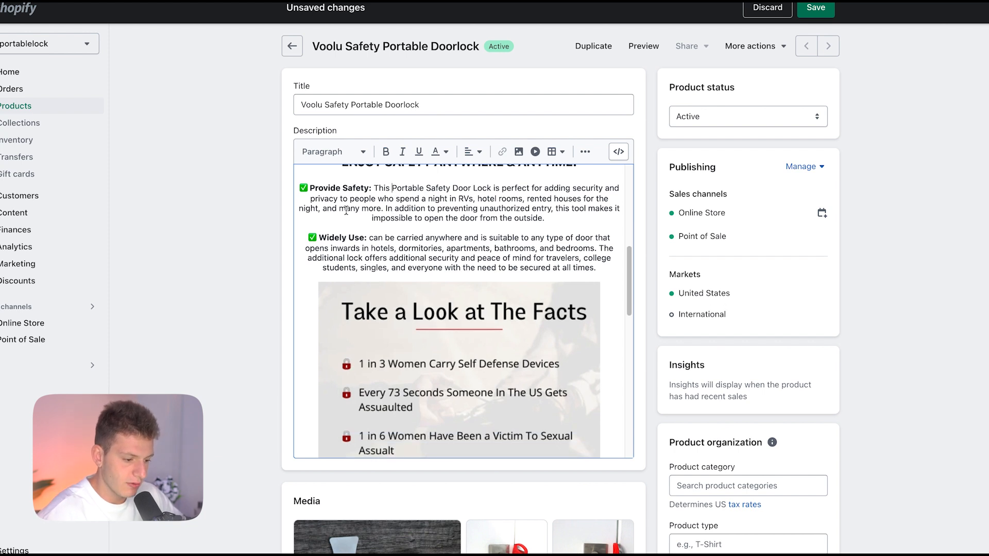
pyautogui.scroll(-1, 403, 293)
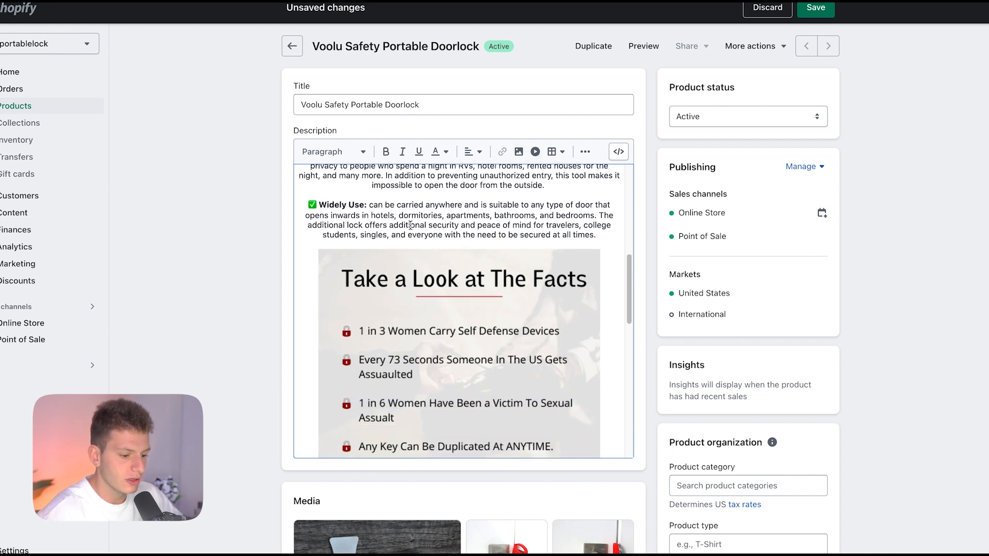
pyautogui.scroll(-5, 410, 225)
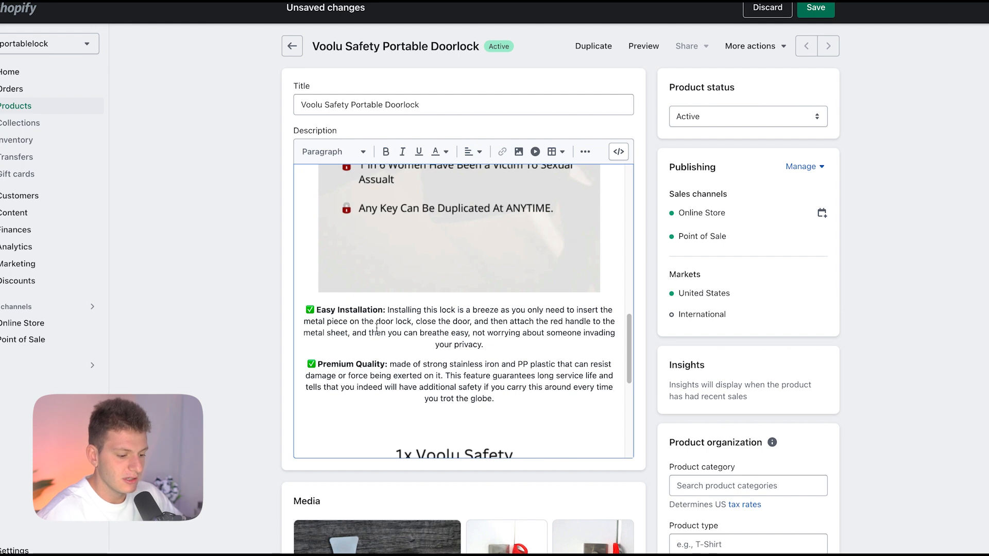
pyautogui.scroll(-1, 402, 345)
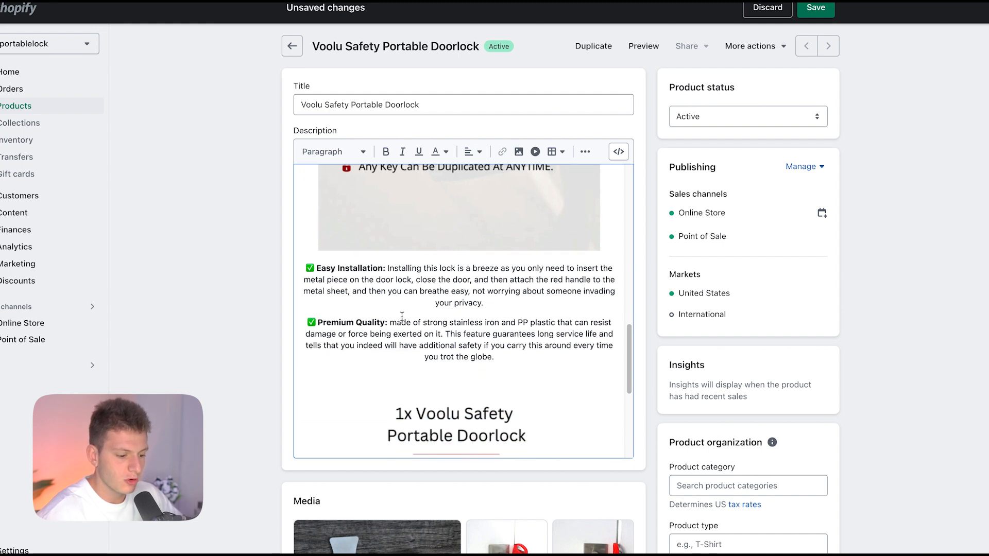
pyautogui.scroll(-5, 402, 316)
pyautogui.scroll(15, 402, 316)
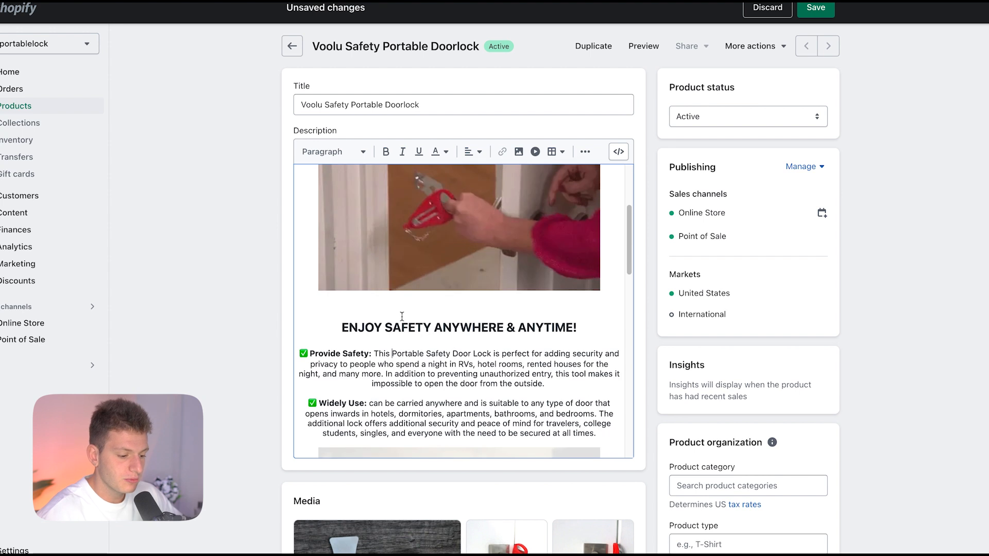
# Step: Make "privacy" bold and underline "perfect" in the "Provide Safety" paragraph
pyautogui.scroll(-2, 402, 316)
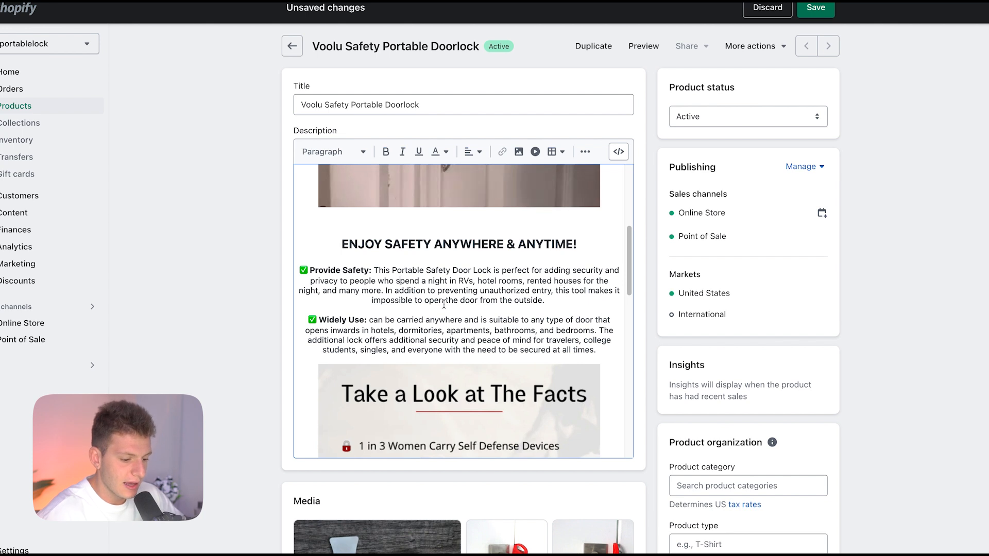
pyautogui.moveTo(340, 281); pyautogui.dragTo(307, 282)
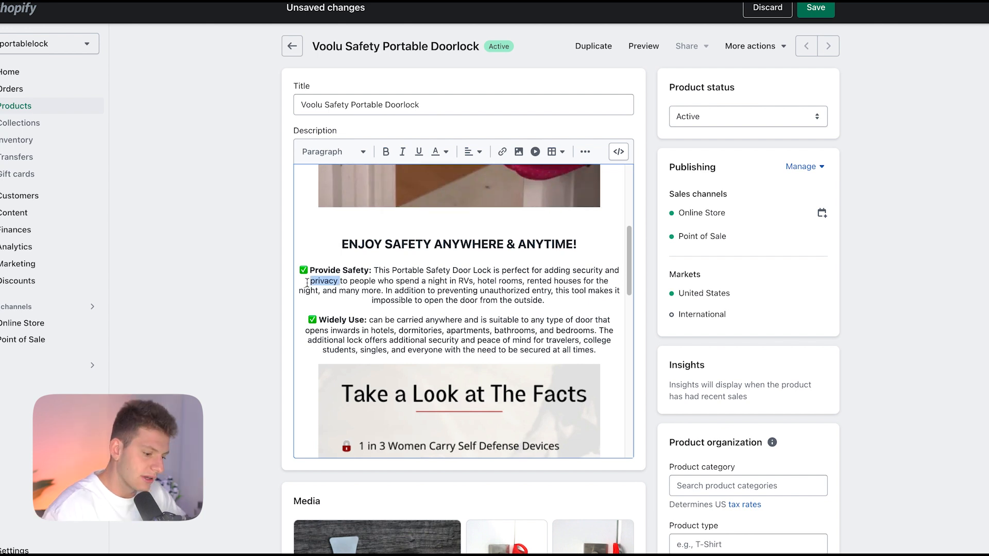
pyautogui.hotkey('ctrl', 'b')
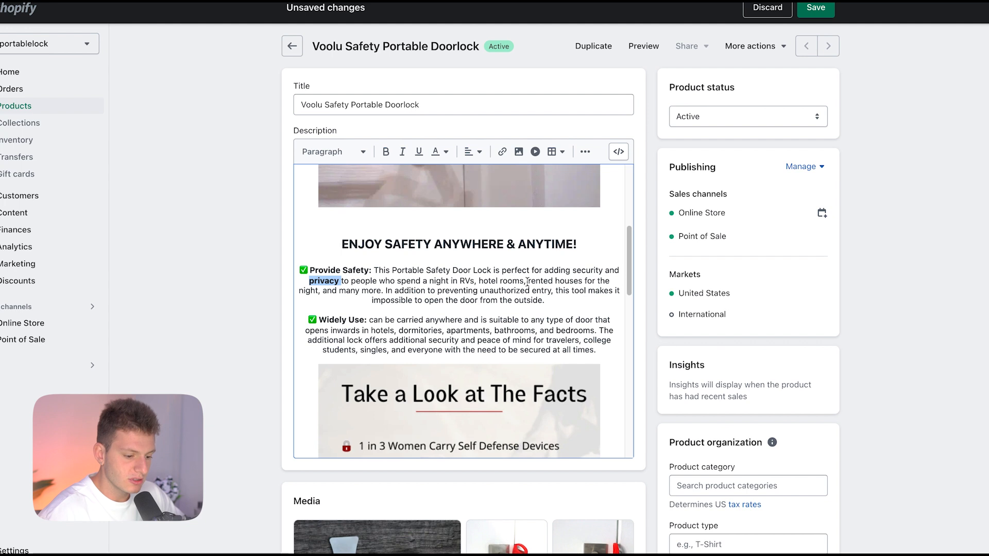
pyautogui.moveTo(501, 270); pyautogui.dragTo(528, 270)
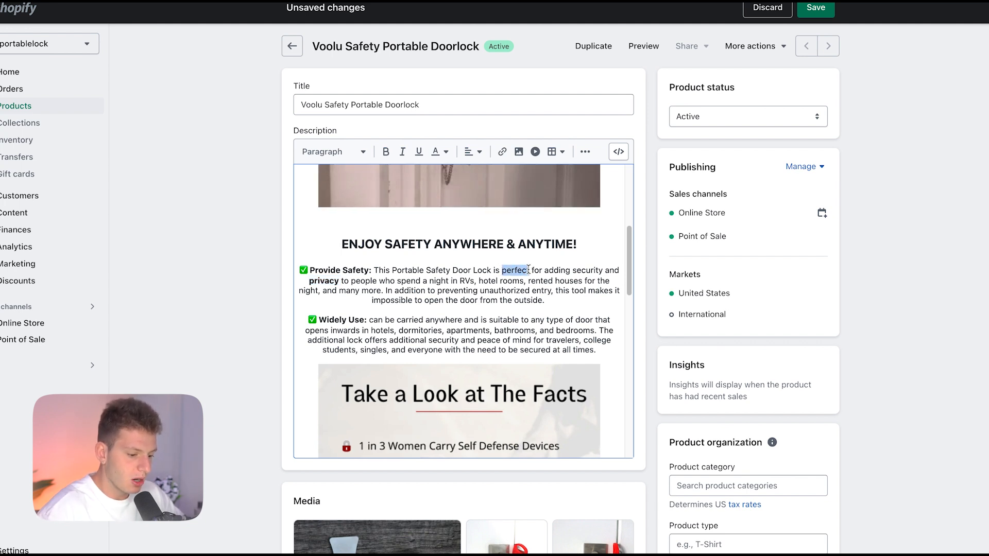
pyautogui.hotkey('ctrl', 'u')
# Step: Make the word "anywhere" bold in the "Widely Use" paragraph of the description
pyautogui.scroll(-1, 509, 286)
pyautogui.click(456, 296)
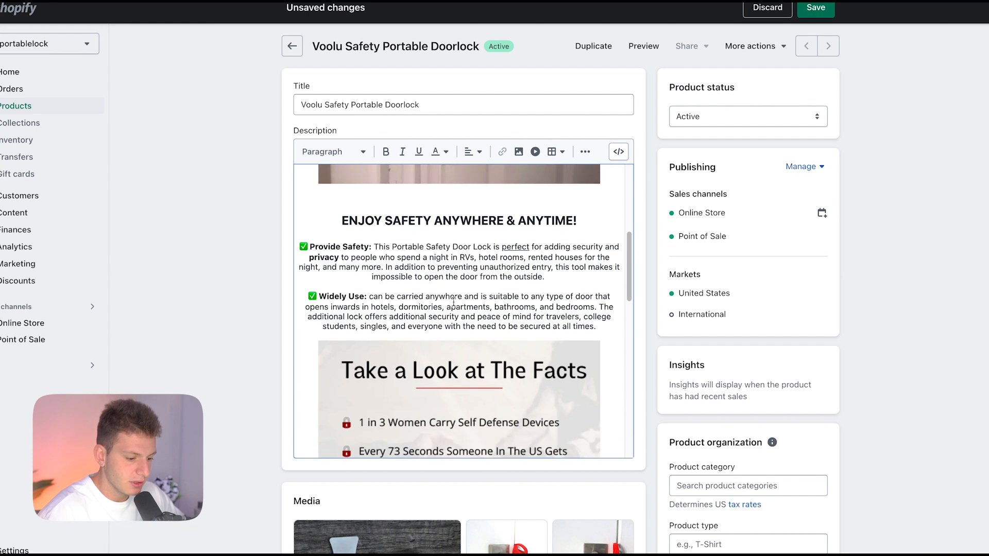
pyautogui.hotkey('ctrl', 'b')
# Step: Replace "This" with "Our Voolou" at the start of the "Provide Safety" text and make "Voolou Portable Safety Door Lock" bold
pyautogui.click(396, 247)
pyautogui.press('BackSpace')
pyautogui.press('BackSpace')
pyautogui.press('BackSpace')
pyautogui.press('BackSpace')
pyautogui.press('BackSpace')
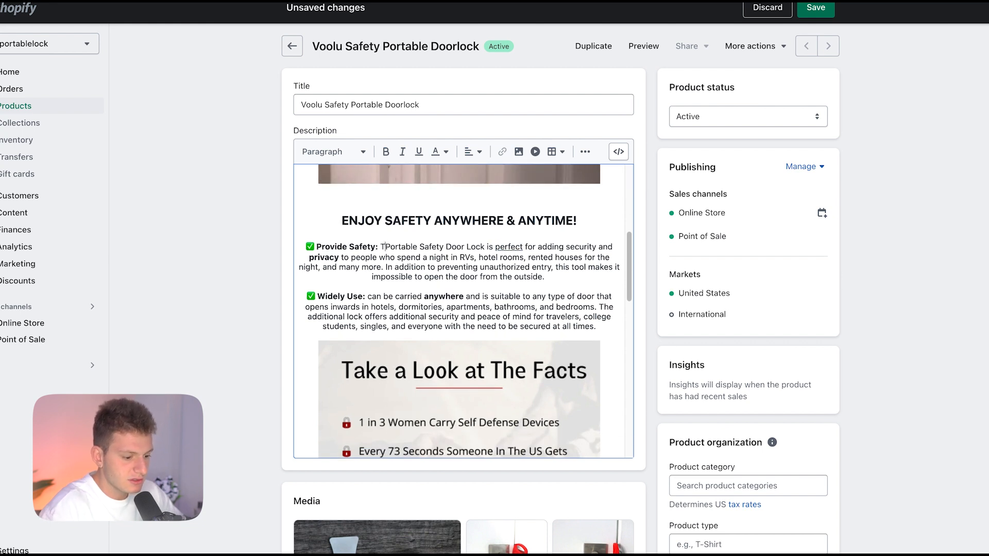
pyautogui.write('Our ')
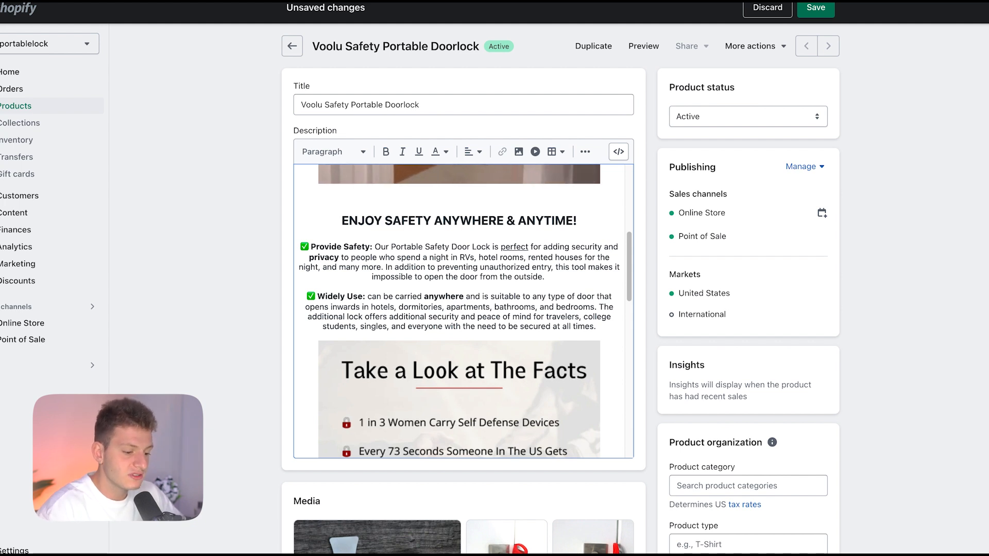
pyautogui.write('Voolou')
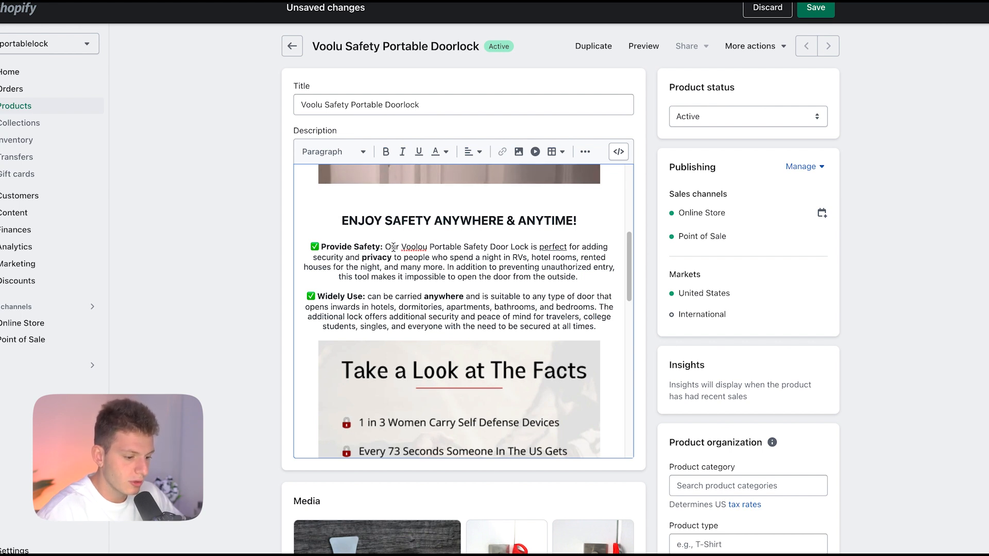
pyautogui.moveTo(429, 248); pyautogui.dragTo(530, 246)
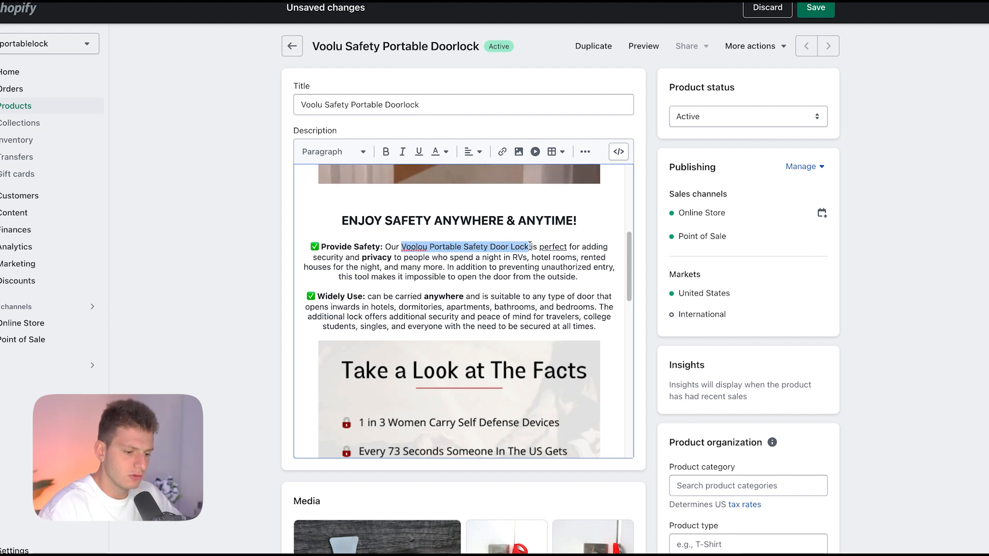
pyautogui.hotkey('ctrl', 'b')
# Step: Make the word "everyone" bold in the last sentence of the "Widely Use" paragraph
pyautogui.scroll(-2, 546, 256)
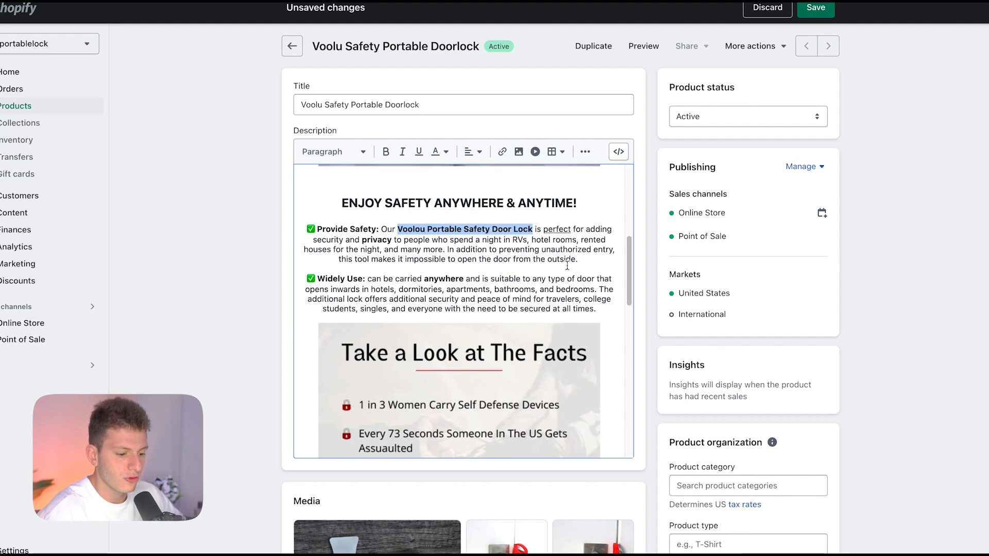
pyautogui.click(543, 262)
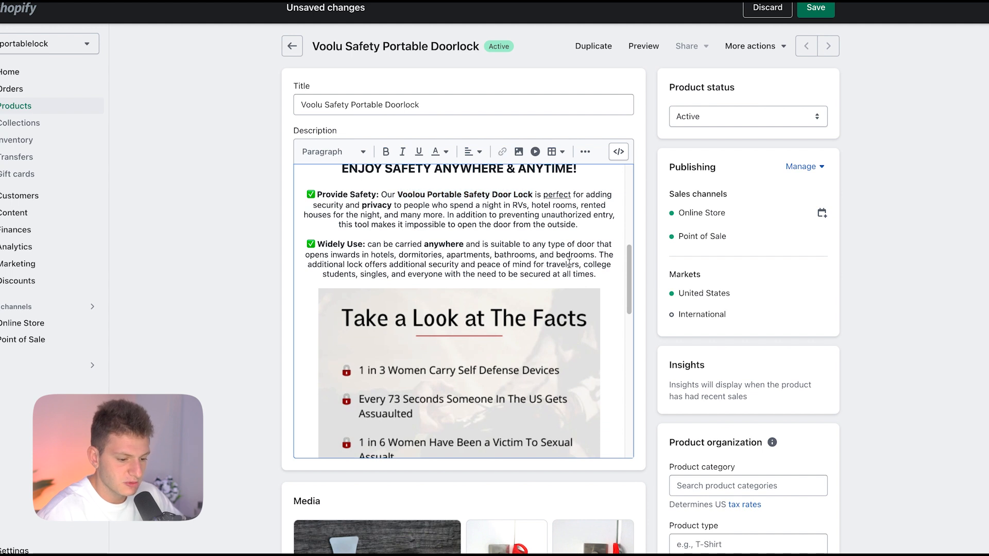
pyautogui.doubleClick(442, 273)
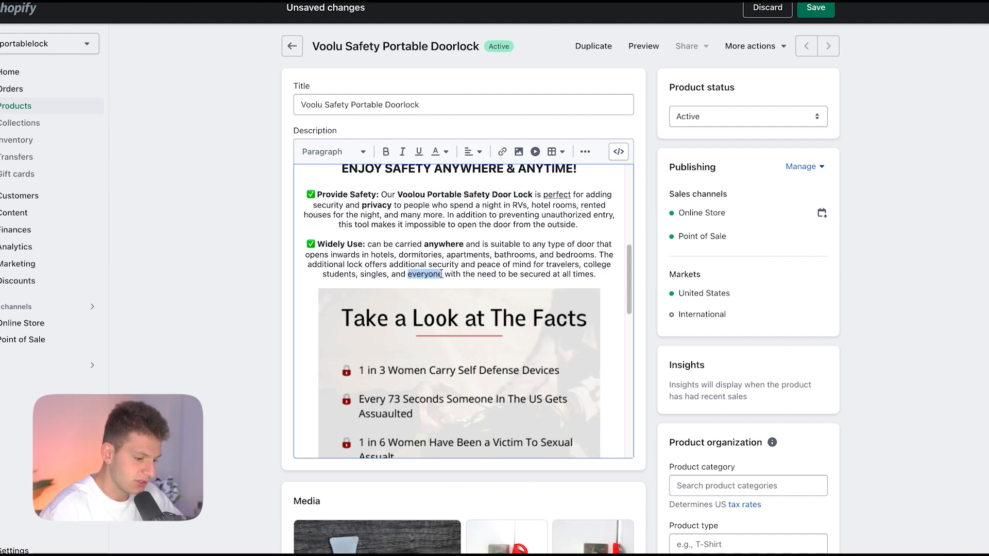
pyautogui.hotkey('ctrl', 'b')
# Step: Bold "invading" in the "Easy Installation" paragraph and "strong stainless iron" and "guarantees" in the "Premium Quality" paragraph, capitalizing its opening word "Made"
pyautogui.scroll(-2, 515, 258)
pyautogui.scroll(2, 562, 238)
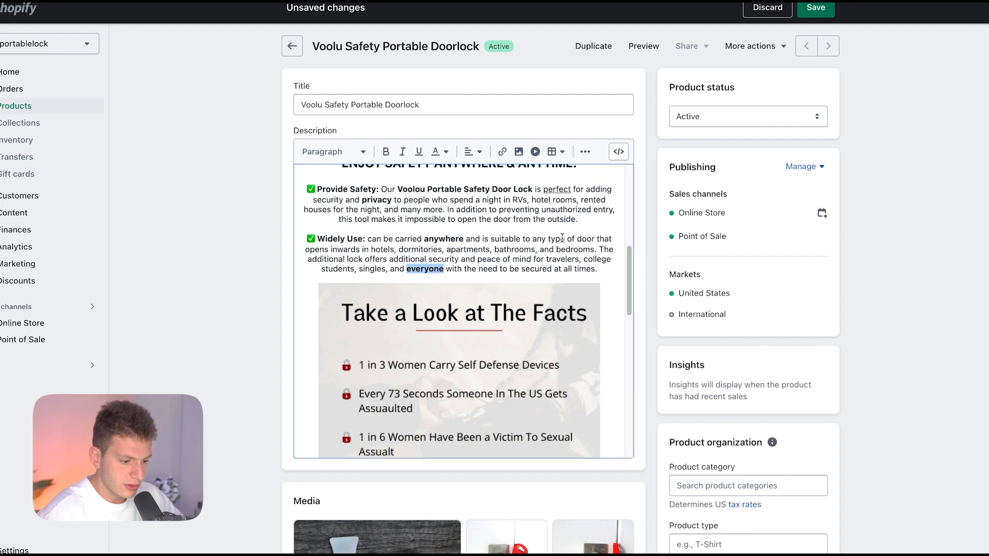
pyautogui.scroll(-6, 542, 280)
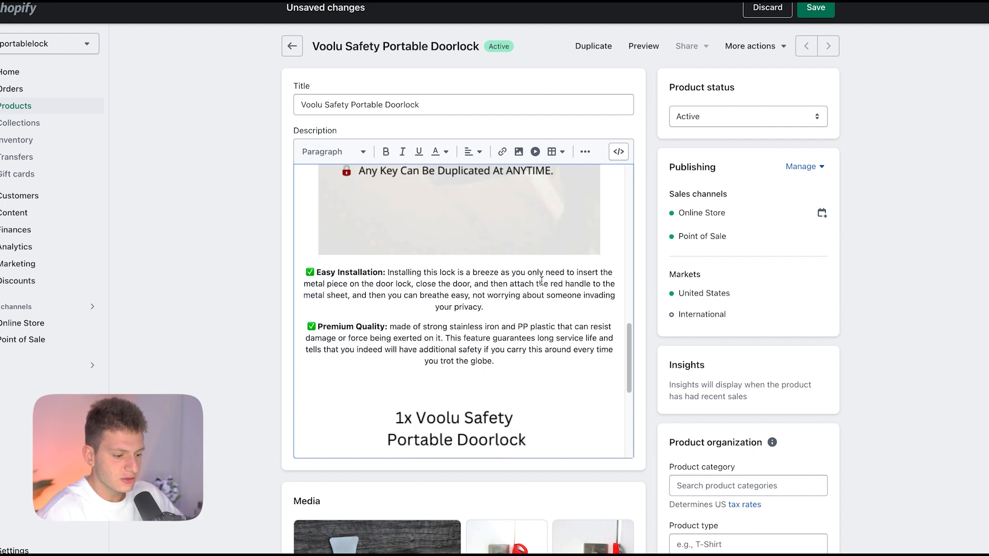
pyautogui.scroll(2, 470, 256)
pyautogui.scroll(-1, 443, 278)
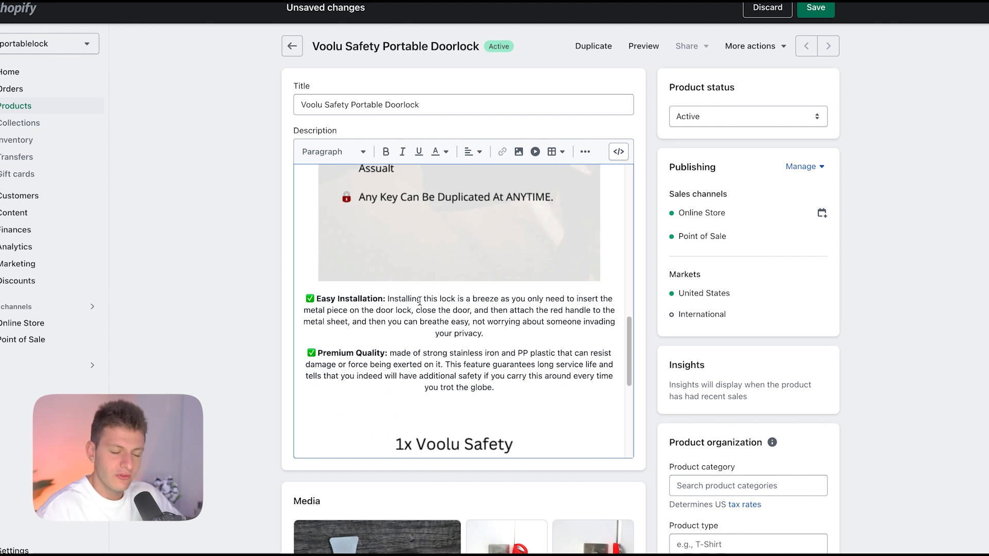
pyautogui.click(420, 300)
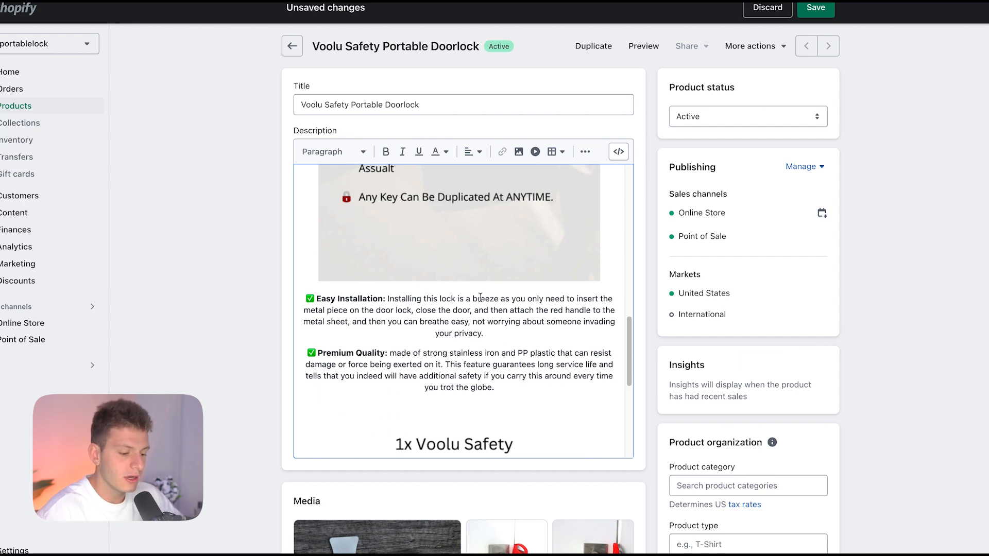
pyautogui.scroll(-1, 442, 342)
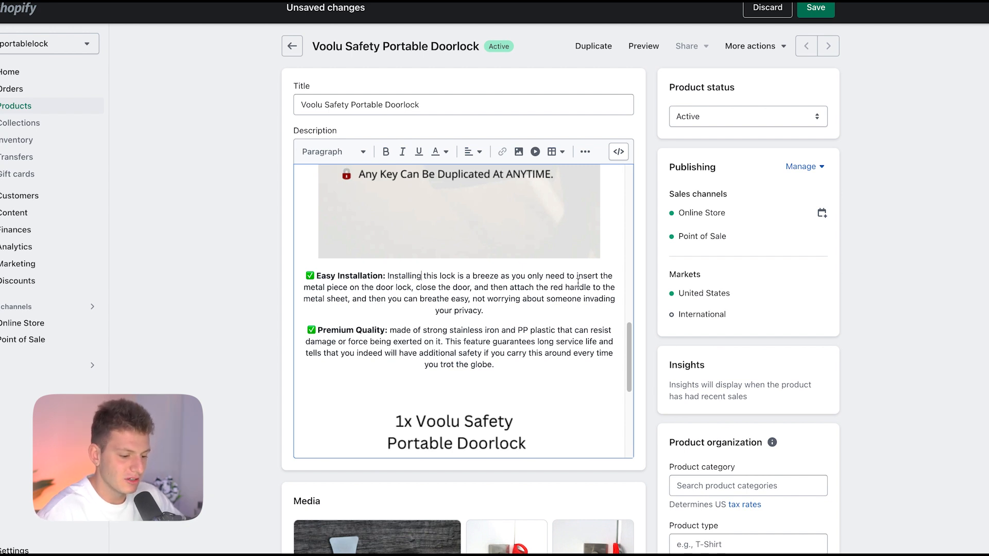
pyautogui.scroll(-1, 569, 298)
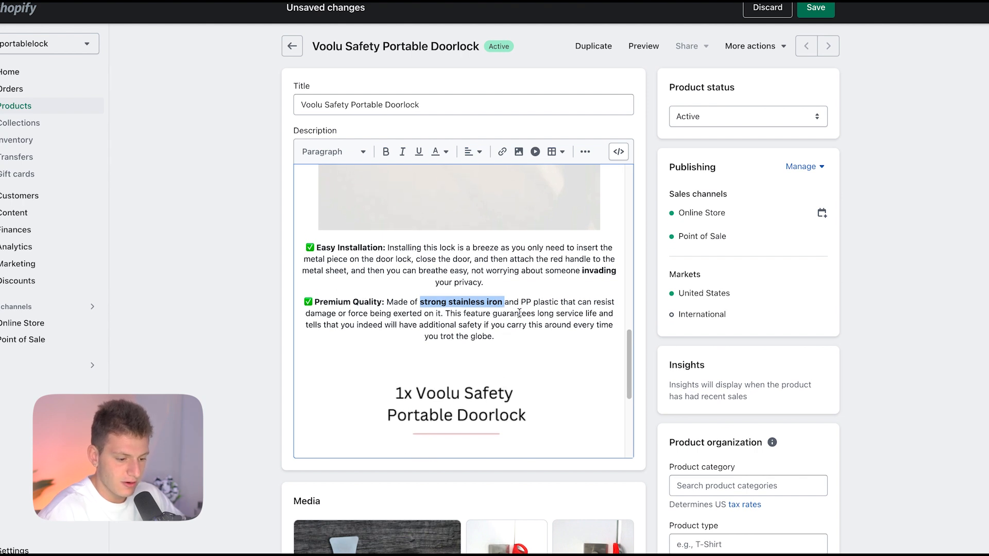
pyautogui.moveTo(533, 310); pyautogui.dragTo(493, 316)
pyautogui.hotkey('ctrl', 'b')
pyautogui.scroll(-1, 440, 300)
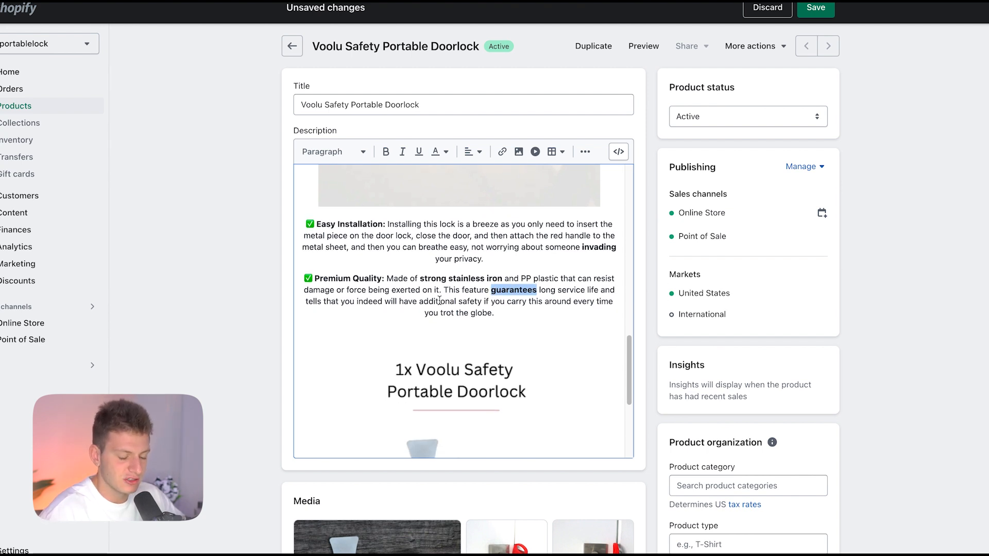
# Step: Add the line "50% Off TODAY ONLY!" below the last image in the description and make it bold
pyautogui.scroll(1, 440, 301)
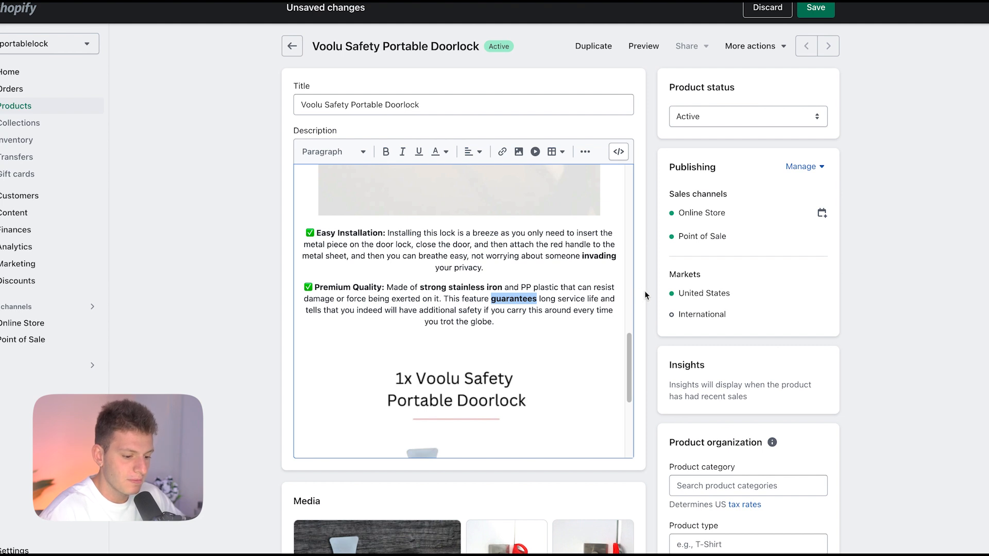
pyautogui.click(361, 281)
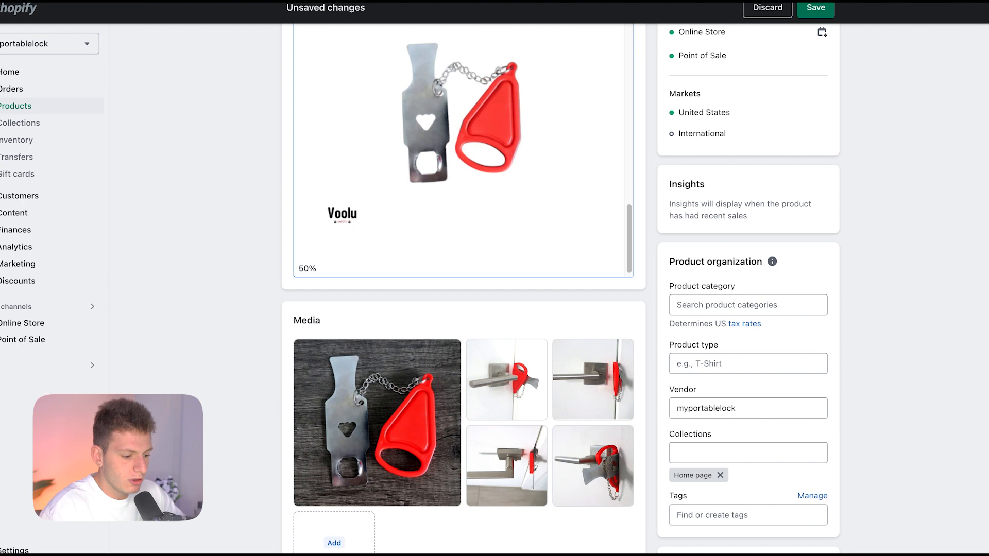
pyautogui.write('TODAY ONLY!')
pyautogui.moveTo(390, 269); pyautogui.dragTo(296, 268)
pyautogui.hotkey('ctrl', 'b')
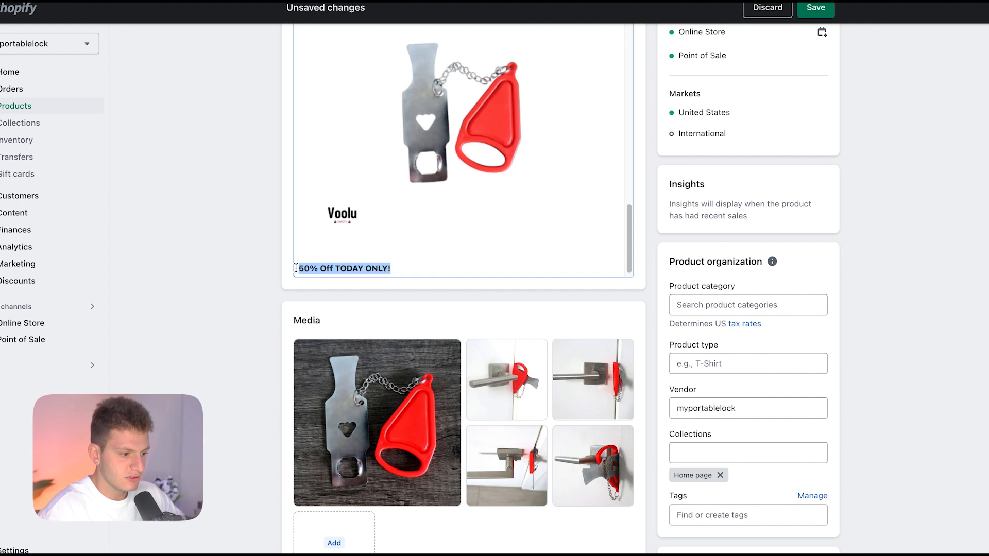
# Step: Center the "50% Off TODAY ONLY!" line at the end of the description
pyautogui.scroll(5, 400, 212)
pyautogui.scroll(3, 216, 256)
pyautogui.scroll(-2, 428, 167)
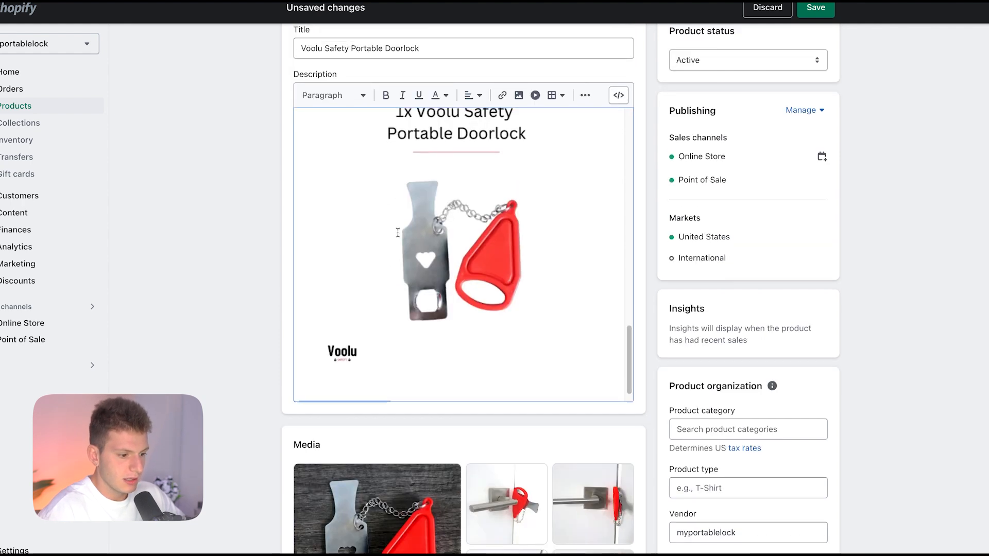
pyautogui.click(472, 95)
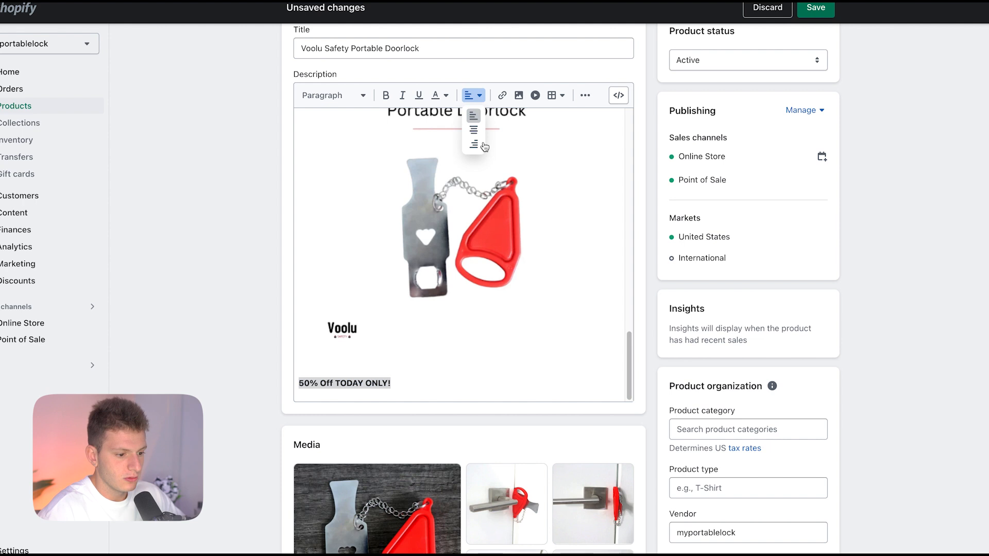
pyautogui.click(473, 131)
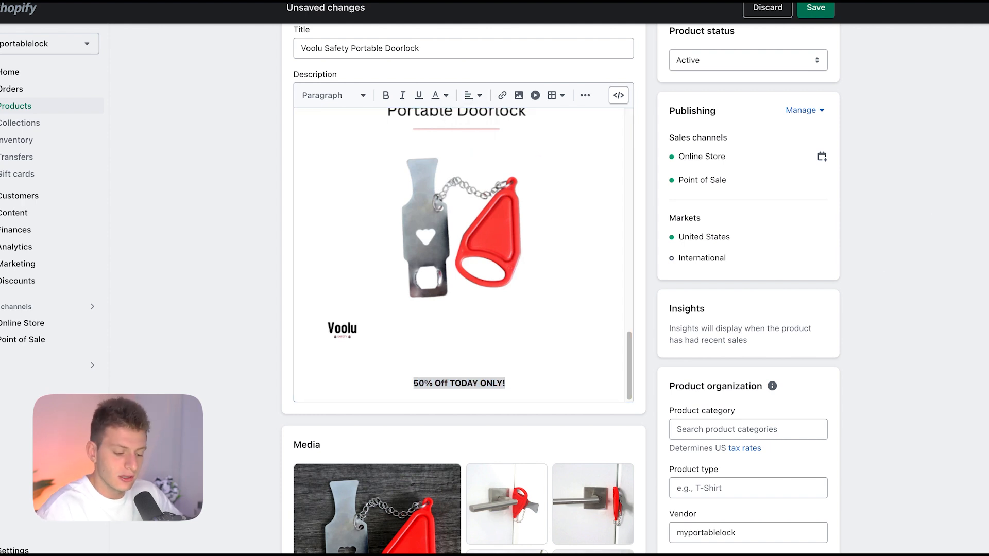
# Step: Search the web in a new tab for a red heart emoji to copy and paste
pyautogui.press('super+t')
pyautogui.write('REDHEAR')
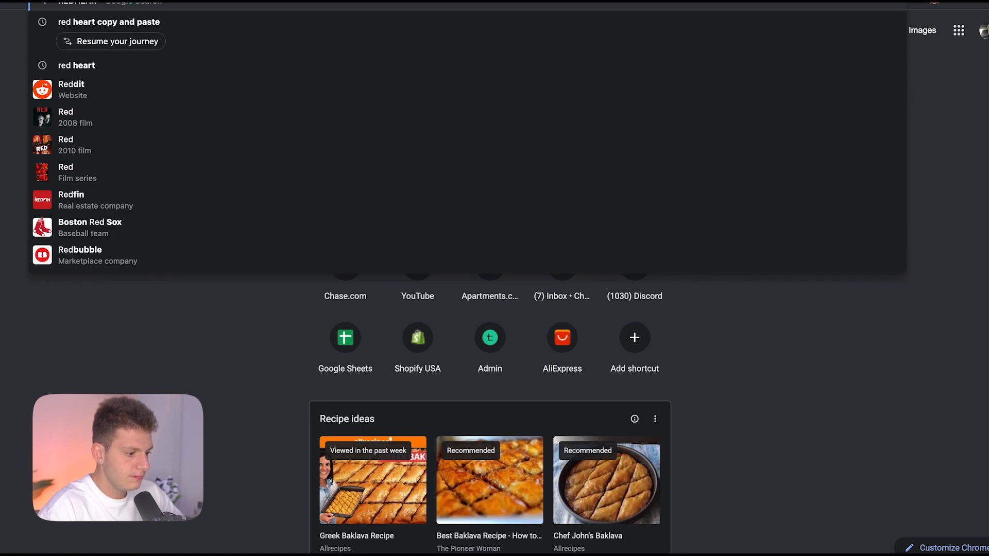
pyautogui.press('Return')
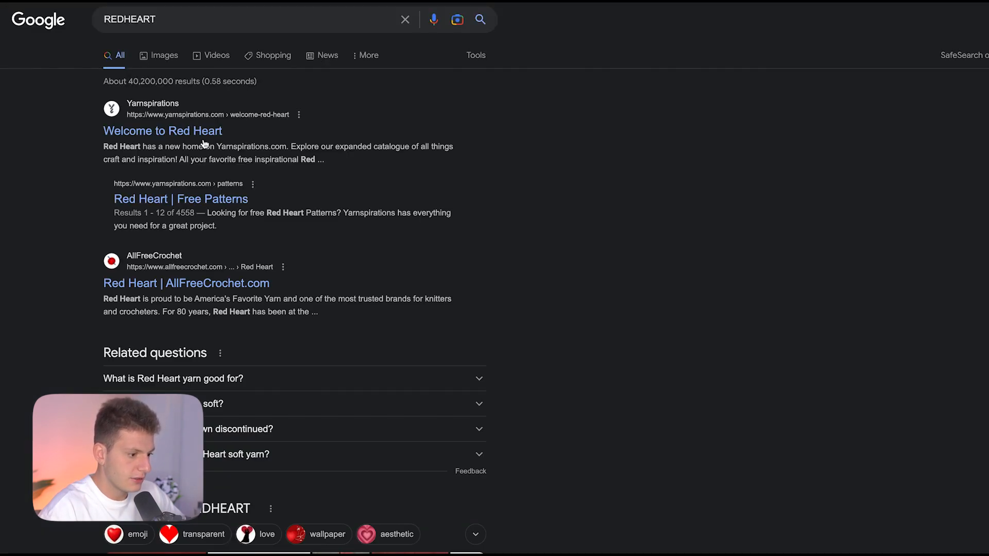
pyautogui.click(194, 17)
pyautogui.write('copy and')
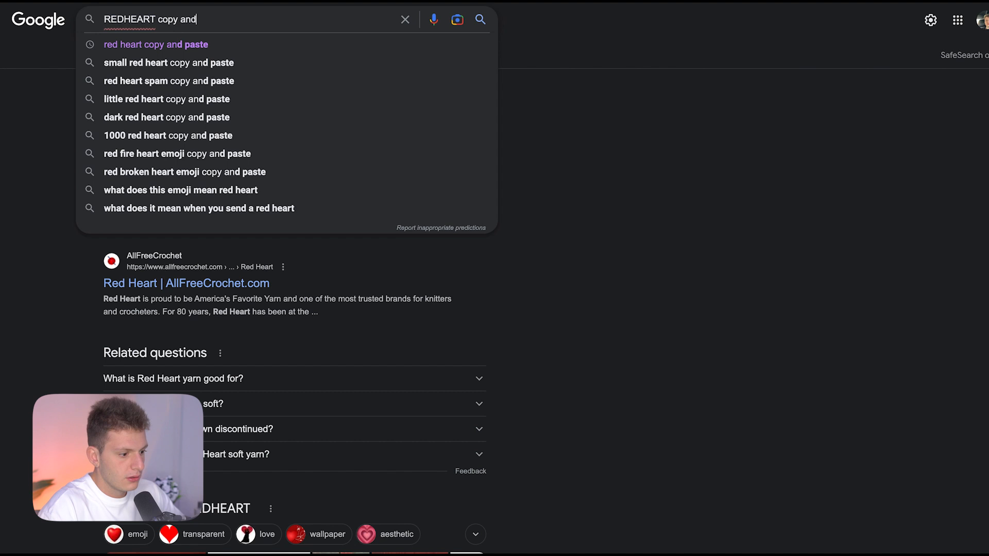
pyautogui.write(' paste emoji')
pyautogui.press('Return')
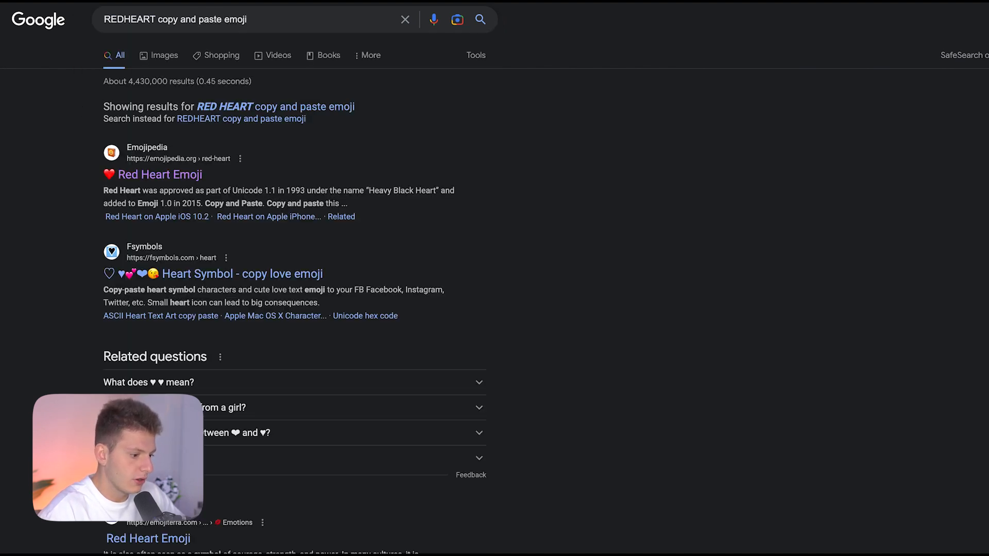
# Step: Copy the red heart emoji from Emojipedia and place it on both sides of "50% Off TODAY ONLY!" in the Shopify description
pyautogui.click(161, 176)
pyautogui.click(351, 390)
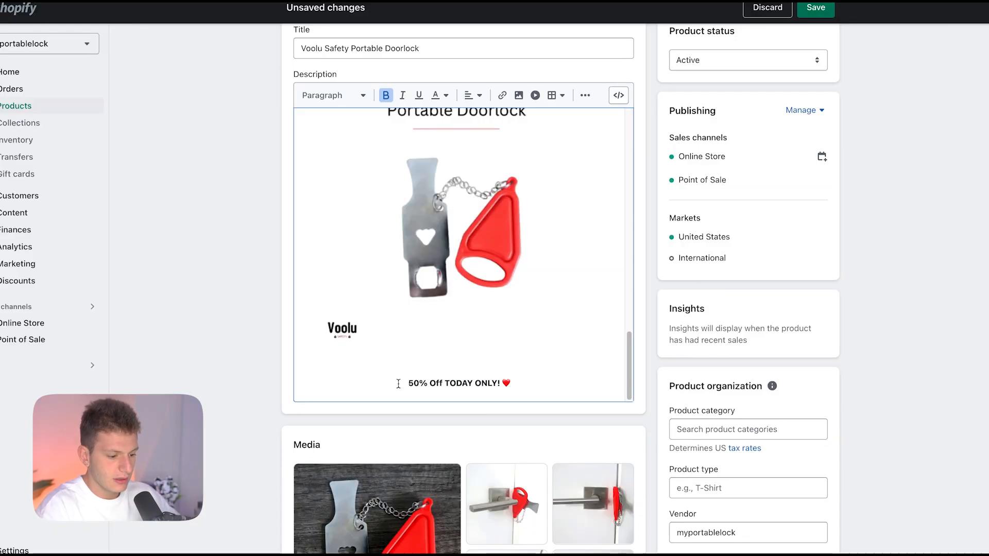
pyautogui.hotkey('ctrl', 'v')
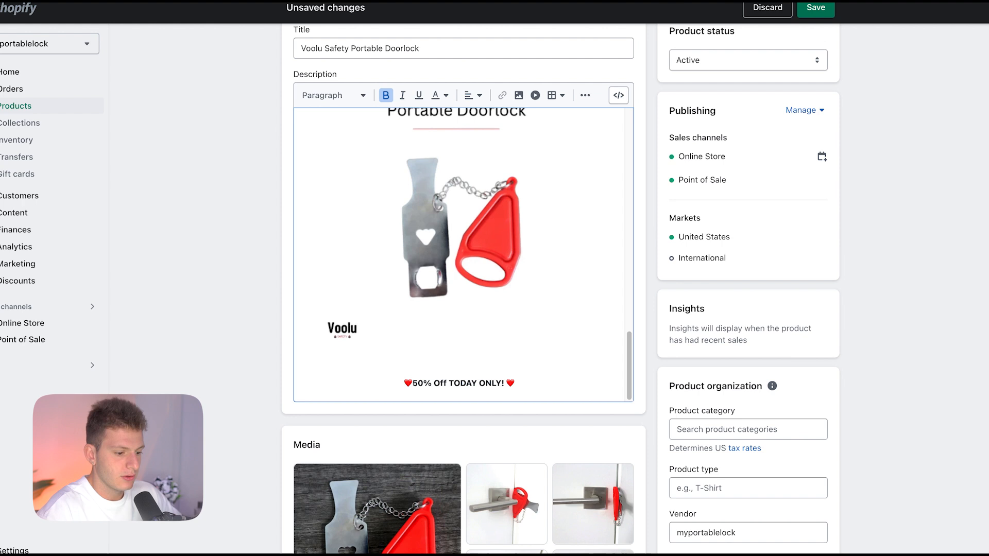
# Step: Put a red heart emoji before and after the heading "FEEL SAFE AT HOME AND IN YOUR TRAVEL!" and save the product
pyautogui.scroll(15, 362, 206)
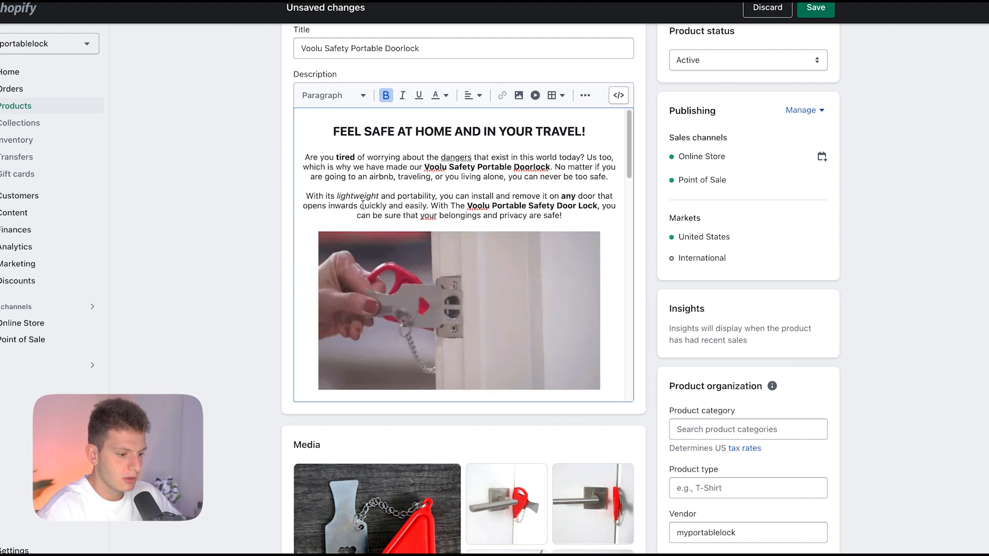
pyautogui.click(327, 135)
pyautogui.hotkey('ctrl', 'v')
pyautogui.press('End')
pyautogui.hotkey('ctrl', 'v')
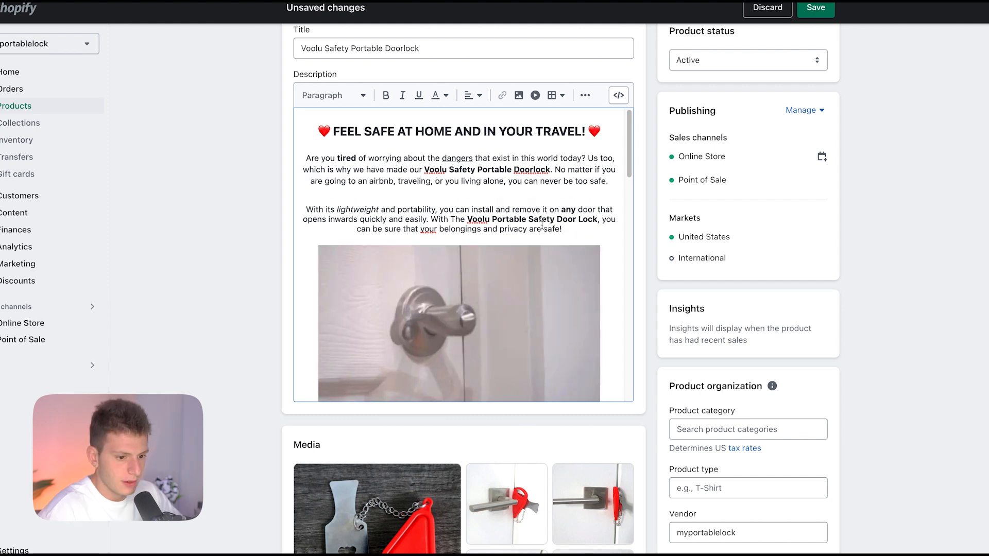
pyautogui.click(817, 13)
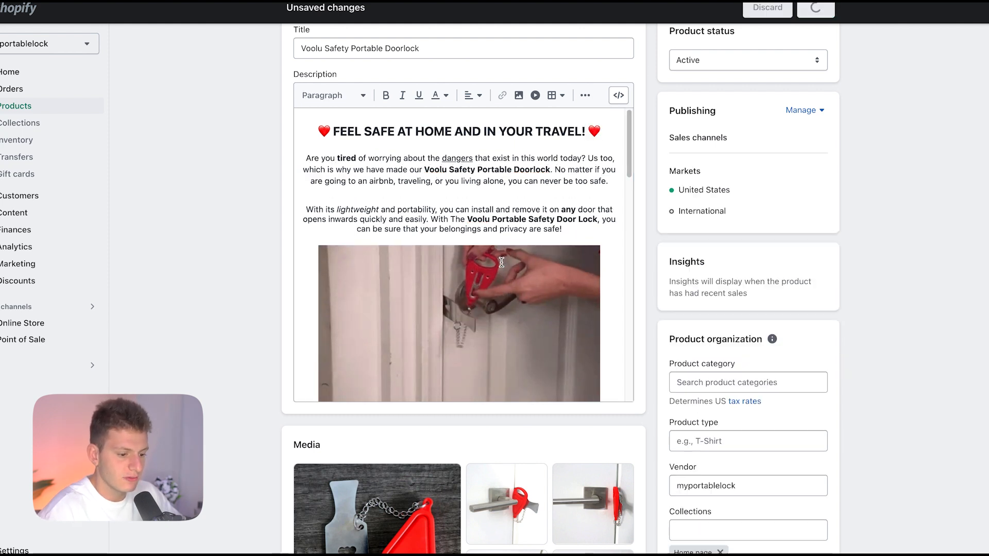
# Step: Review the saved product description from its opening heading through the images and feature paragraphs to the closing offer line
pyautogui.scroll(-15, 501, 263)
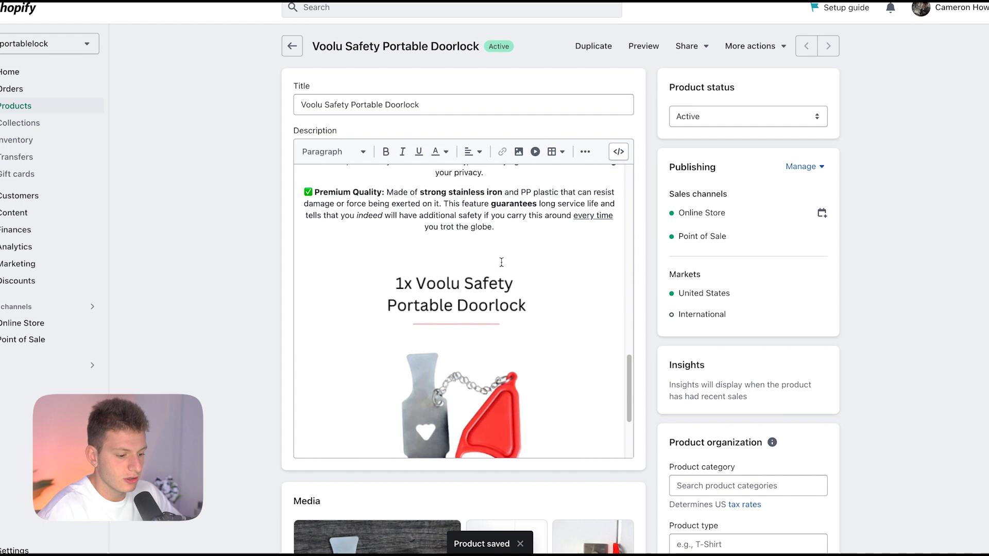
pyautogui.scroll(-10, 501, 263)
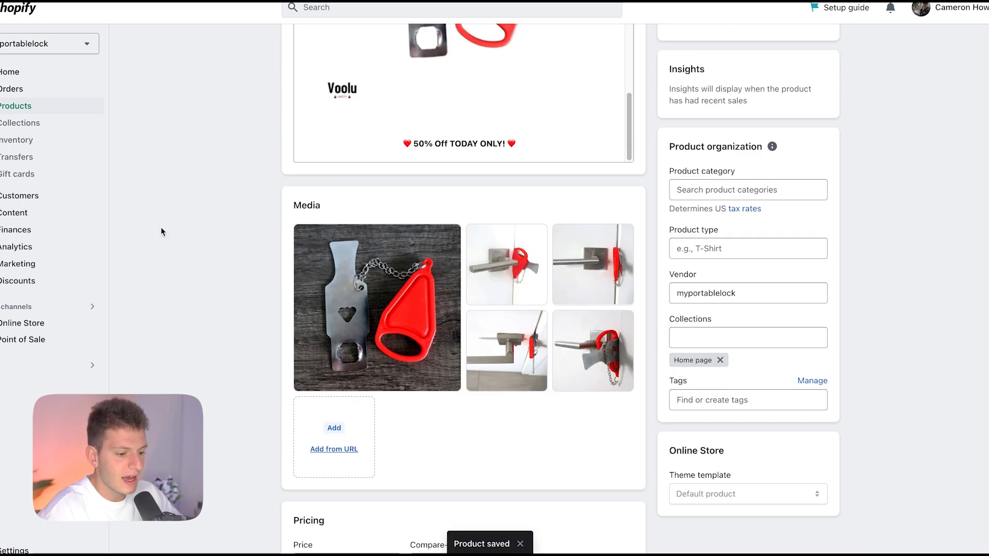
pyautogui.scroll(6, 160, 228)
pyautogui.scroll(5, 463, 239)
pyautogui.scroll(8, 463, 239)
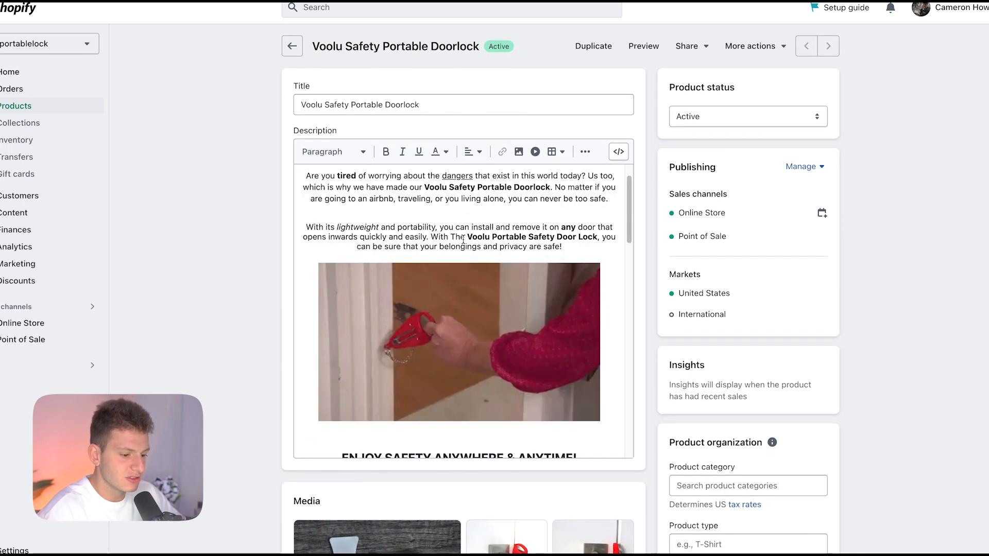
pyautogui.scroll(-6, 463, 239)
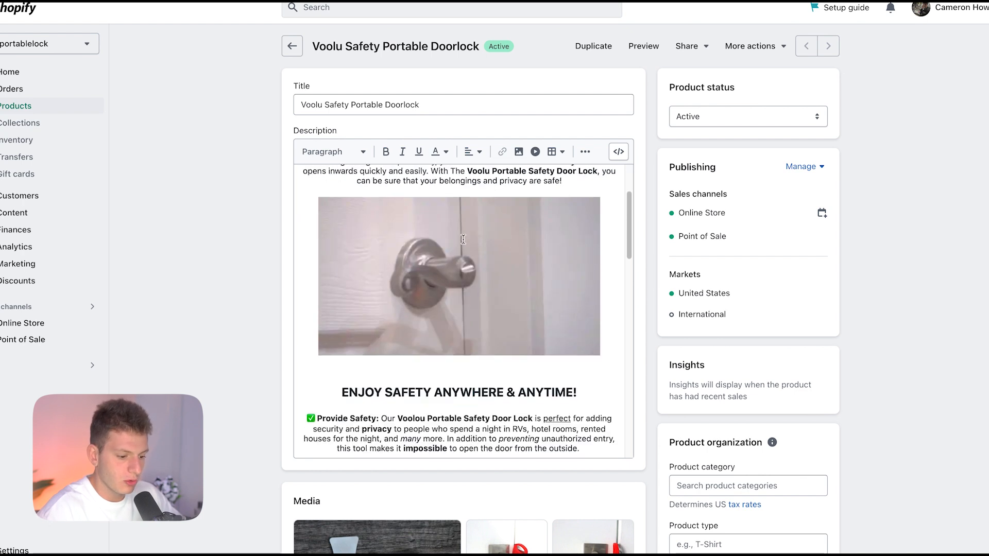
pyautogui.scroll(-4, 463, 239)
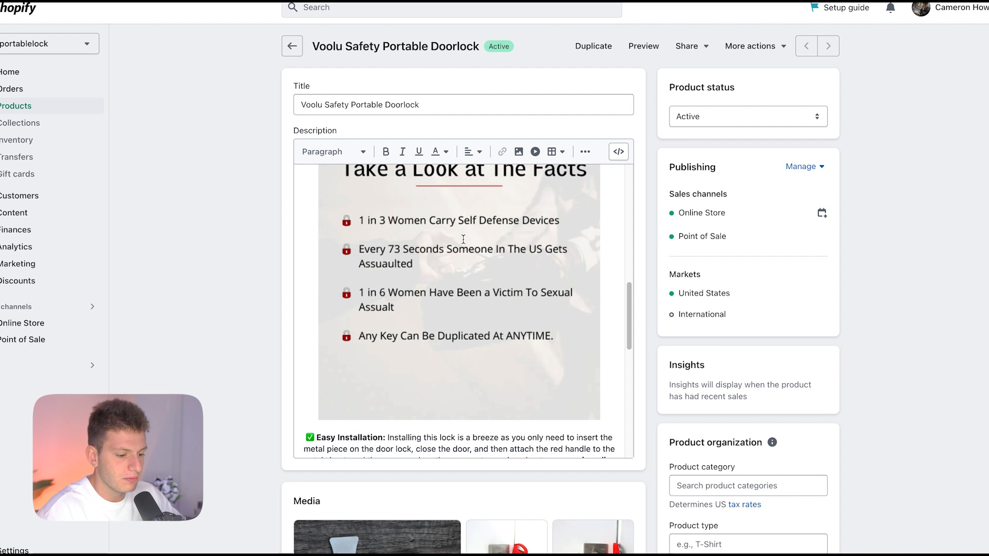
pyautogui.scroll(-5, 463, 239)
pyautogui.scroll(-4, 463, 239)
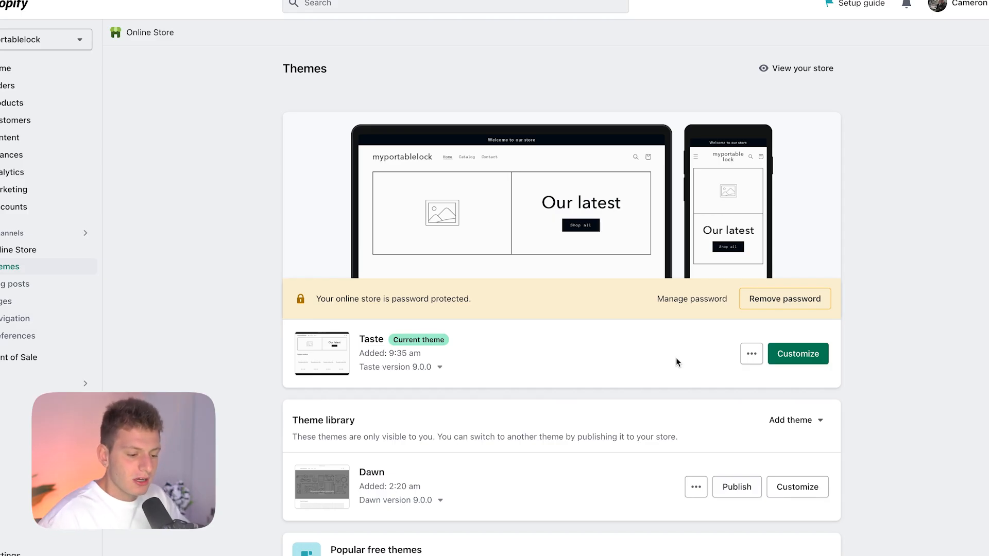
# Step: Open the default theme content of the Taste theme and filter it for "powered by"
pyautogui.click(751, 358)
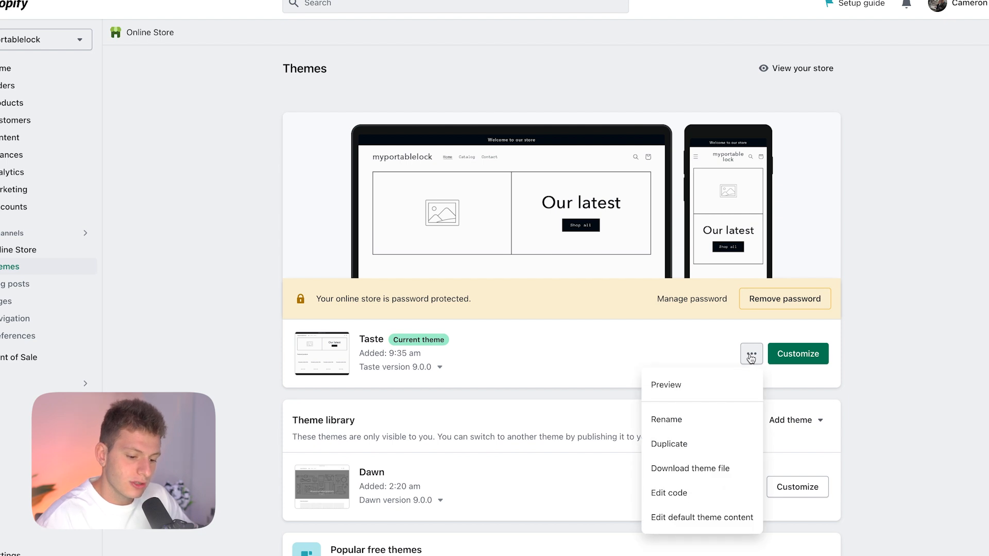
pyautogui.click(689, 524)
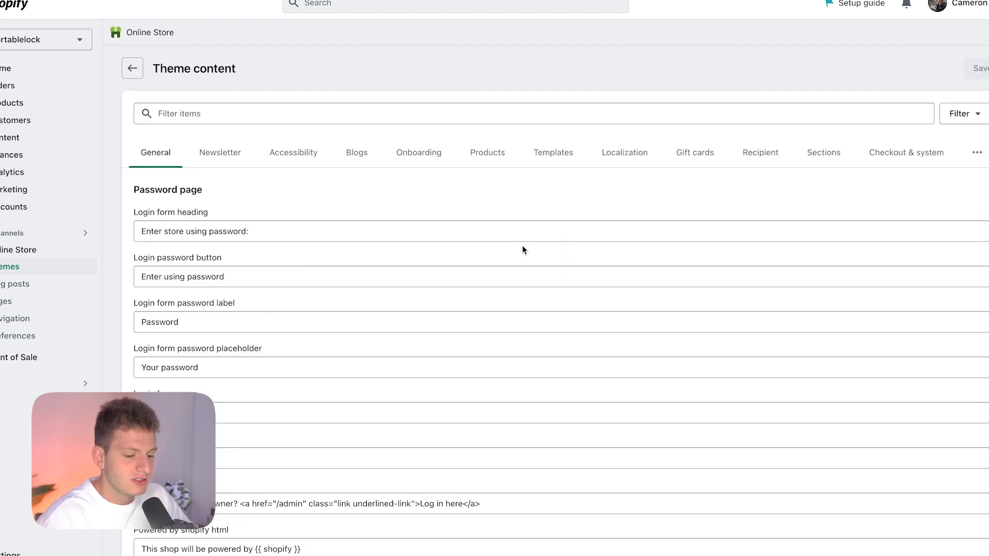
pyautogui.click(209, 114)
pyautogui.write('powered by')
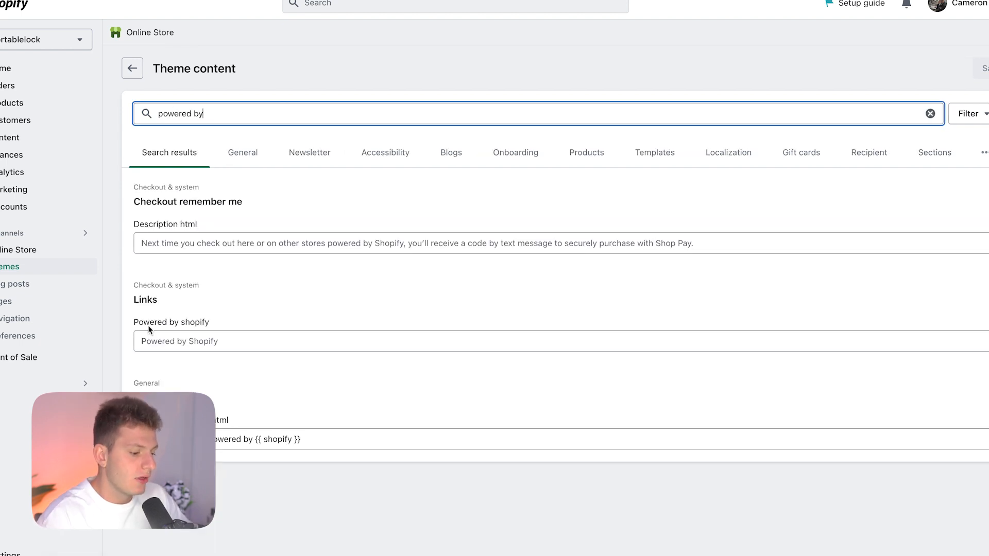
# Step: Blank out the "Powered by shopify" link text and save the theme content
pyautogui.click(154, 333)
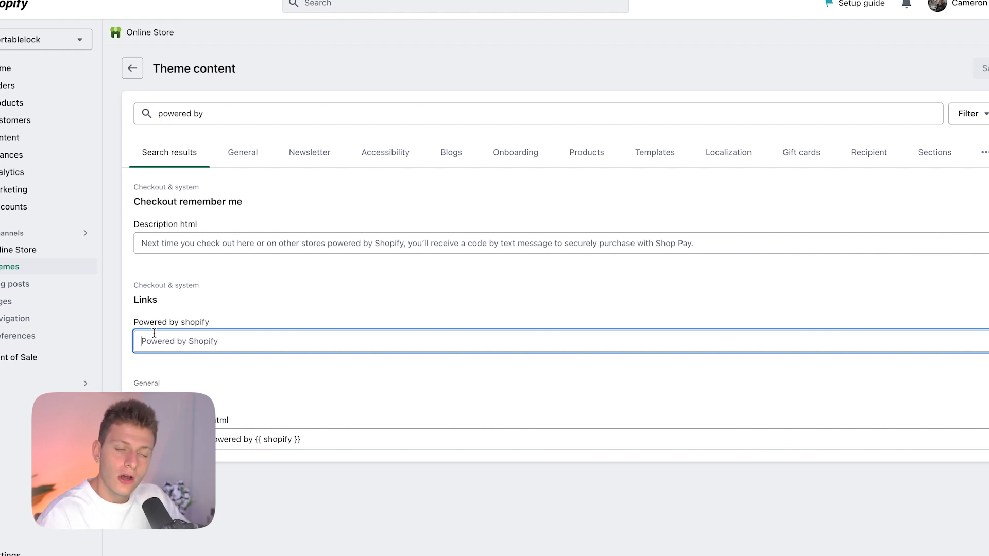
pyautogui.hotkey('ctrl', 'a')
pyautogui.press('BackSpace')
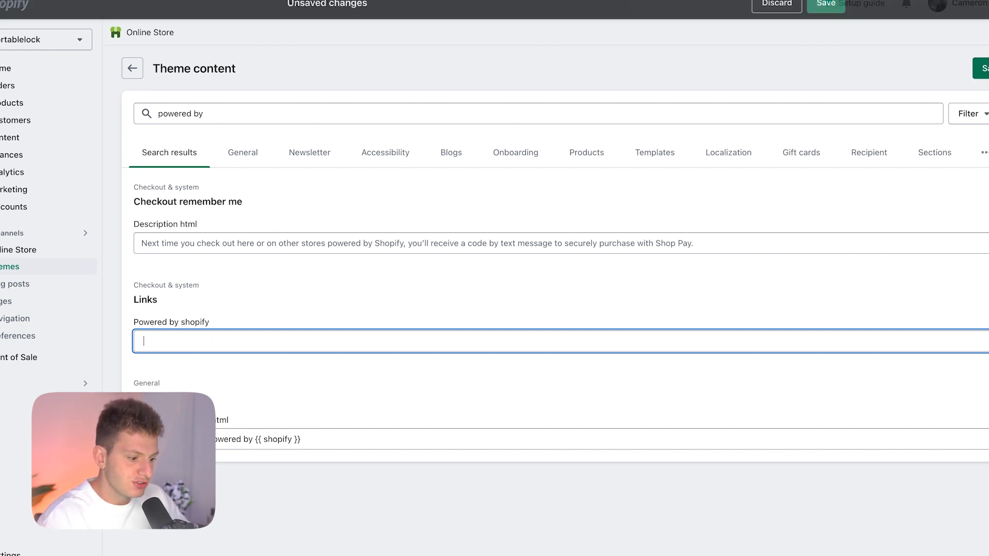
pyautogui.click(981, 68)
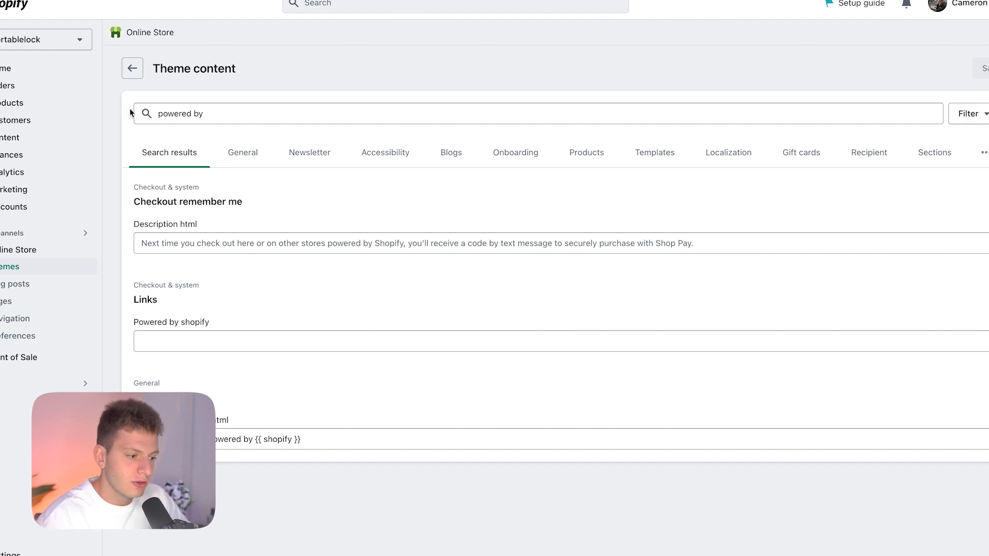
# Step: Open the Taste theme for customizing and set the announcement bar text to "Free Shipping On All Orders TODAY ONLY!"
pyautogui.click(137, 71)
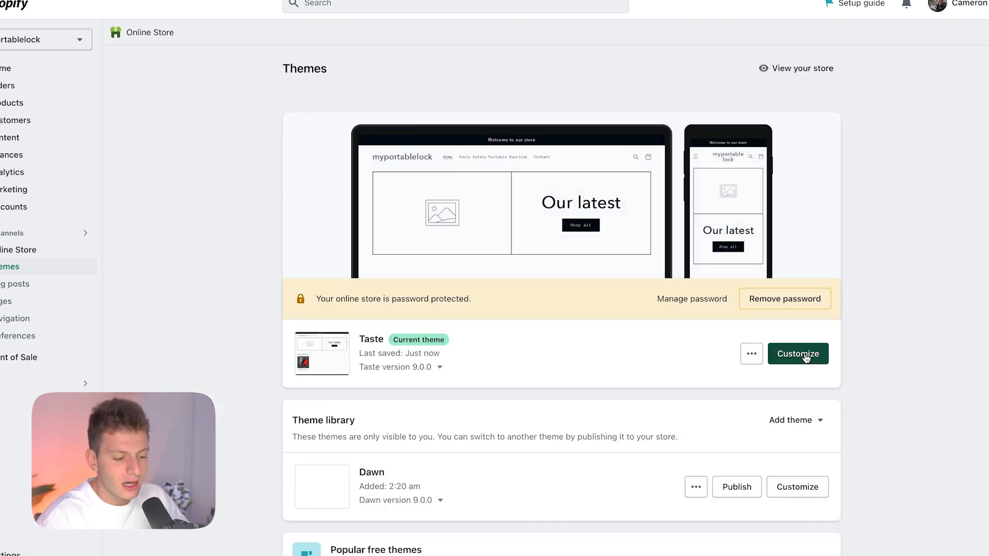
pyautogui.click(806, 357)
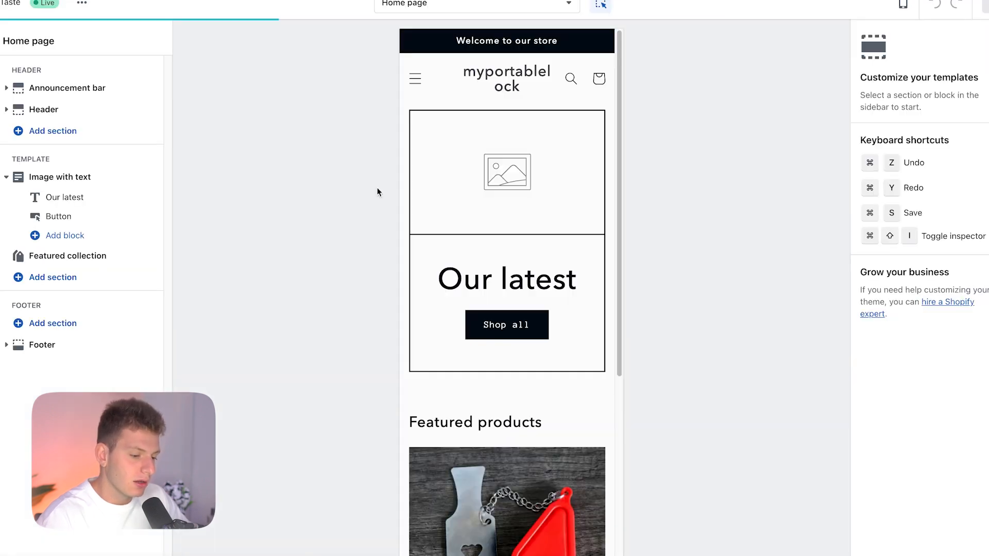
pyautogui.click(535, 44)
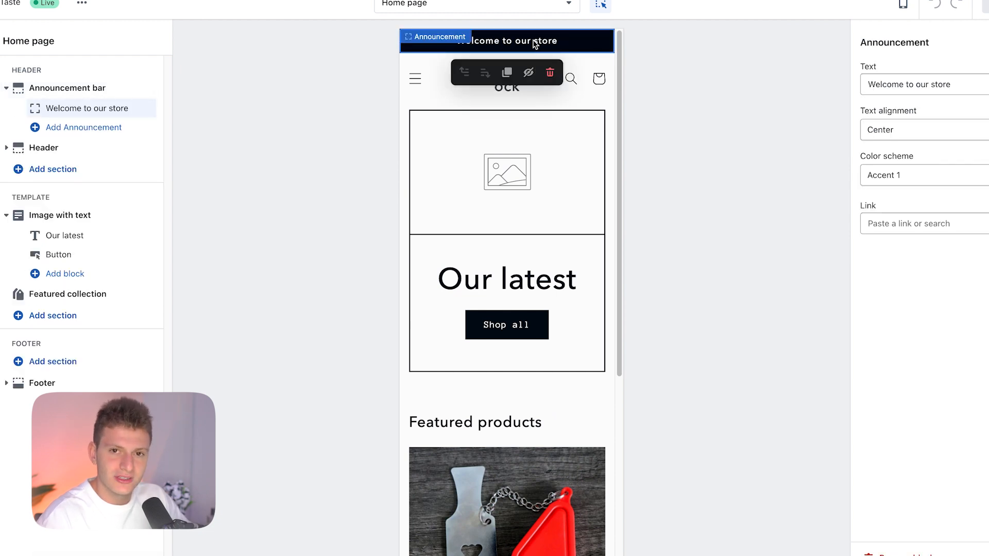
pyautogui.tripleClick(925, 88)
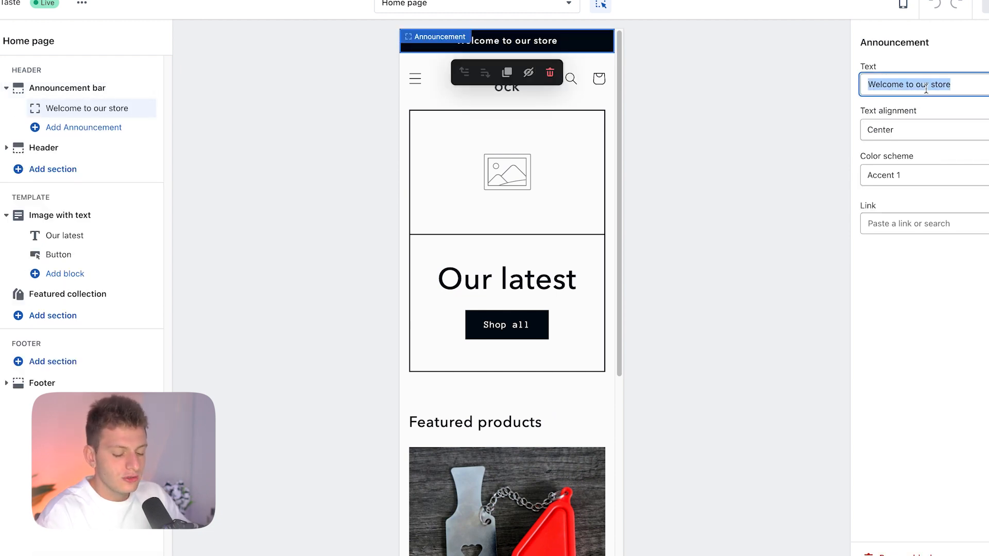
pyautogui.write('Free Ship')
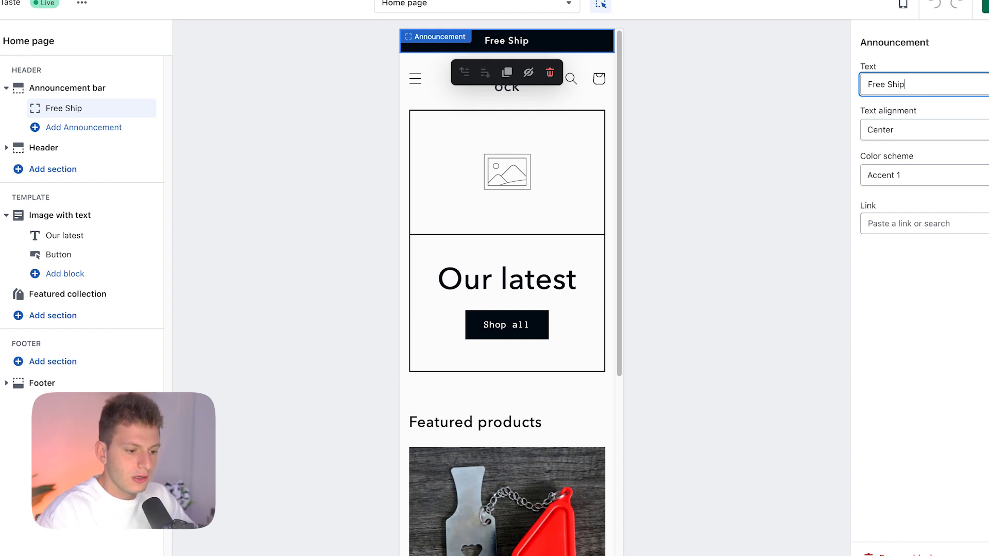
pyautogui.write('ping On All Orders todq')
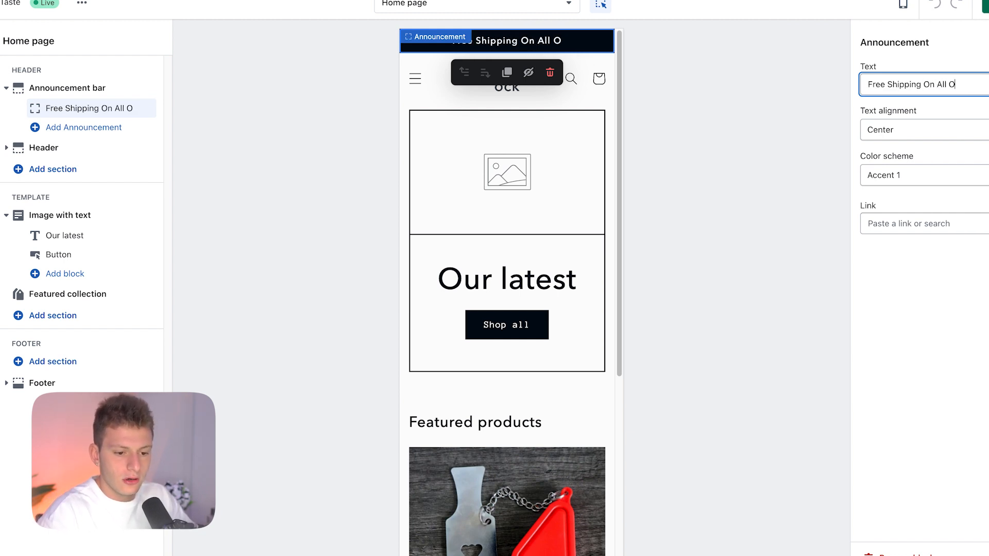
pyautogui.press('BackSpace')
pyautogui.press('BackSpace')
pyautogui.press('BackSpace')
pyautogui.press('BackSpace')
pyautogui.write('TODAY ONLY')
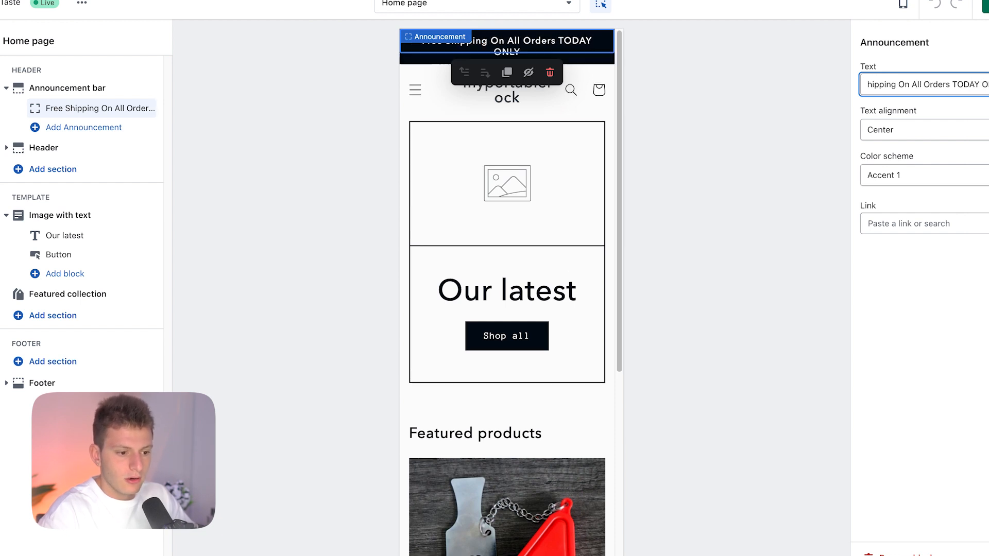
pyautogui.write('!')
pyautogui.click(762, 201)
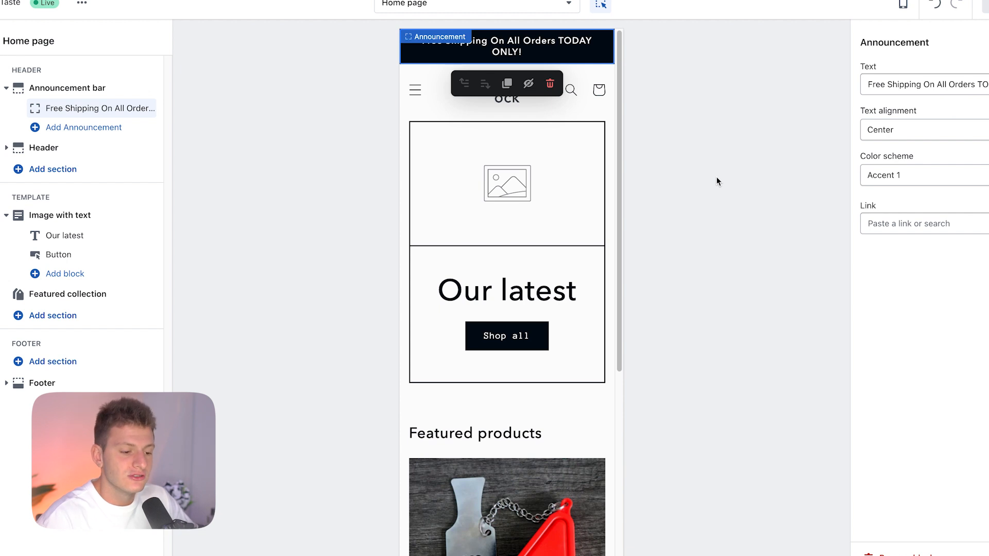
# Step: Set the Voolu_Logo image as the store logo in the theme settings, increase its desktop width and save
pyautogui.click(540, 188)
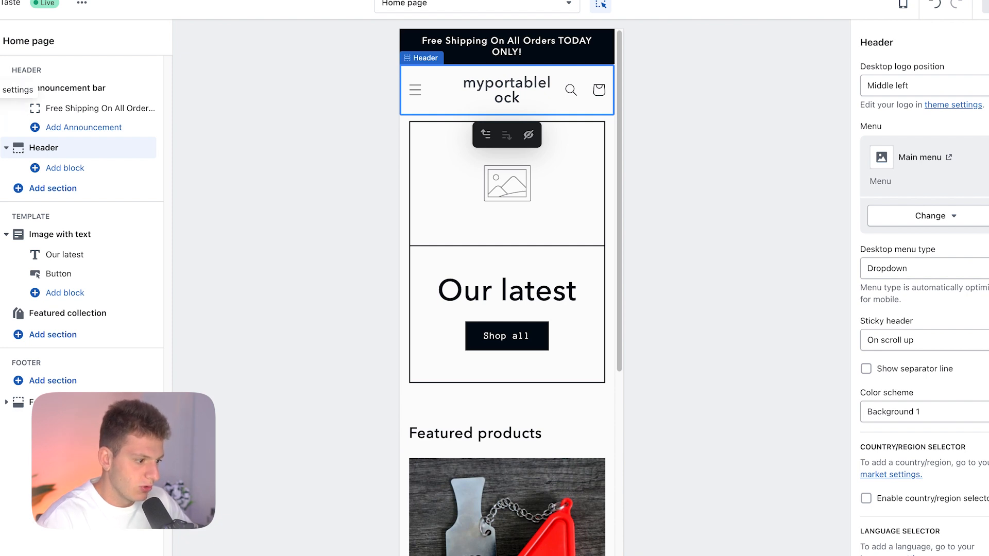
pyautogui.click(2, 86)
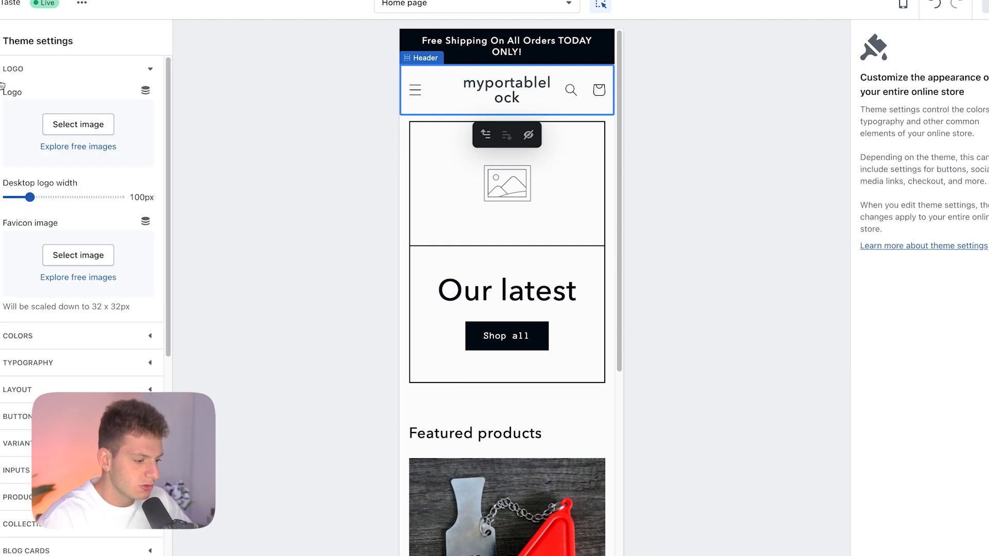
pyautogui.click(88, 130)
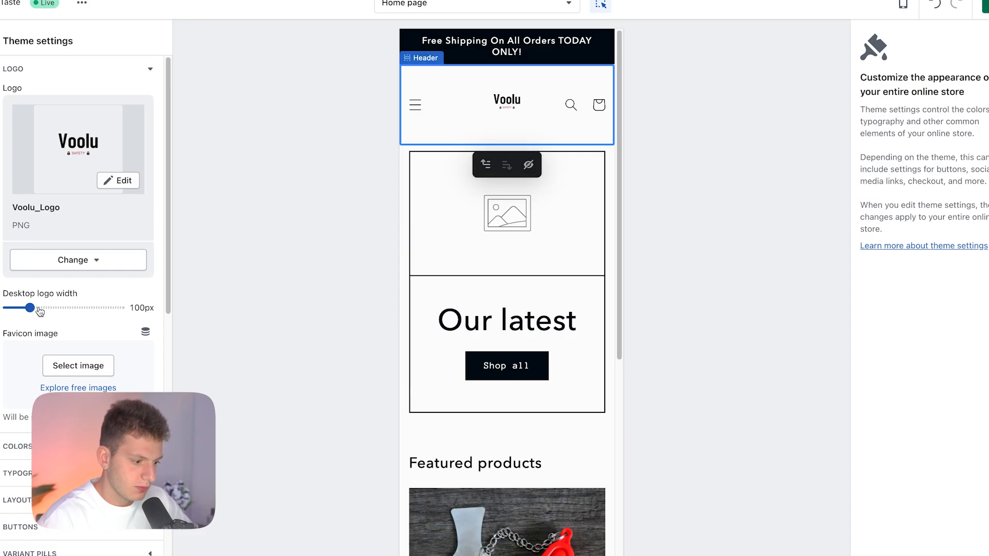
pyautogui.moveTo(40, 309); pyautogui.dragTo(52, 308)
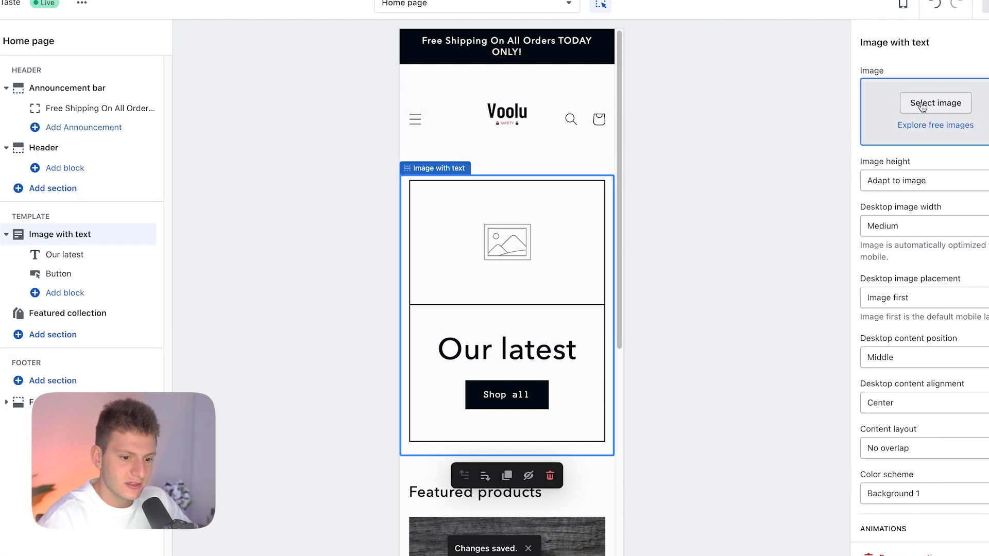
# Step: Upload image 51 from the computer and set it as the picture of the Image with text section
pyautogui.click(923, 106)
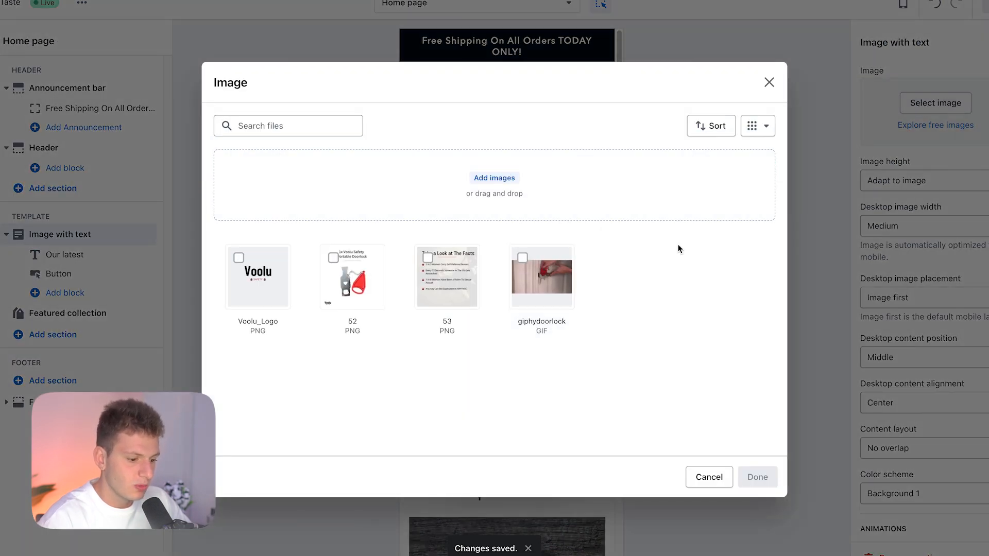
pyautogui.click(367, 176)
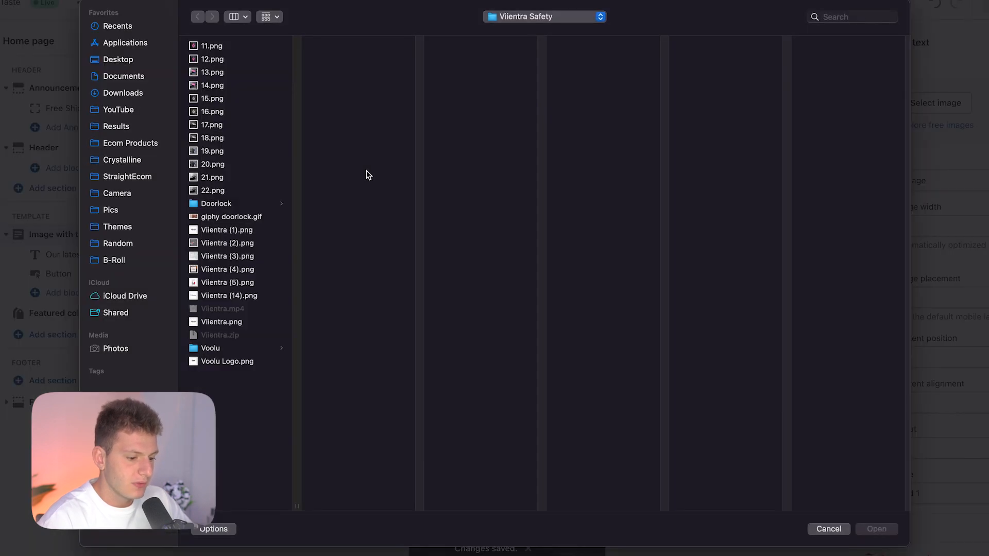
pyautogui.doubleClick(216, 220)
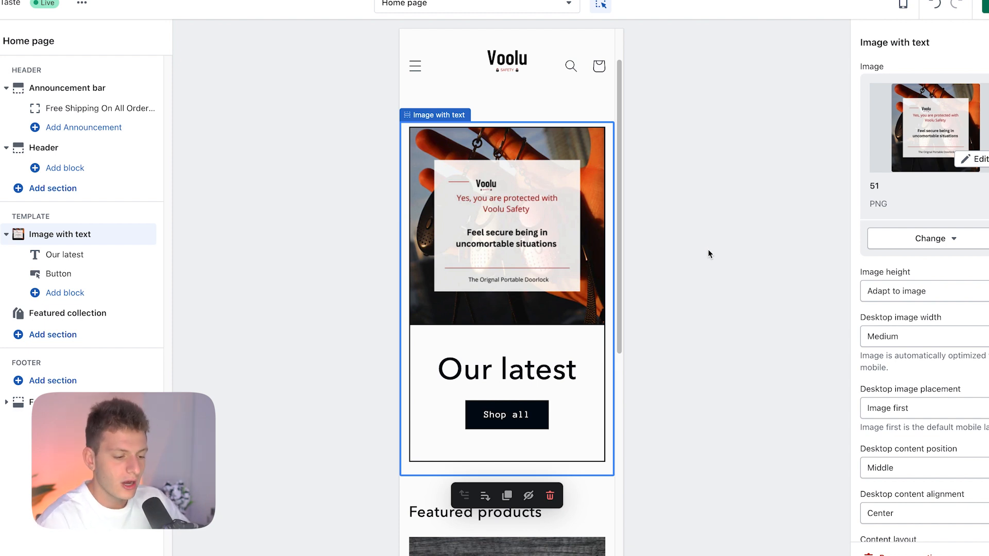
# Step: Change the "Our latest" heading in the Image with text section to "Stay Safe Now" and save
pyautogui.scroll(-3, 545, 193)
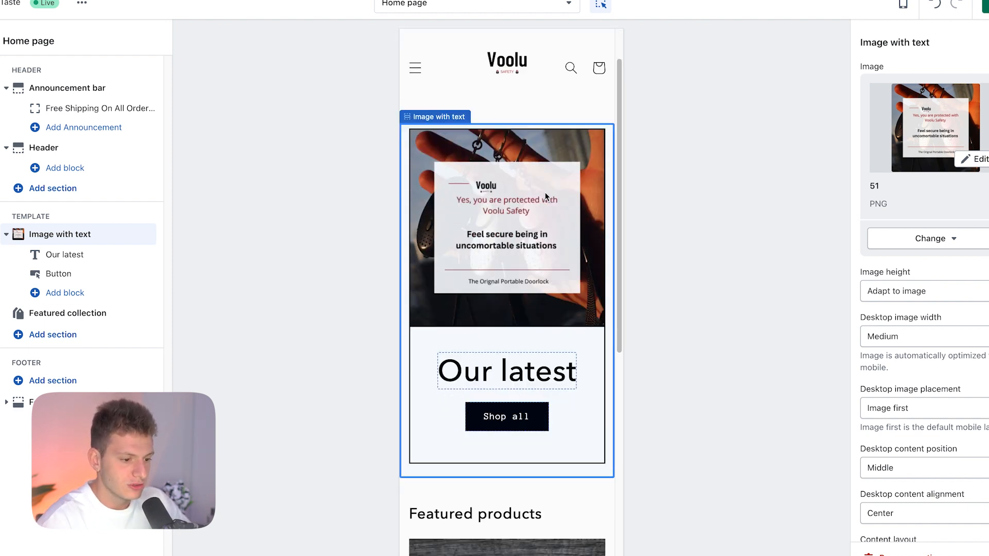
pyautogui.click(538, 265)
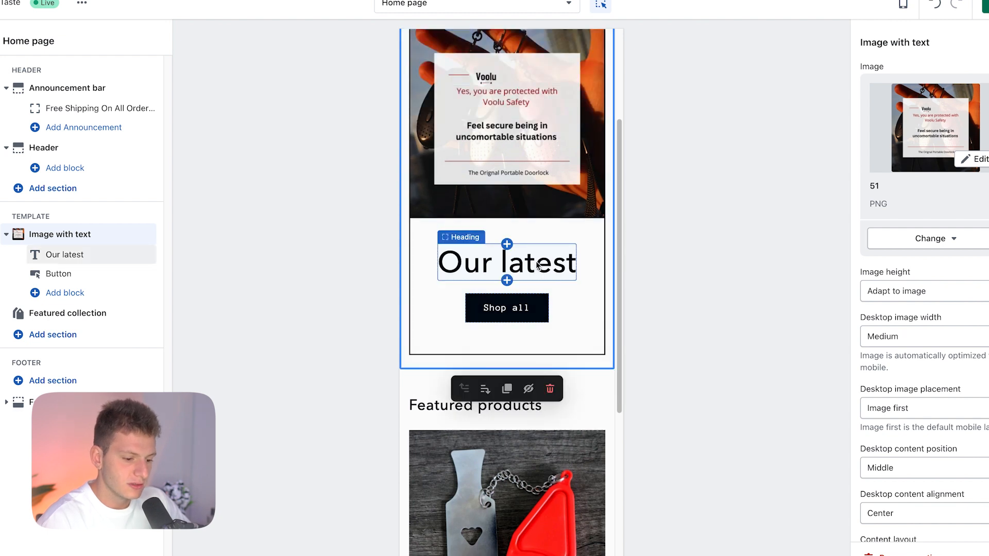
pyautogui.rightClick(350, 344)
pyautogui.click(309, 276)
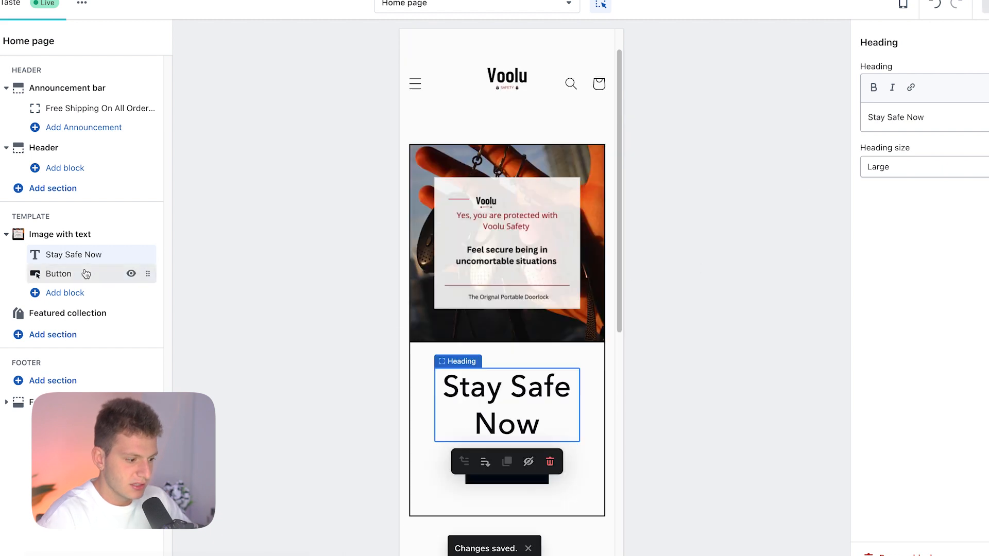
# Step: Link the "Shop all" button in the Image with text section to the Voolu Safety Portable Doorlock product
pyautogui.click(86, 273)
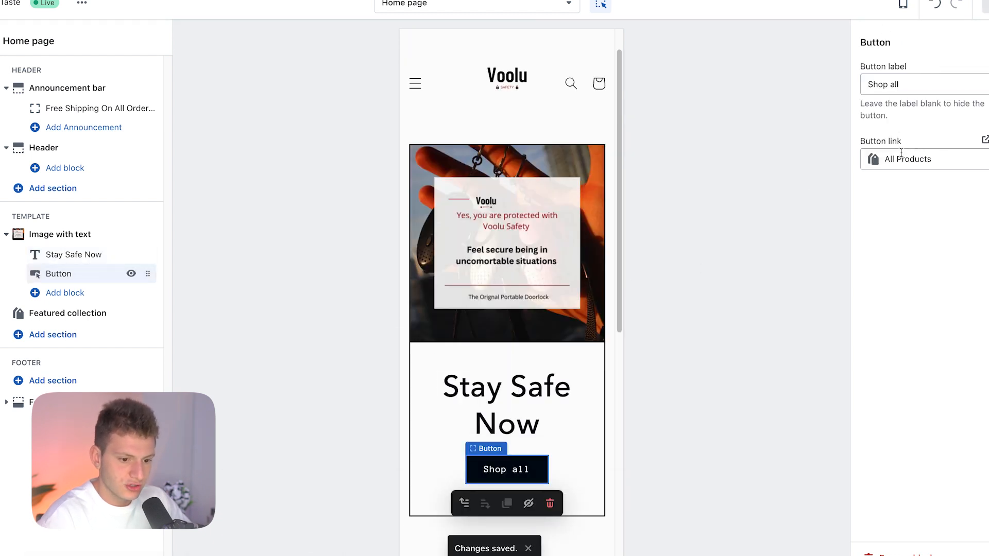
pyautogui.click(920, 154)
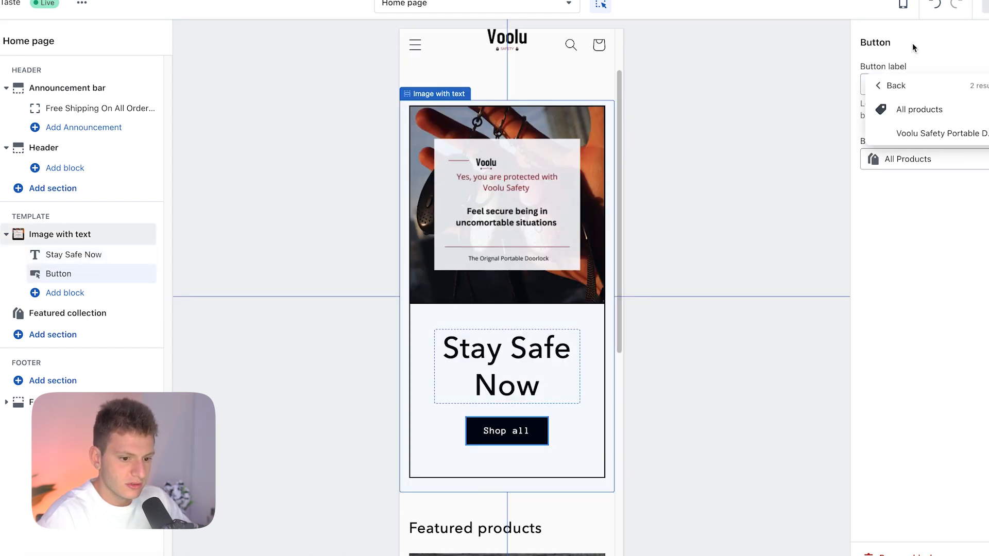
pyautogui.click(910, 126)
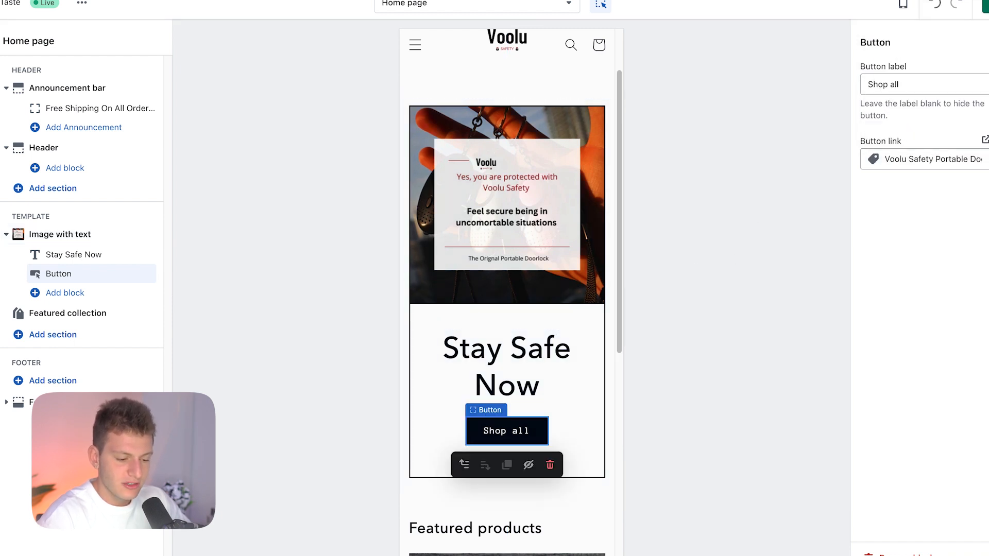
# Step: Search Google for "finger pointing down emoji", copy the 👇 emoji and append it to the "Stay Safe Now" heading
pyautogui.press('super+t')
pyautogui.write('finger ')
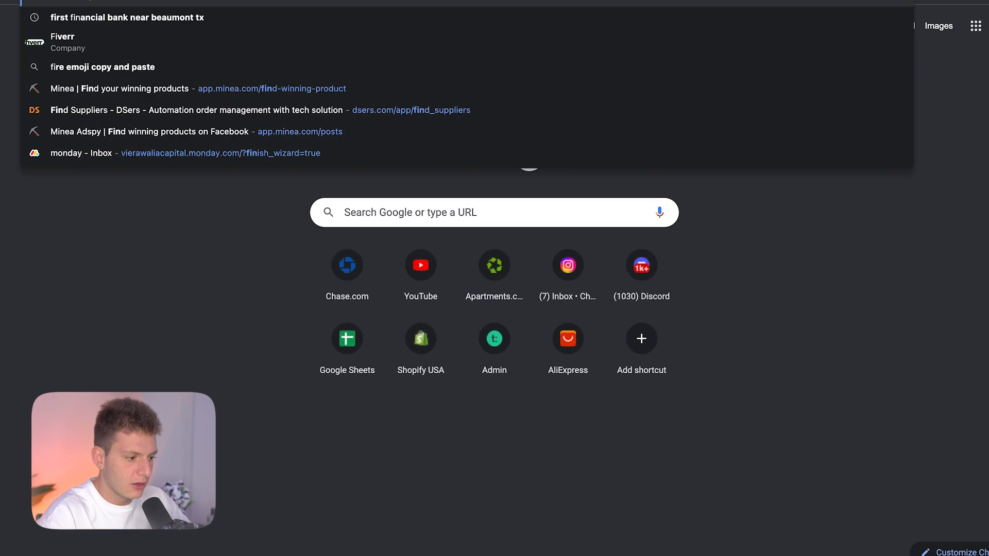
pyautogui.write('pointing d')
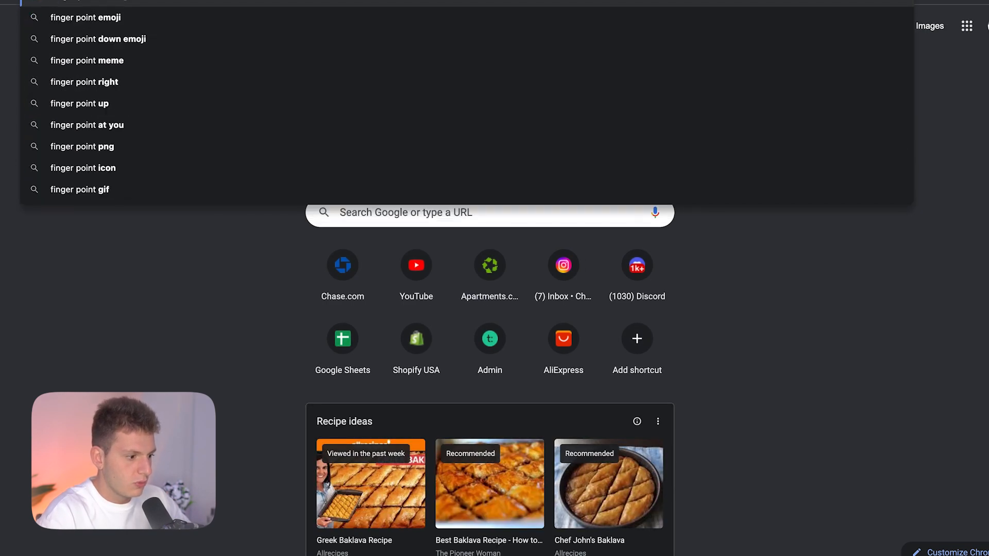
pyautogui.write('own emoji')
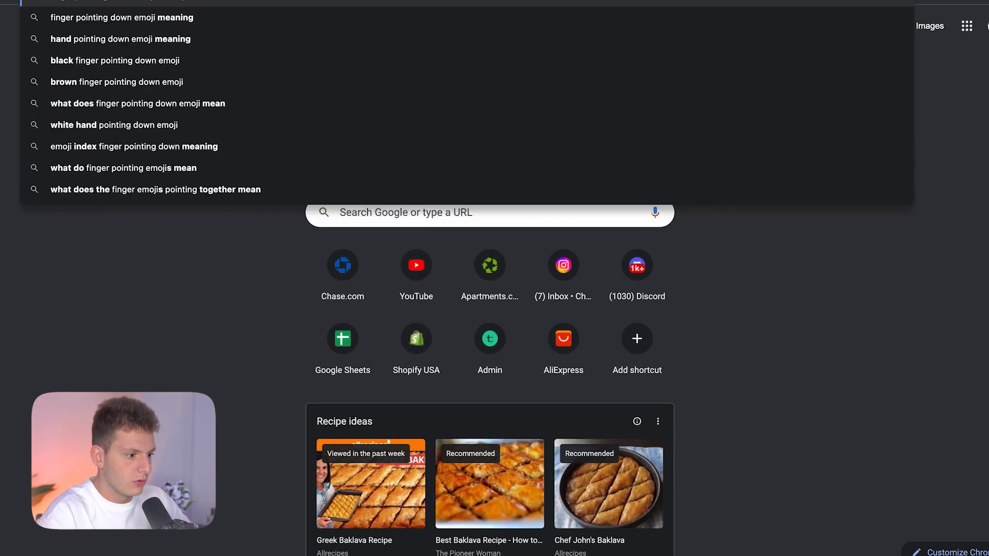
pyautogui.press('Return')
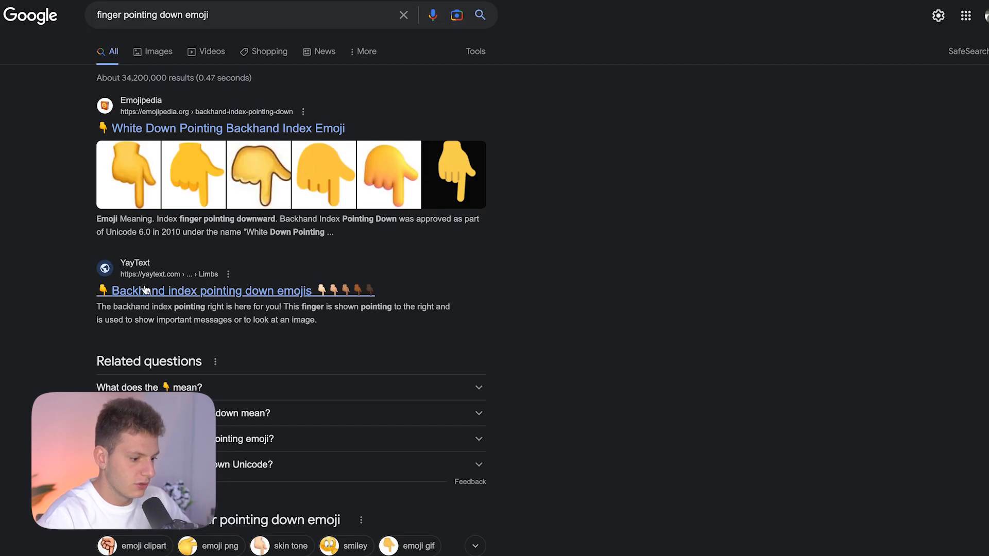
pyautogui.click(145, 289)
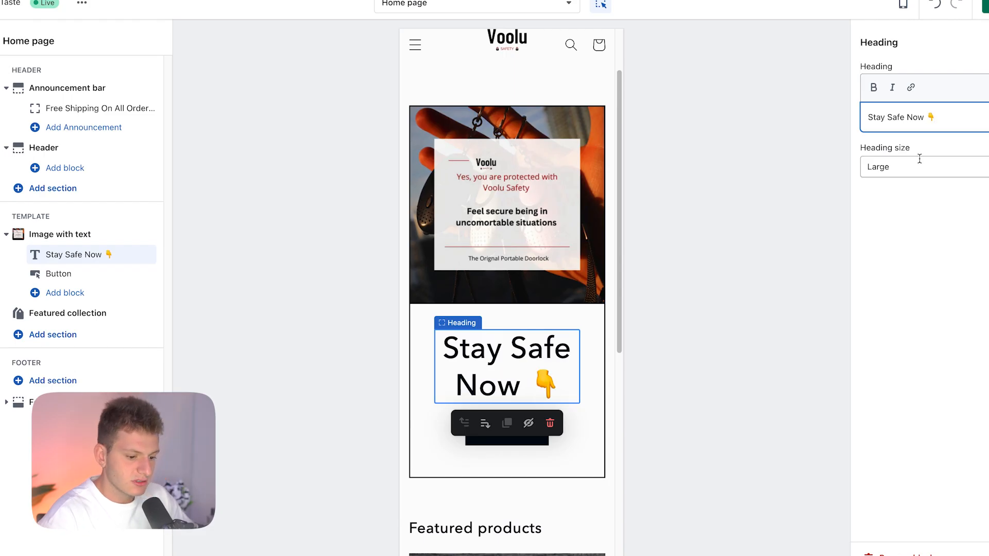
# Step: Try the Small and Medium sizes on the "Stay Safe Now 👇" heading, settle on Small and save
pyautogui.click(901, 167)
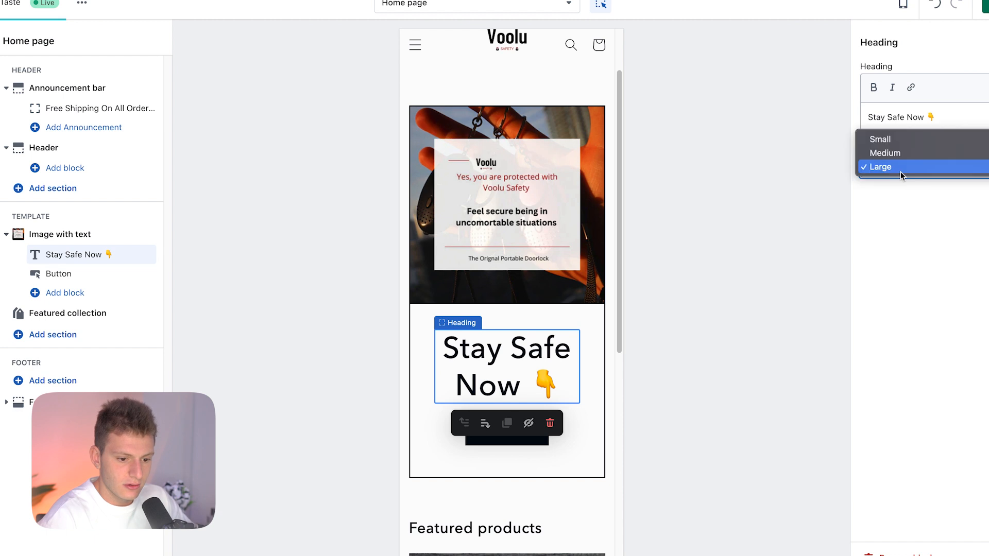
pyautogui.press('Escape')
pyautogui.click(888, 168)
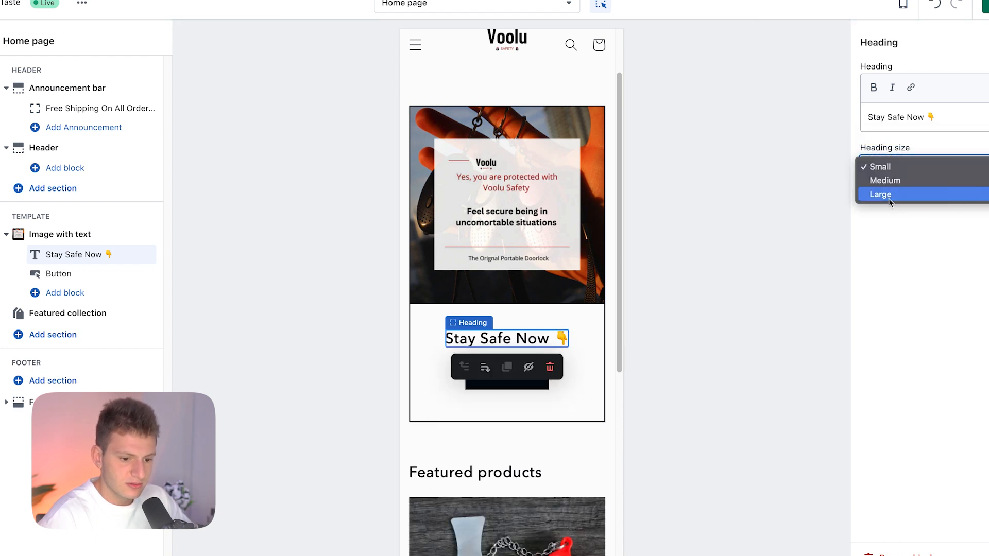
pyautogui.click(887, 171)
pyautogui.click(888, 171)
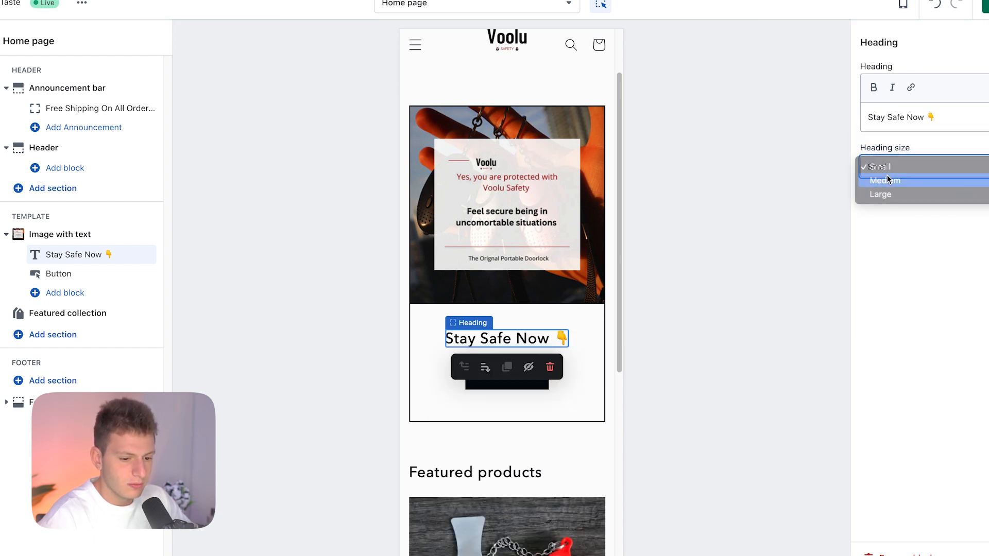
pyautogui.click(887, 174)
pyautogui.click(986, 5)
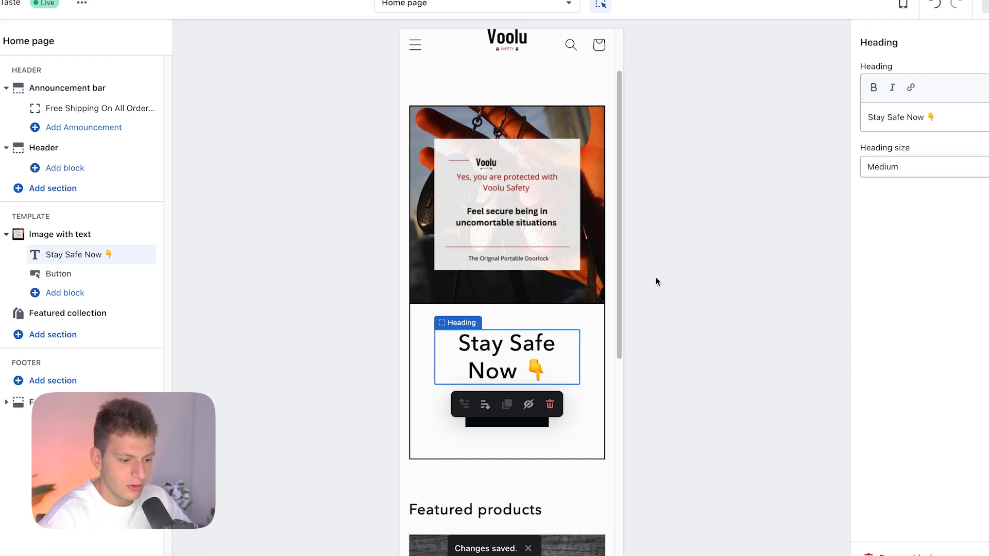
pyautogui.click(892, 173)
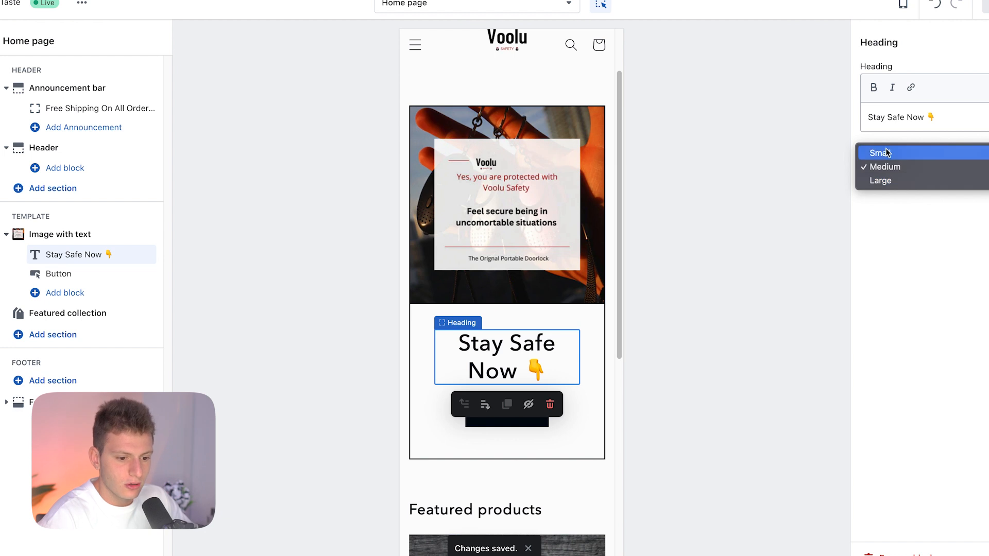
pyautogui.click(887, 151)
# Step: Check the Featured collection settings and add a Featured product section below it on the home page
pyautogui.click(62, 315)
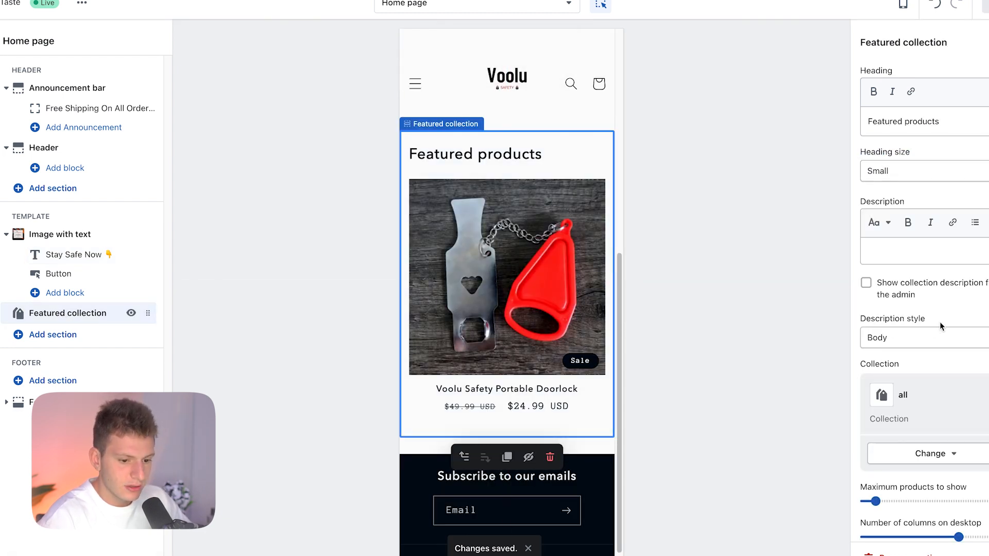
pyautogui.scroll(-10, 938, 323)
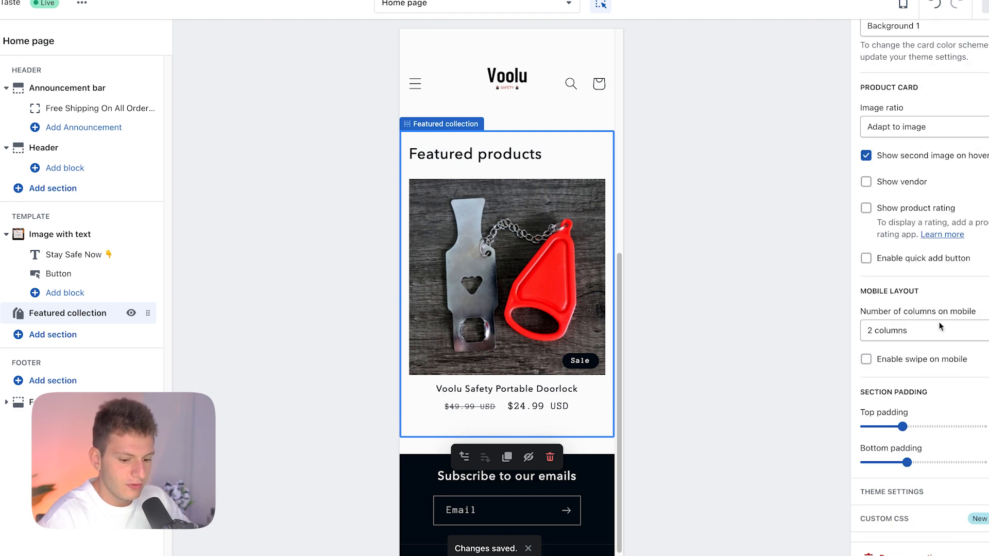
pyautogui.click(42, 334)
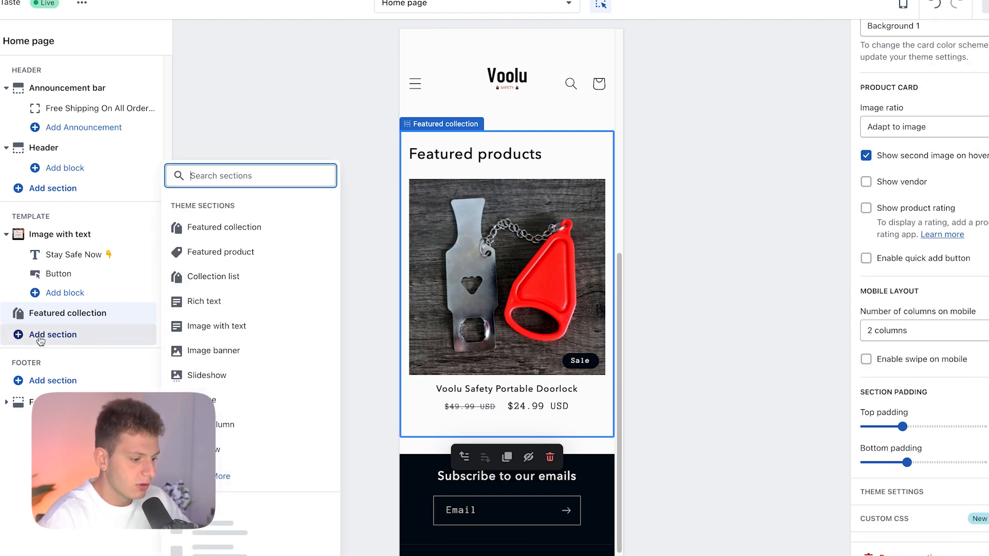
pyautogui.click(249, 223)
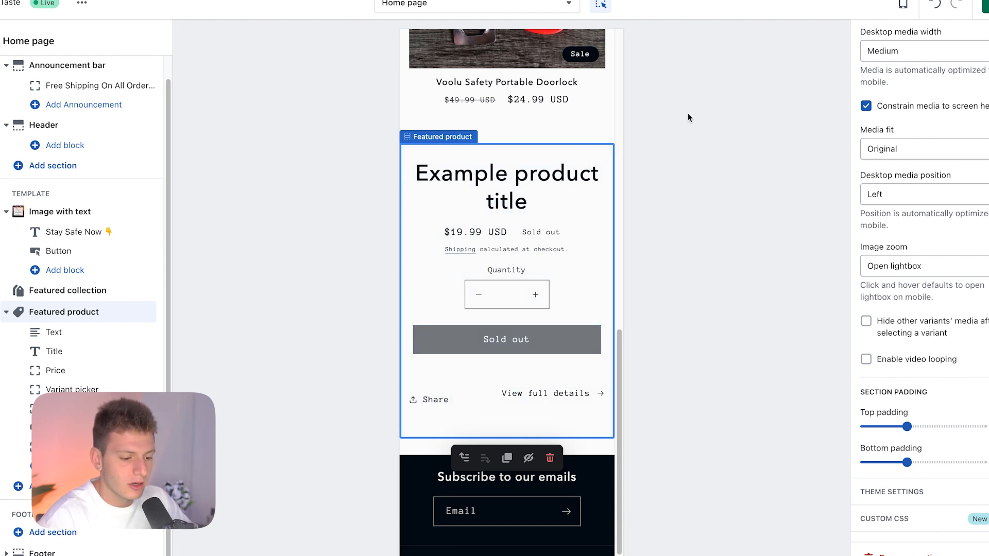
# Step: Remove the Featured collection section from the home page
pyautogui.scroll(4, 553, 132)
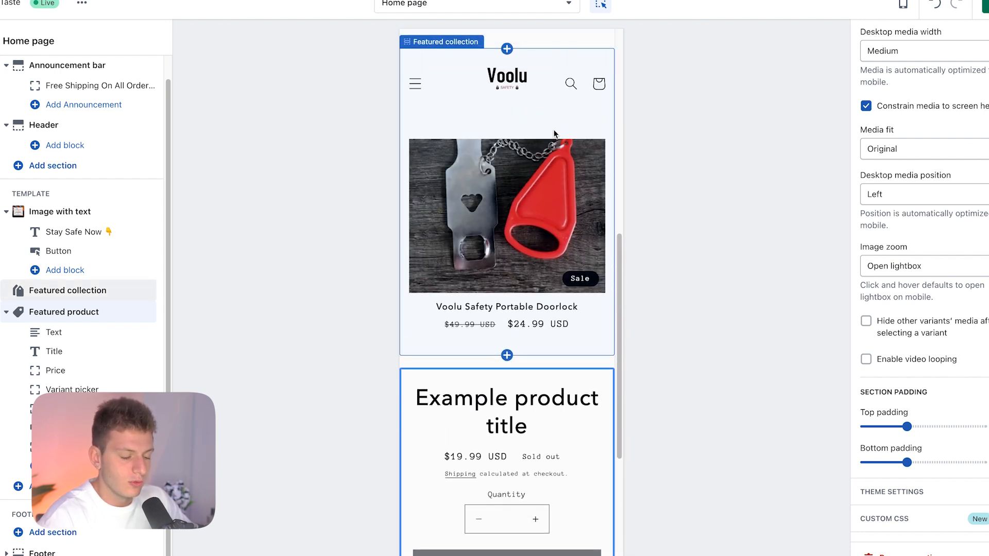
pyautogui.click(144, 290)
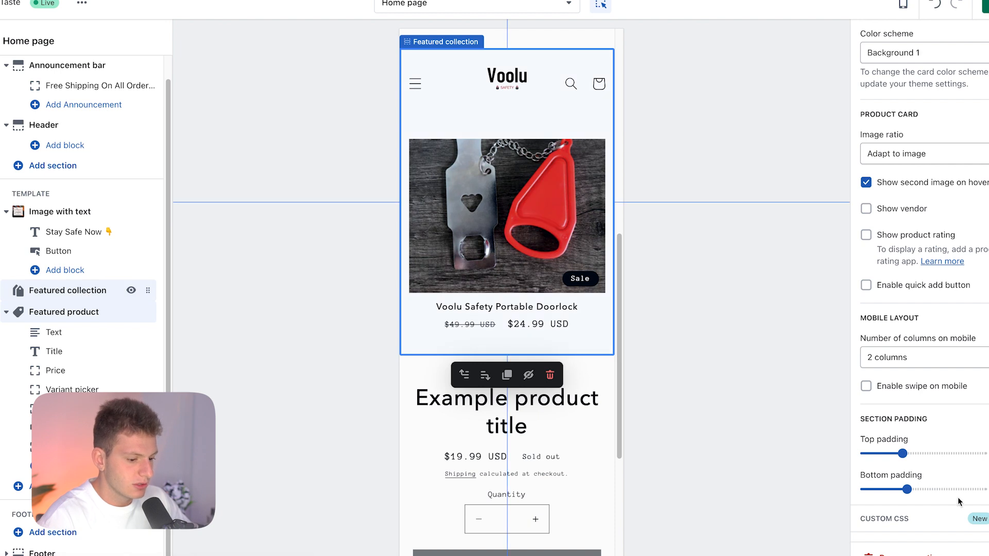
pyautogui.click(901, 553)
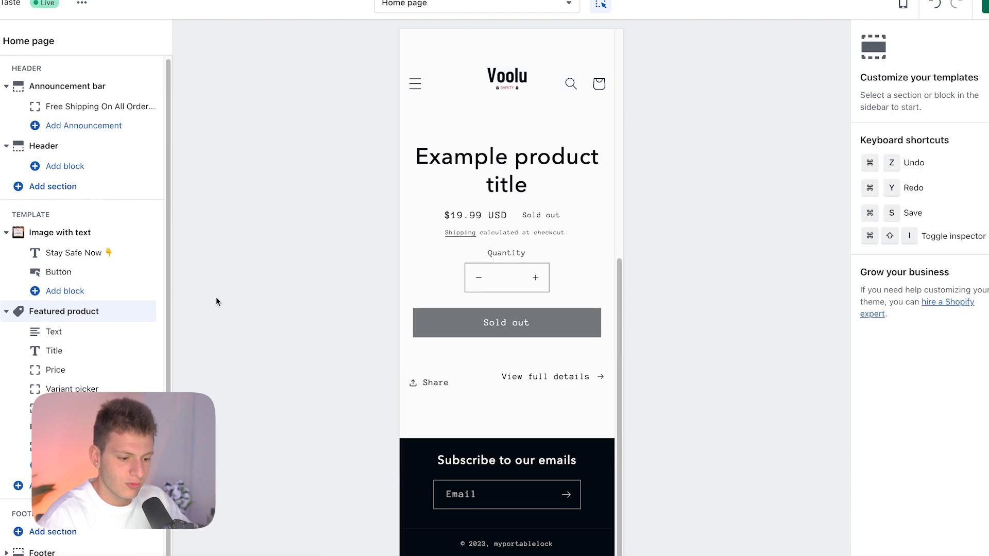
# Step: Assign the Voolu Safety Portable Doorlock to the Featured product section and save the home page
pyautogui.click(85, 312)
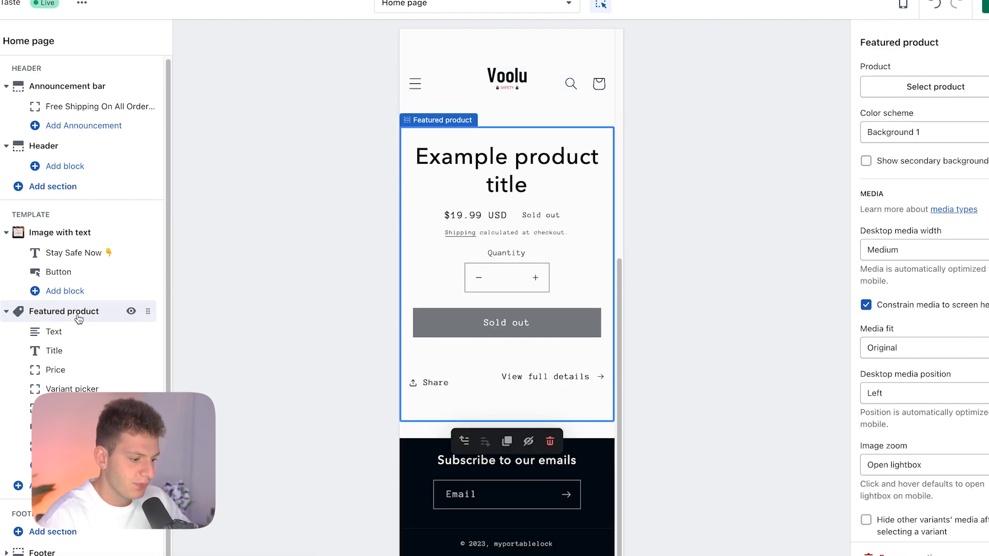
pyautogui.click(876, 85)
pyautogui.click(901, 140)
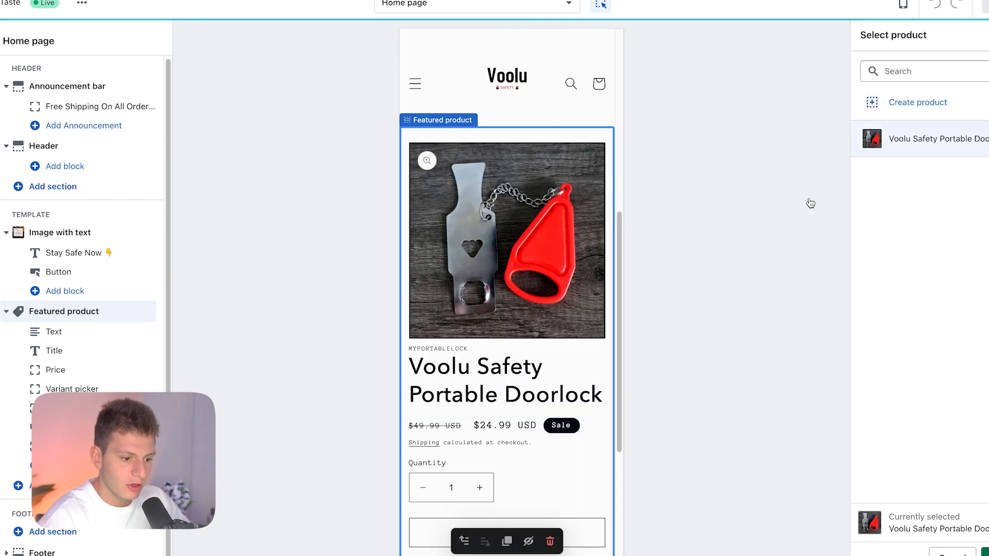
pyautogui.scroll(-5, 540, 325)
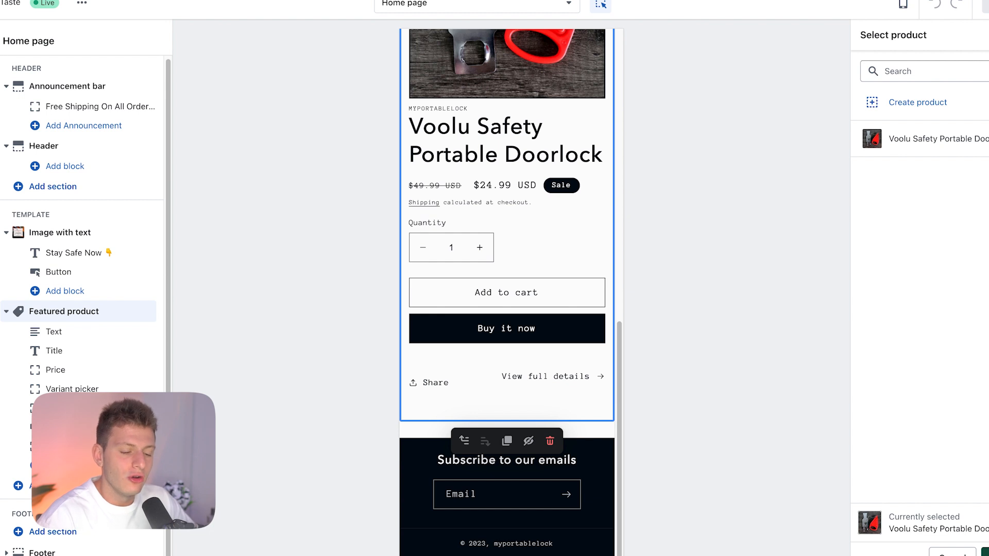
pyautogui.click(985, 552)
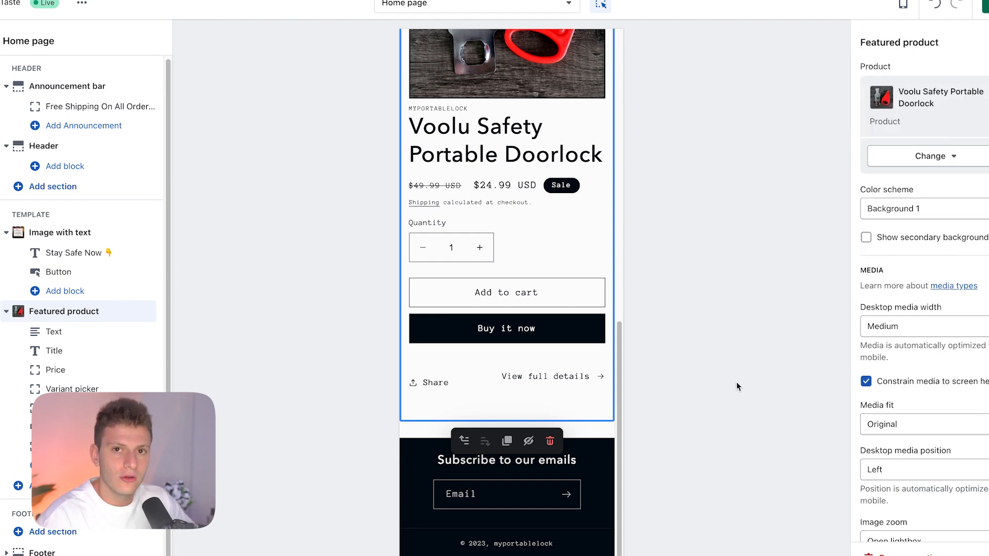
pyautogui.click(986, 6)
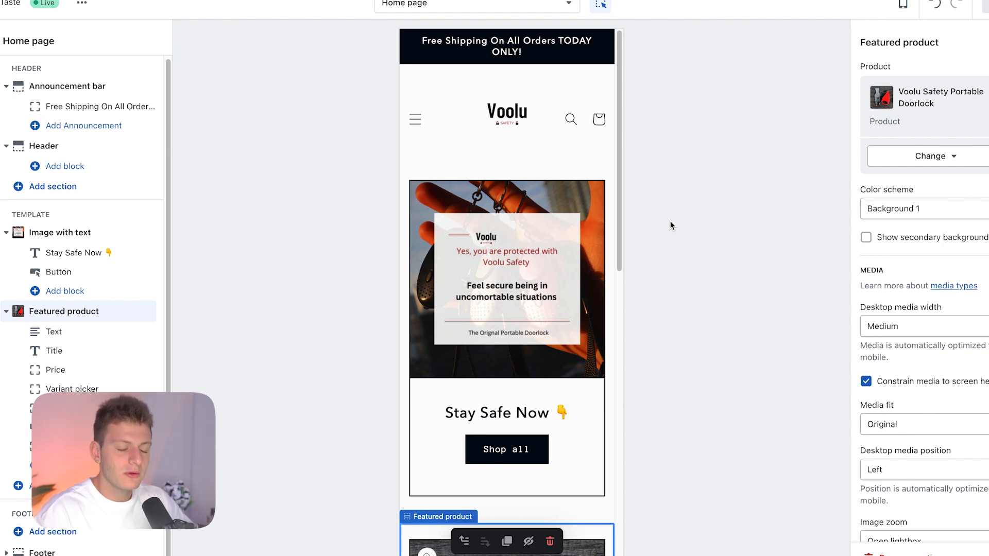
# Step: Preview the mobile navigation menu and review the home page layout down to the email signup
pyautogui.click(416, 121)
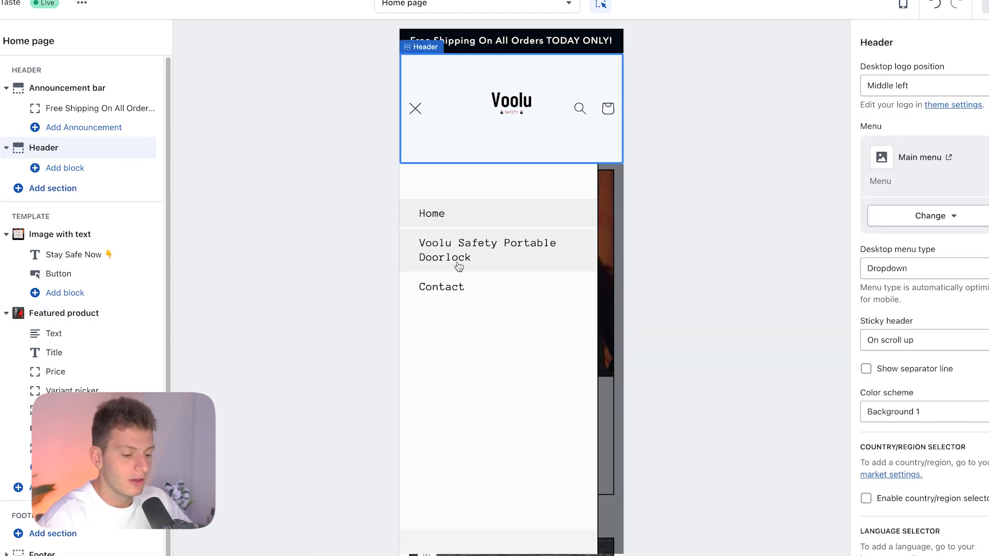
pyautogui.click(423, 117)
pyautogui.scroll(-10, 503, 267)
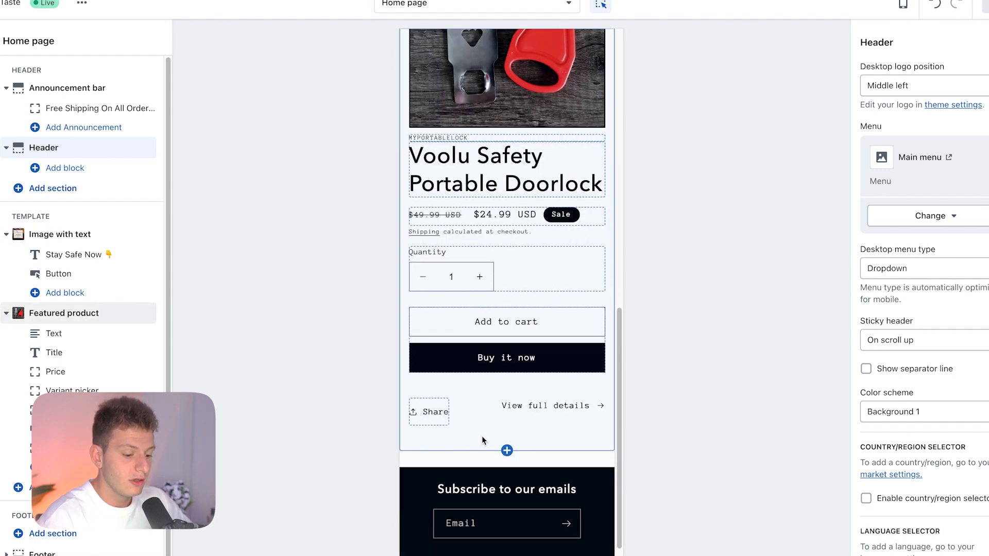
pyautogui.scroll(11, 547, 225)
pyautogui.scroll(-8, 548, 224)
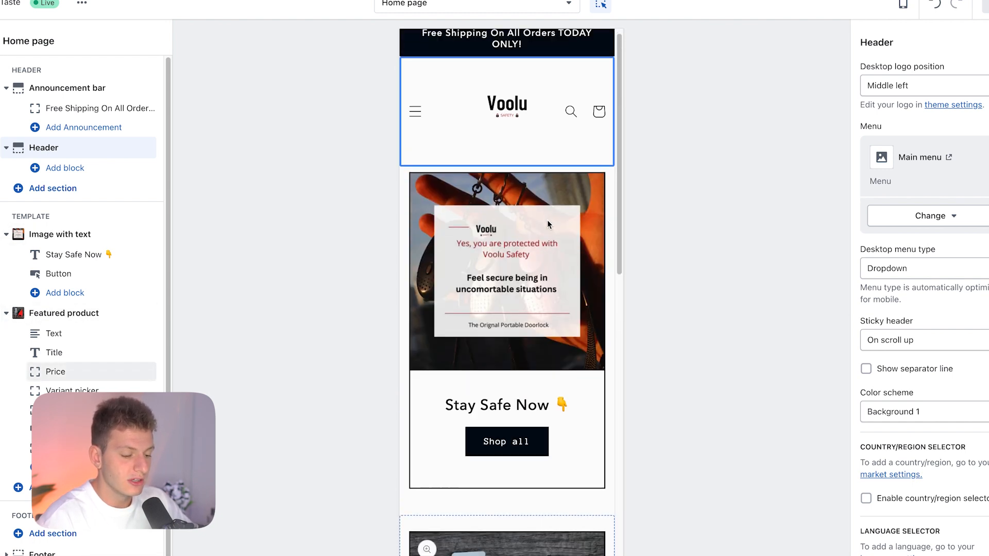
pyautogui.scroll(-1, 548, 225)
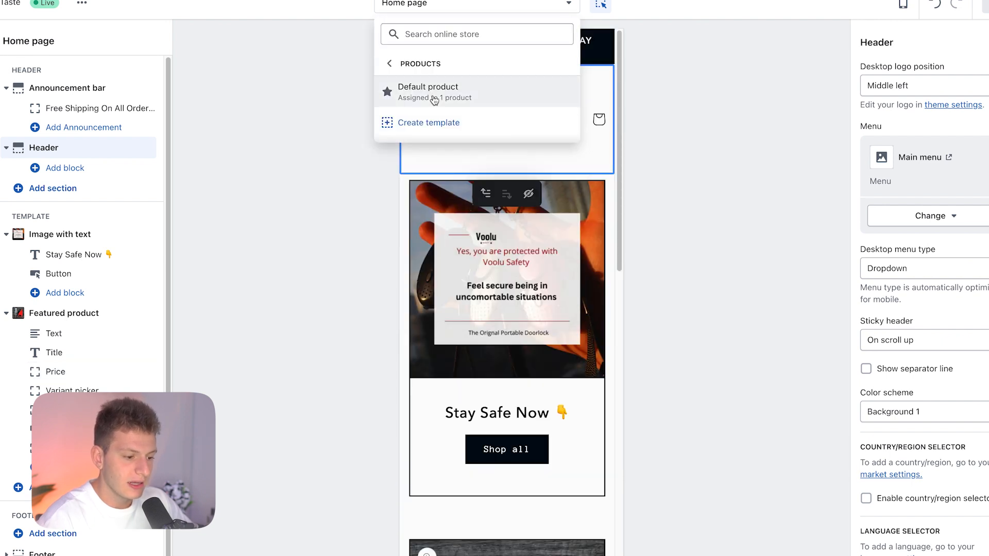
# Step: Switch the theme editor from the home page to the Default product template
pyautogui.click(441, 94)
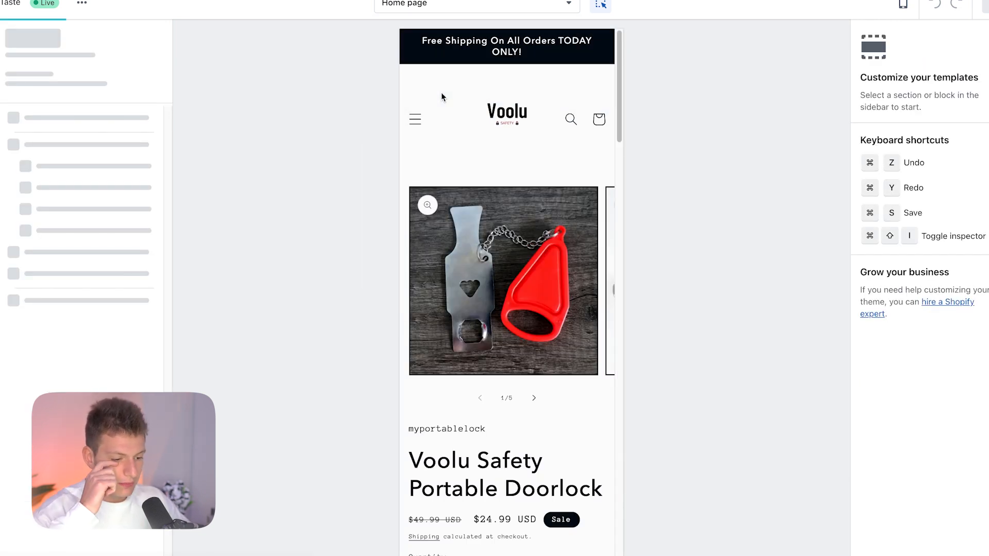
pyautogui.scroll(-8, 493, 241)
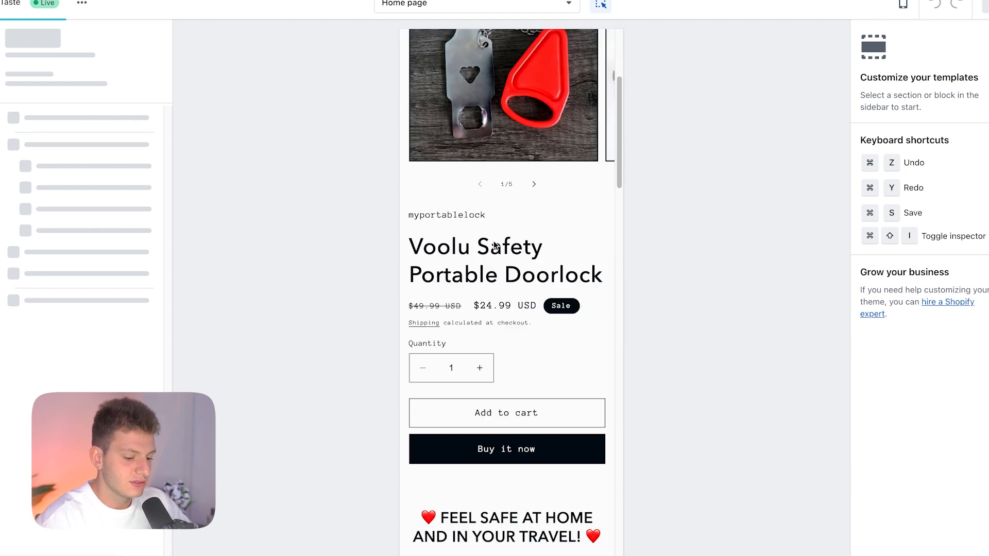
pyautogui.scroll(-10, 502, 221)
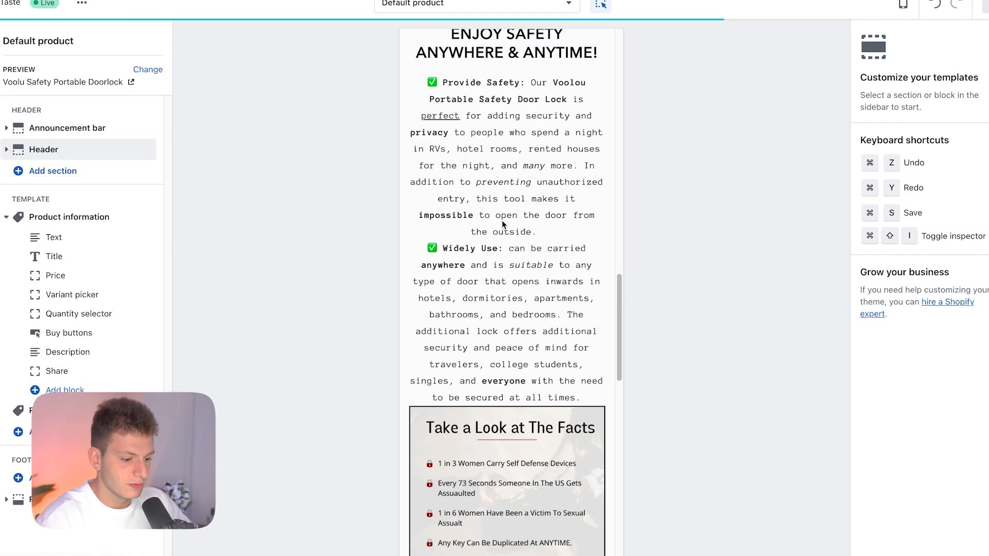
# Step: Review the whole product page of the Voolu Safety Portable Doorlock, including its description text and images
pyautogui.scroll(-8, 502, 271)
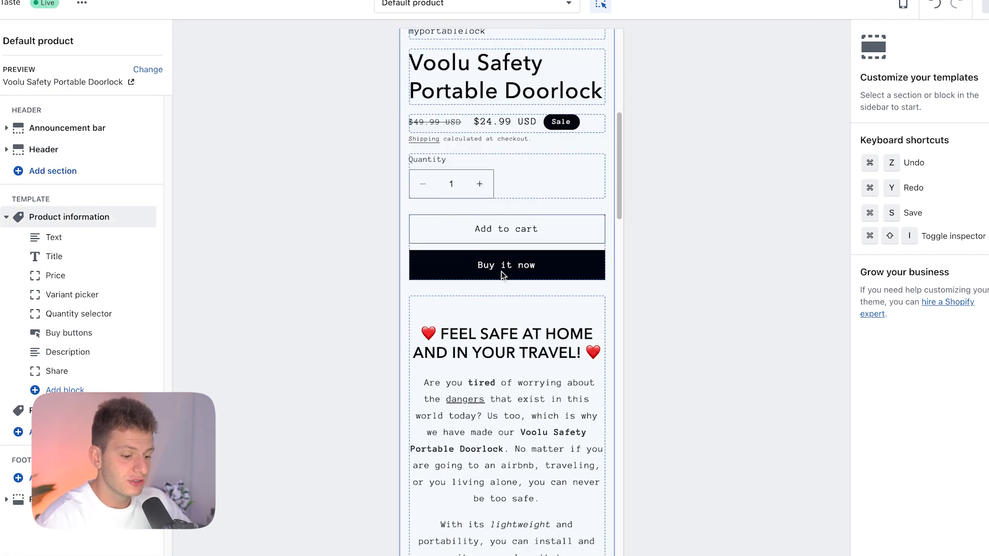
pyautogui.scroll(-3, 502, 271)
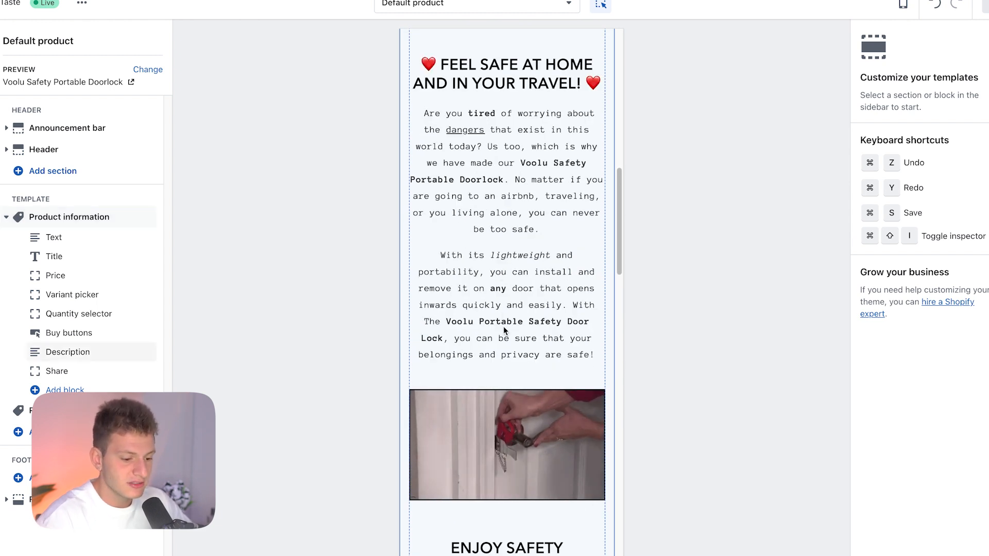
pyautogui.scroll(-1, 488, 326)
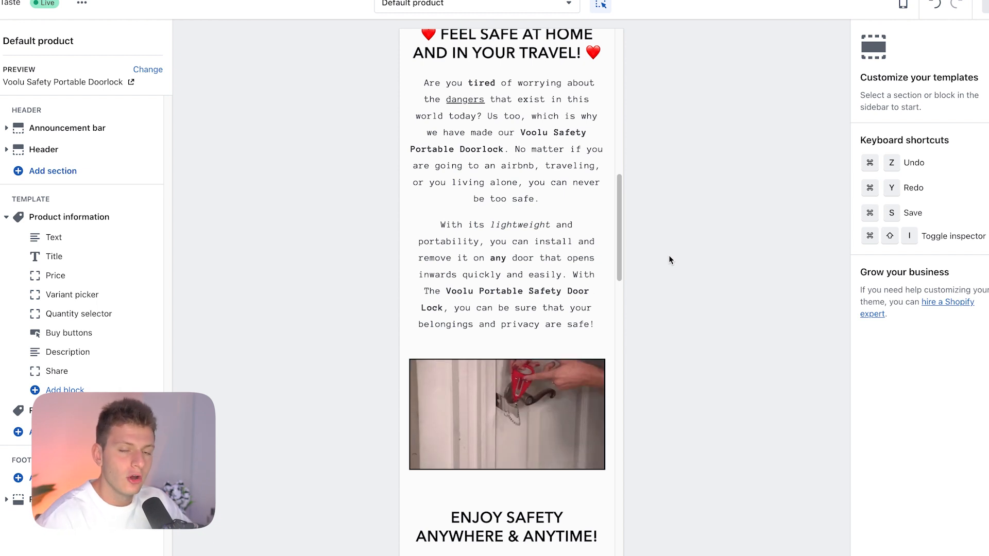
pyautogui.scroll(-1, 562, 296)
pyautogui.scroll(1, 563, 295)
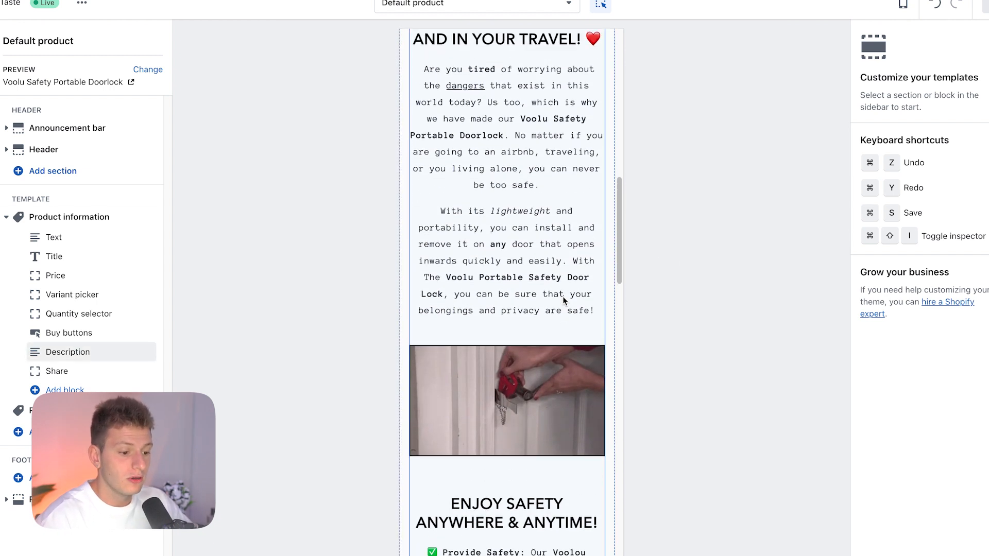
pyautogui.scroll(4, 479, 255)
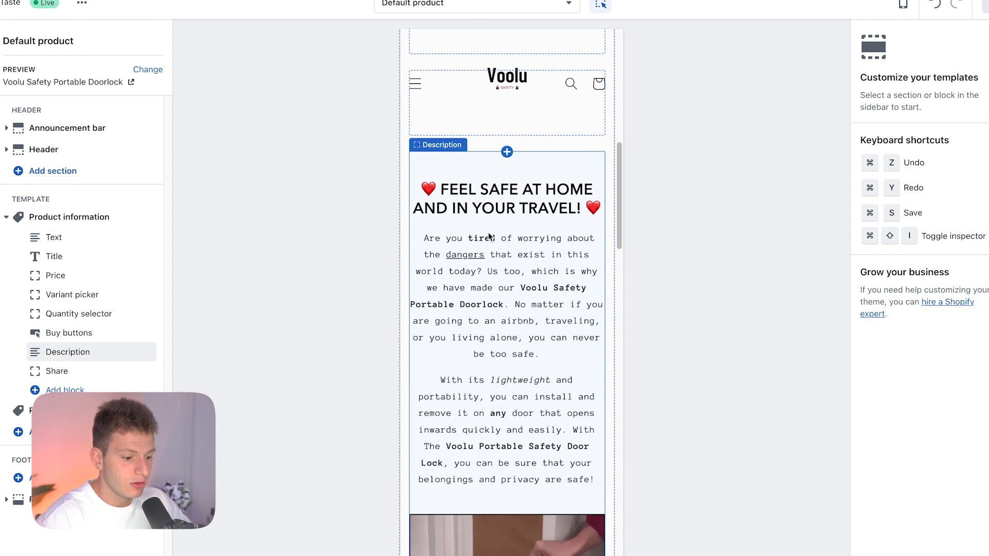
pyautogui.scroll(-10, 471, 258)
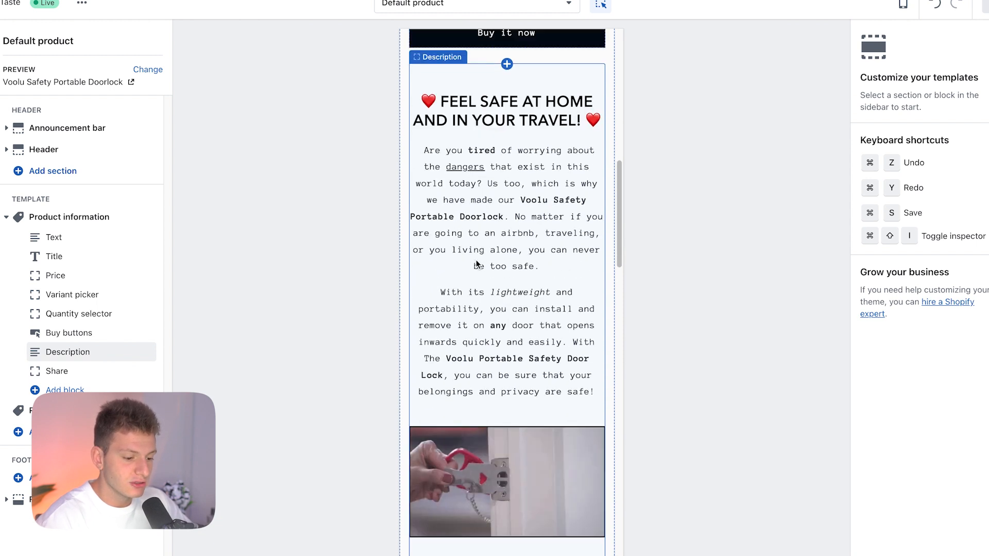
pyautogui.scroll(-7, 468, 199)
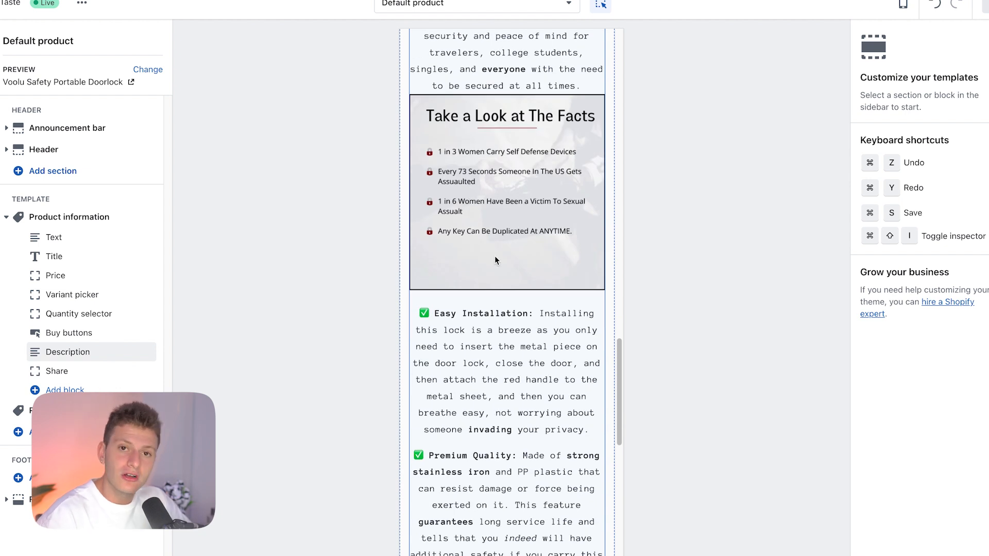
pyautogui.scroll(-10, 494, 260)
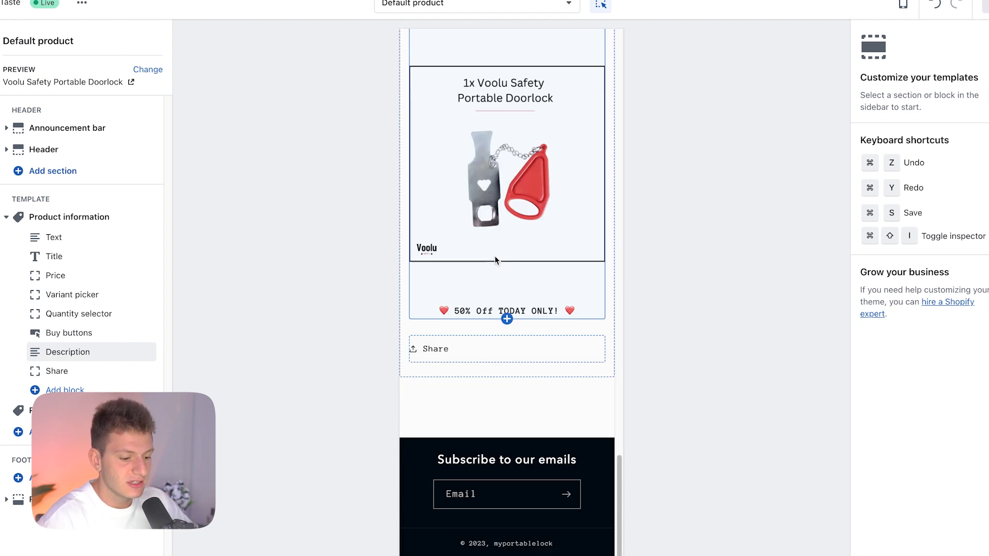
pyautogui.scroll(20, 494, 255)
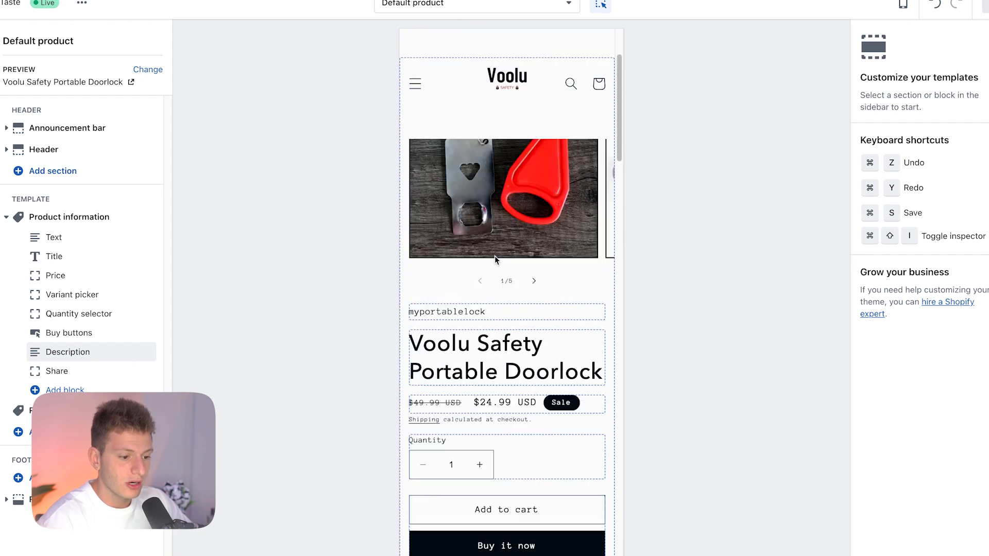
pyautogui.scroll(-15, 495, 255)
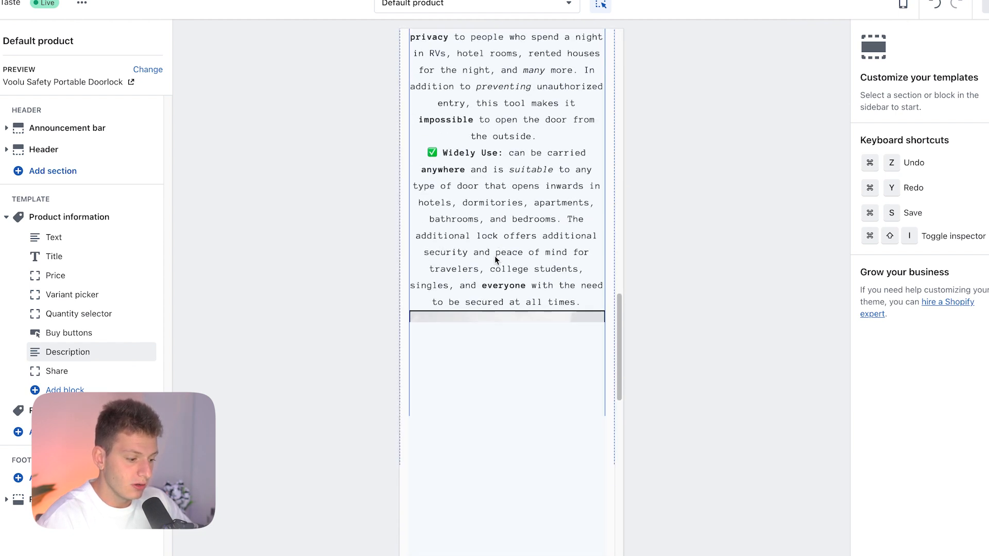
pyautogui.scroll(-10, 496, 258)
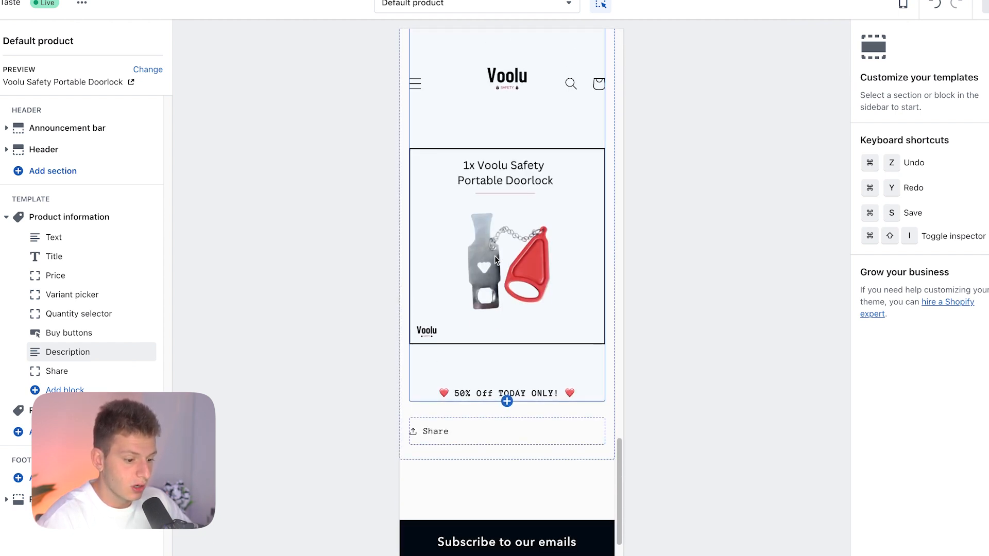
pyautogui.scroll(-1, 495, 256)
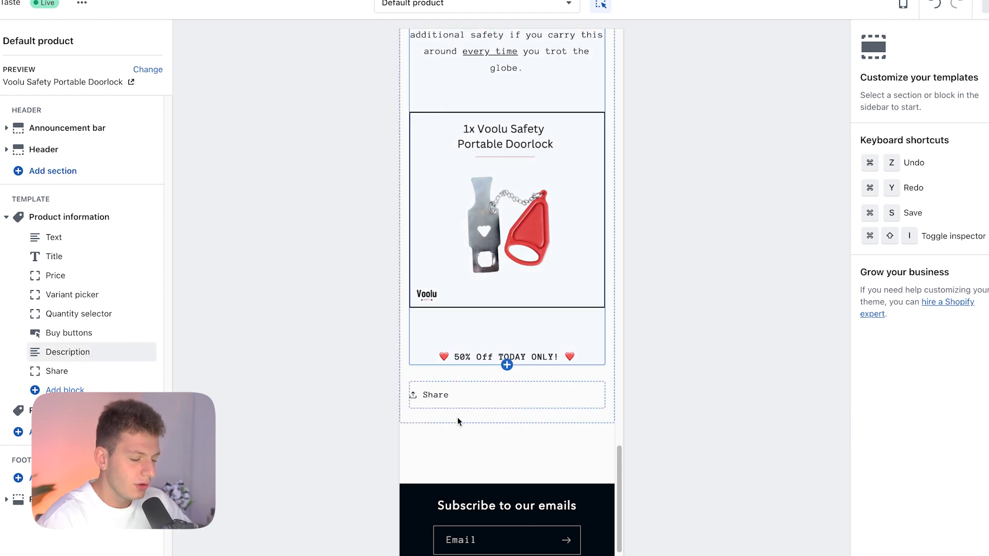
# Step: Remove the Share block from the Product information section of the product page
pyautogui.click(449, 400)
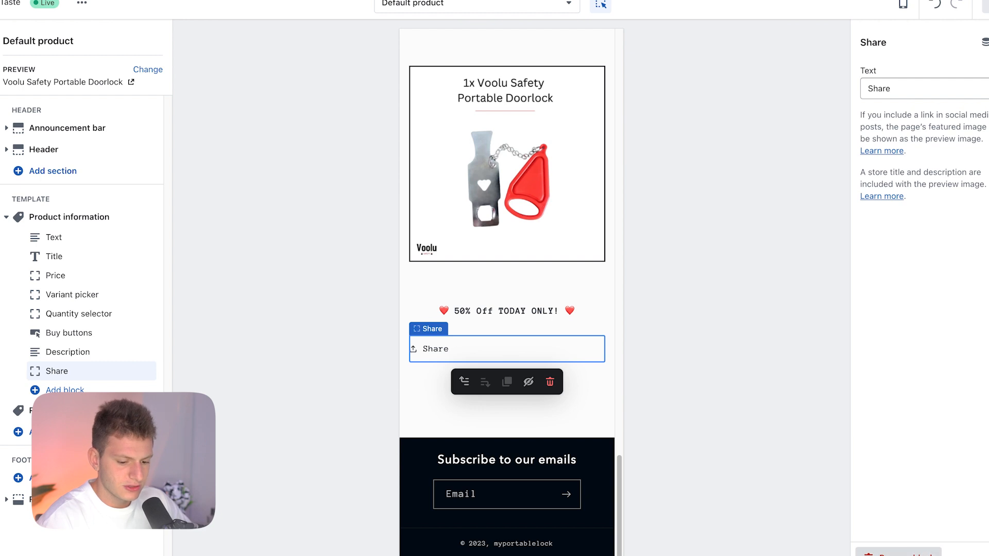
pyautogui.click(550, 382)
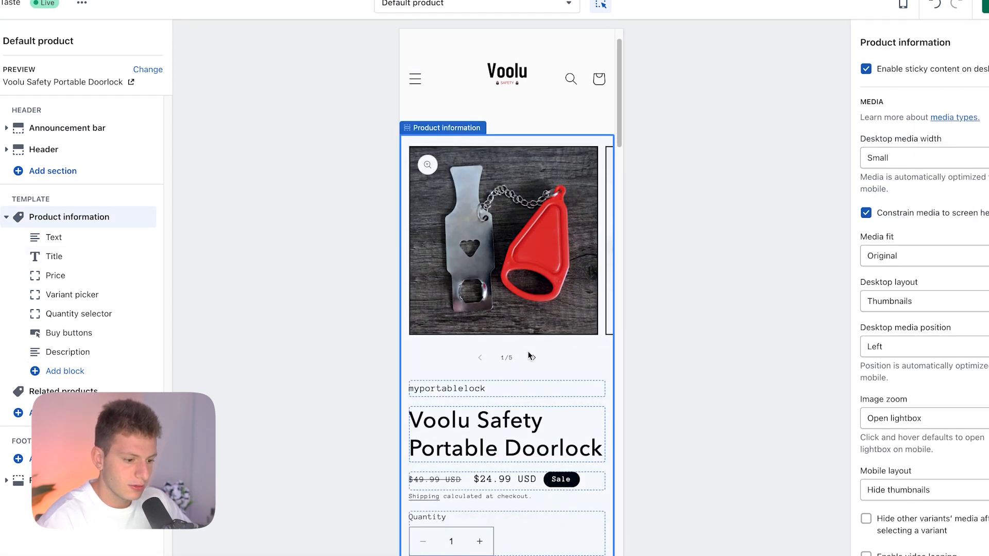
pyautogui.scroll(-2, 527, 351)
# Step: Add a Rich text section below Related products and set its heading to "Join The Voolu Family Today!"
pyautogui.click(53, 413)
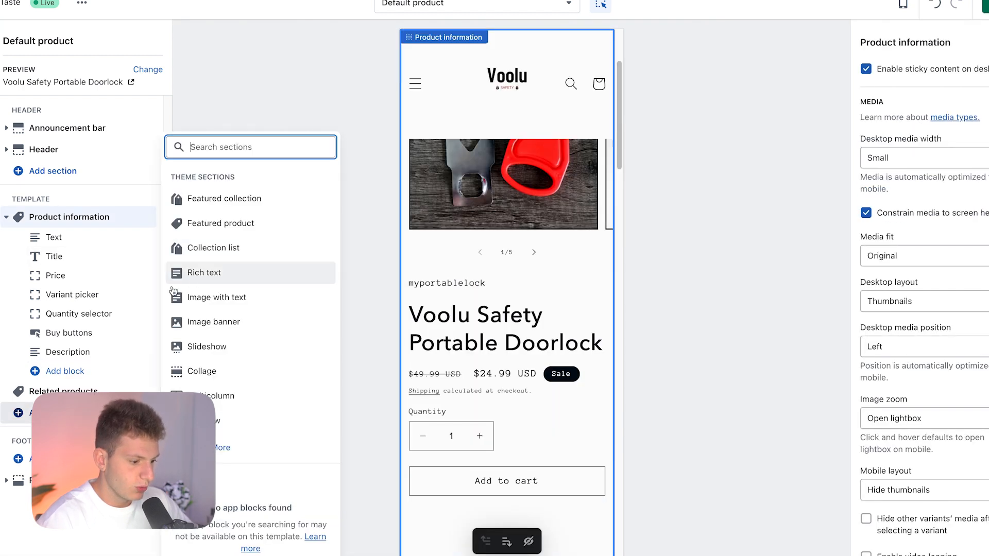
pyautogui.click(236, 273)
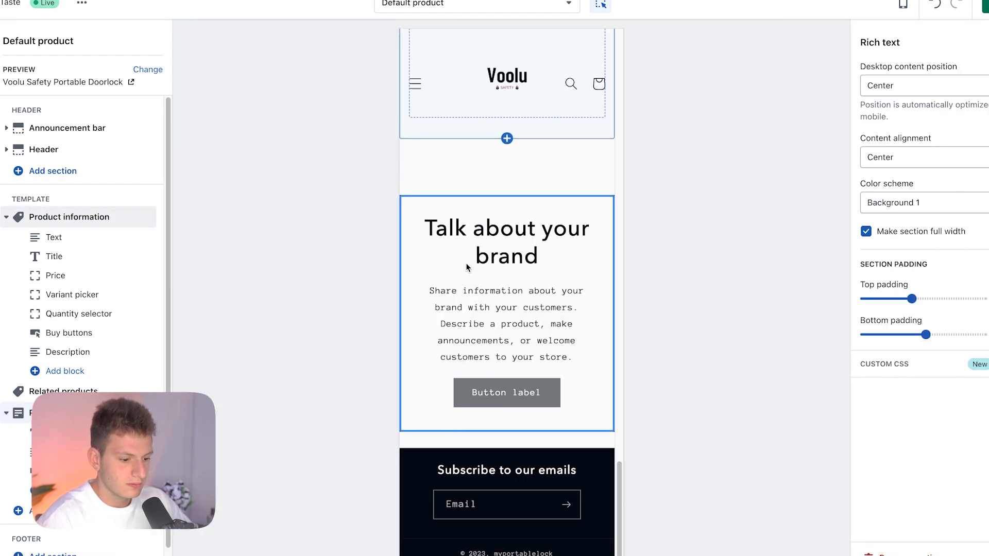
pyautogui.click(467, 250)
pyautogui.write('Join The Voolu')
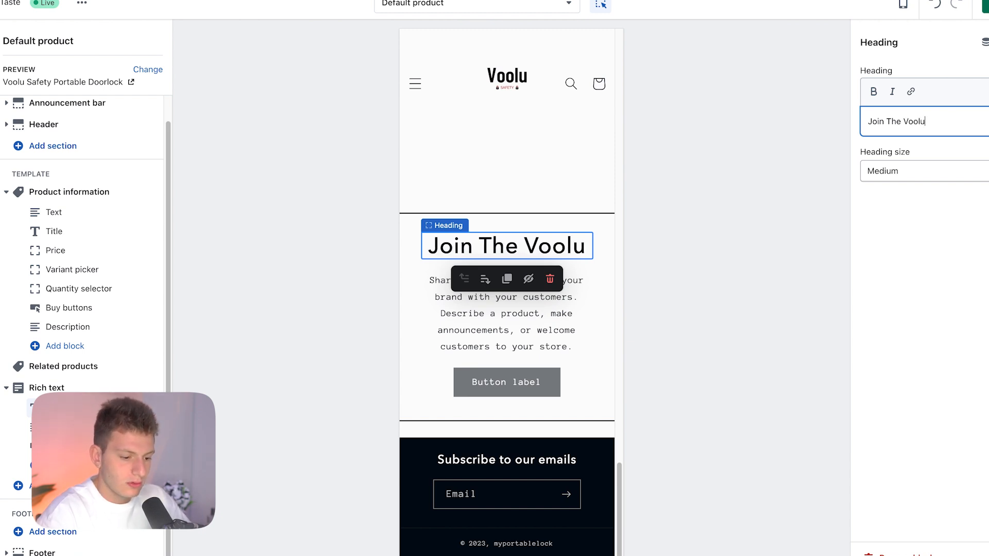
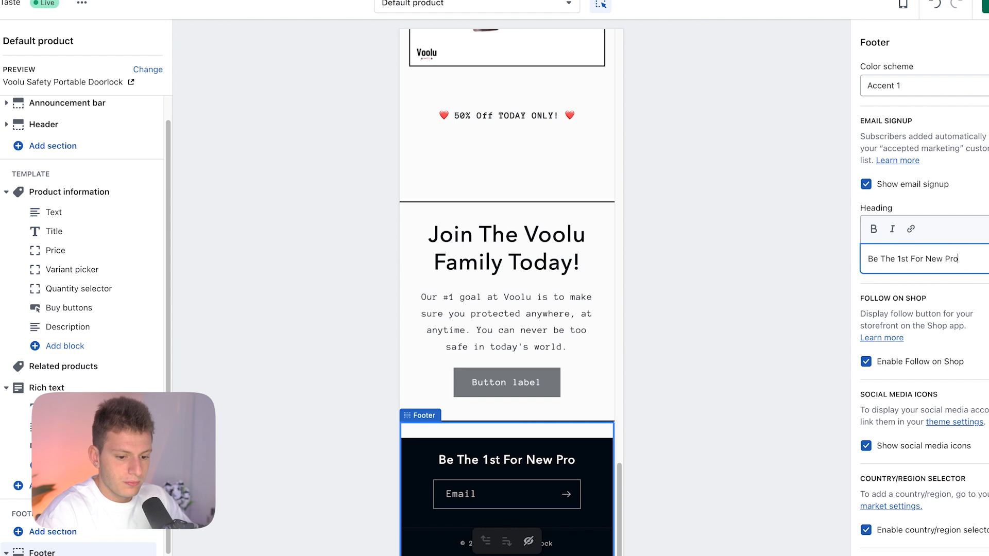
# Step: Set the footer's email signup heading to "Be The 1st For New Products & Discounts" and save the product template
pyautogui.write('Discounts')
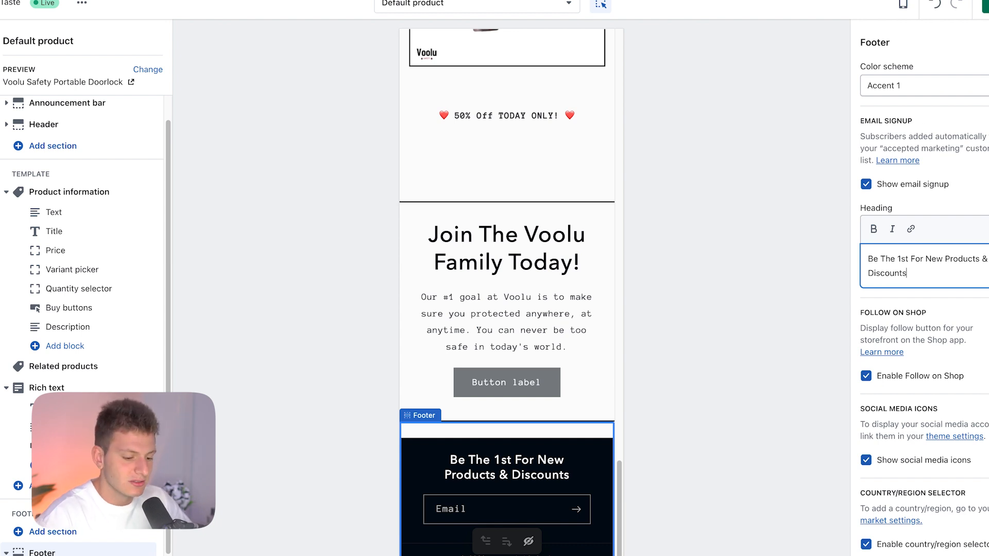
pyautogui.click(985, 5)
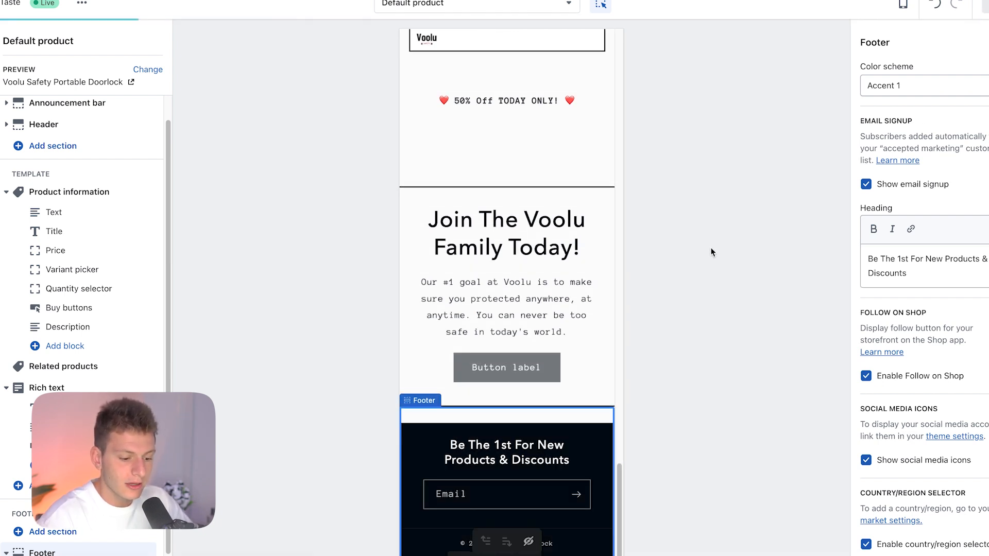
pyautogui.scroll(10, 599, 206)
pyautogui.scroll(10, 601, 212)
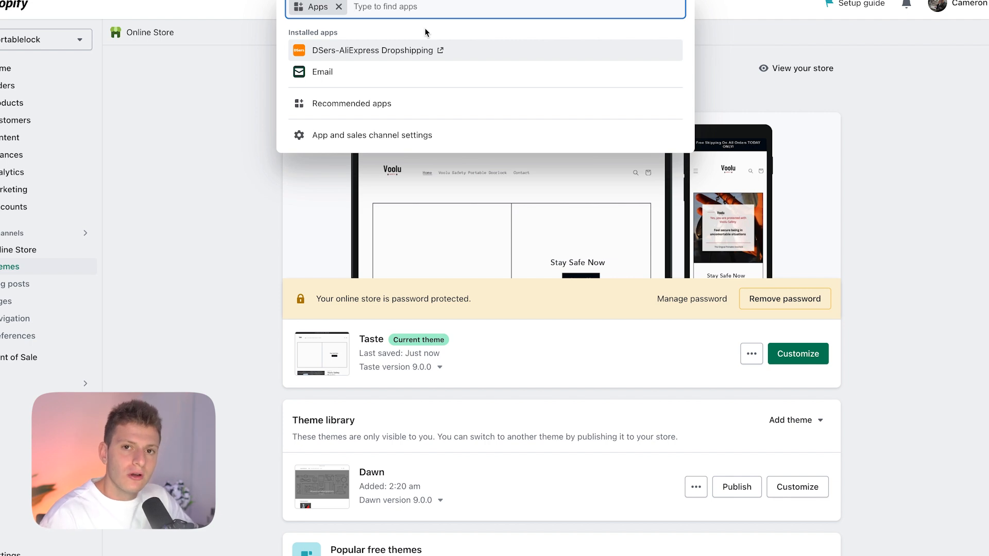
# Step: Search the Shopify App Store for "loox" and add the Loox Product Reviews & Photos app to the store
pyautogui.write('loox')
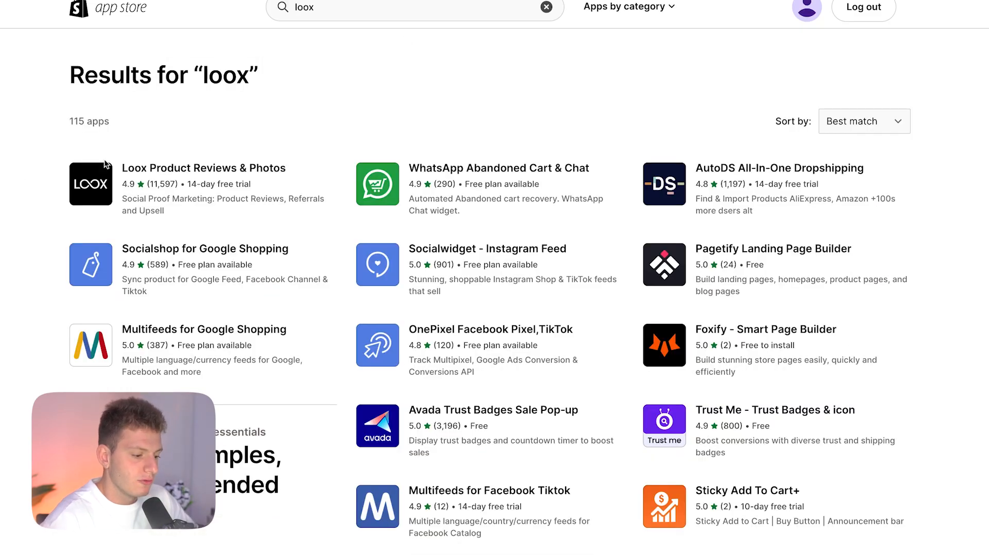
pyautogui.click(161, 175)
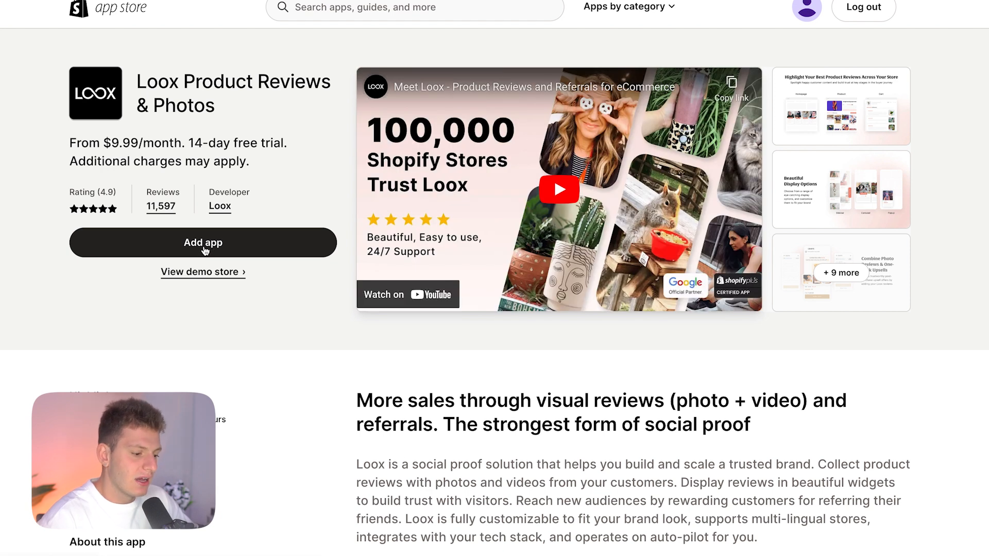
pyautogui.click(206, 247)
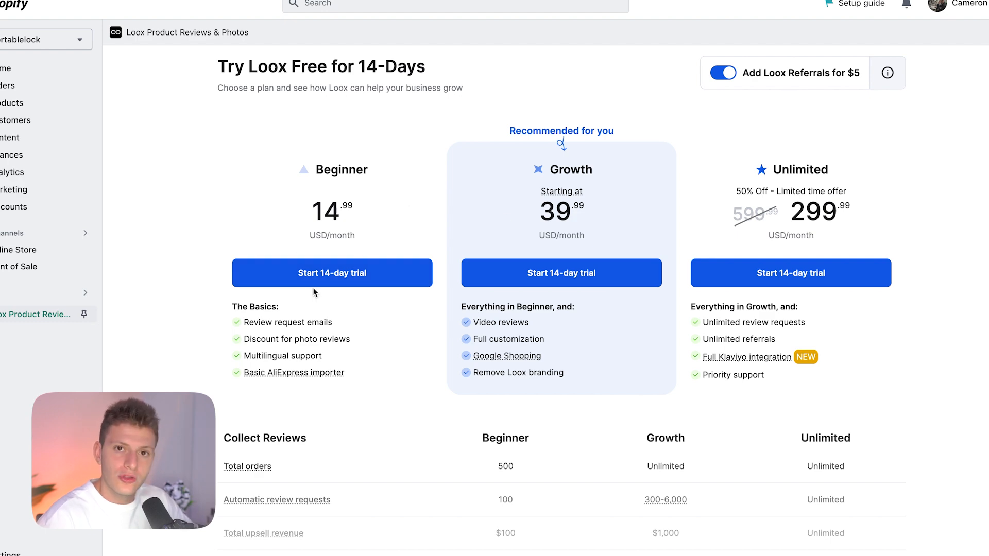
# Step: Start the 14-day trial of Loox's Beginner plan and open the app's Dashboard
pyautogui.click(327, 277)
pyautogui.click(718, 282)
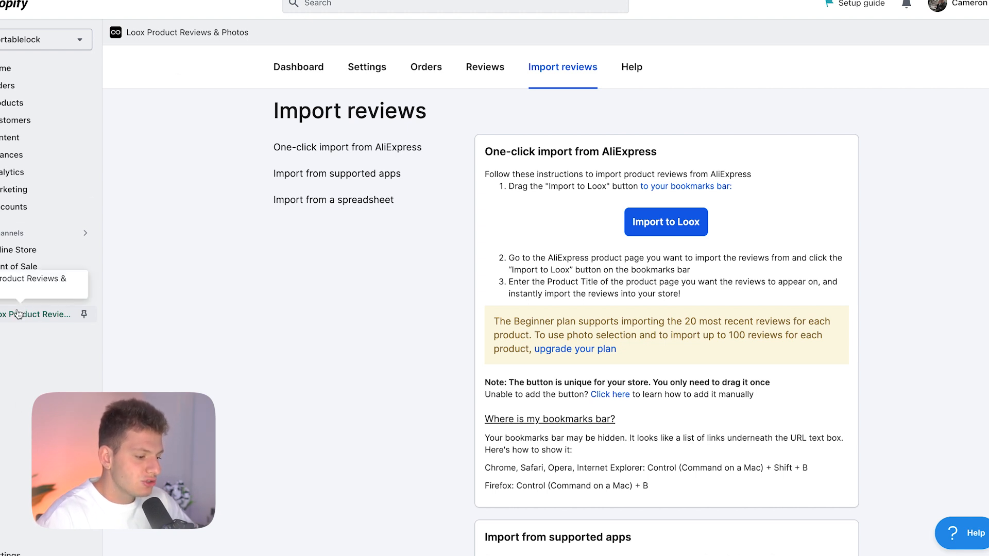
pyautogui.click(299, 74)
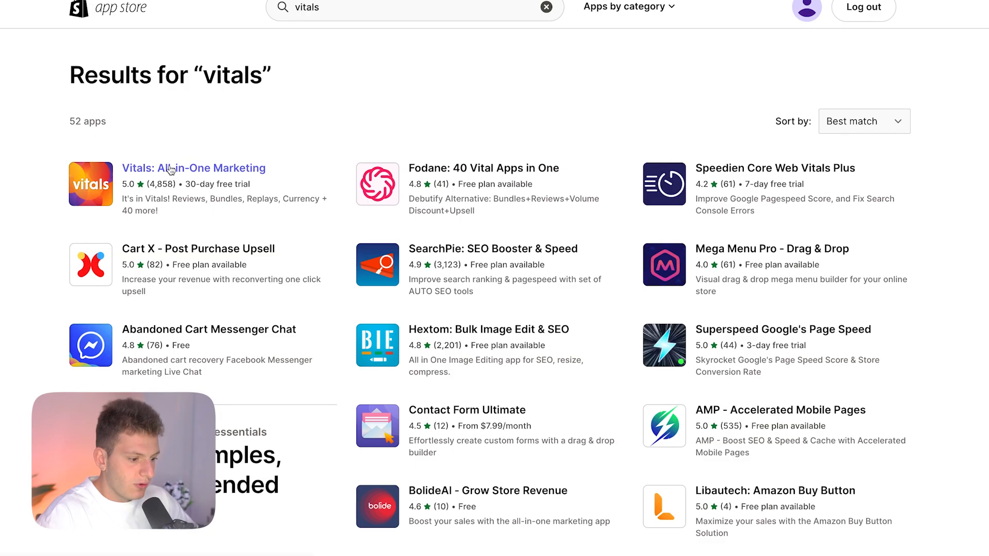
# Step: Add the Vitals: All-in-One Marketing app from the app search results and install it on the store
pyautogui.click(170, 169)
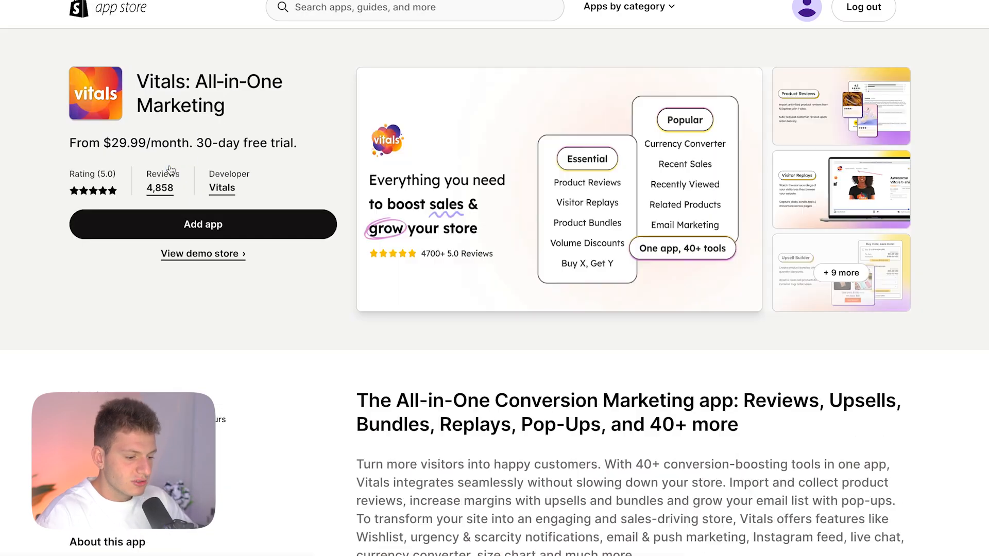
pyautogui.click(204, 230)
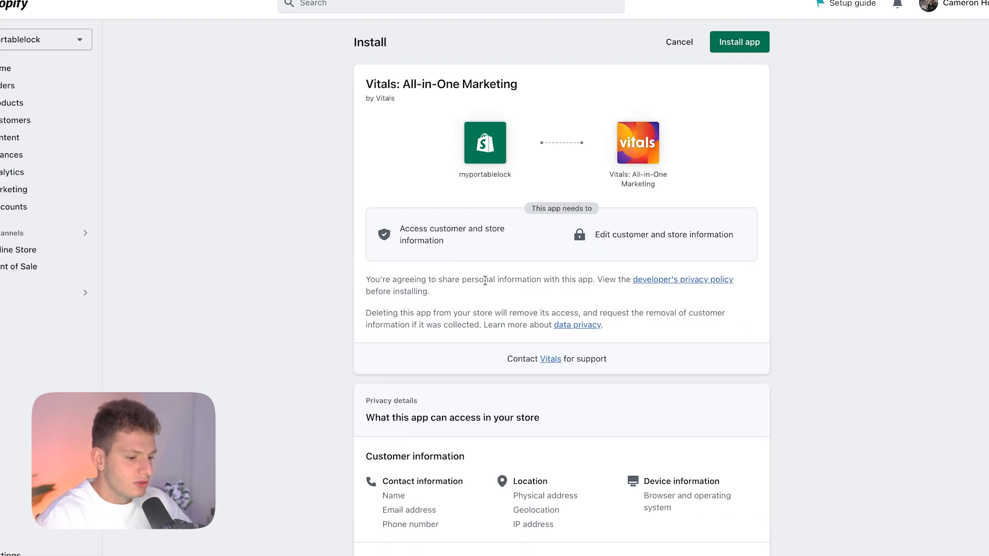
pyautogui.click(757, 41)
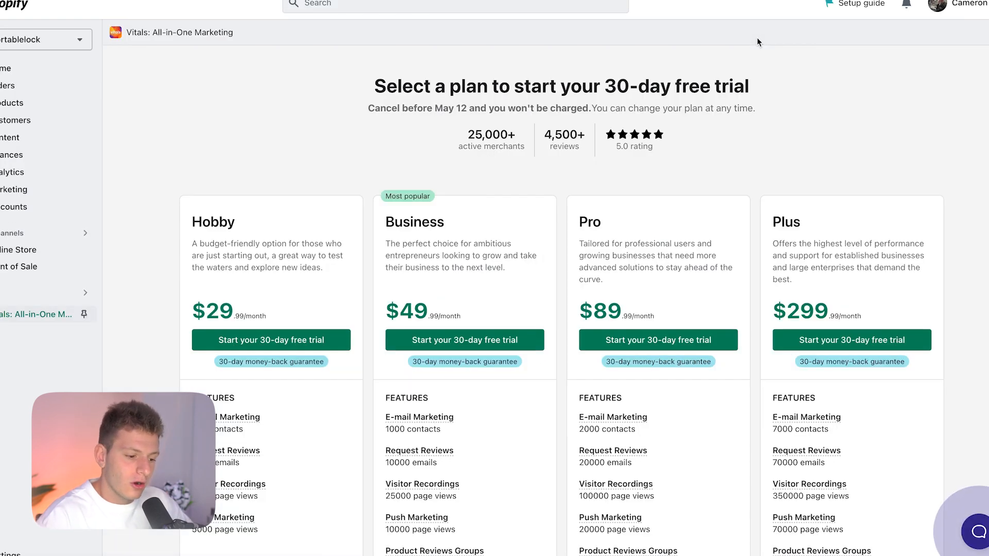
# Step: Start the 30-day free trial of Vitals' Hobby plan and approve the subscription
pyautogui.scroll(-5, 337, 196)
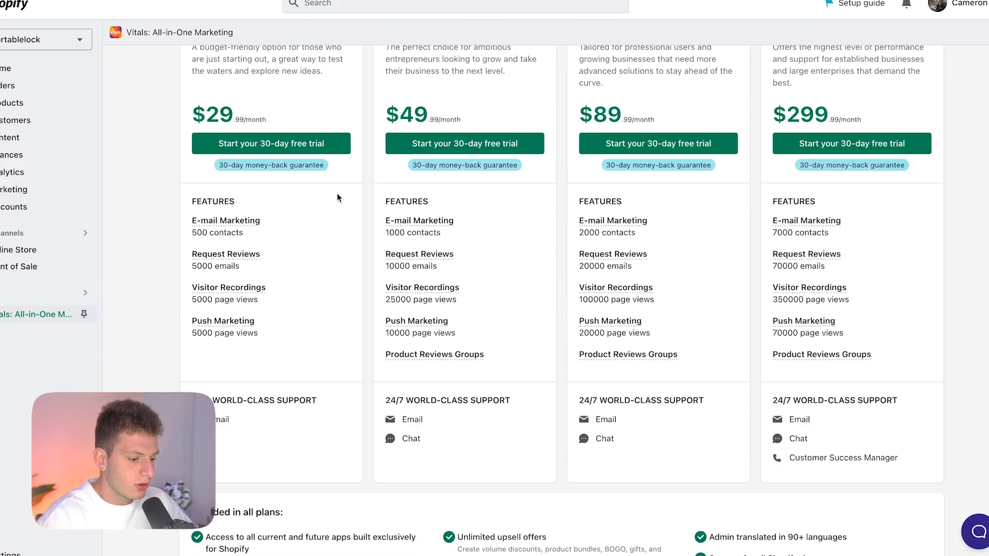
pyautogui.scroll(2, 337, 193)
pyautogui.click(278, 183)
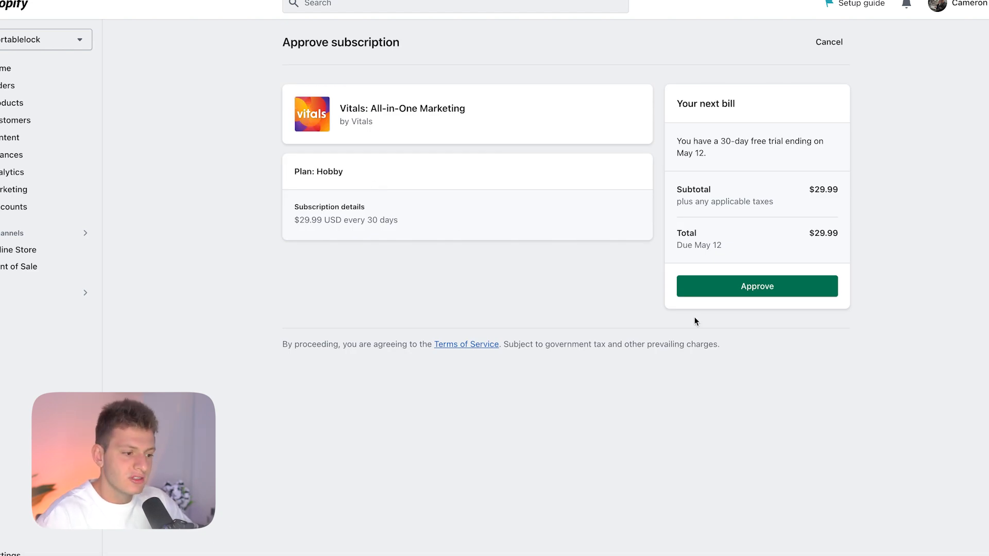
pyautogui.click(732, 292)
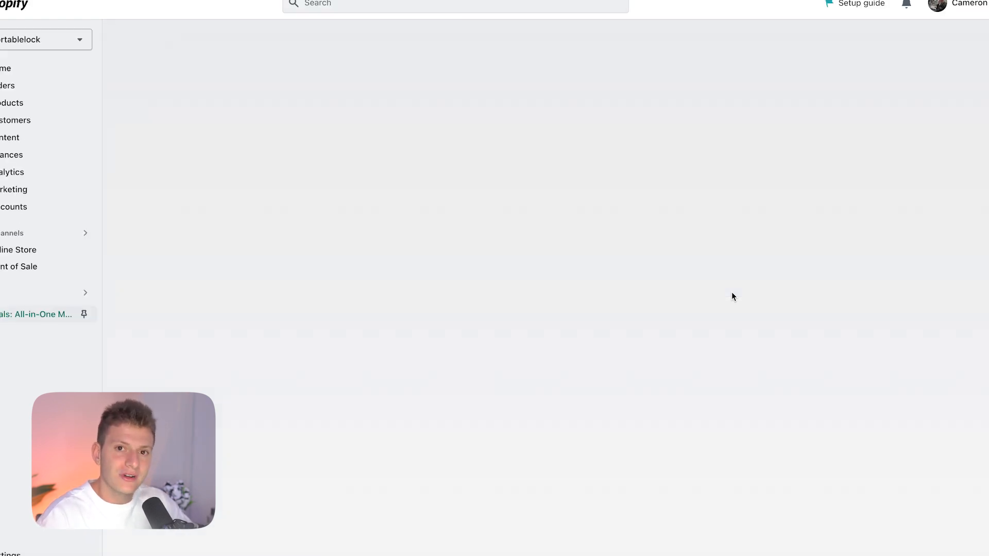
# Step: Find the One Click Upsell - Zipify OCU app by searching the app store for "zipify 1 click upsell" and install it on the store
pyautogui.click(29, 293)
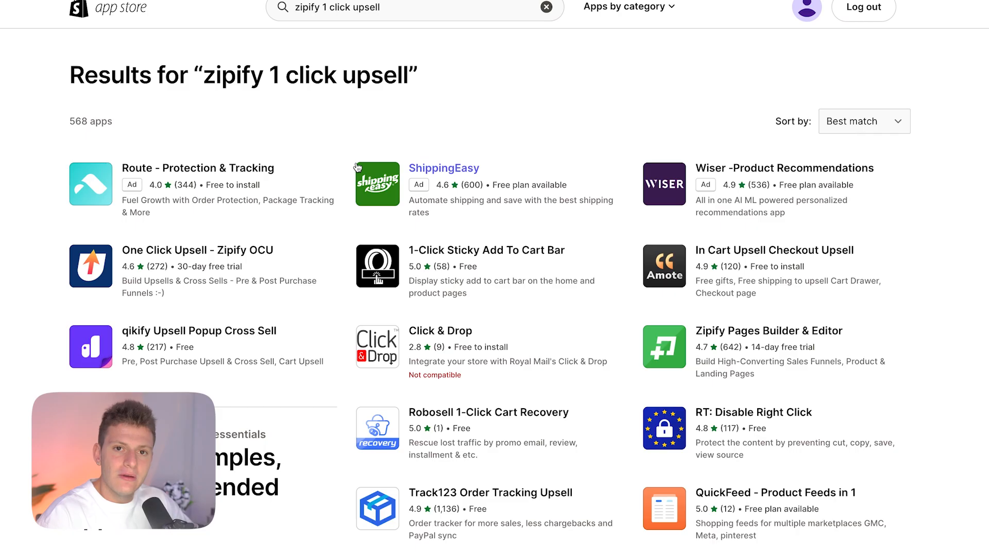
pyautogui.click(194, 252)
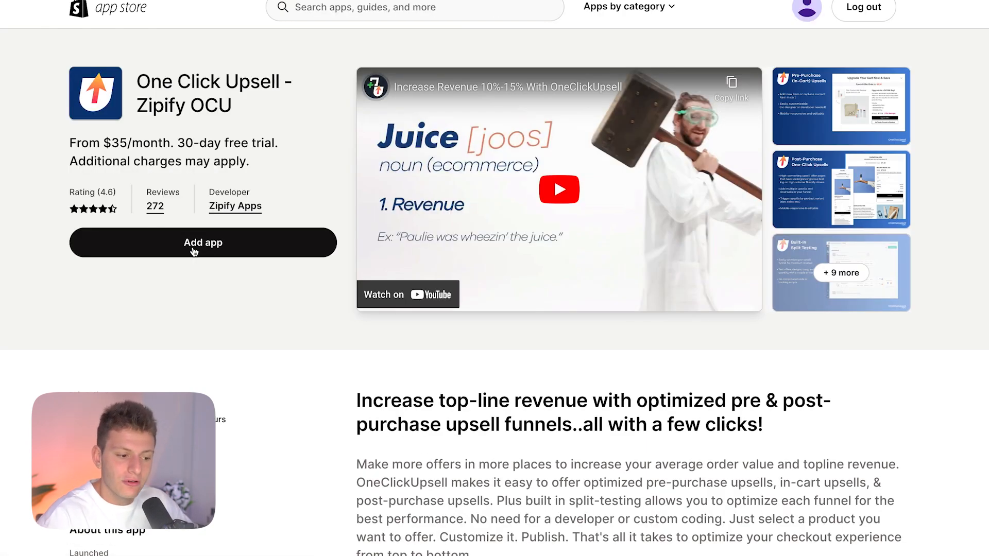
pyautogui.click(196, 249)
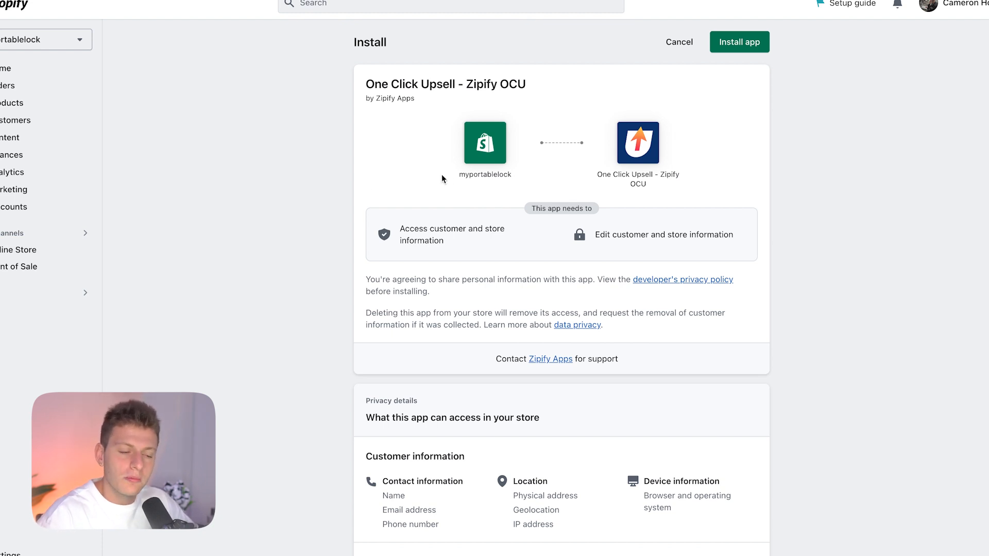
pyautogui.click(744, 49)
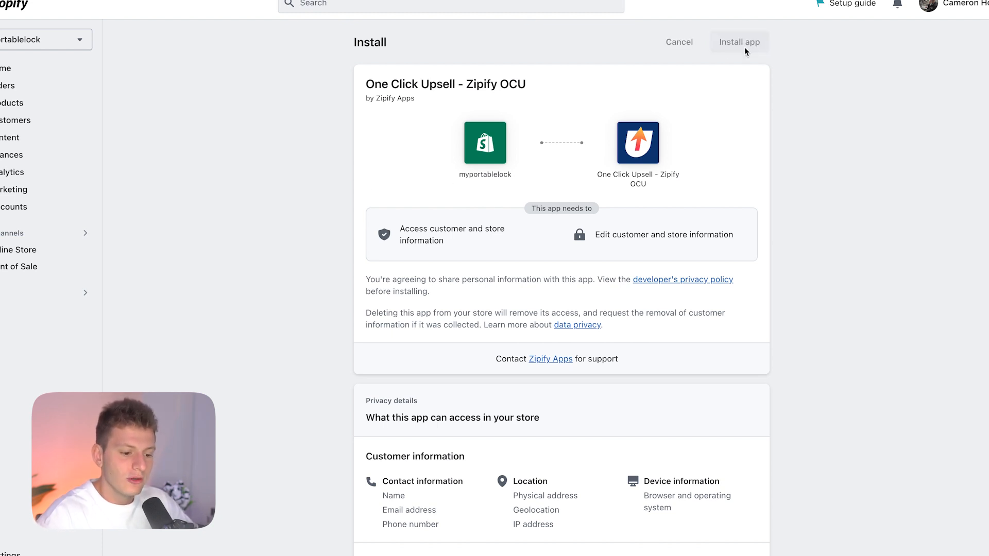